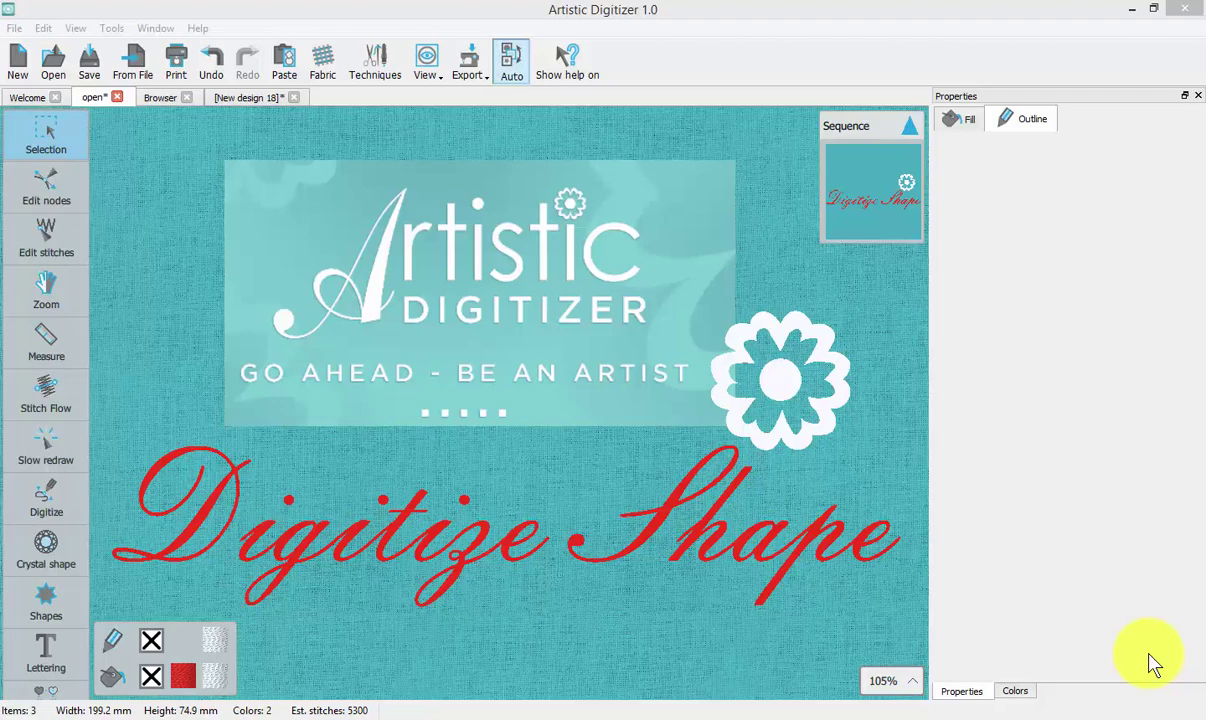
Review the Digitizer tool choices in the program's tool options, keep Context Menu, and accept the options.
click(40, 497)
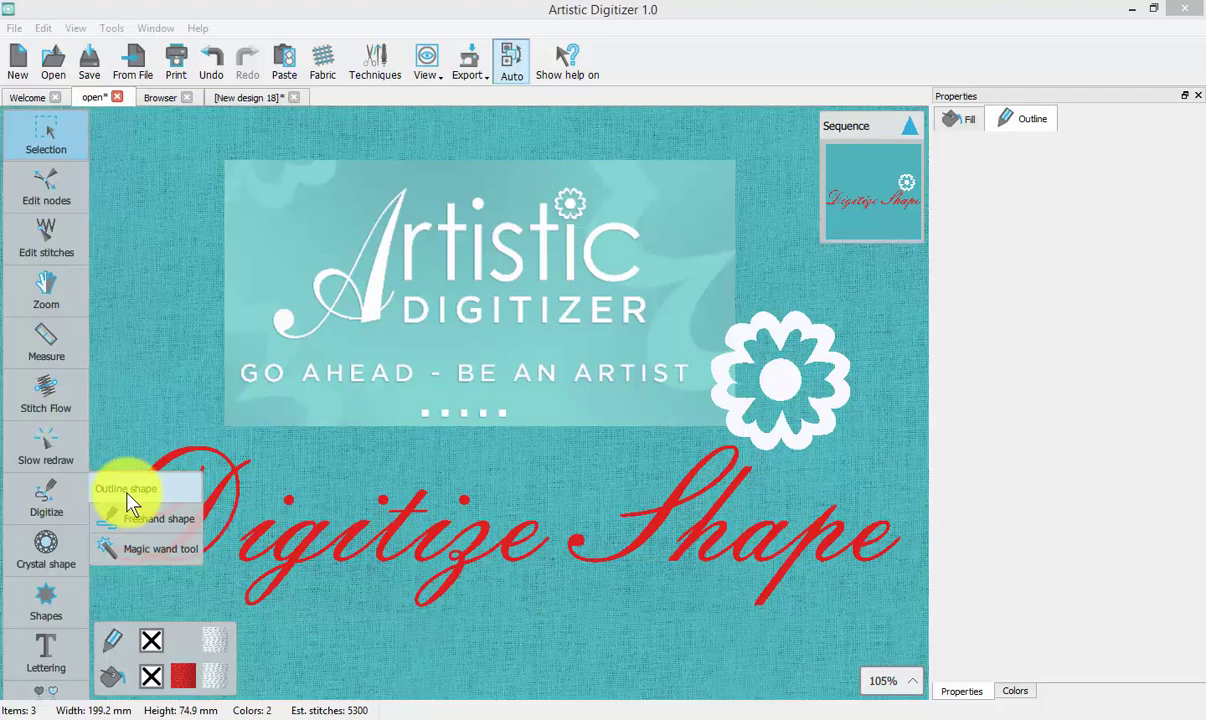
click(111, 29)
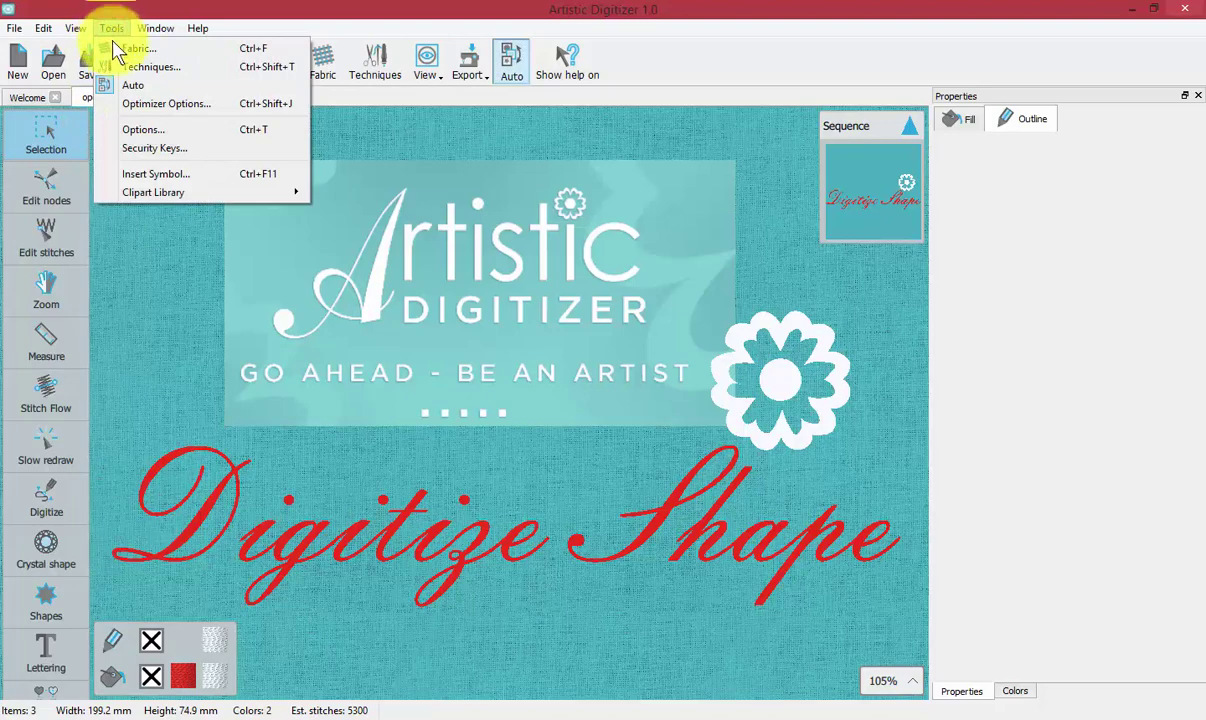
click(143, 131)
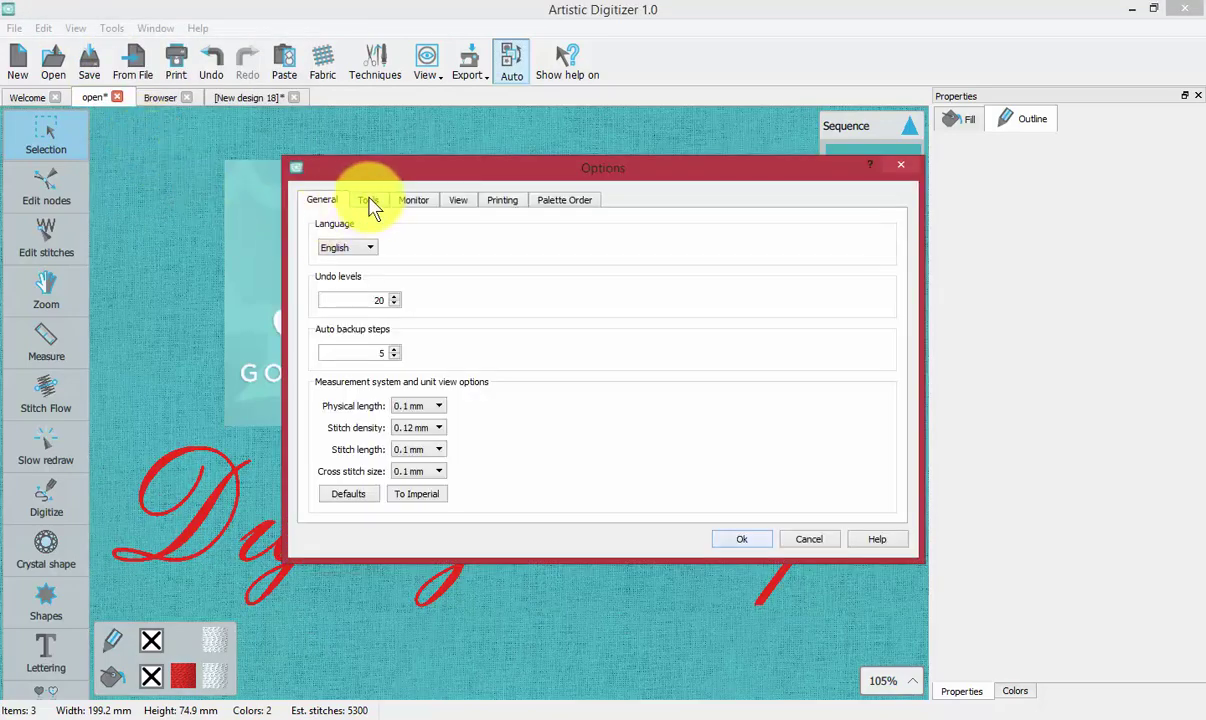
click(369, 201)
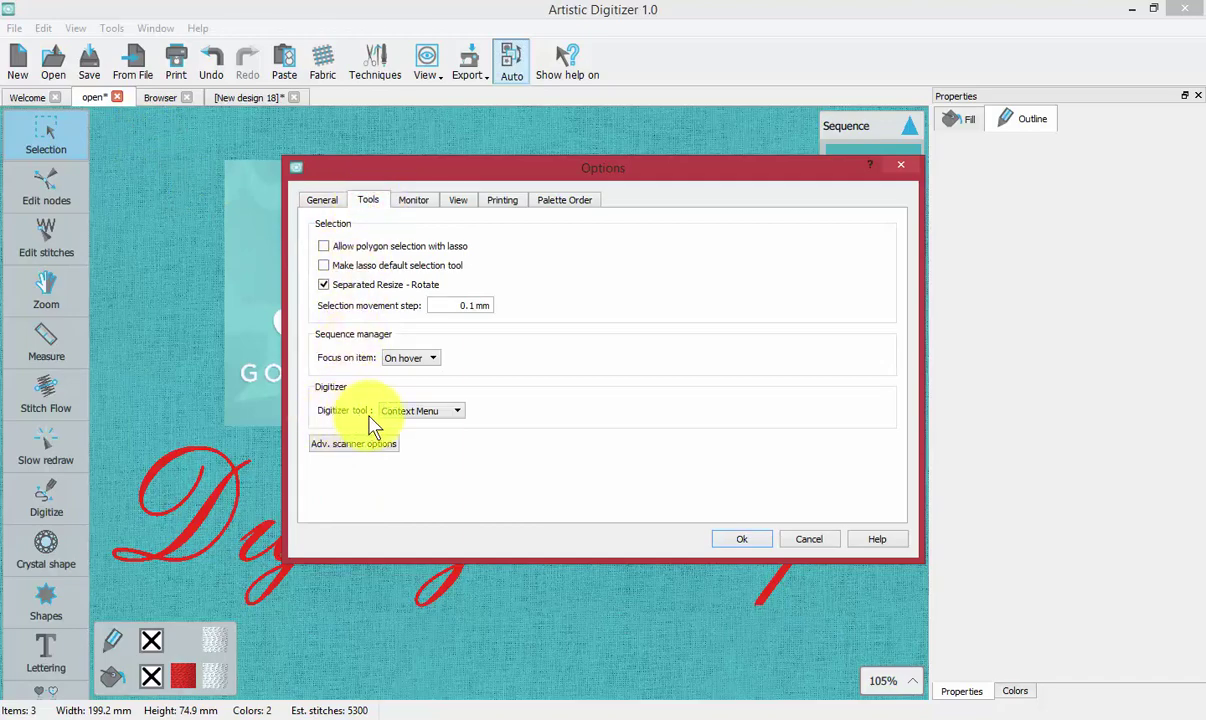
click(459, 410)
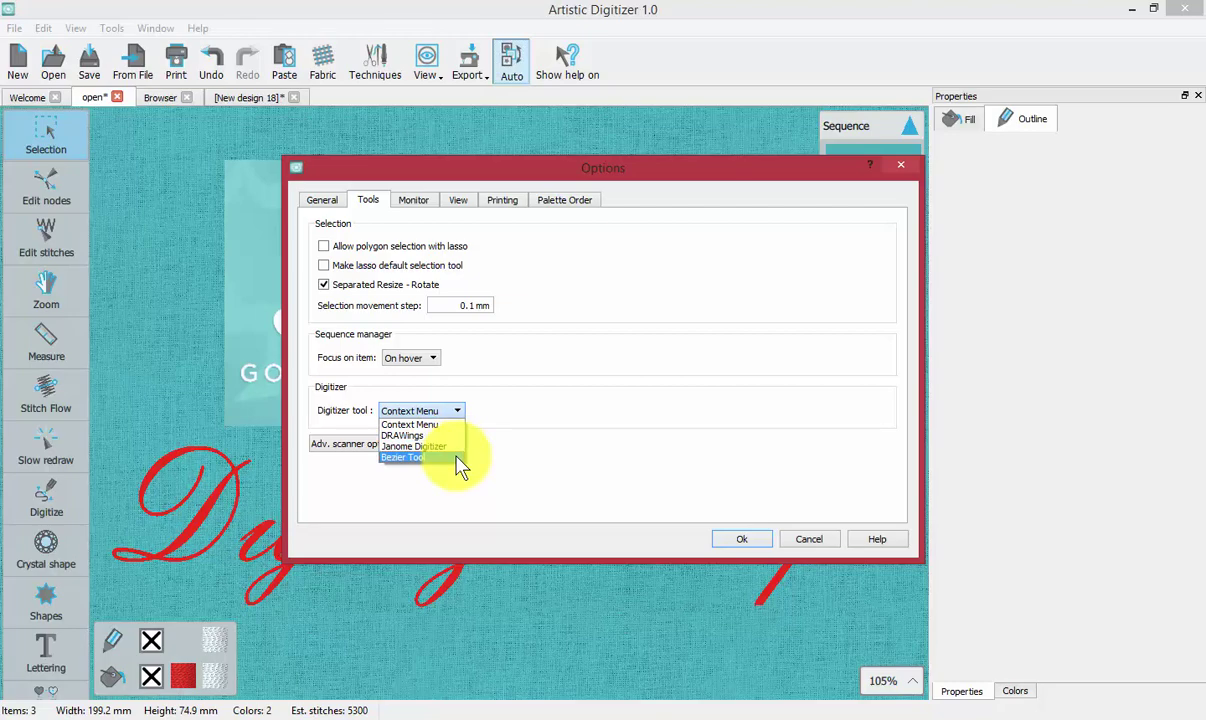
click(405, 436)
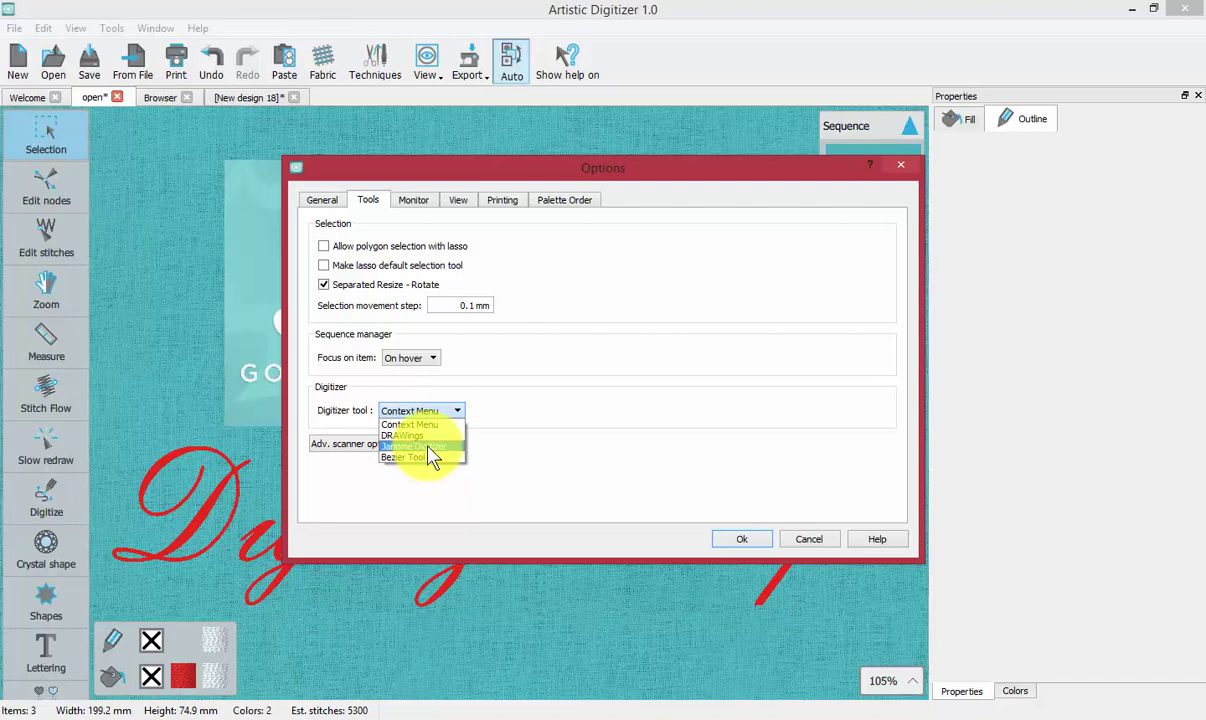
click(404, 446)
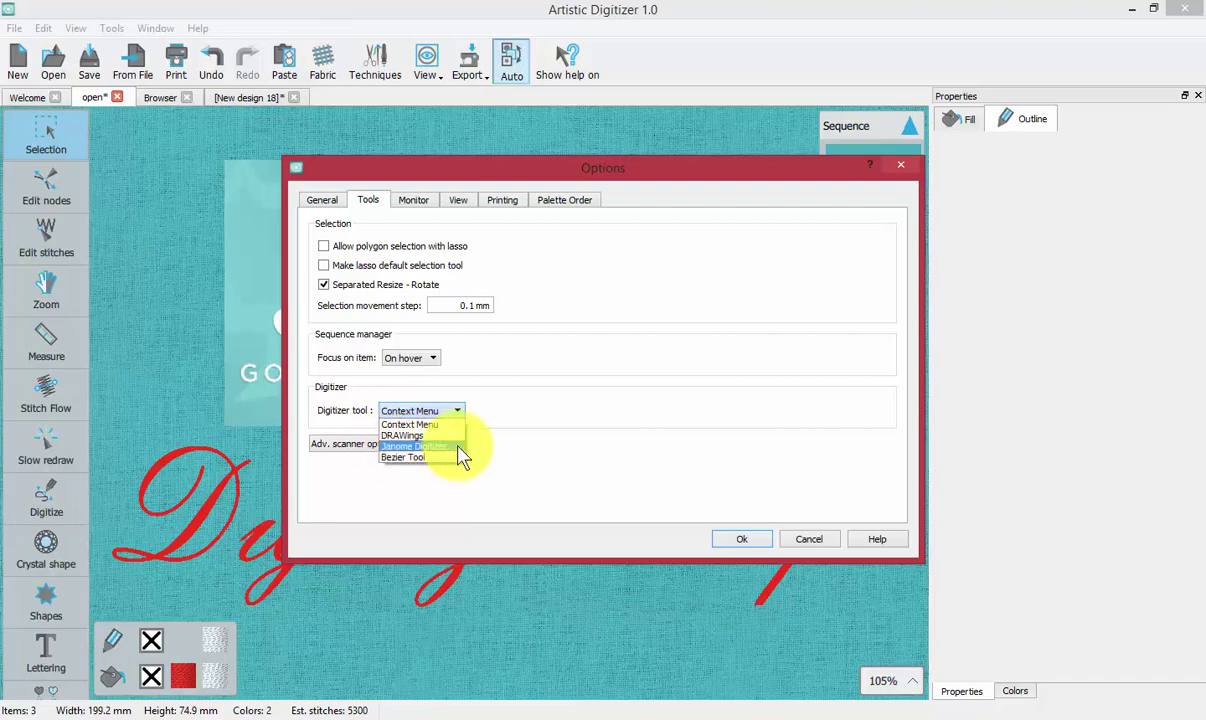
click(520, 495)
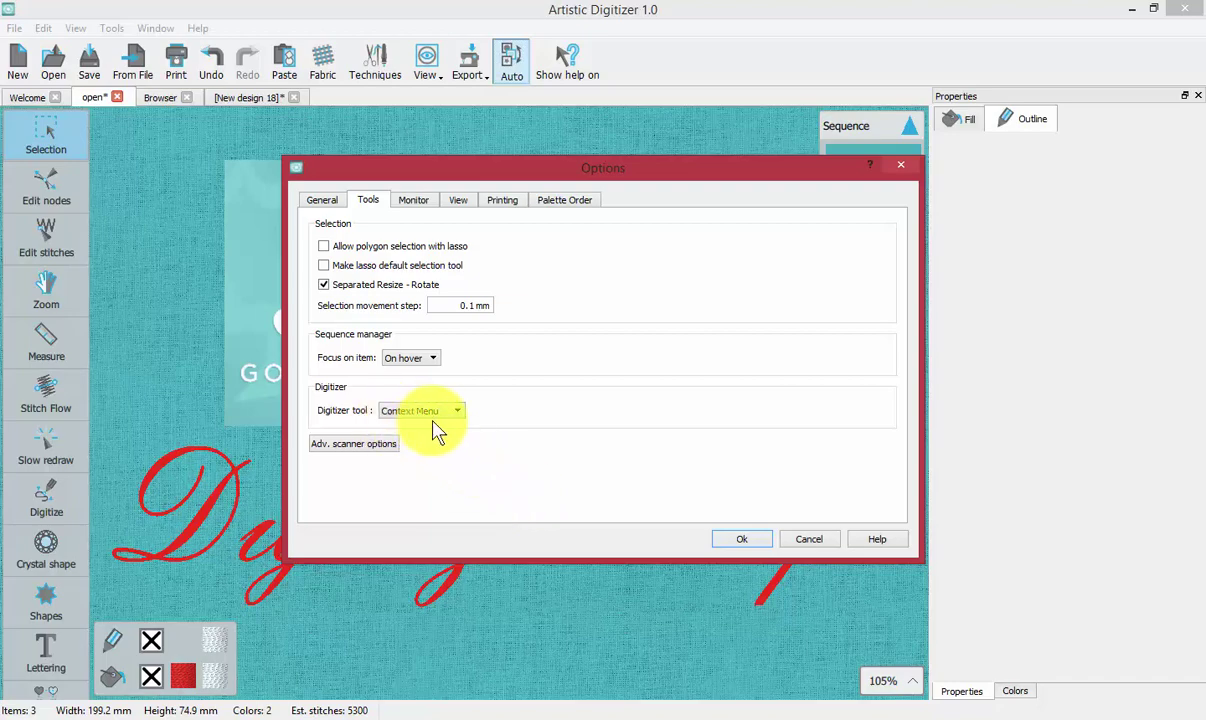
click(741, 540)
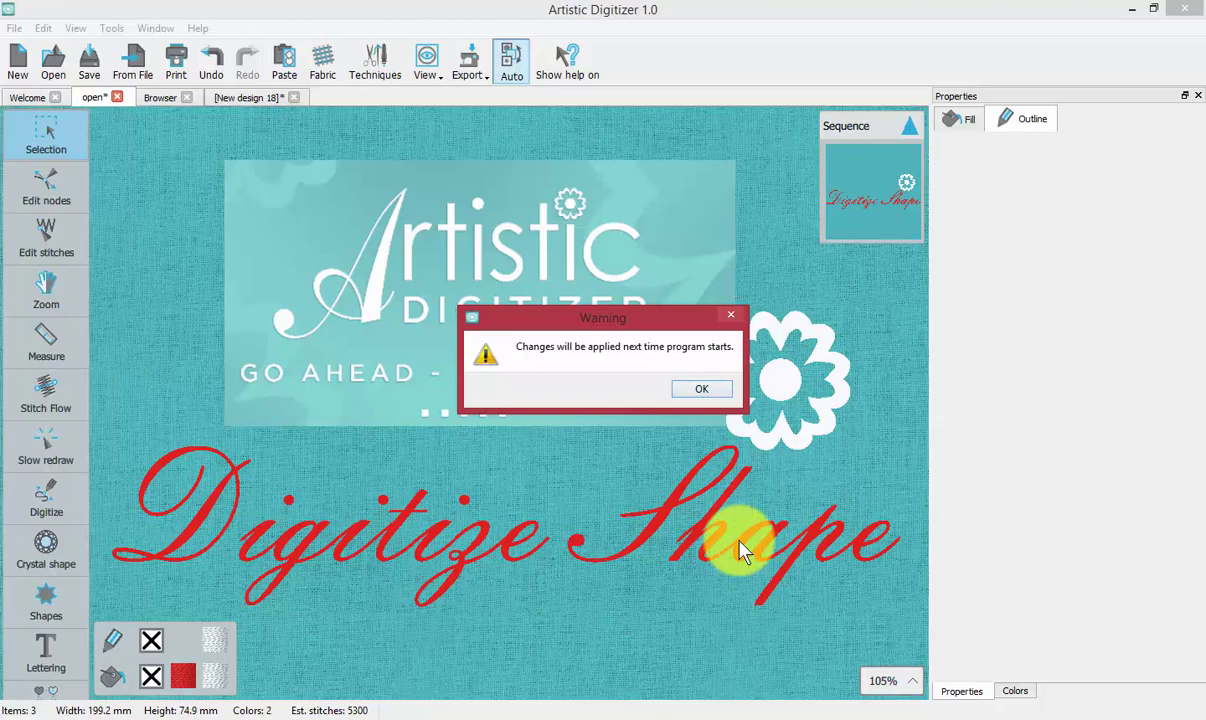
click(703, 390)
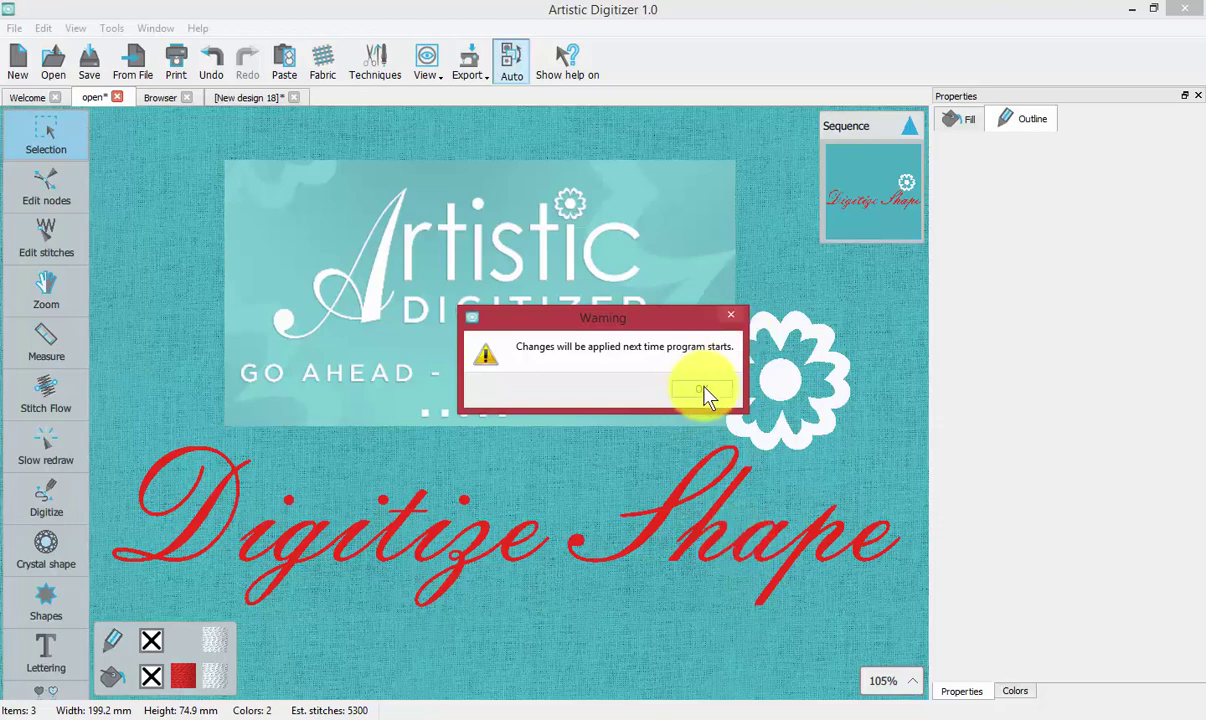
click(704, 392)
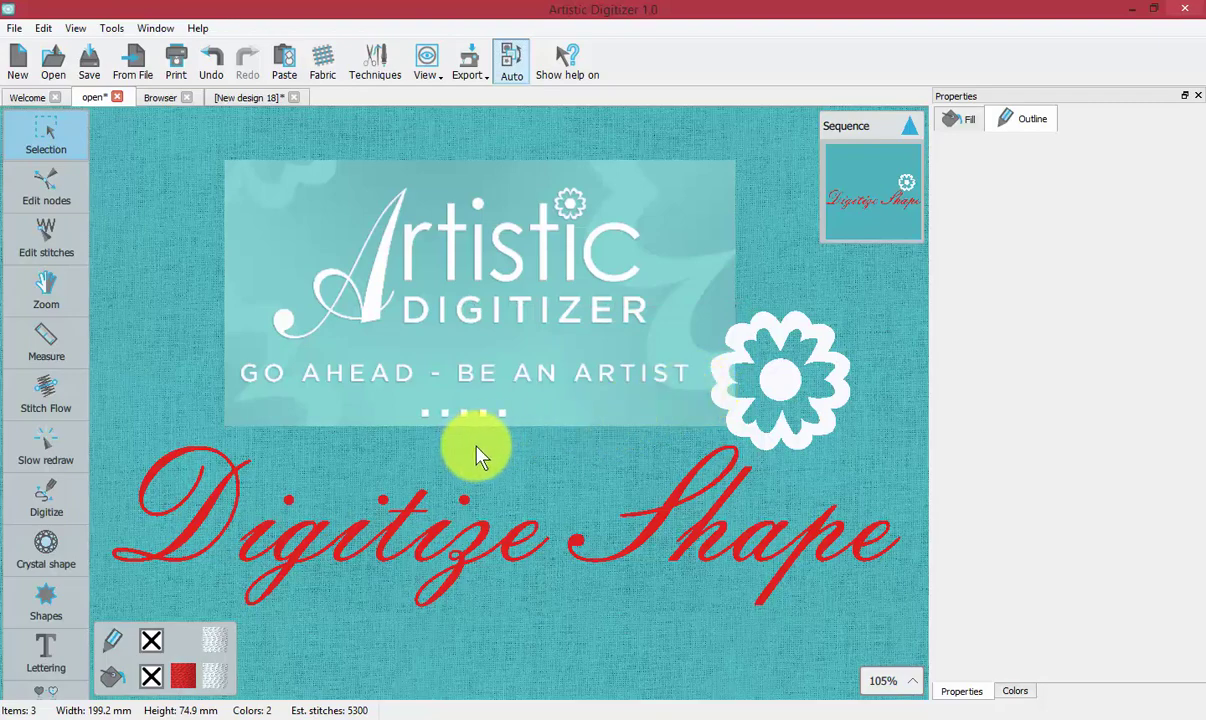
In New design 18, start an Outline shape with a smooth wavy line from about 6.3 to 7.8 on the horizontal grid.
click(243, 100)
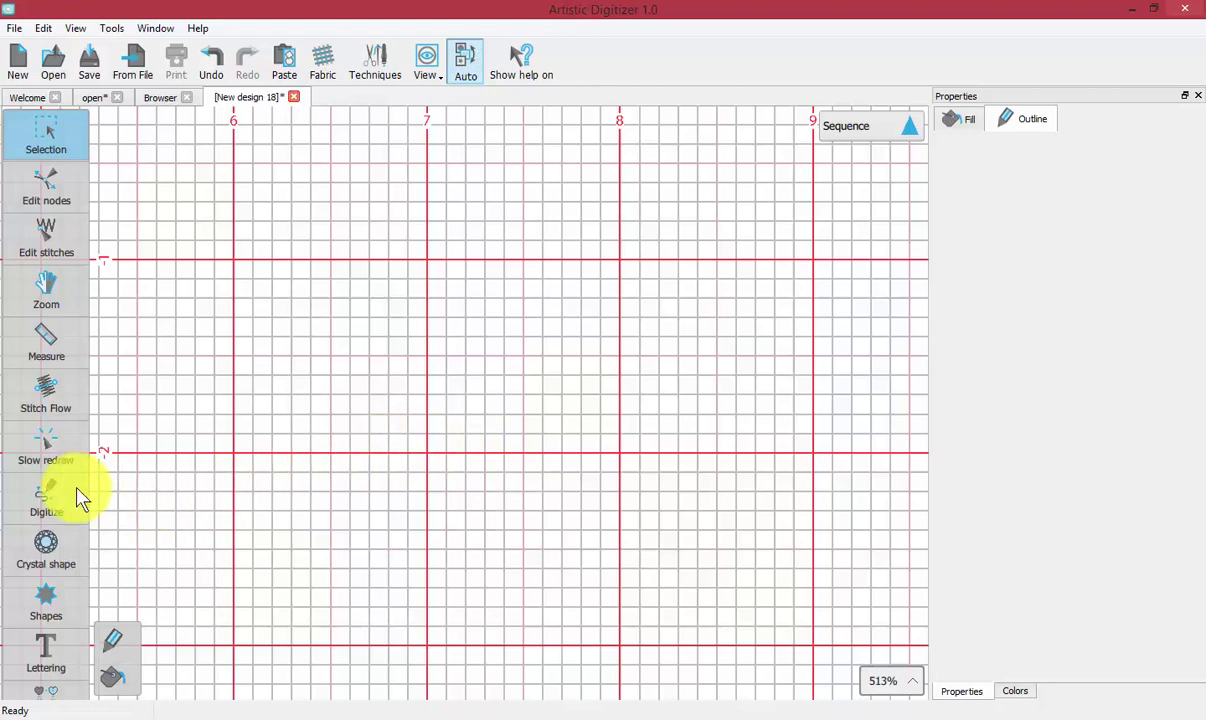
click(42, 496)
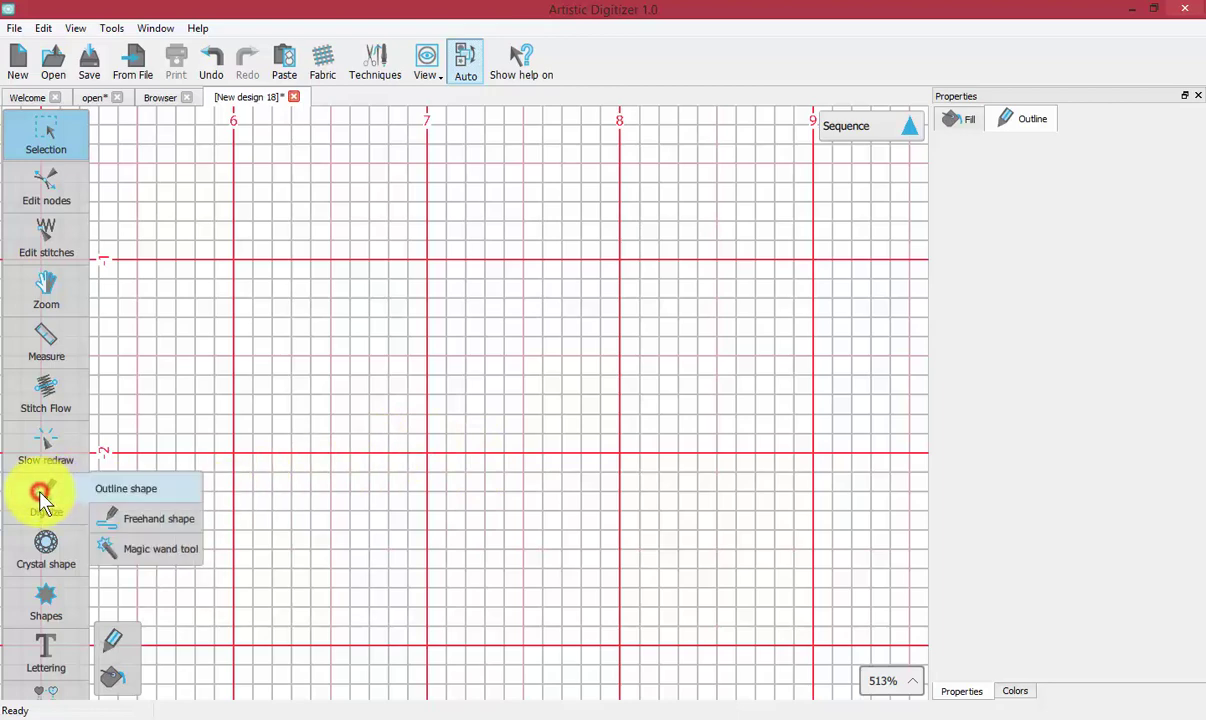
click(137, 490)
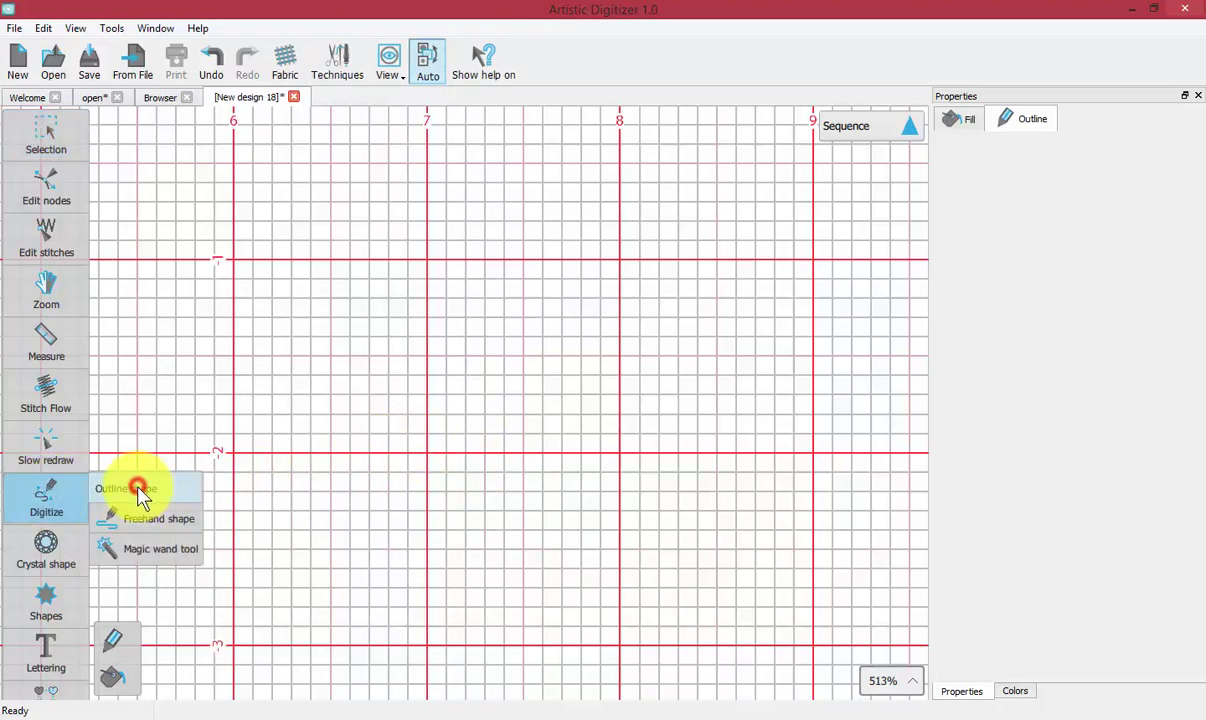
click(297, 334)
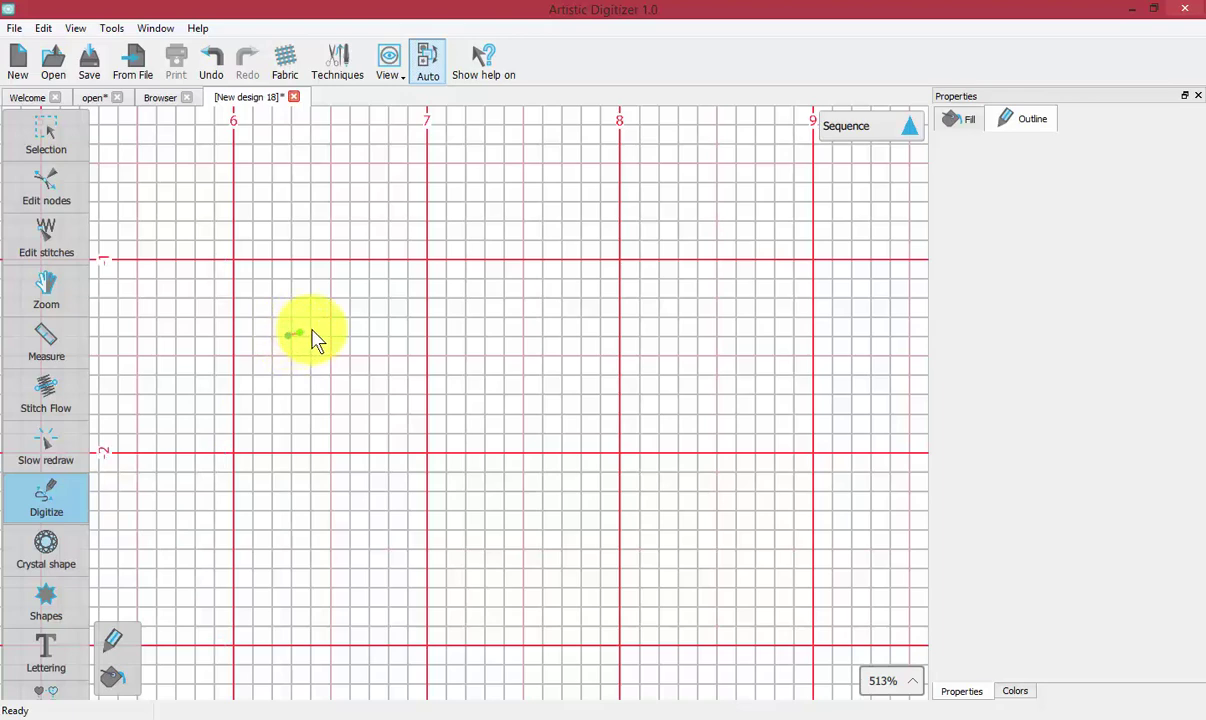
click(316, 327)
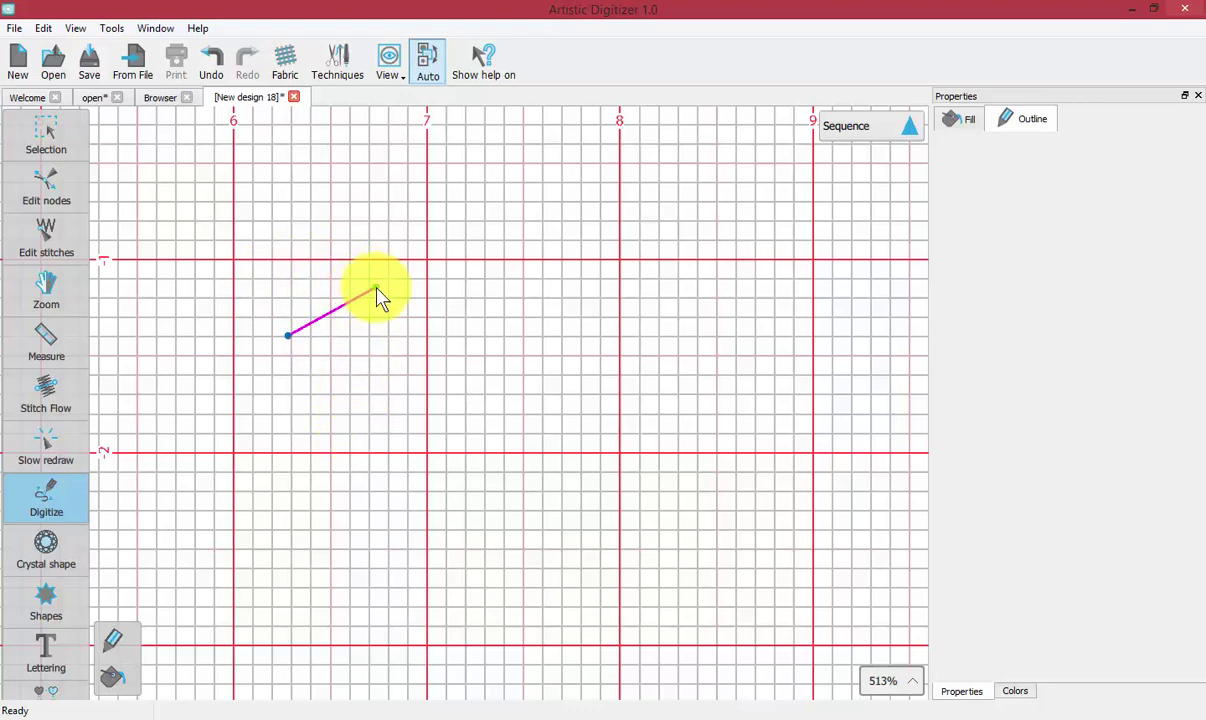
click(376, 289)
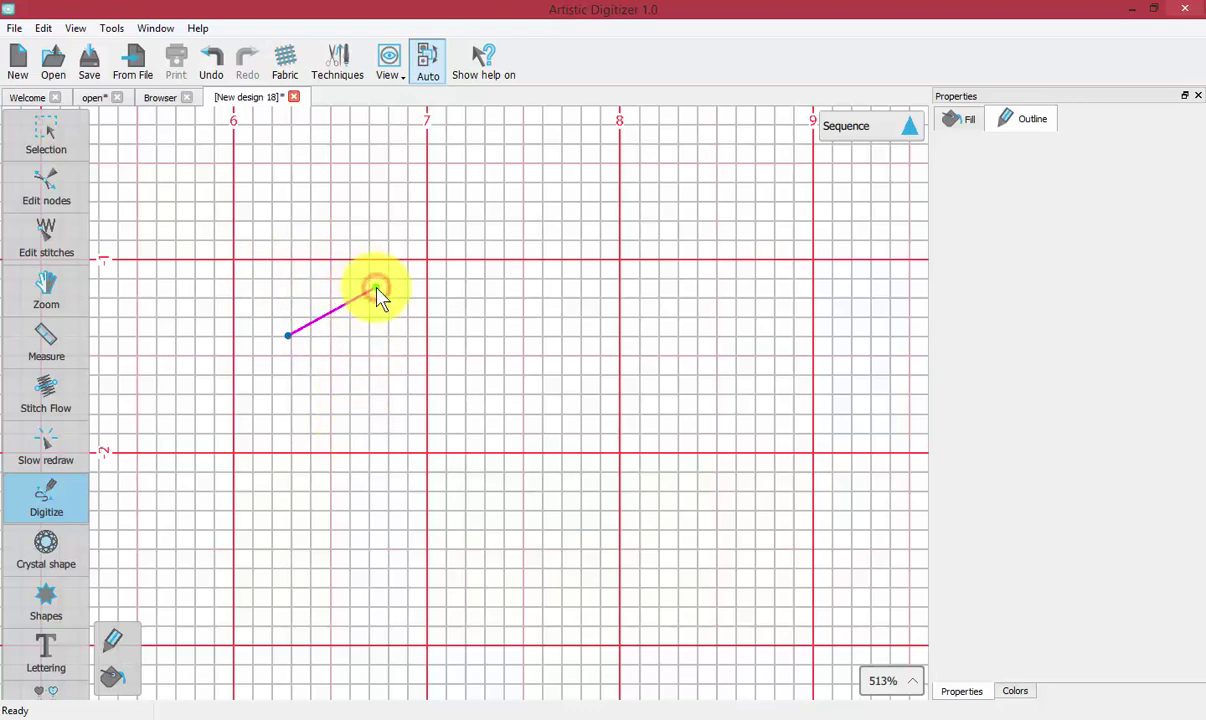
click(454, 367)
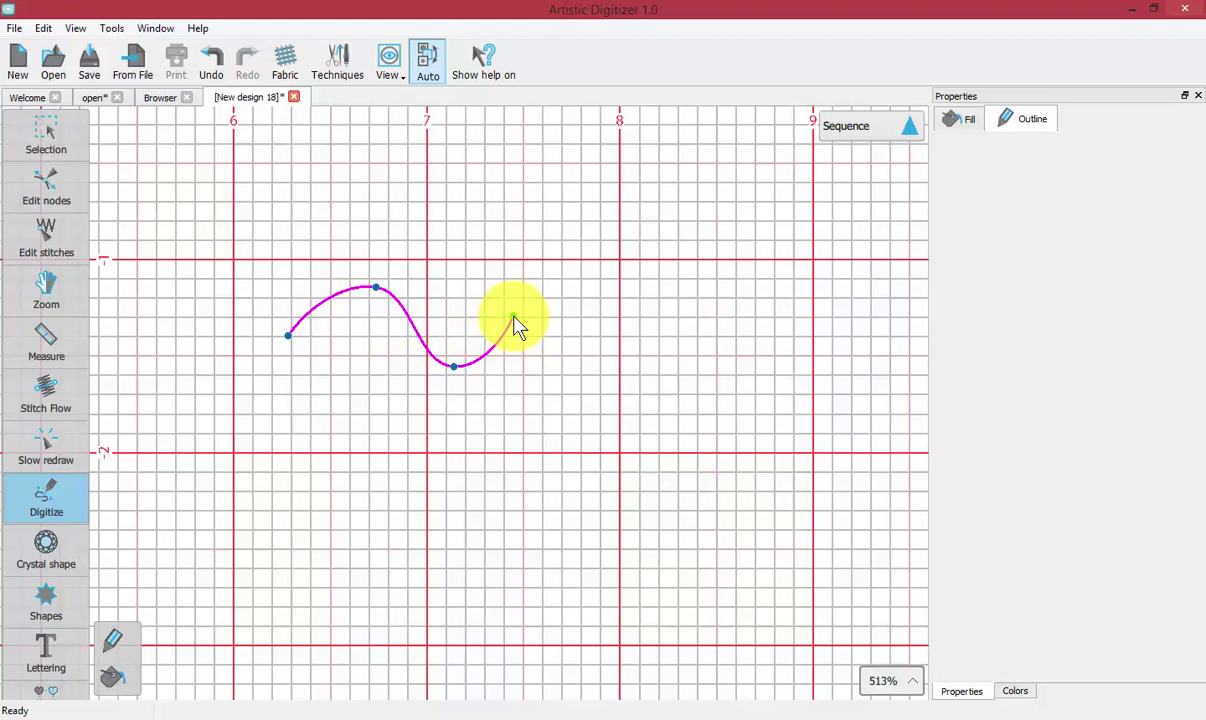
click(535, 300)
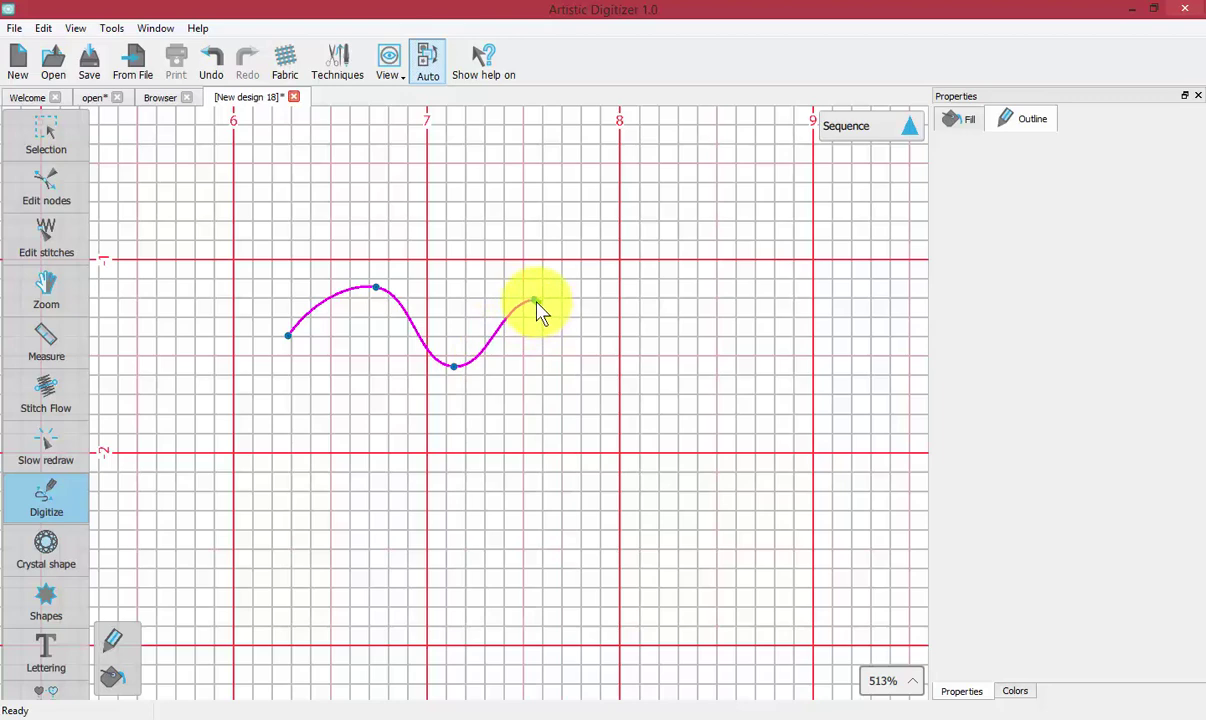
click(489, 372)
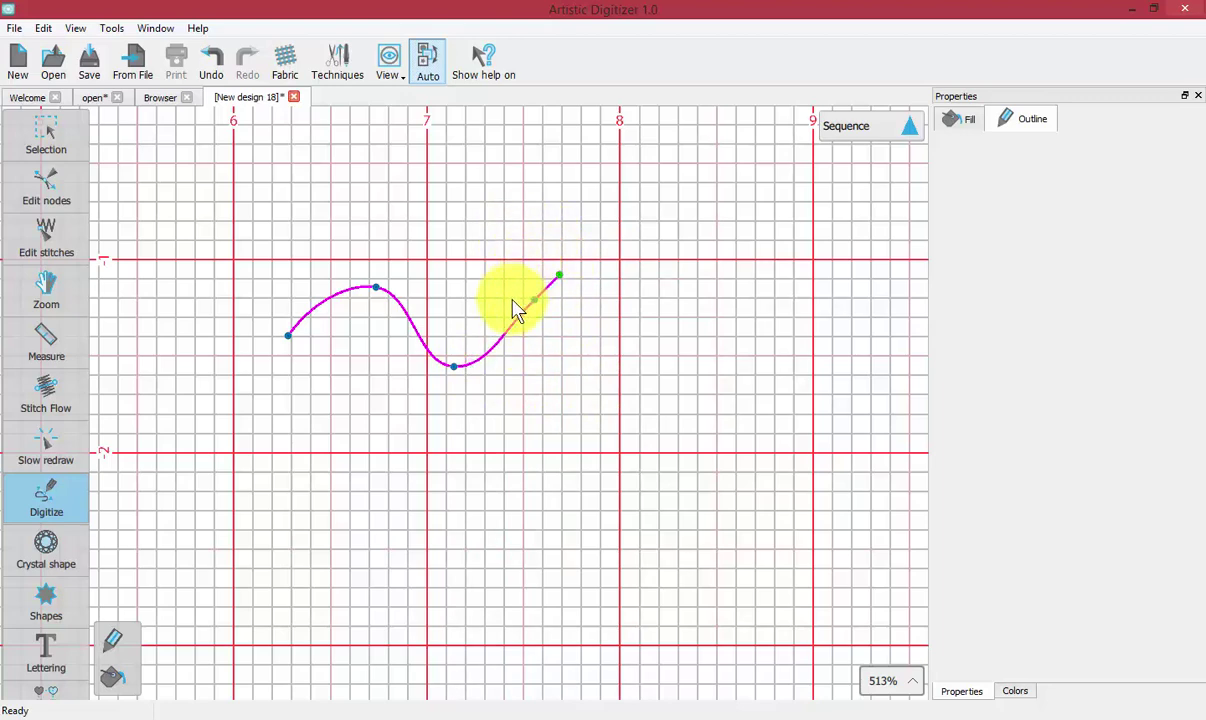
click(584, 331)
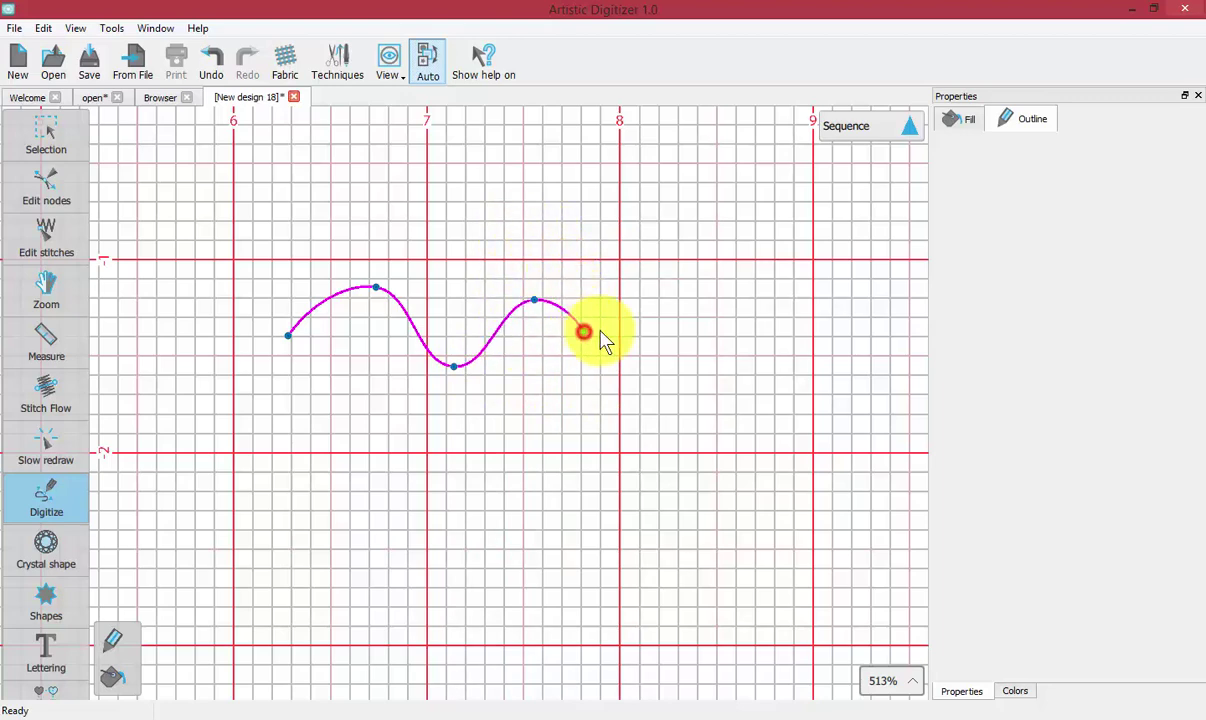
Continue the outline with five curve points, rounding the bend near 8.5 on the grid and heading back underneath the wave.
click(660, 293)
click(711, 318)
click(706, 378)
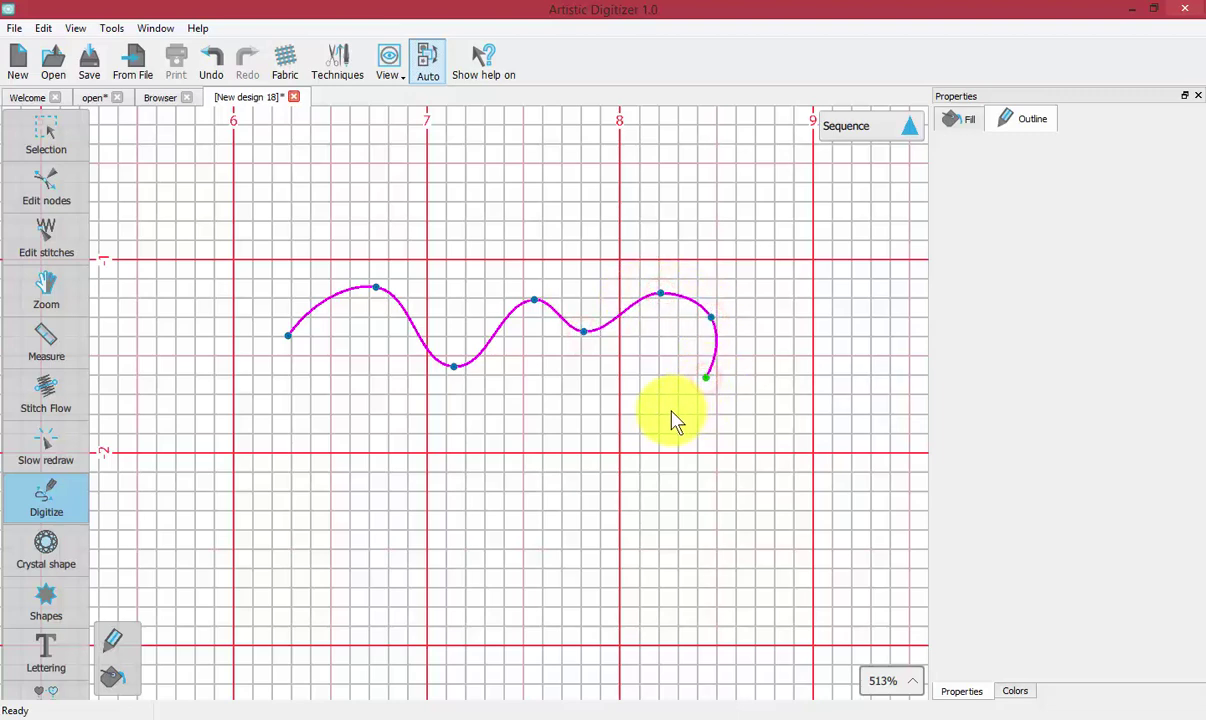
click(665, 410)
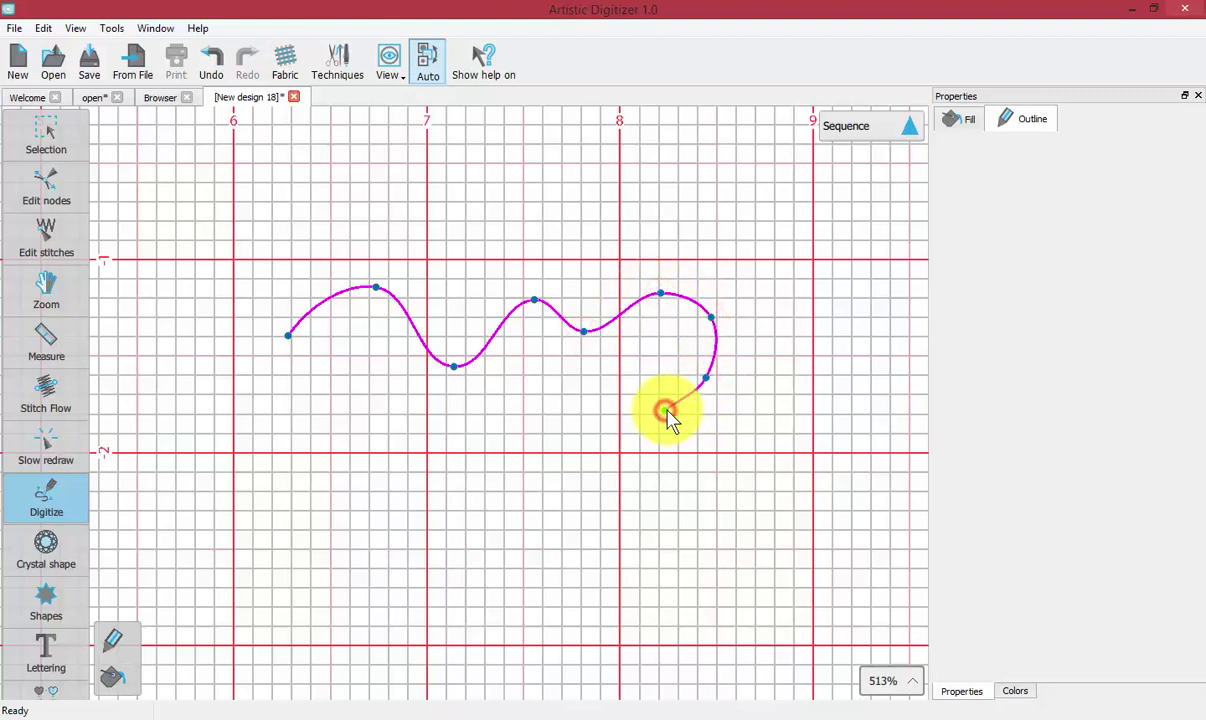
click(595, 387)
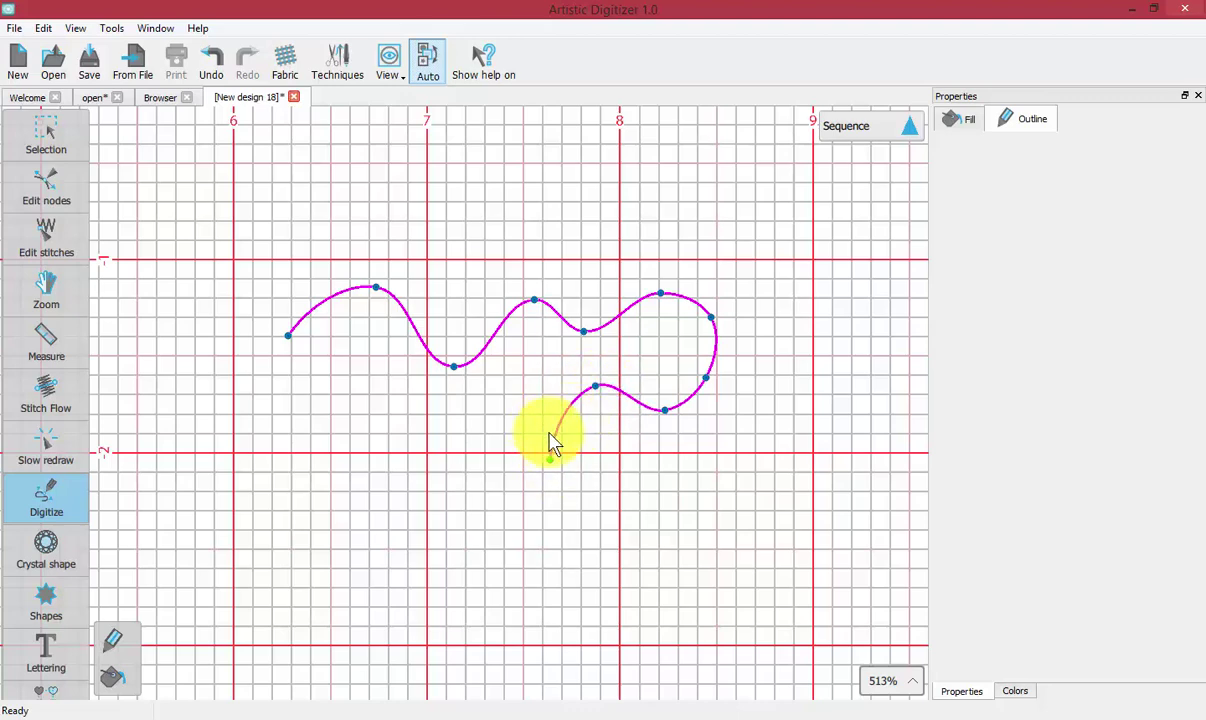
Add four corner points to form a straight-edged zigzag below the wave, just above grid line -2.
click(548, 432)
click(510, 394)
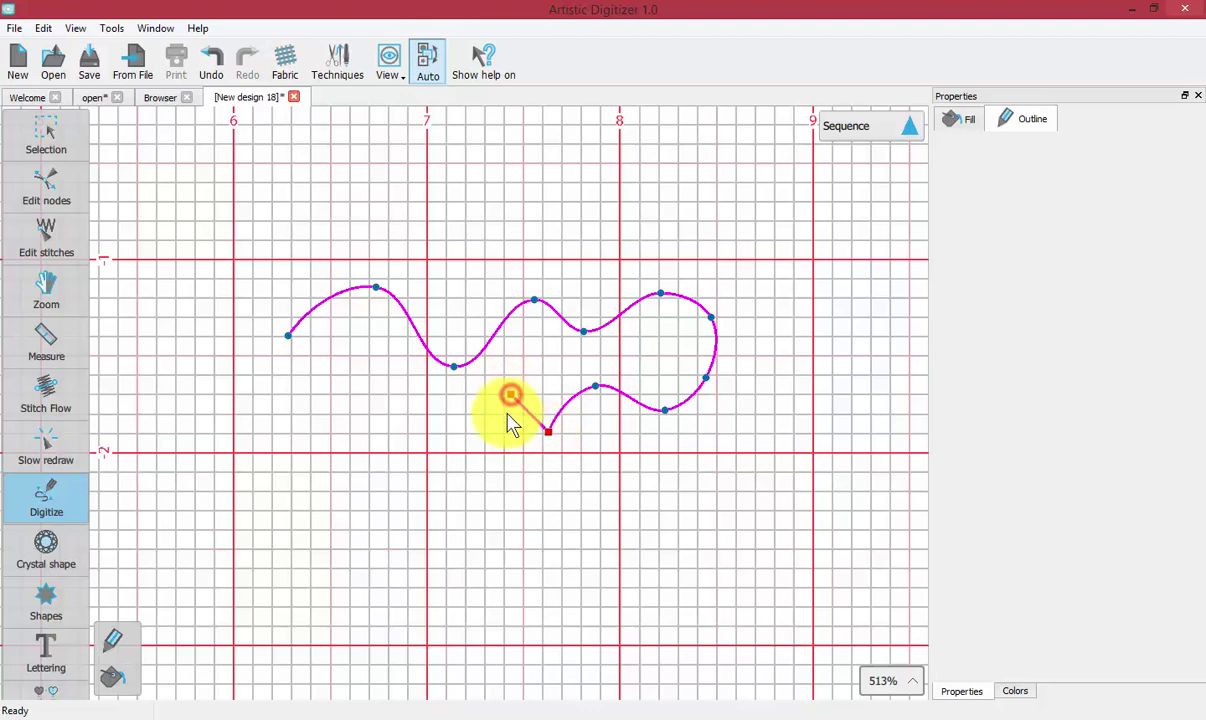
click(488, 440)
click(456, 395)
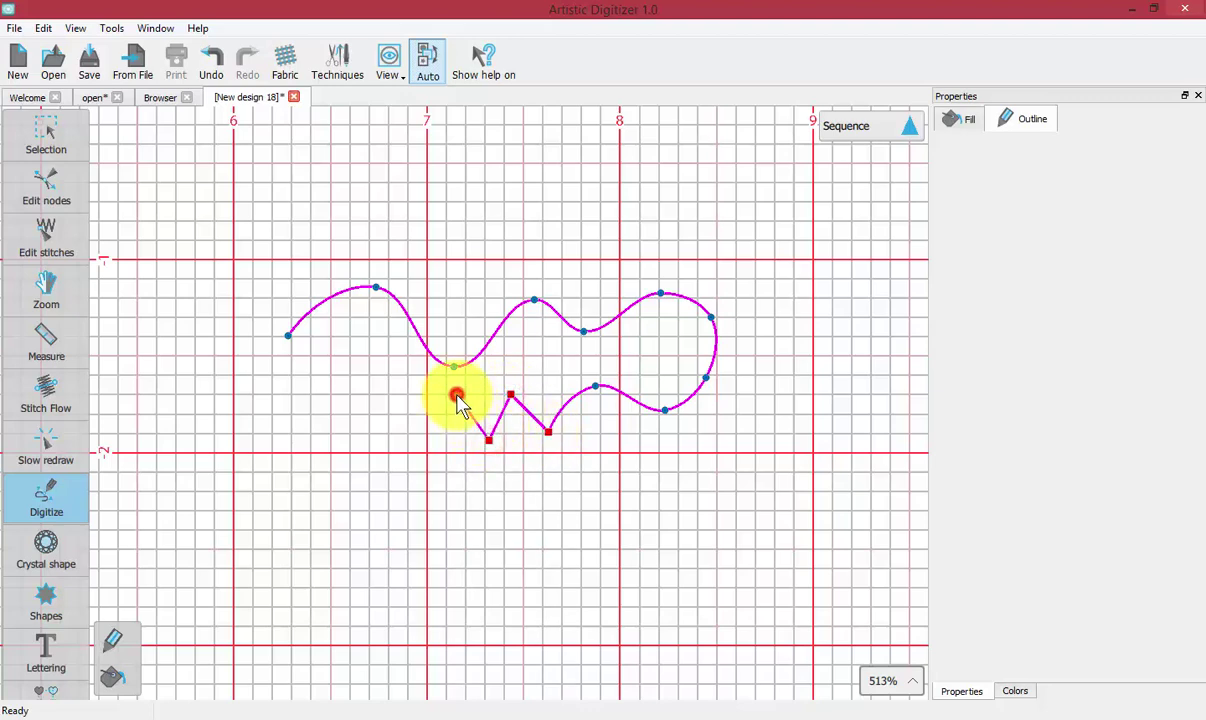
Extend the outline from the zigzag with three curve points that loop around and underneath it.
right_click(420, 410)
click(380, 465)
right_click(437, 506)
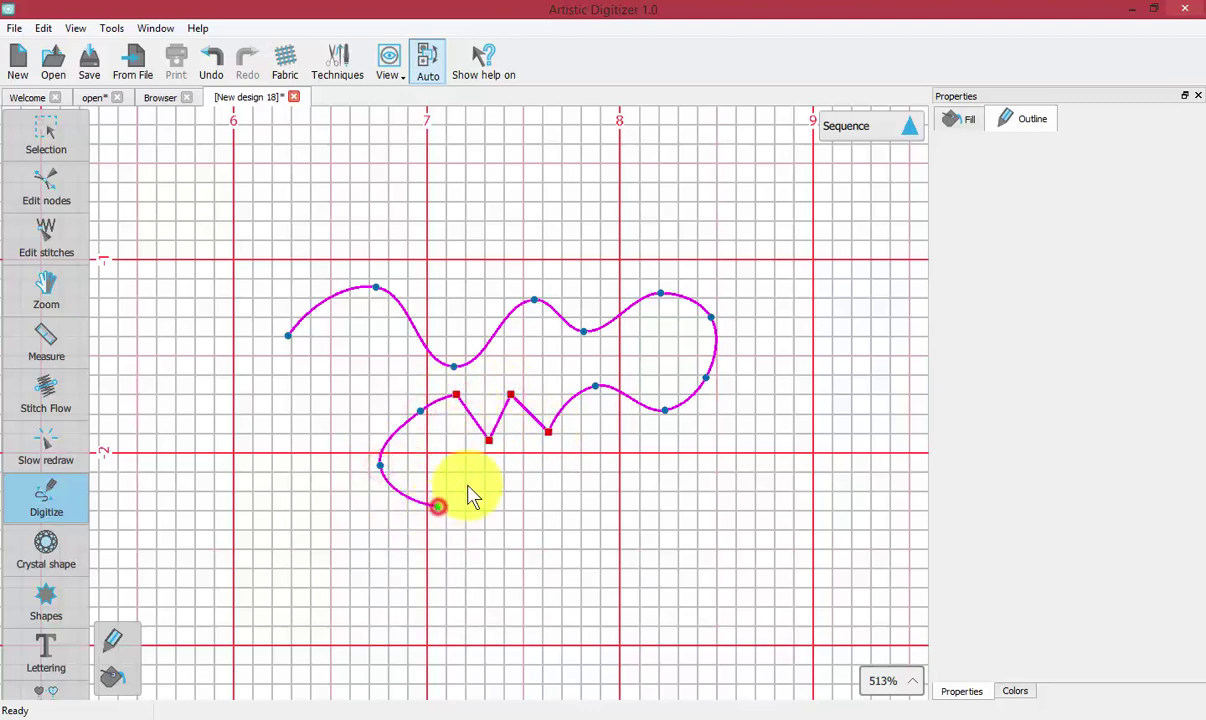
Add seven corner points forming a second zigzag below grid line -2, ending with a straight downward edge near 8.
click(480, 471)
click(491, 499)
click(516, 470)
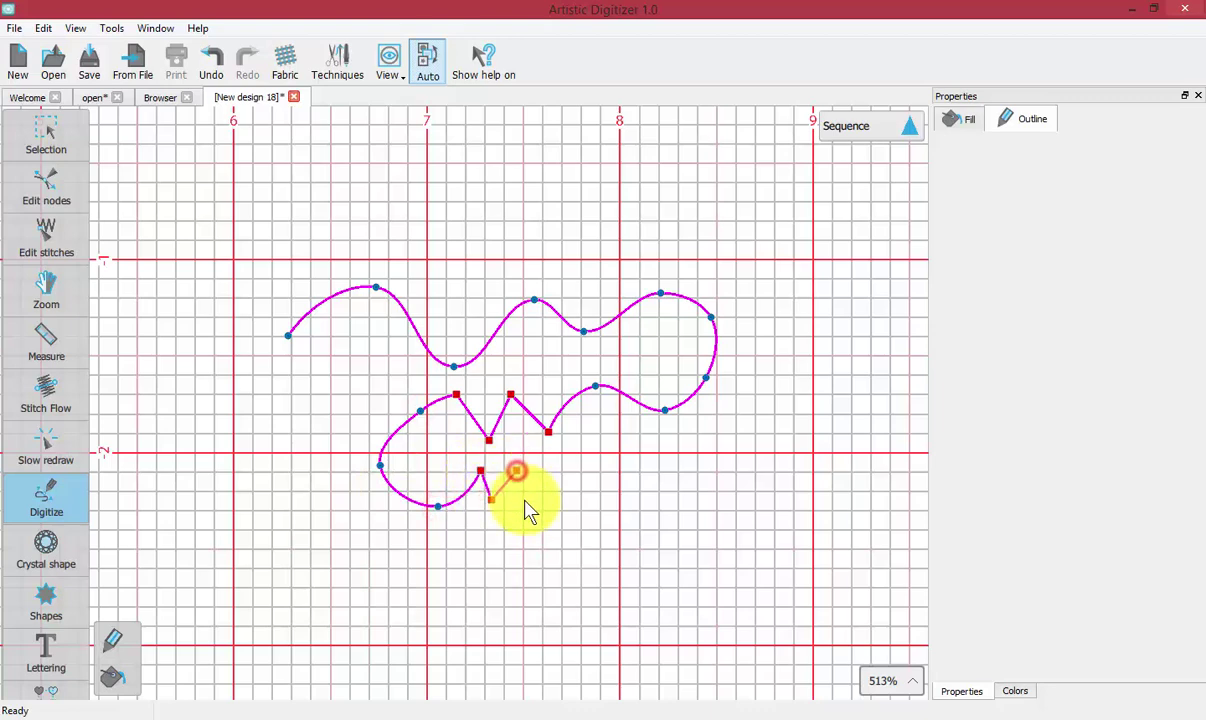
click(528, 503)
click(576, 469)
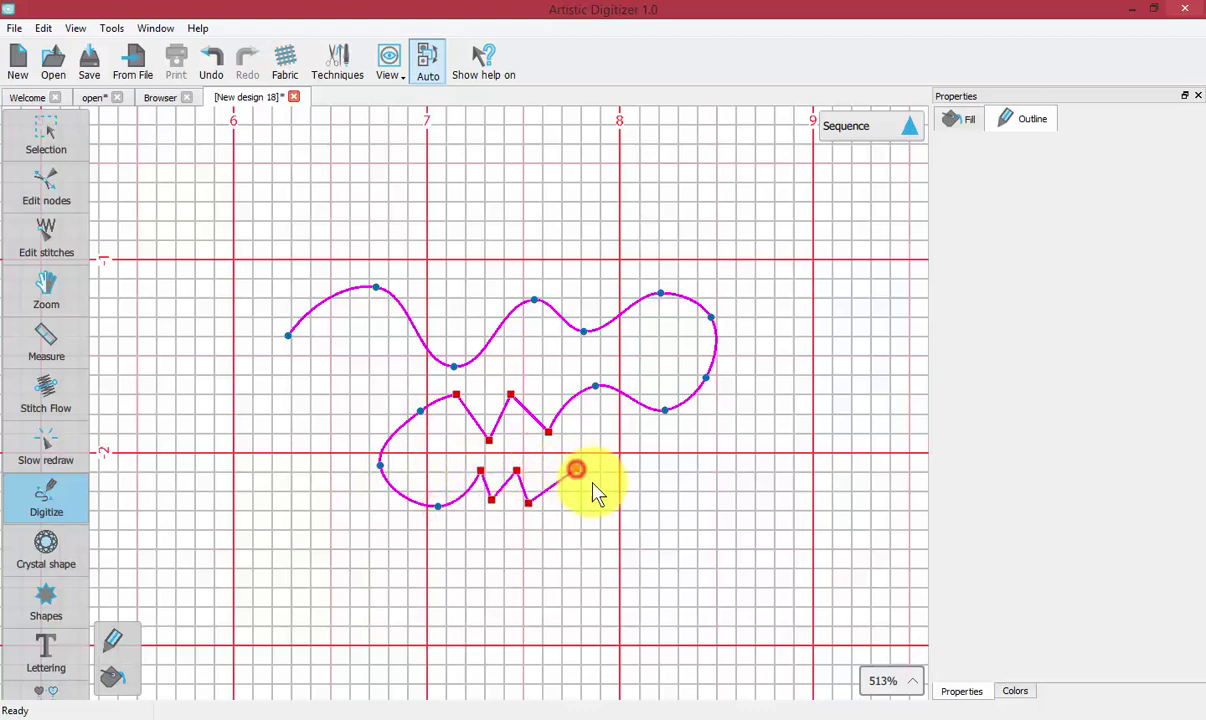
click(612, 496)
click(610, 546)
Sweep the outline back beneath both zigzags with smooth curve points toward the side where the shape started.
right_click(548, 578)
right_click(457, 576)
right_click(364, 553)
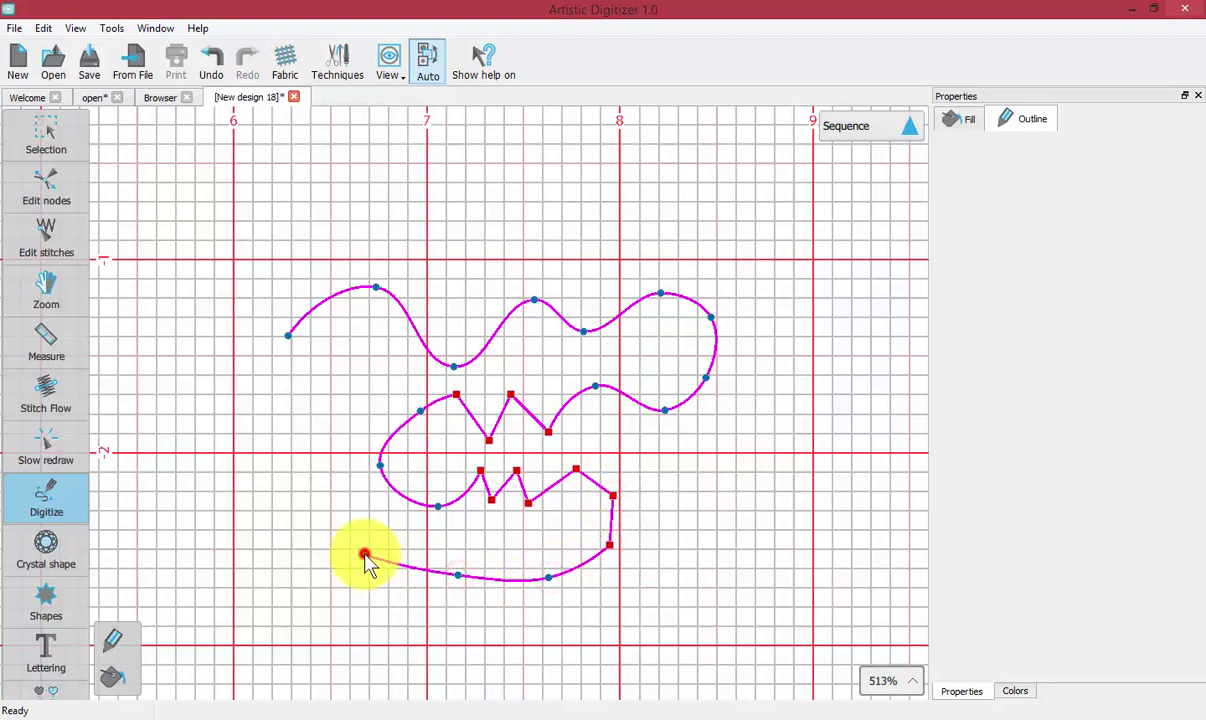
right_click(308, 507)
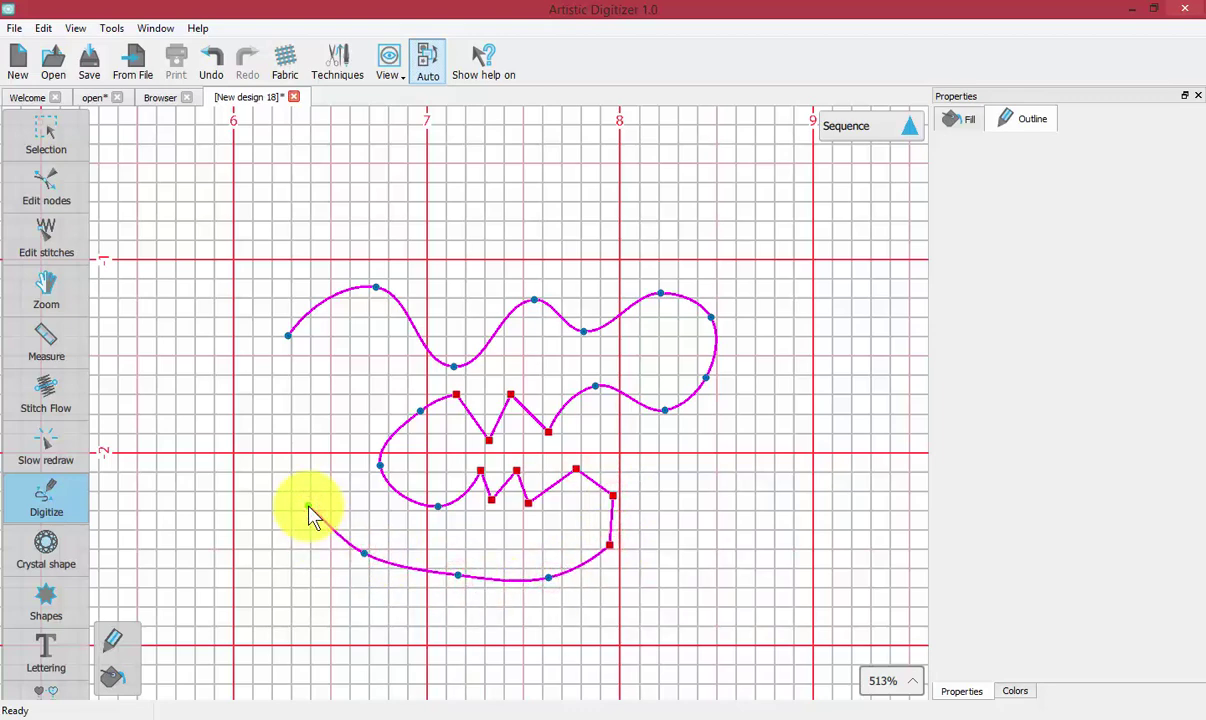
right_click(334, 481)
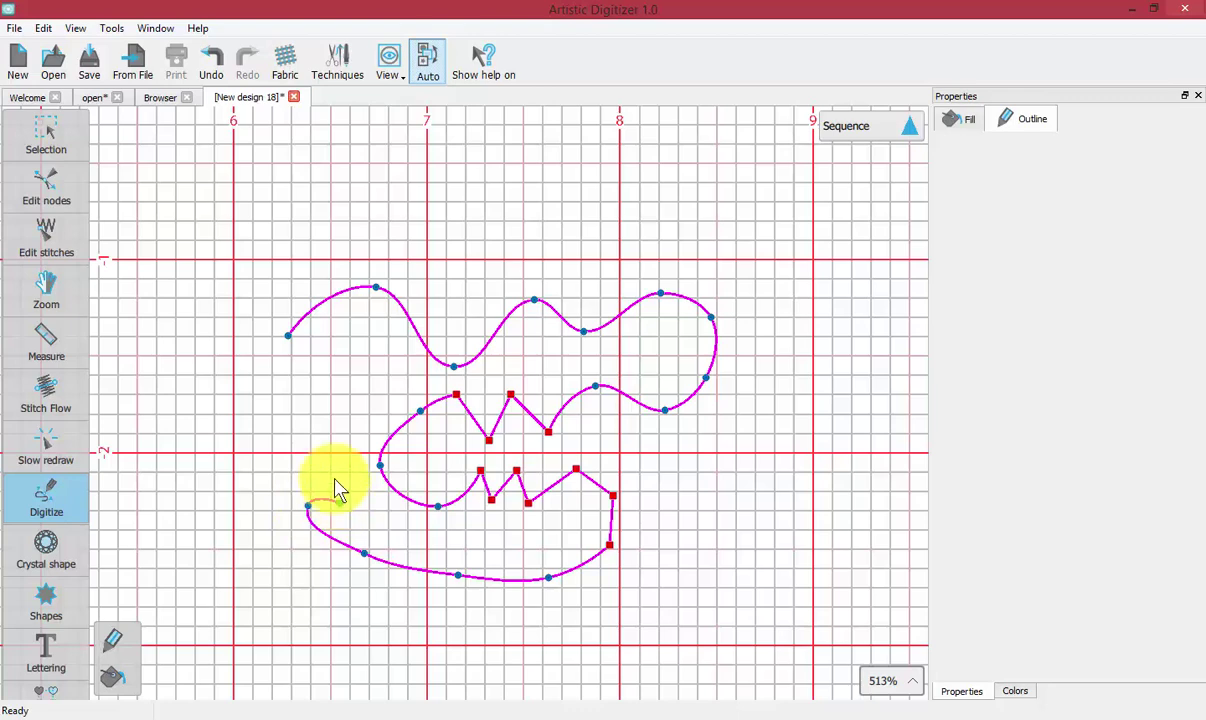
Add two Bezier points that bend the outline into a rounded hook just below its starting point.
click(313, 424)
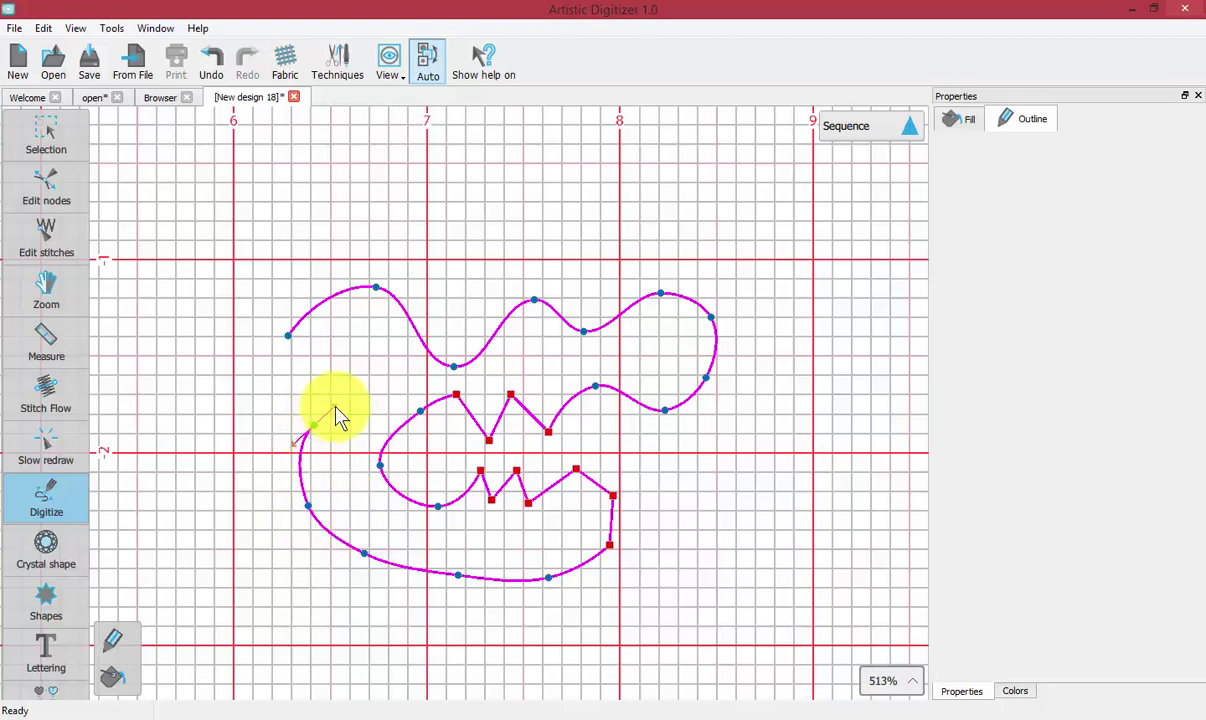
click(328, 425)
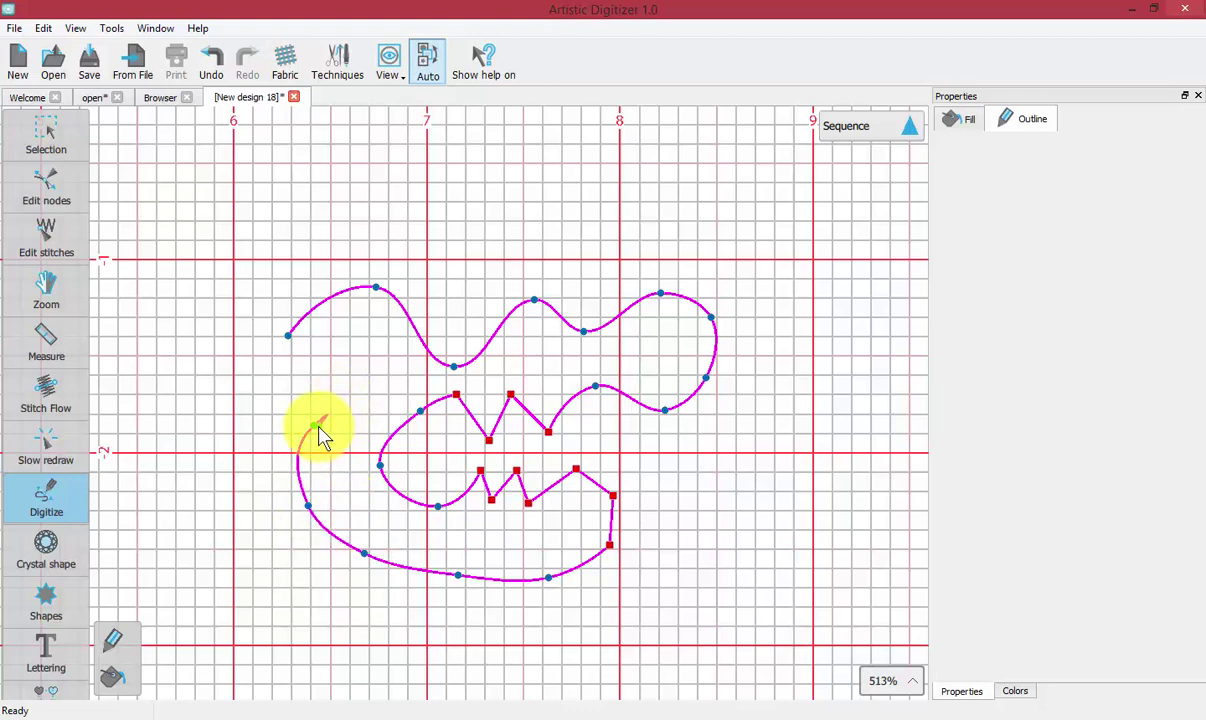
click(339, 381)
key(BackSpace)
drag(305, 369, 228, 373)
drag(217, 373, 260, 376)
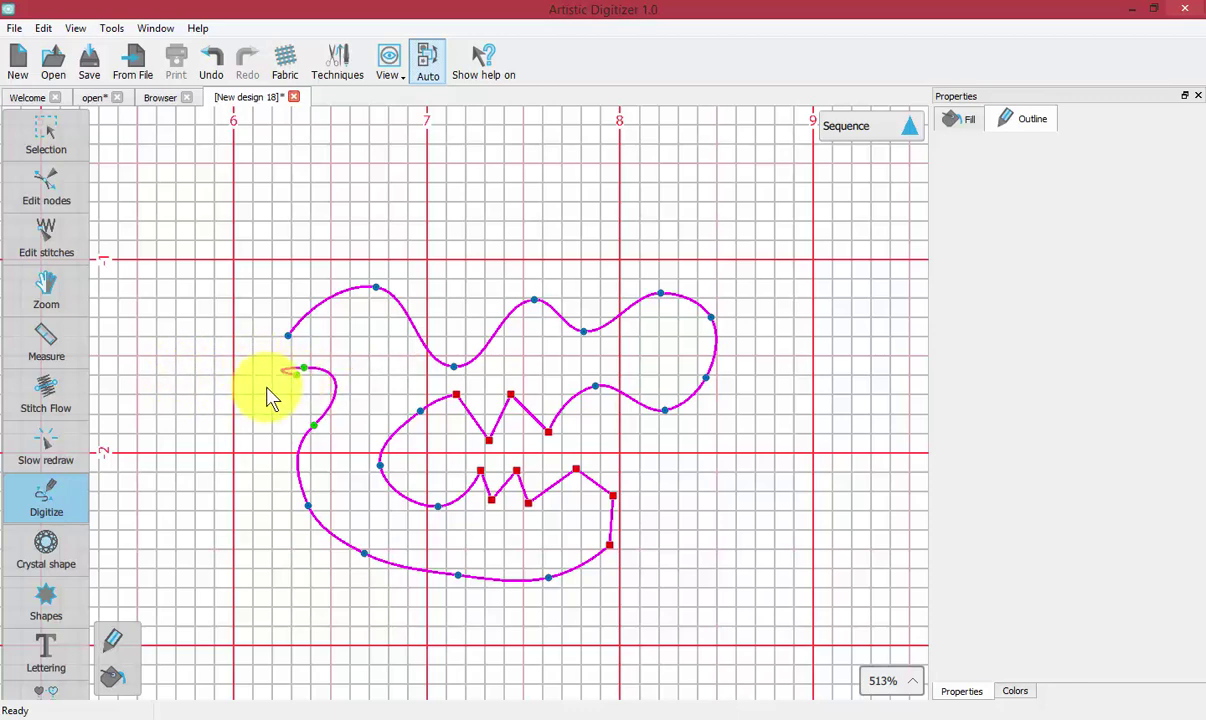
drag(245, 328, 243, 360)
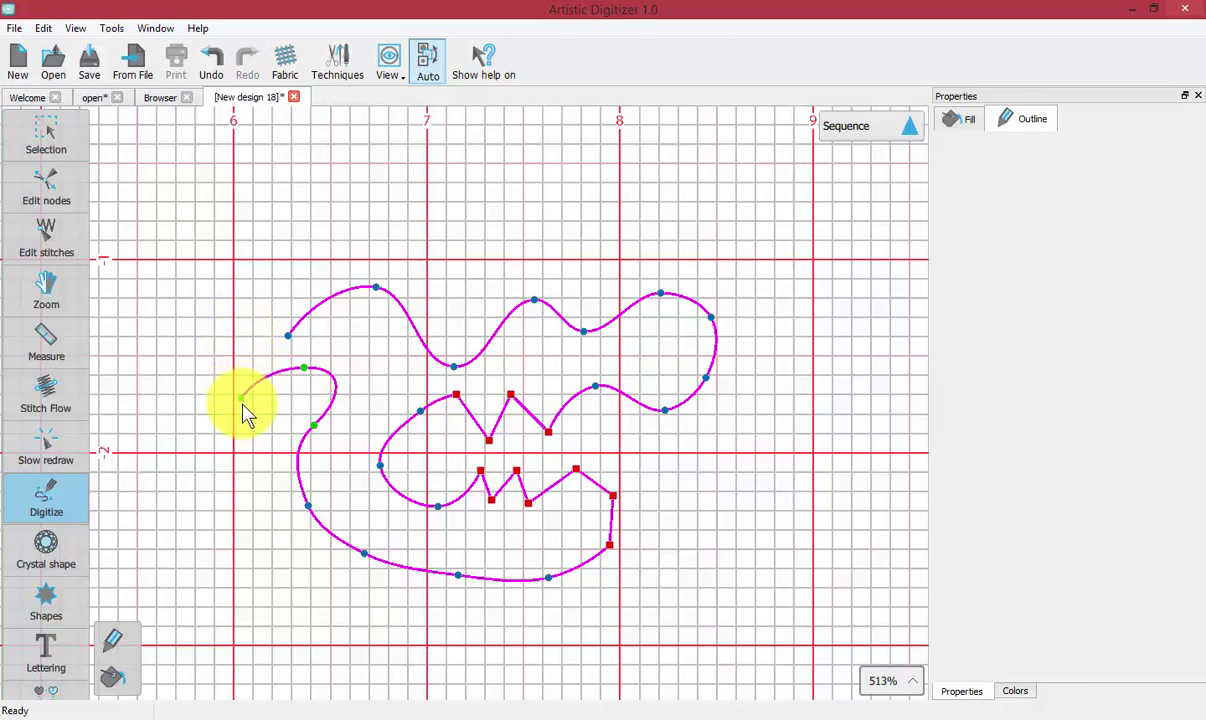
Continue the outline from the hook with two curve points running down around the outside of the shape.
click(256, 414)
click(270, 531)
click(285, 568)
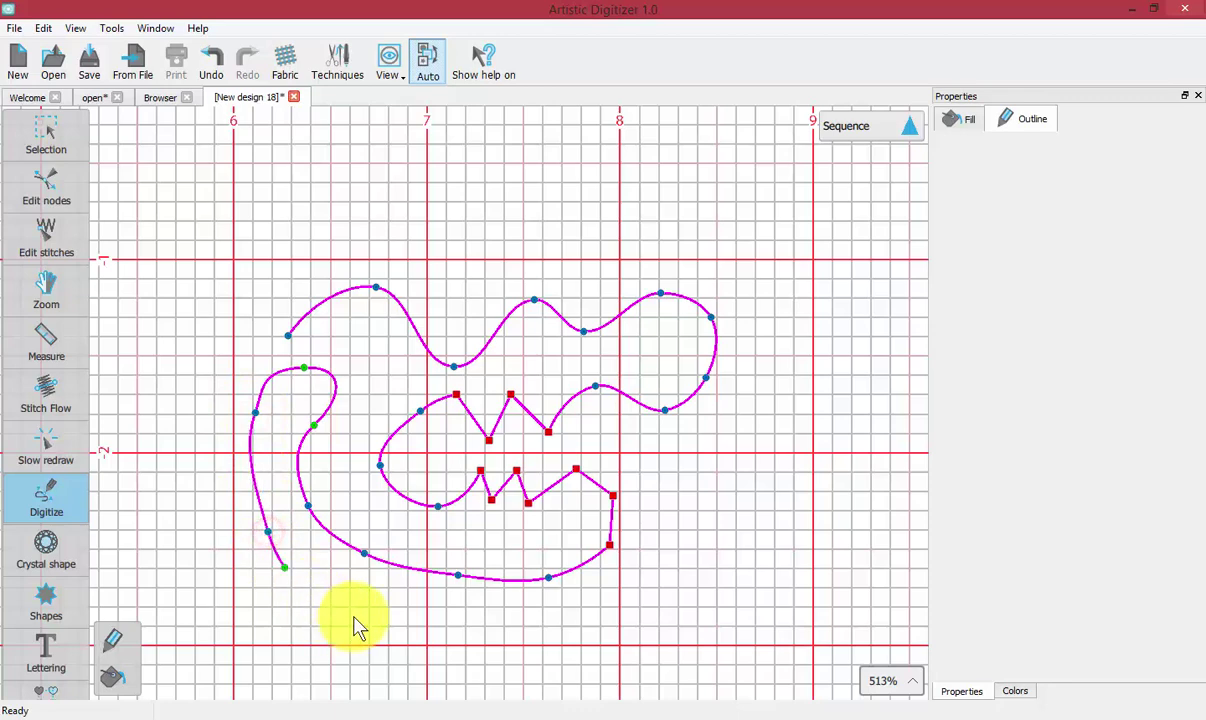
Add three Bezier points that sweep the outline underneath the lower curve, between grid lines -2 and -3, toward 8.
scroll(353, 600, down, 2)
click(349, 493)
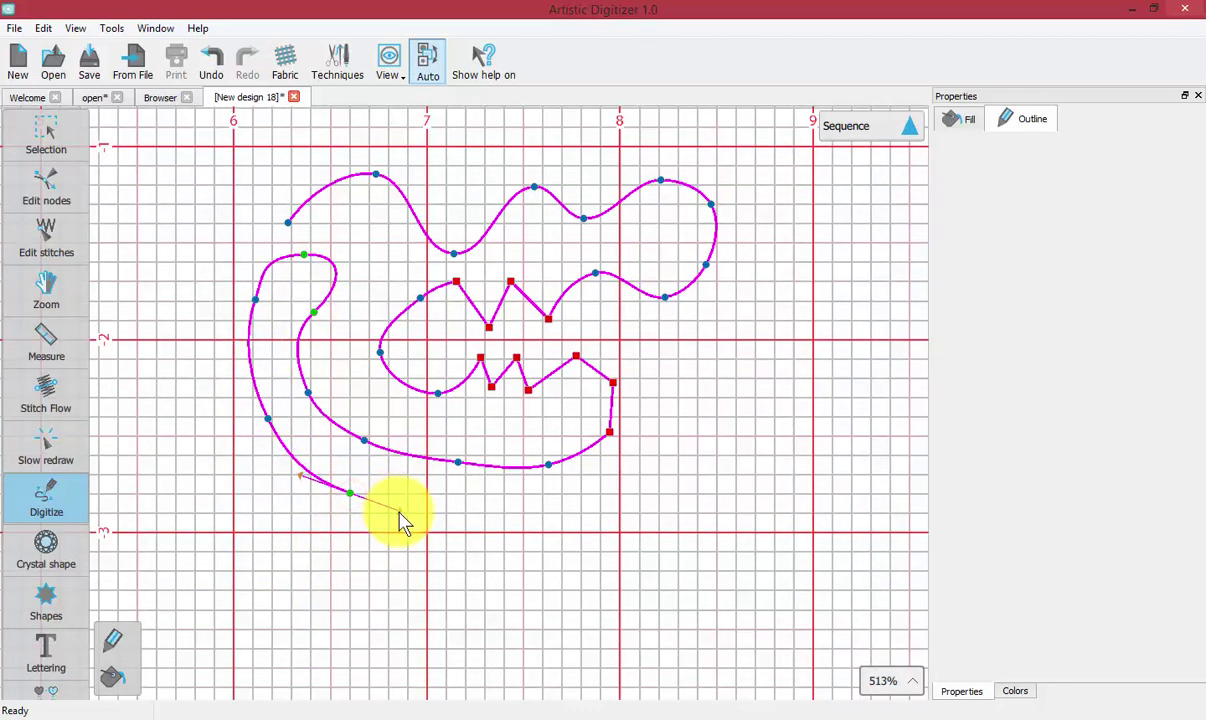
click(492, 501)
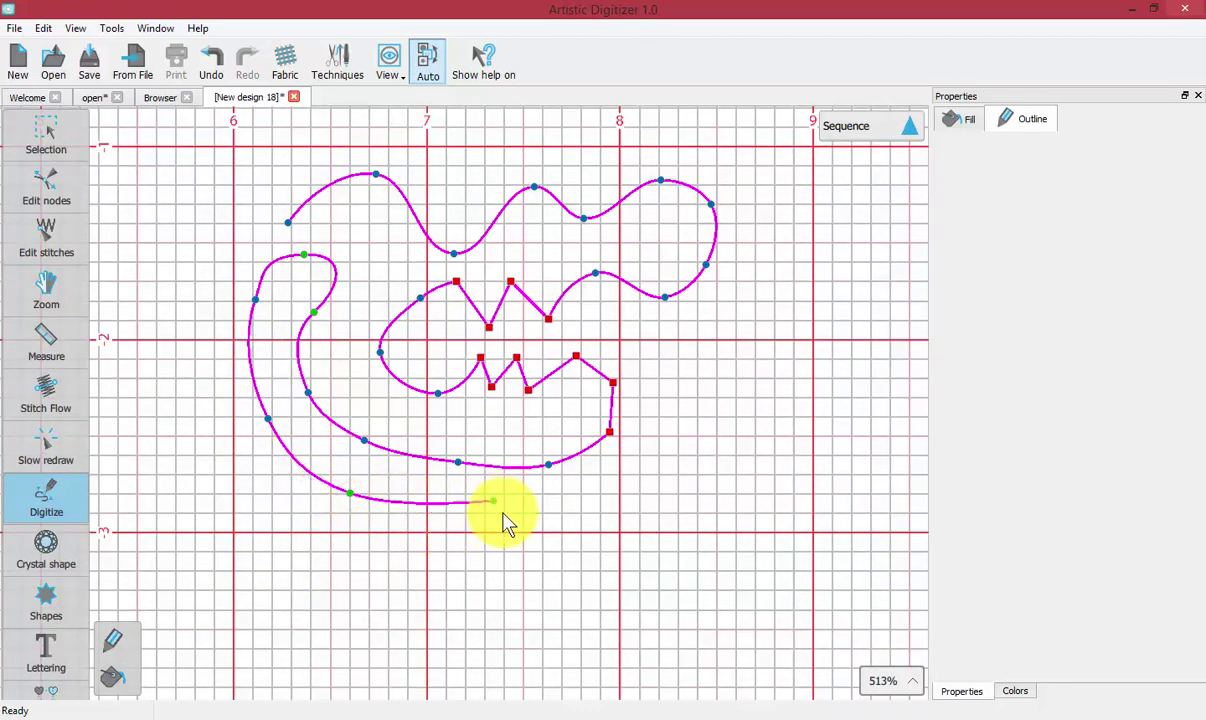
click(514, 509)
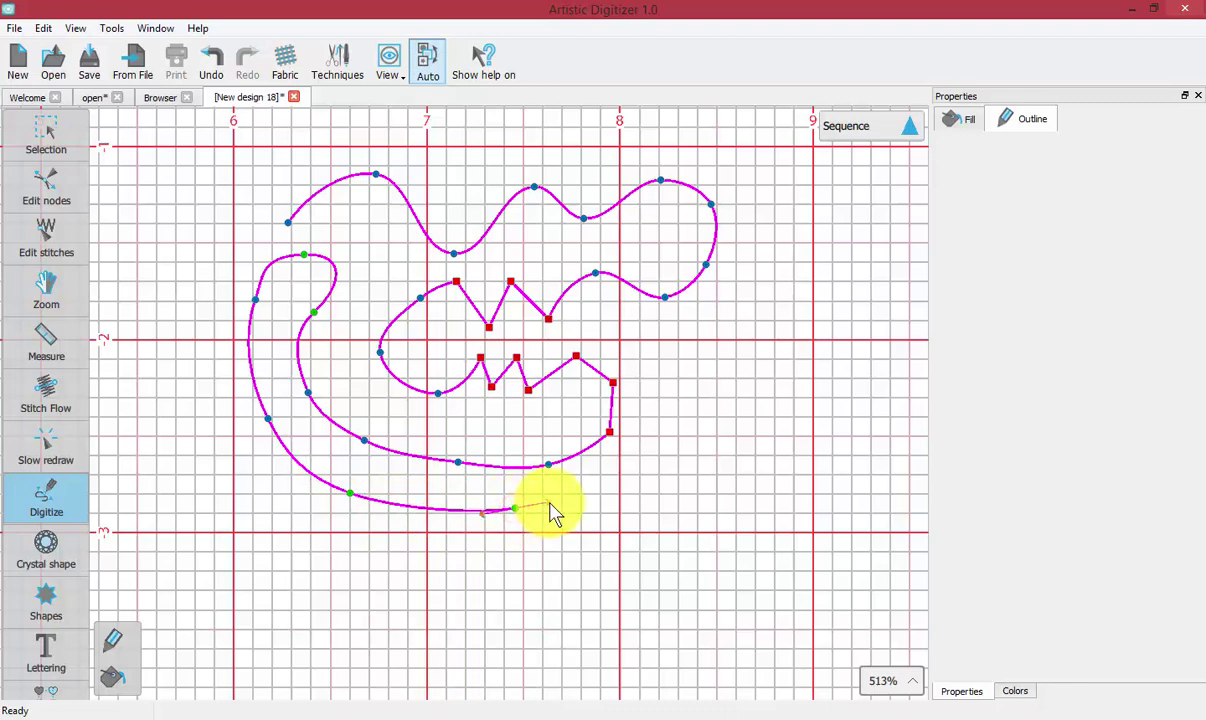
click(606, 484)
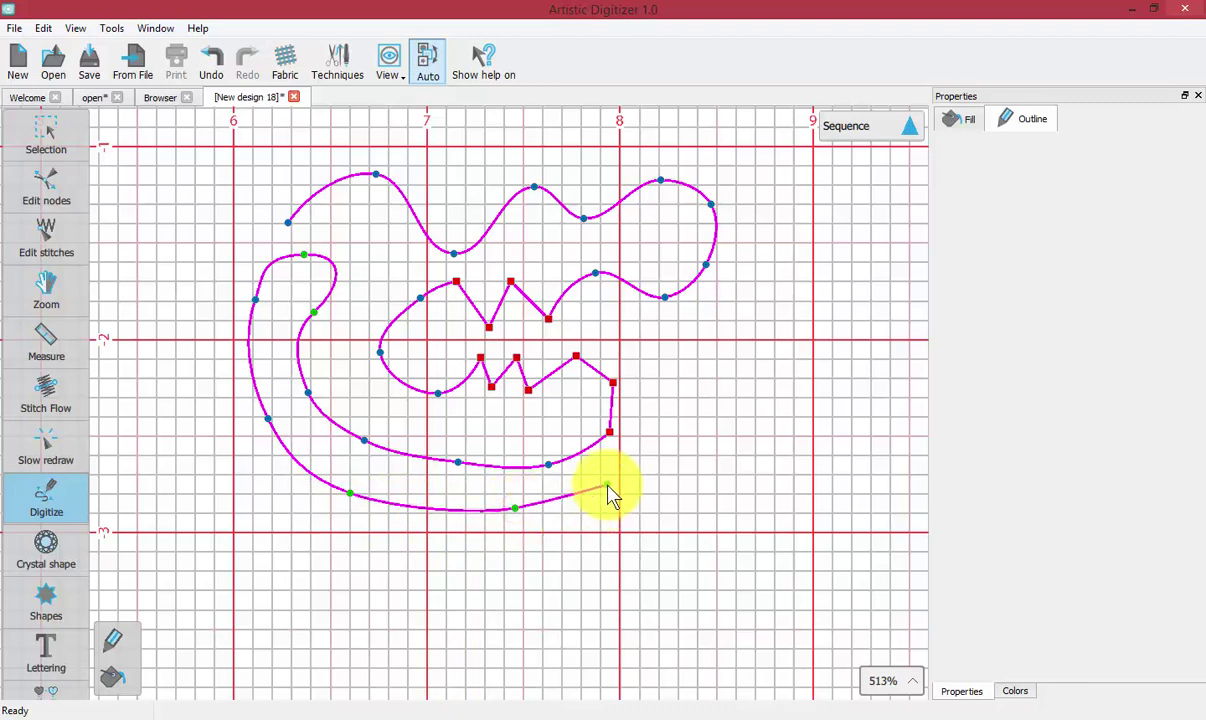
Add four corner points forming a jagged edge that rises just past 8, and end the shape.
click(673, 462)
click(655, 428)
click(693, 407)
click(675, 381)
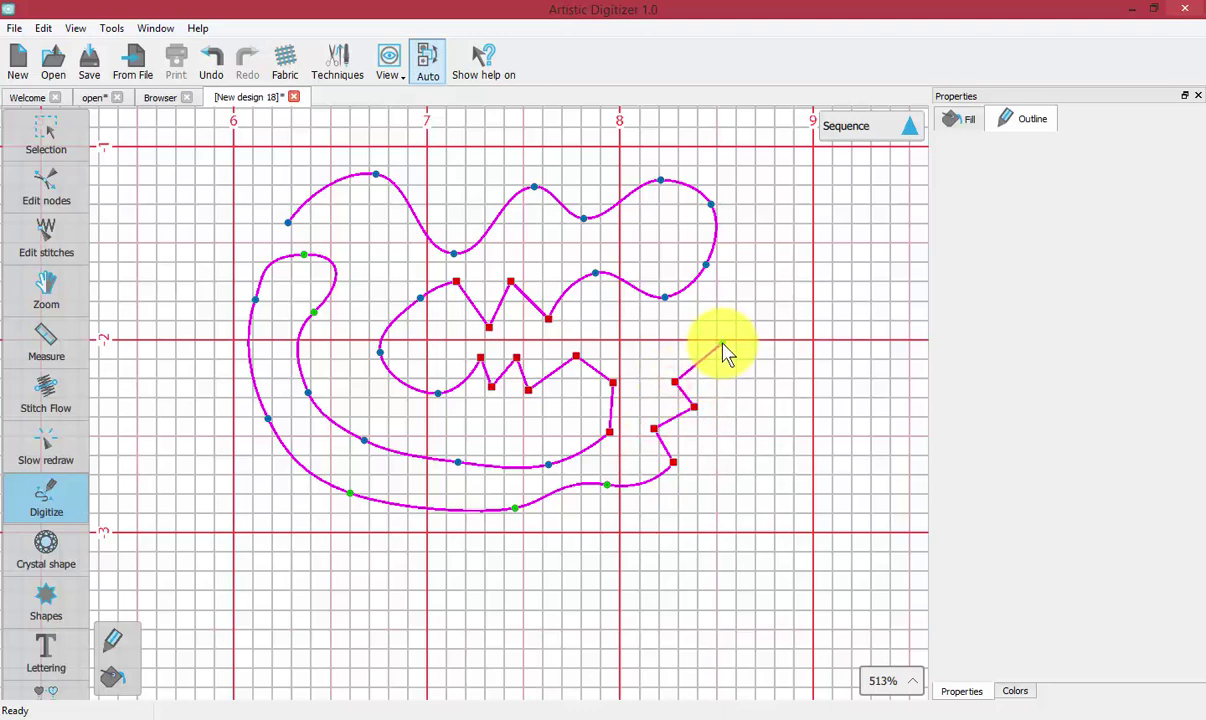
right_click(723, 346)
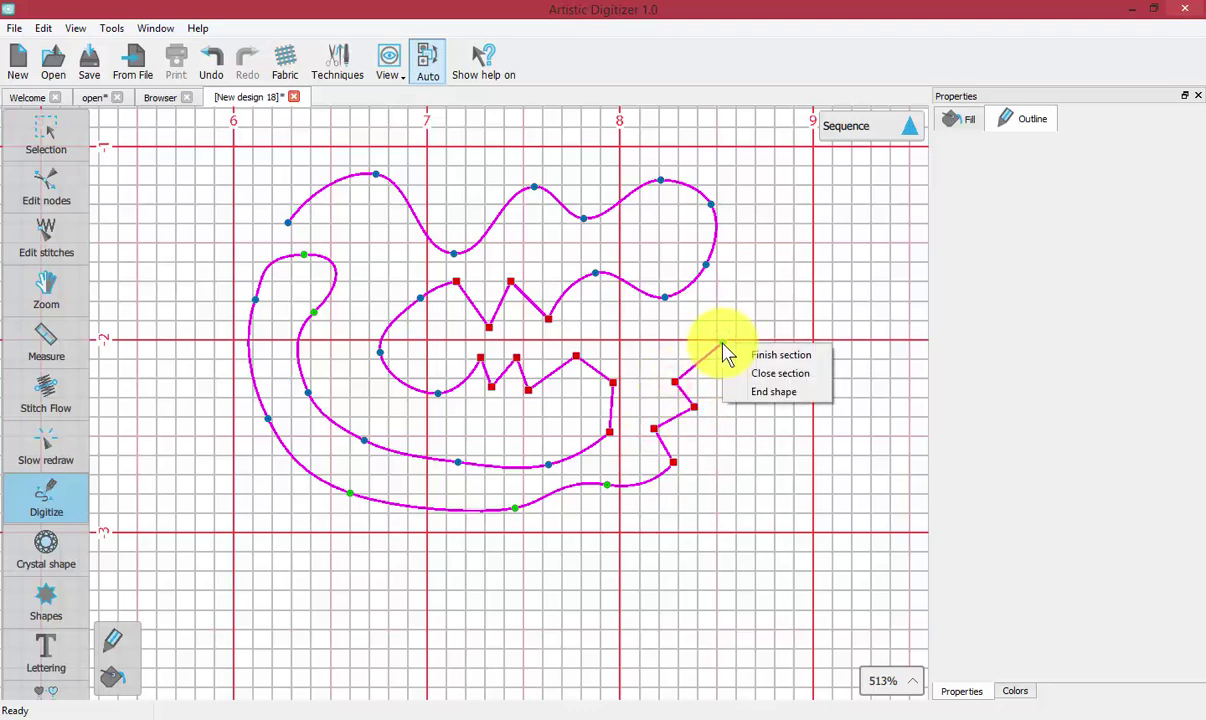
click(773, 393)
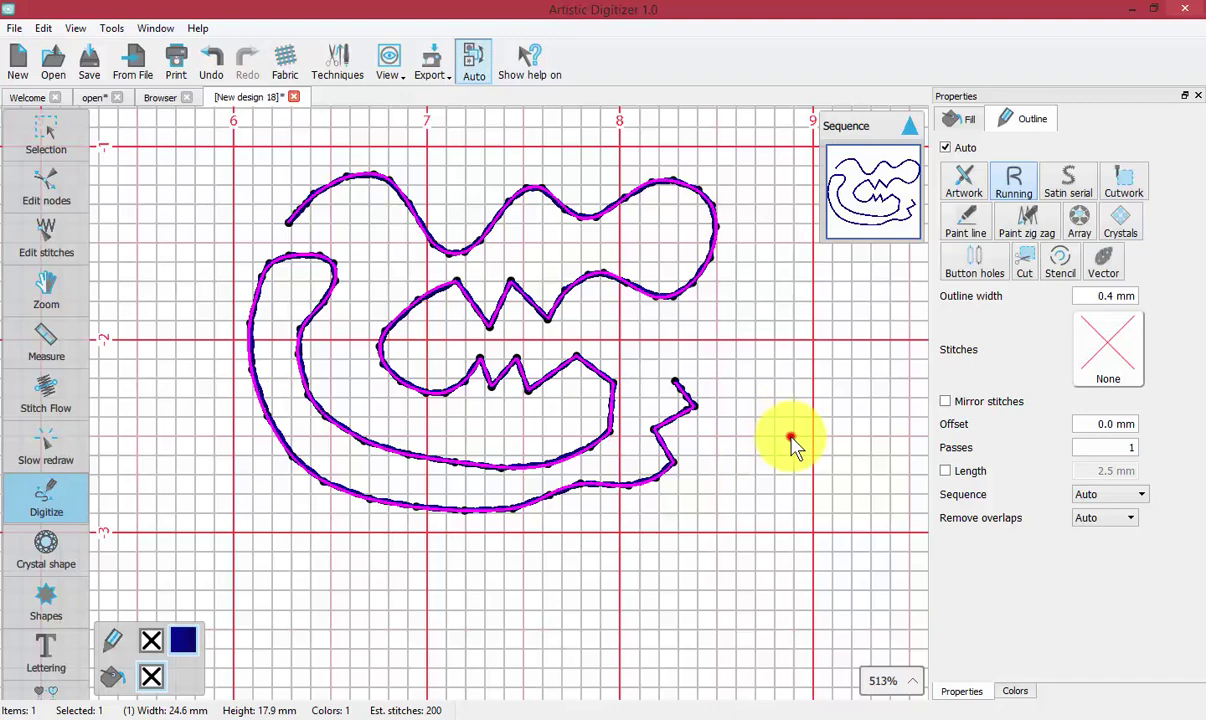
Digitize a separate S-shaped outline of five curve points, about 7.6 by 12.1 mm, beside the large shape and end it.
click(790, 438)
click(834, 458)
click(692, 534)
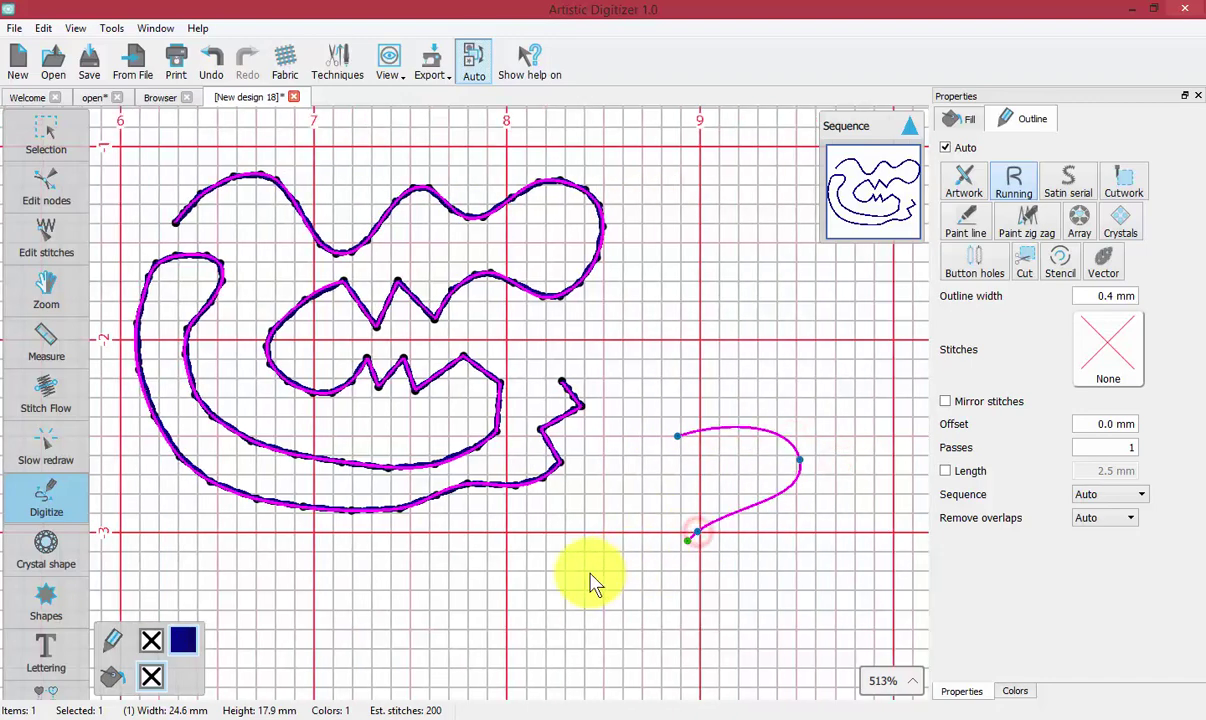
click(676, 612)
click(761, 419)
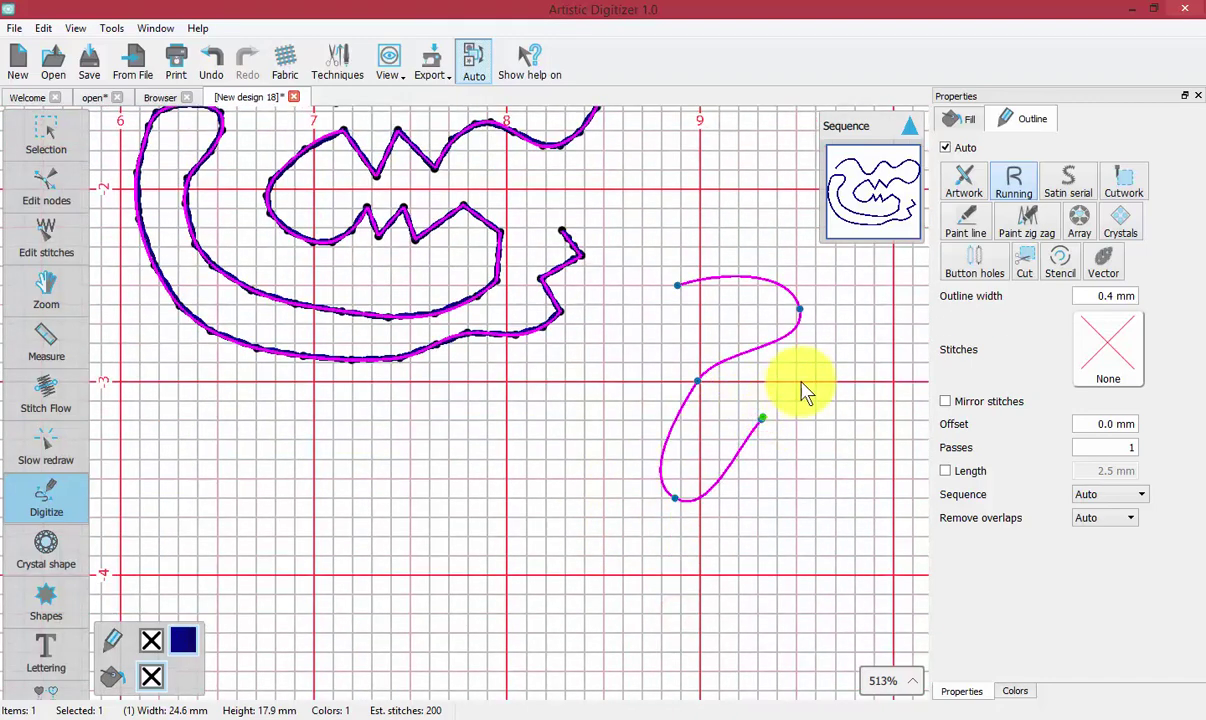
right_click(804, 382)
click(845, 429)
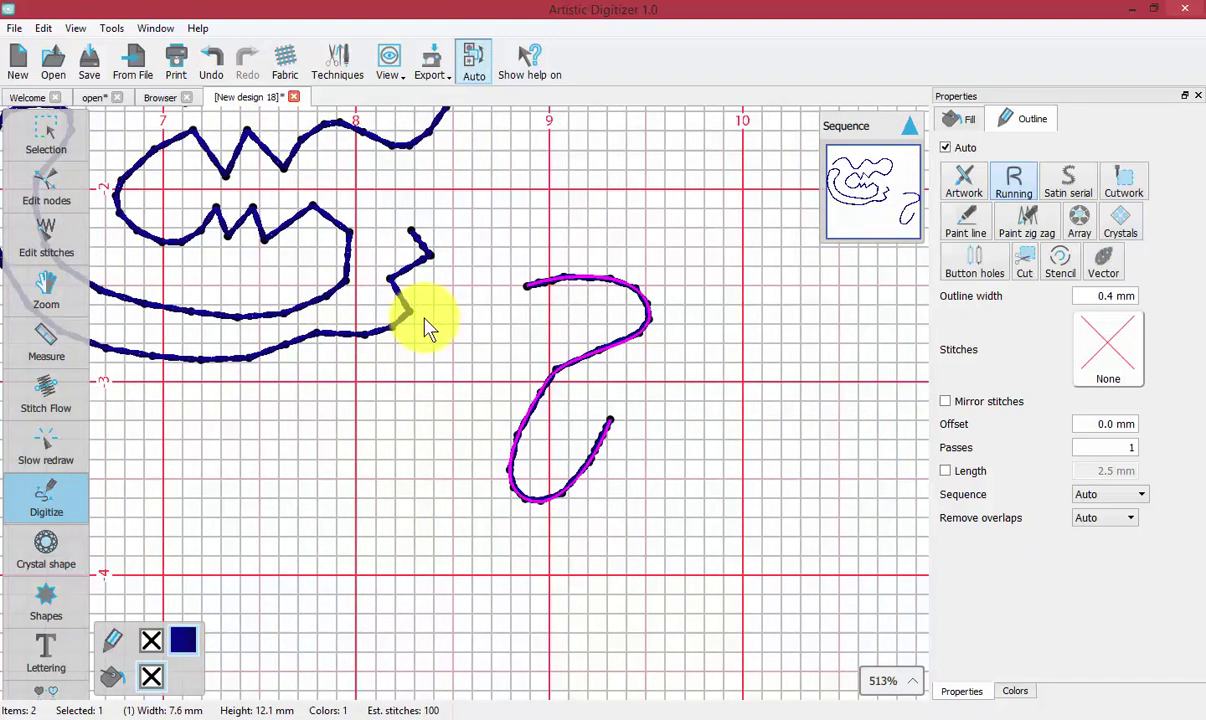
Select the large first outline as a separate object, and clear the selection.
click(50, 135)
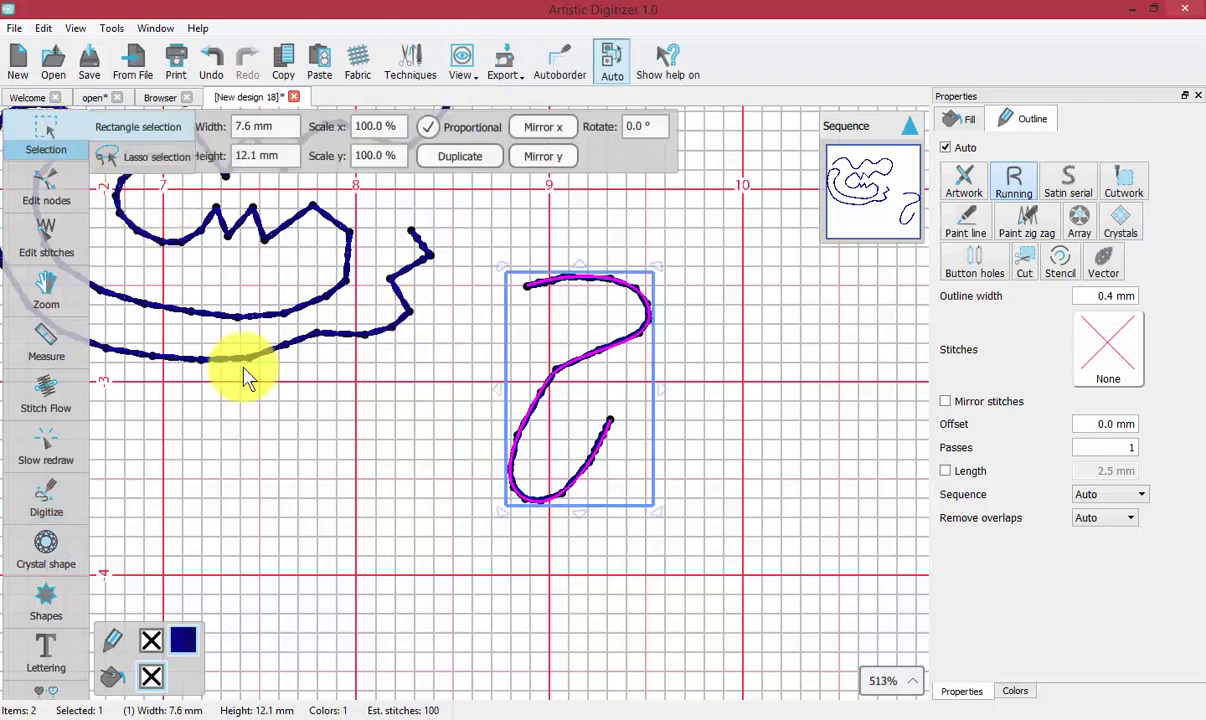
scroll(203, 360, down, 1)
scroll(200, 390, up, 5)
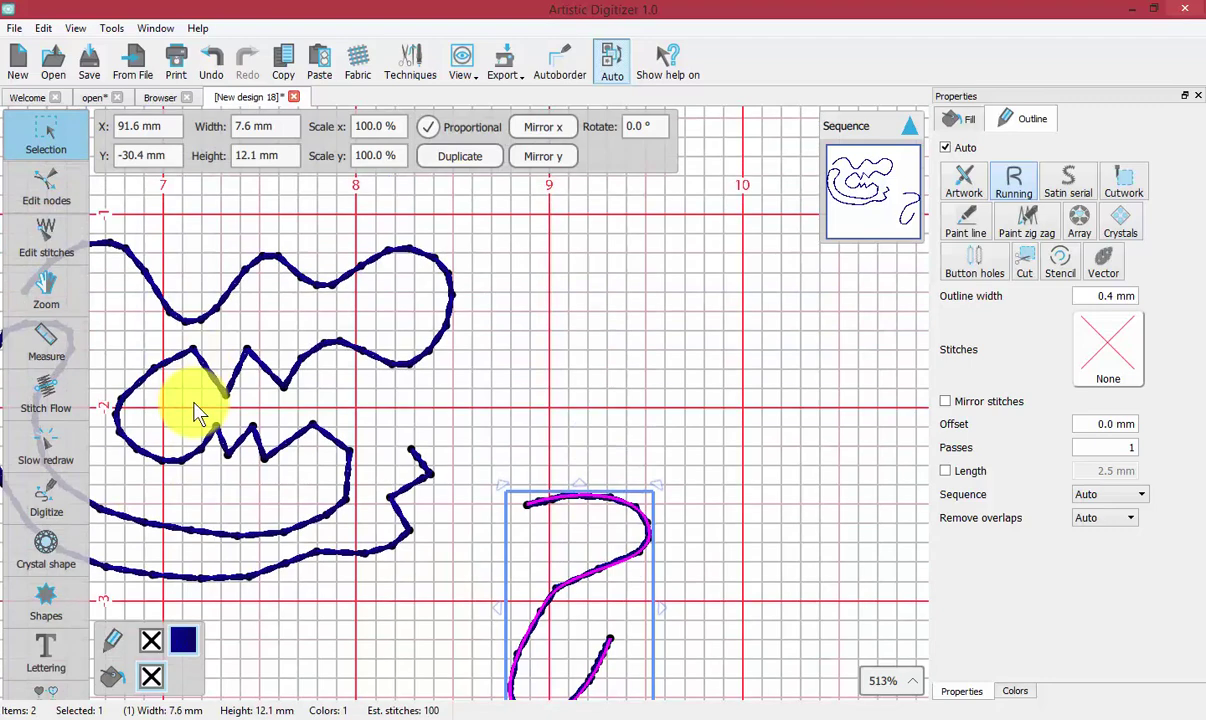
scroll(205, 410, left, 3)
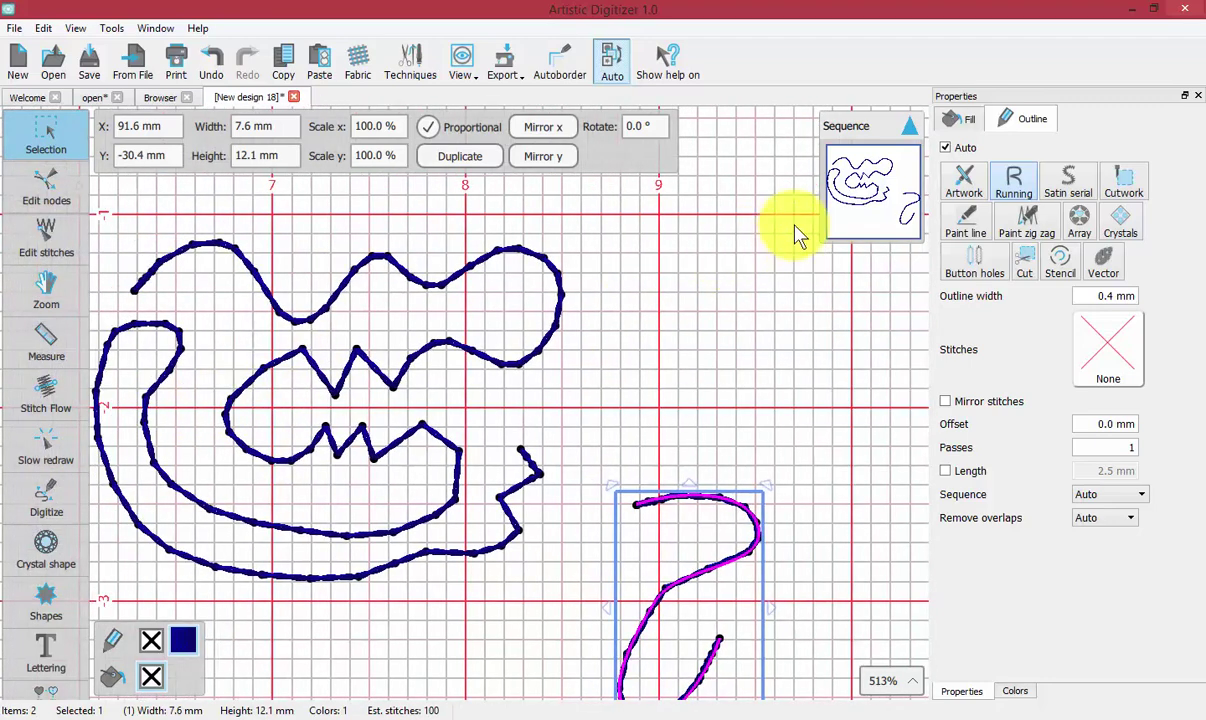
click(534, 256)
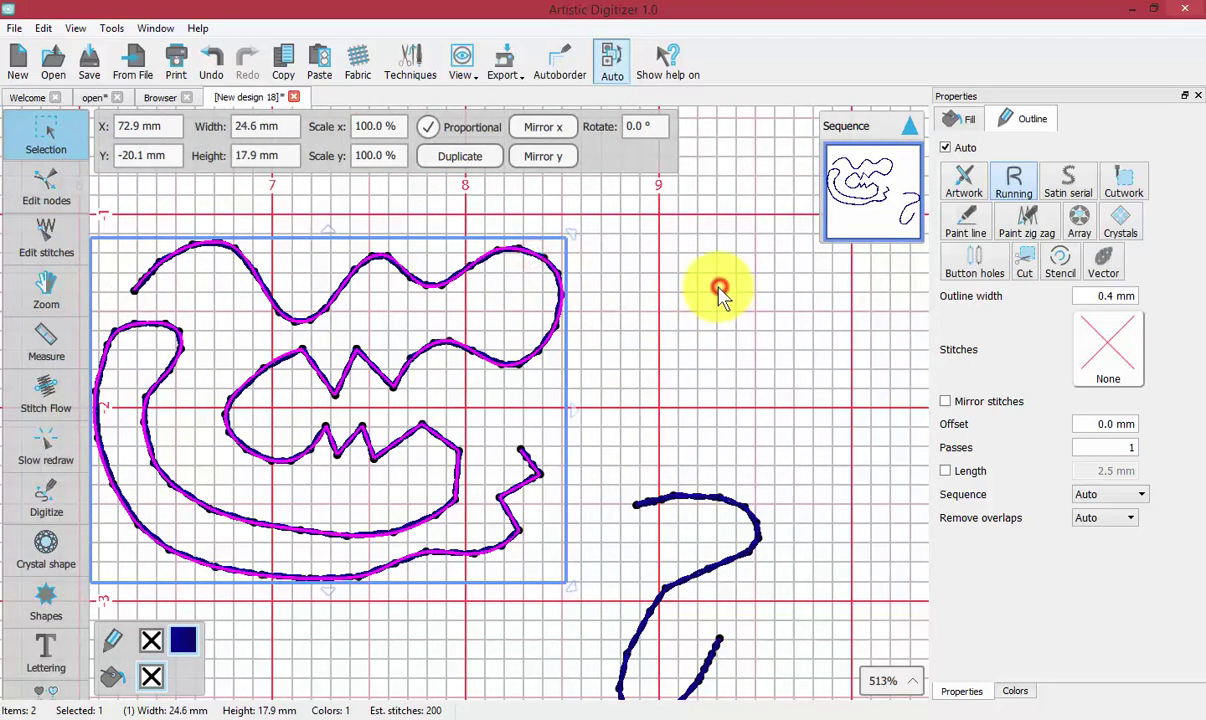
click(720, 290)
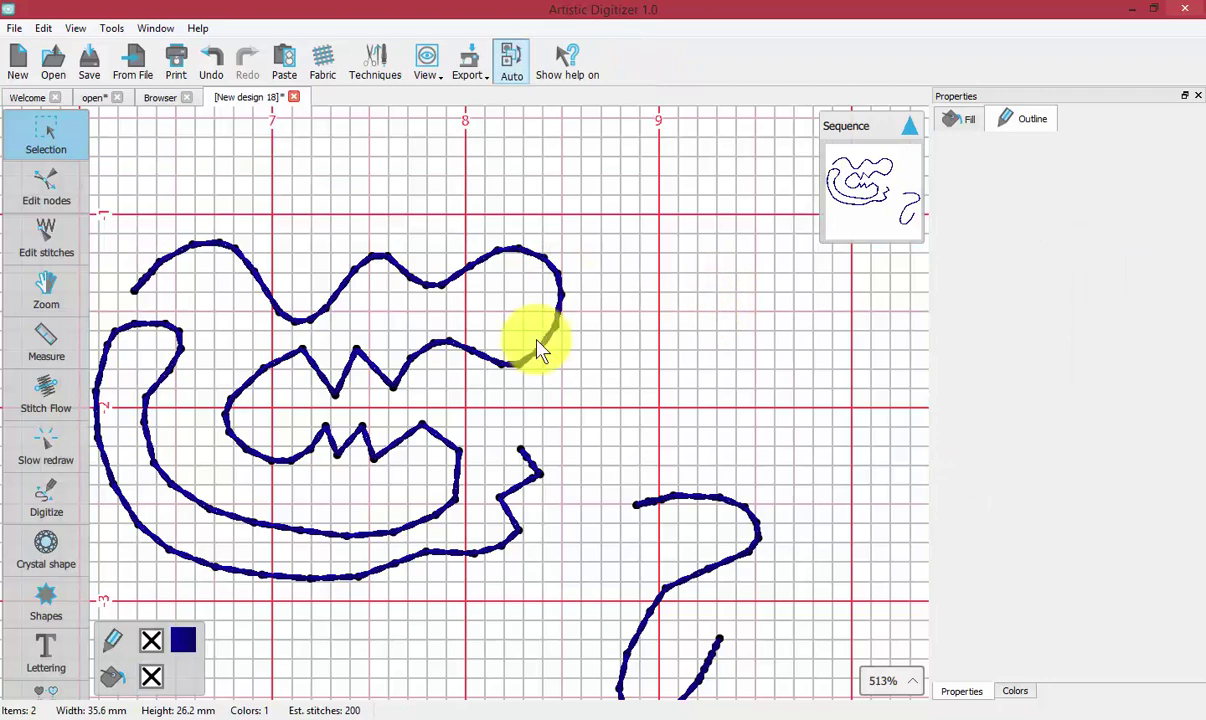
Start a new outline shape with a four-point wave above the S-shaped outline and finish it as the first section.
click(45, 492)
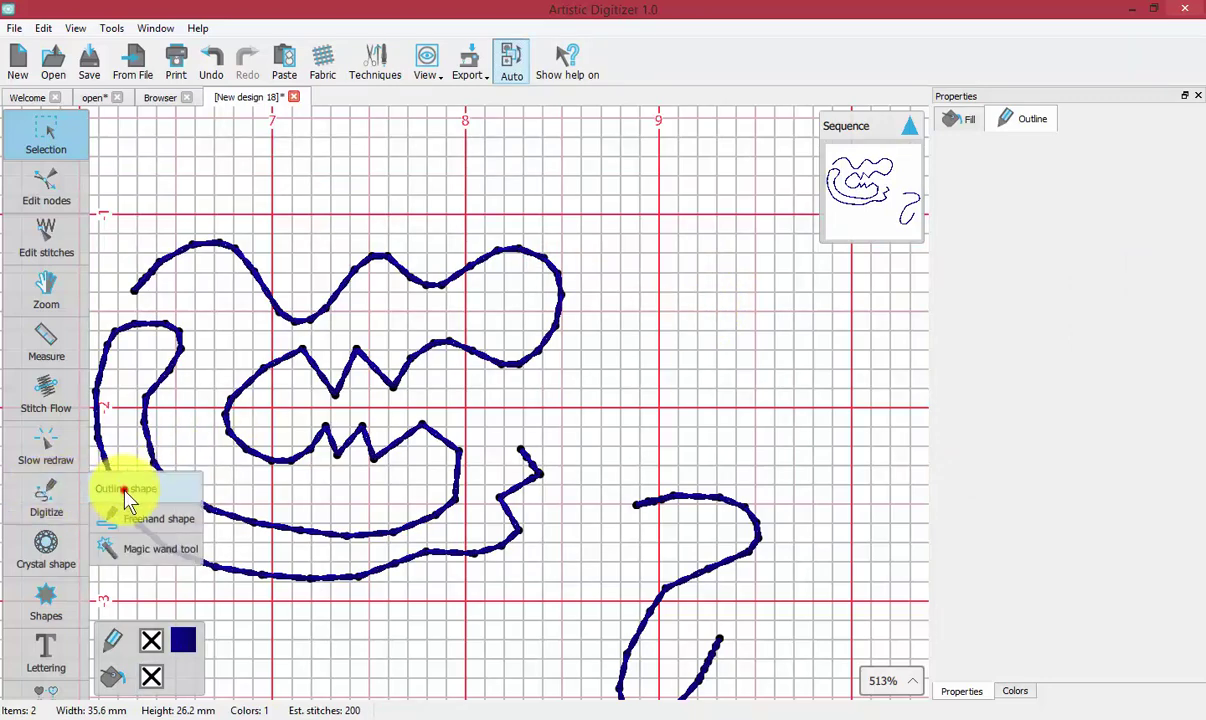
click(125, 490)
click(579, 373)
click(711, 333)
click(776, 402)
click(849, 342)
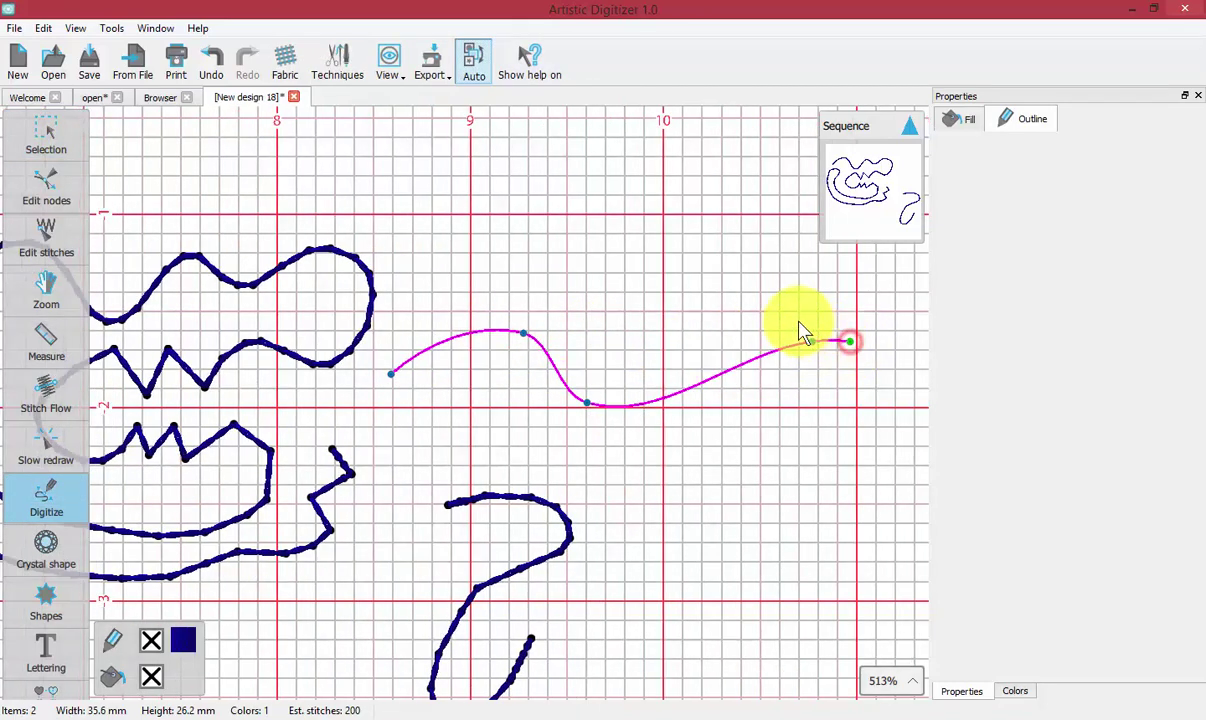
right_click(754, 293)
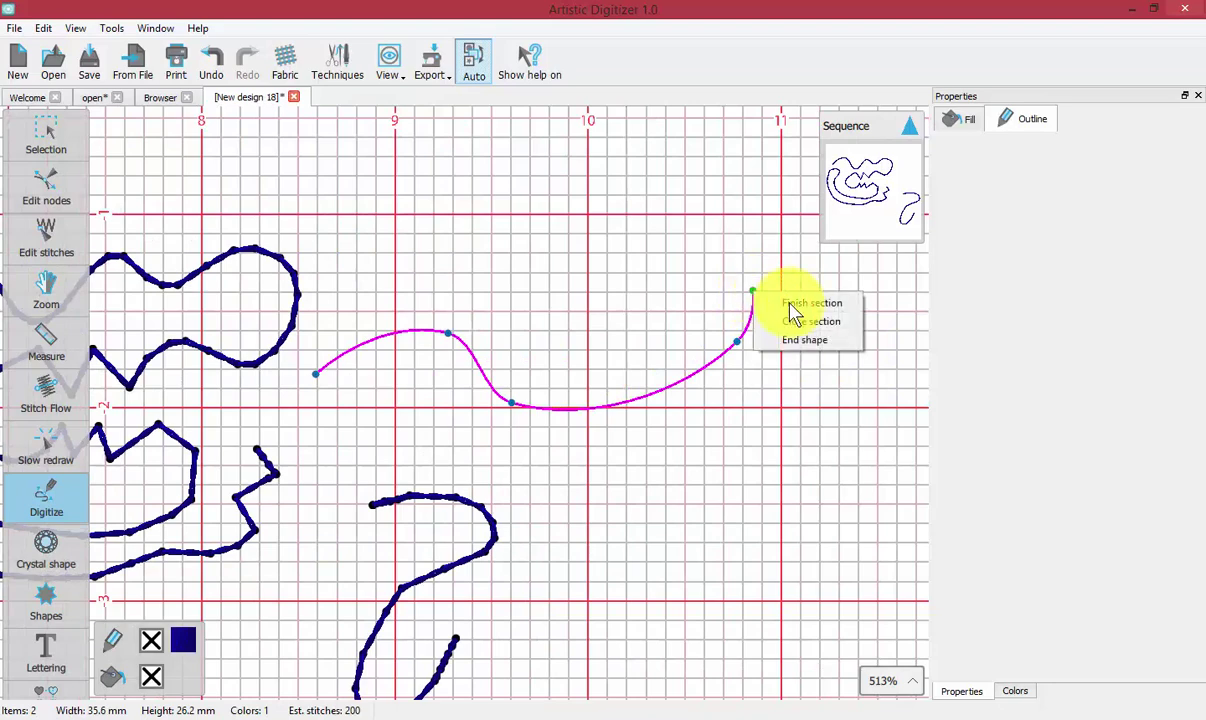
click(810, 304)
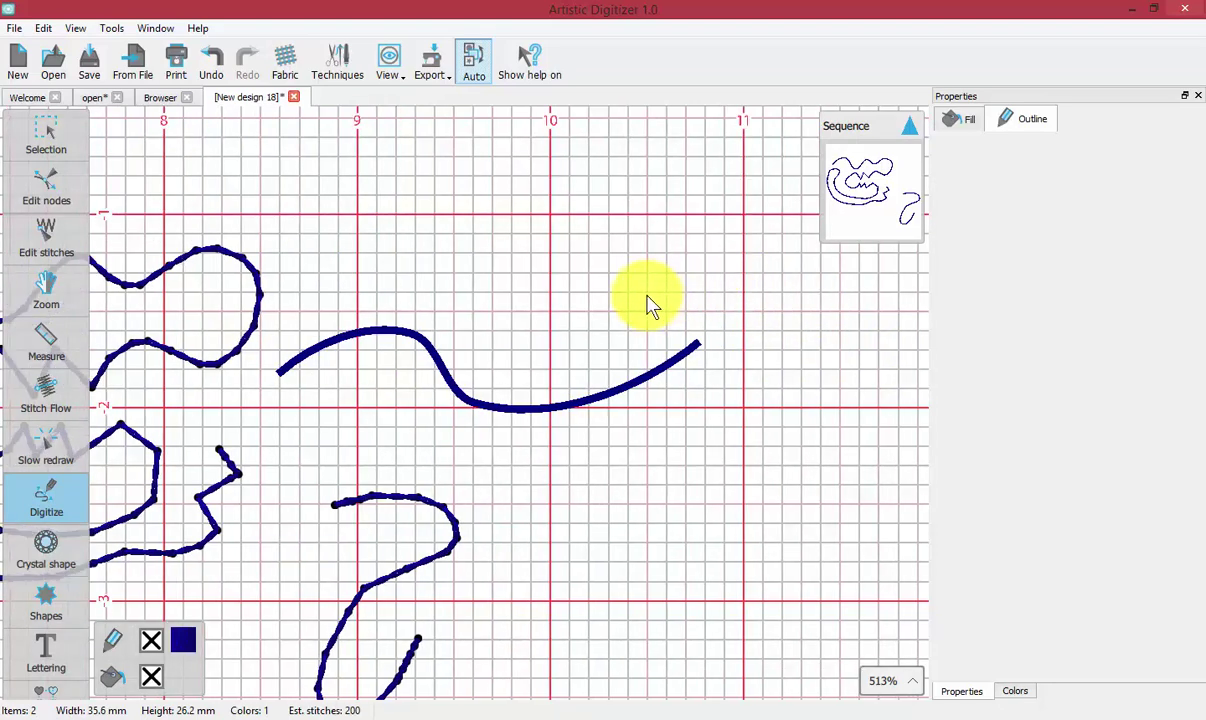
Add a second section of four curve points arching over the wave and down past its end near 11, and finish the section.
click(455, 296)
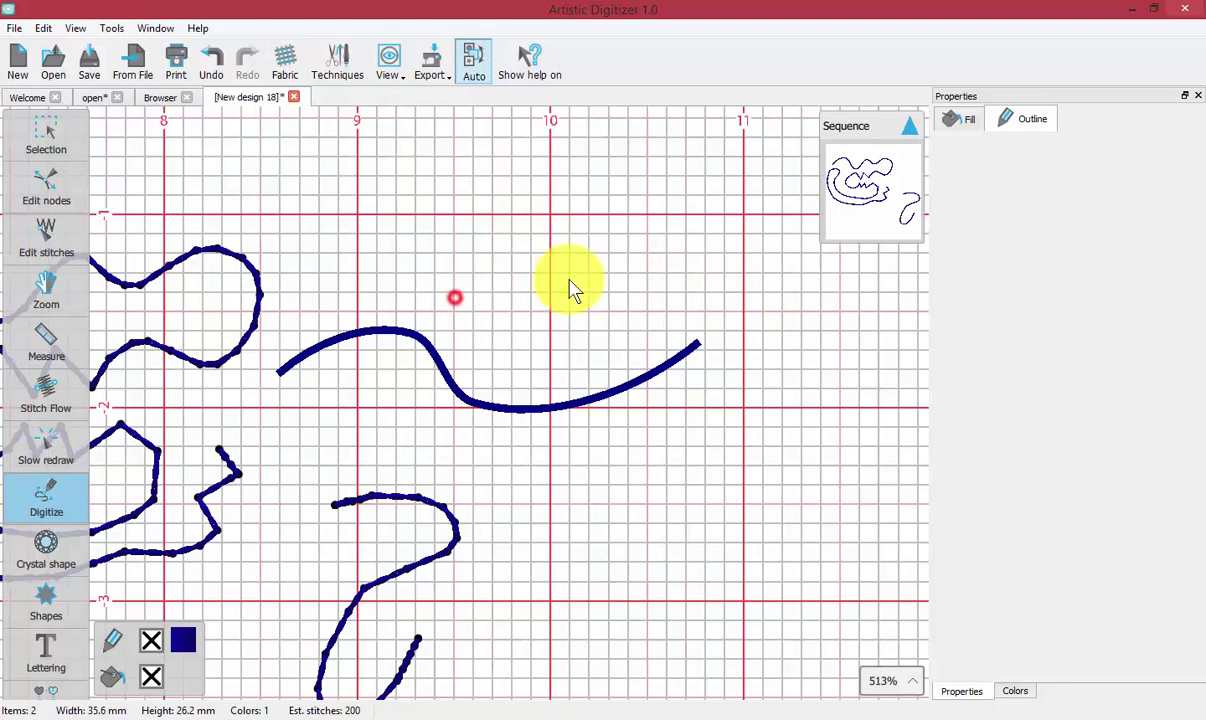
click(603, 292)
click(752, 370)
click(798, 296)
click(736, 428)
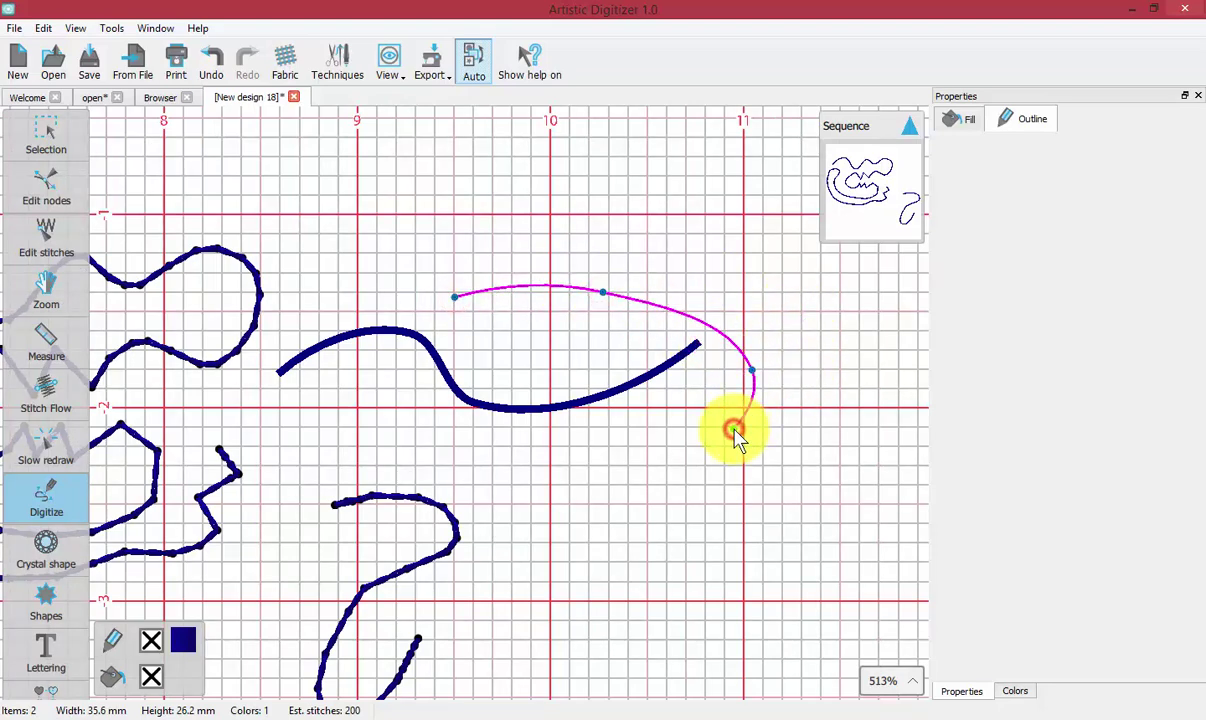
right_click(708, 480)
click(762, 487)
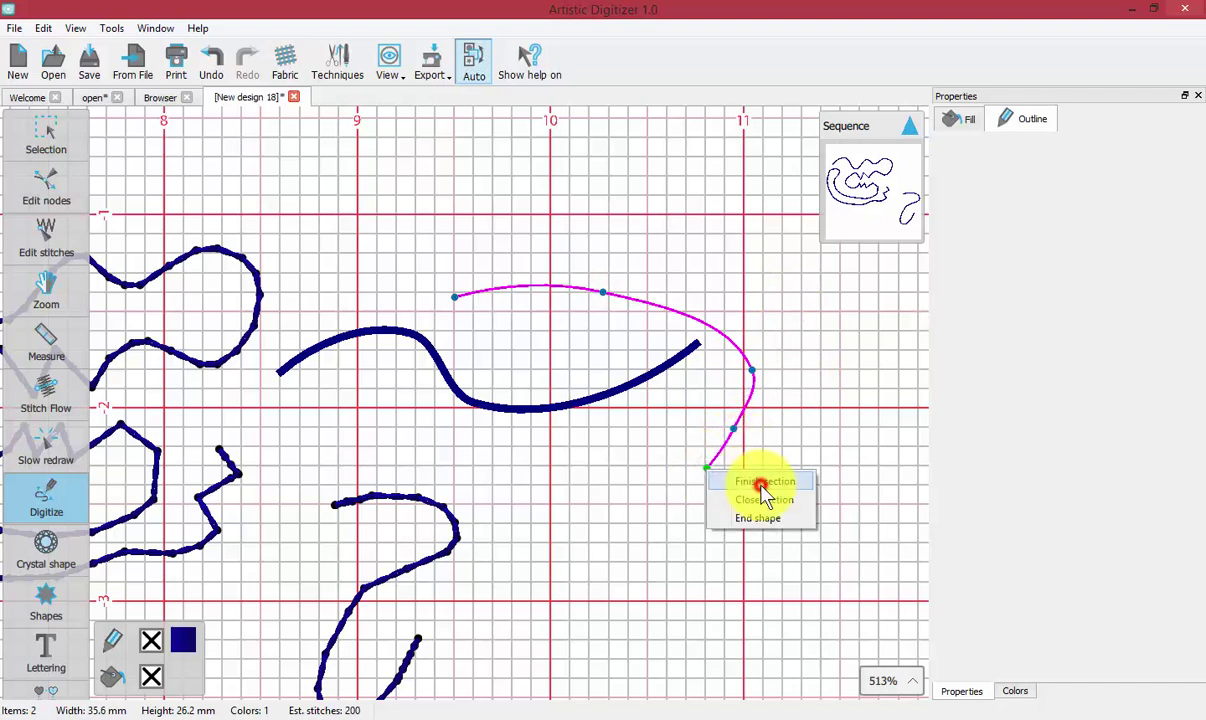
Add a third, U-shaped section above the arch, touching it between 10 and 11, and end the shape.
click(560, 202)
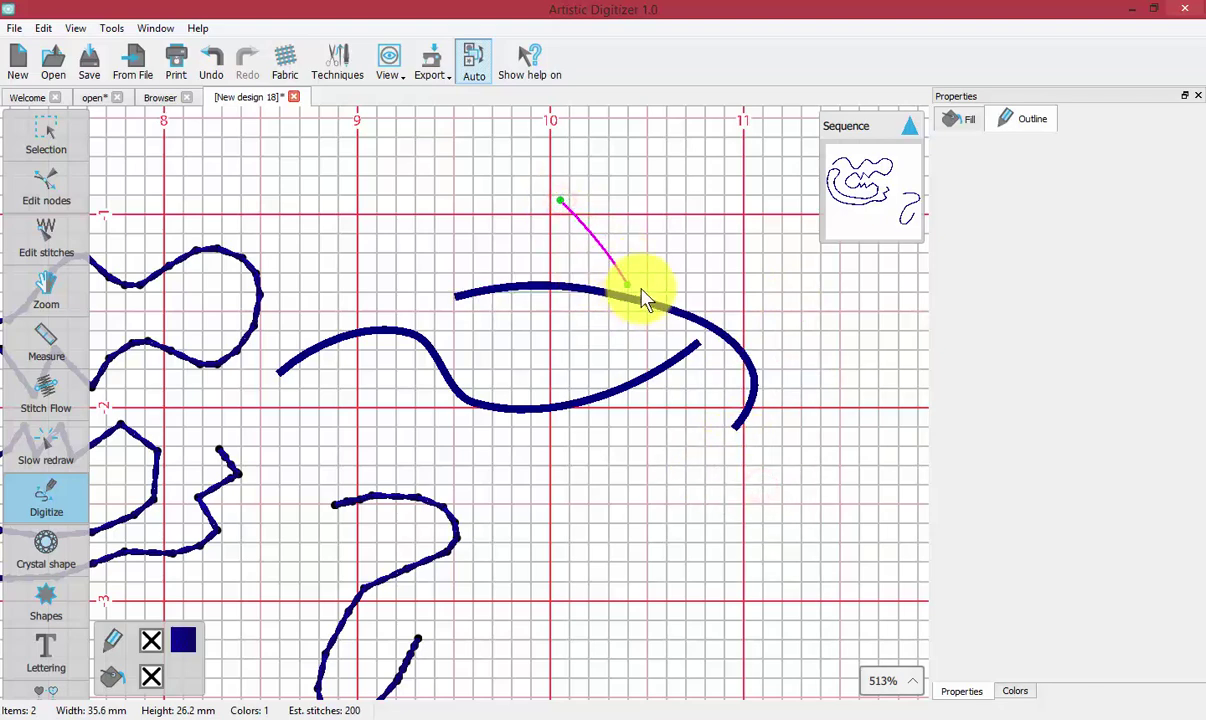
click(643, 292)
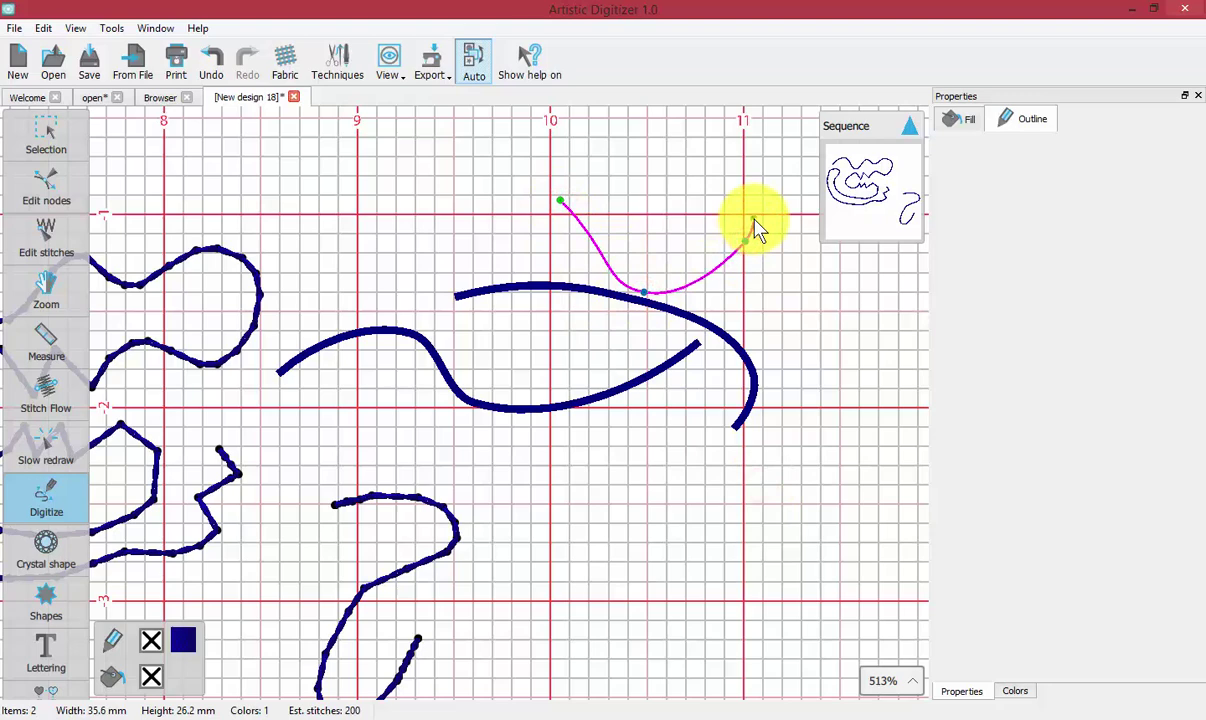
right_click(753, 223)
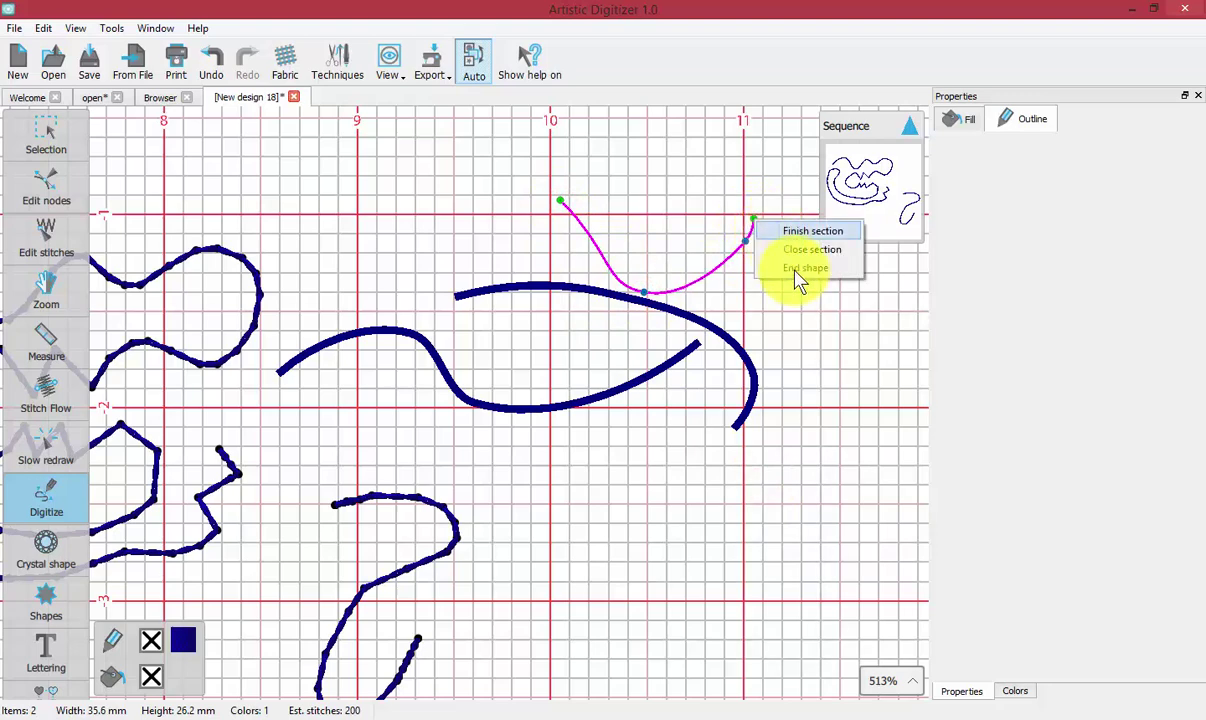
click(794, 268)
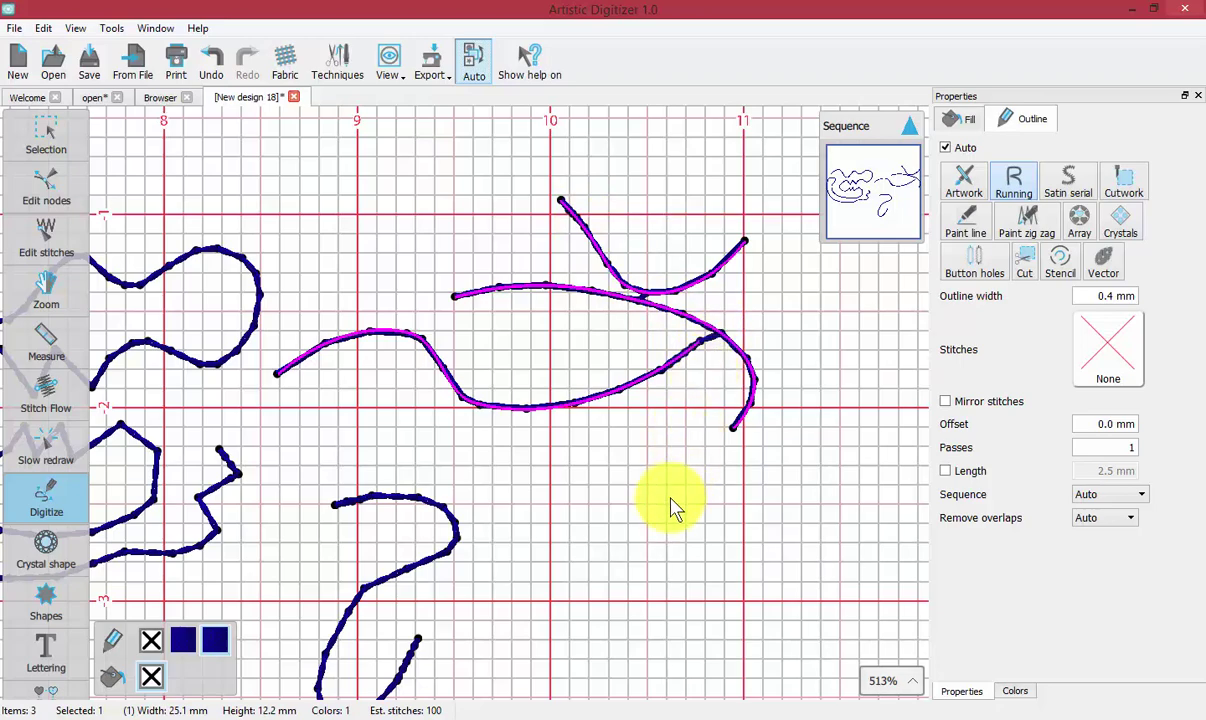
Start another outline shape below the sectioned one with a four-point wavy curve between 10 and 11, and finish the section.
click(593, 506)
click(689, 495)
click(706, 568)
click(779, 500)
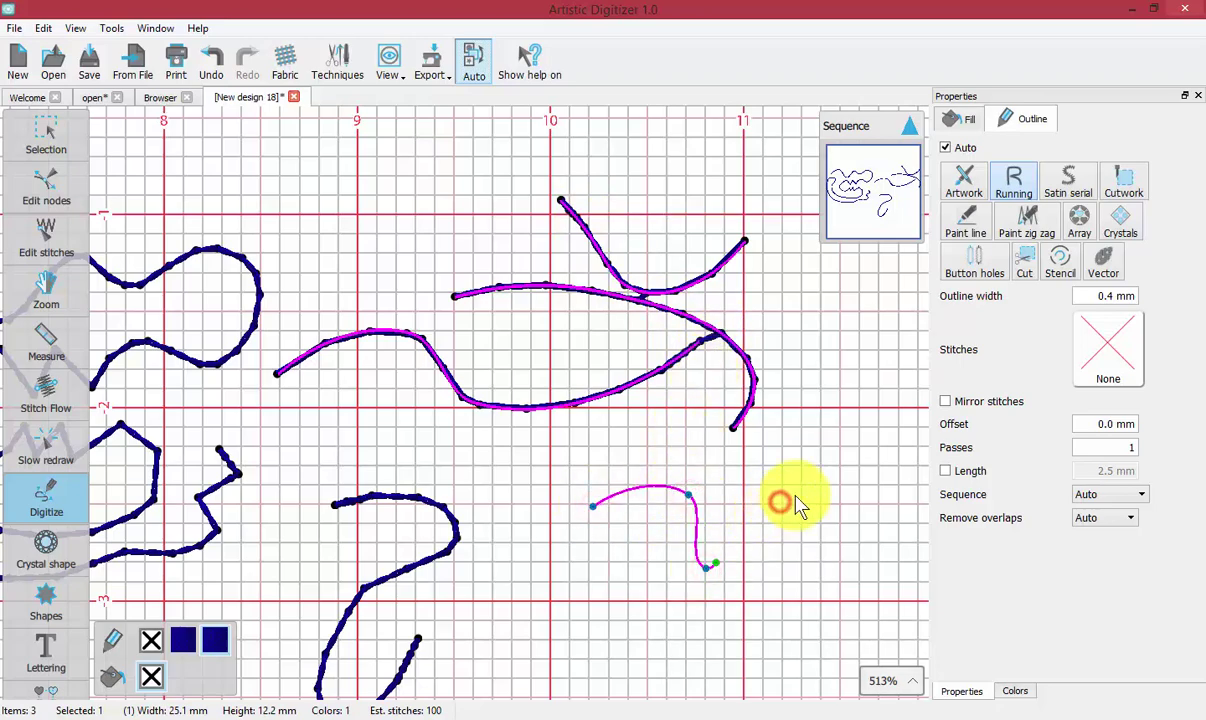
right_click(689, 492)
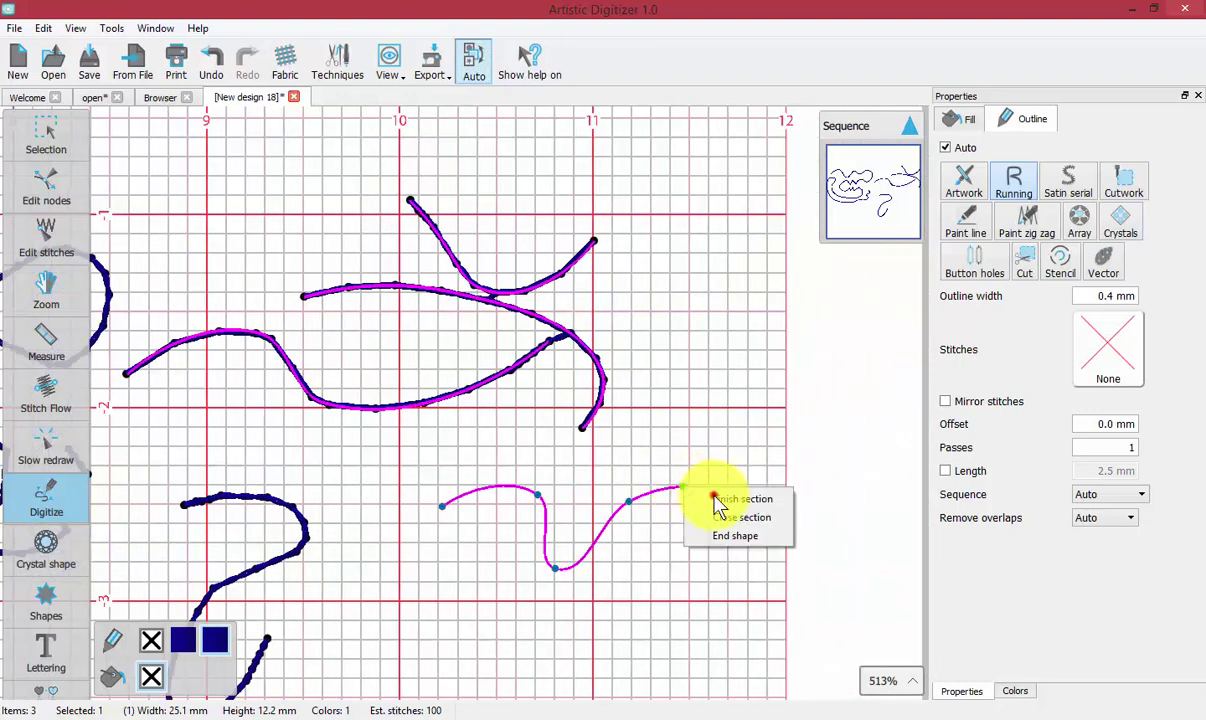
click(714, 500)
Add a second section of four curve points forming a U that crosses the wavy curve near 11, and end the shape.
click(585, 478)
click(588, 536)
click(623, 567)
click(677, 508)
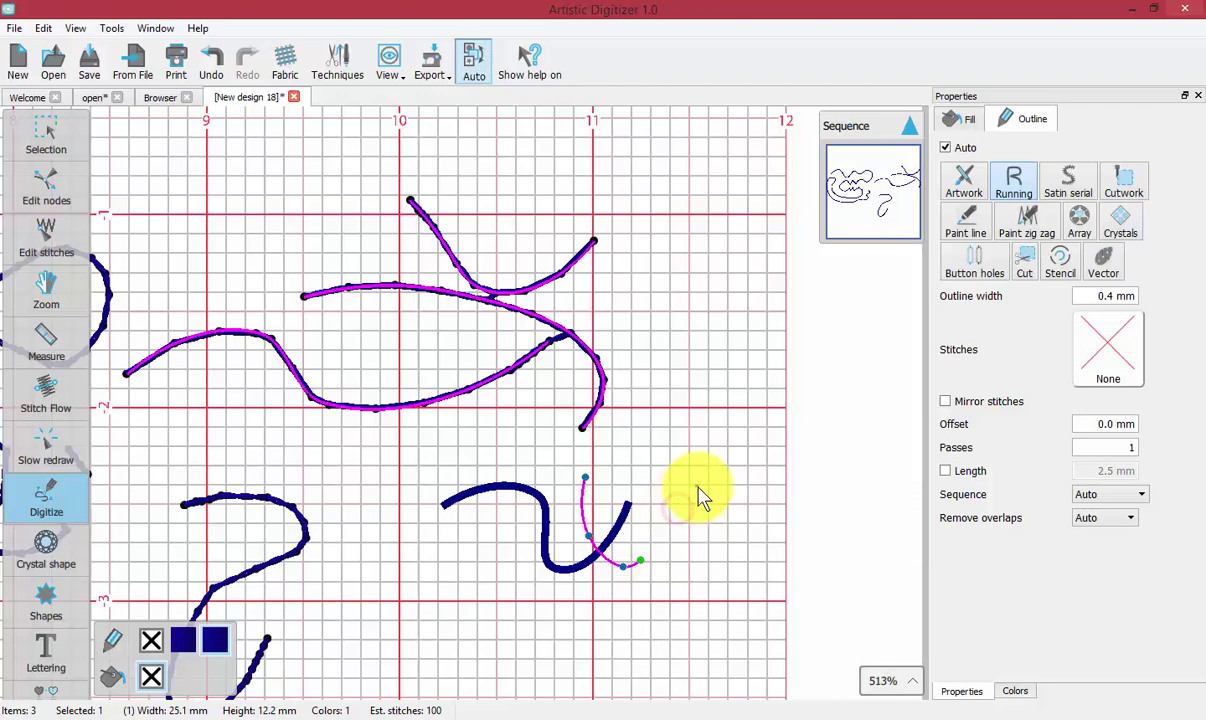
right_click(713, 493)
click(736, 533)
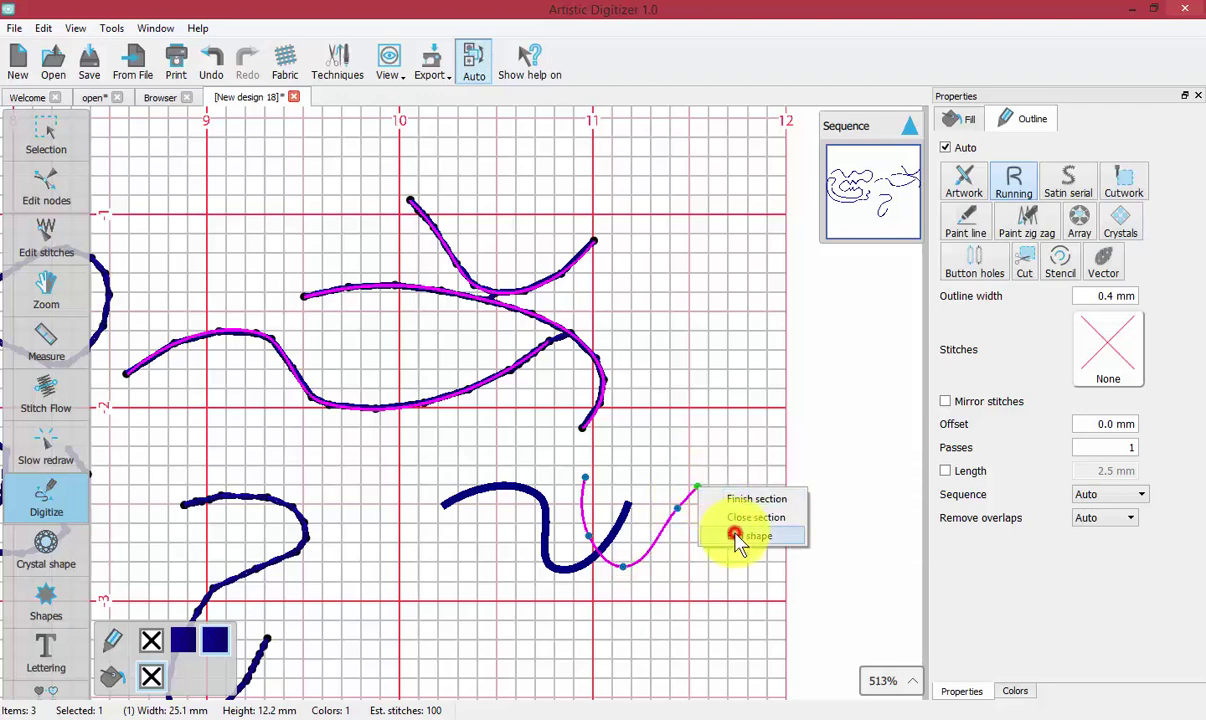
Digitize a closed bean-shaped section of five curve points between 11 and 12 near -2, and end the shape.
click(698, 430)
click(730, 479)
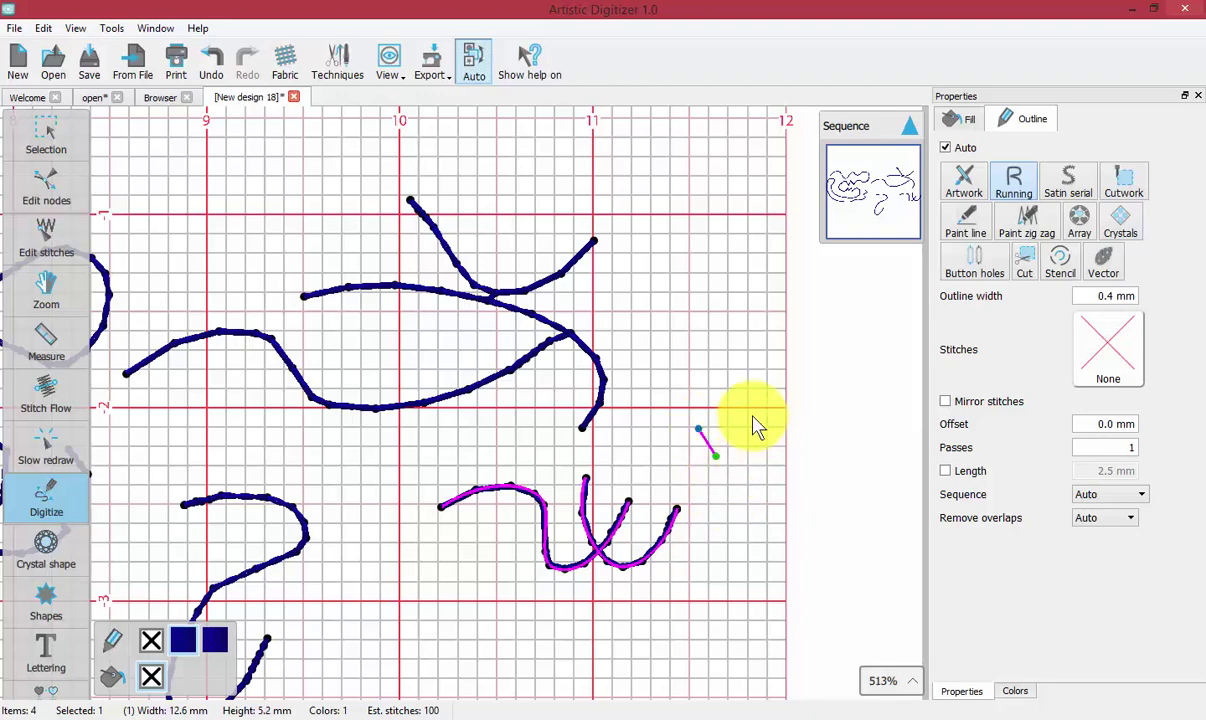
click(720, 365)
click(631, 385)
click(627, 478)
click(693, 487)
click(705, 483)
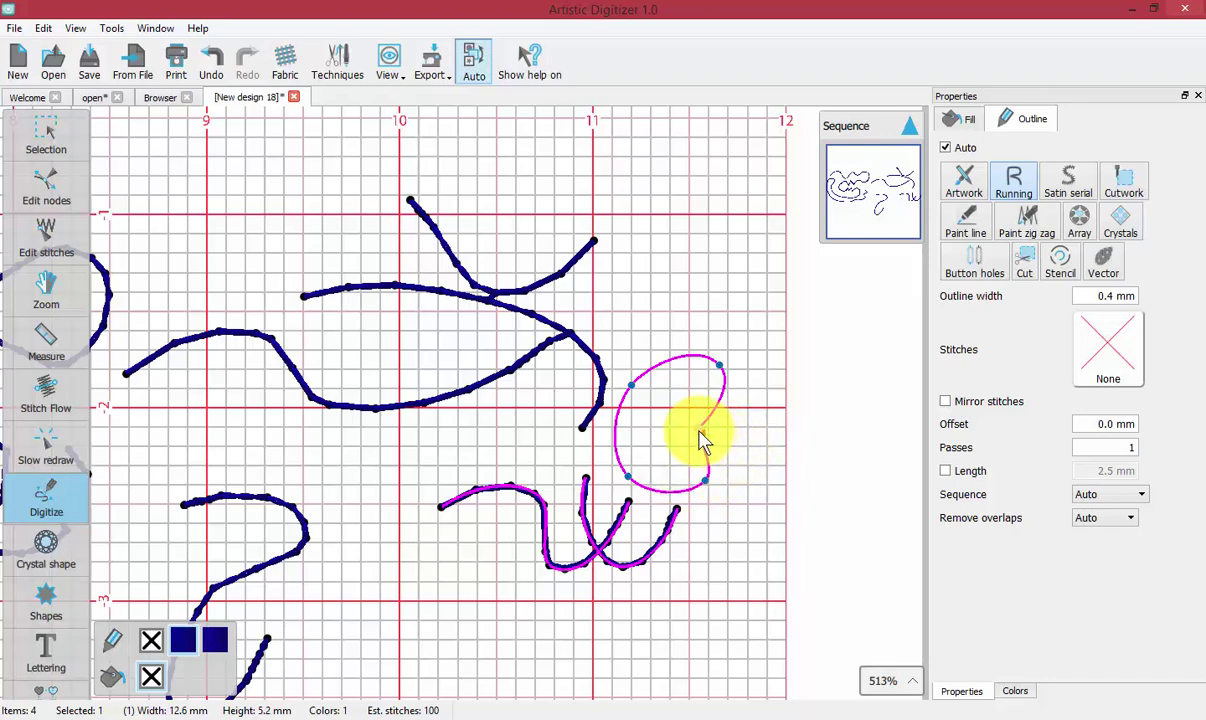
double_click(700, 436)
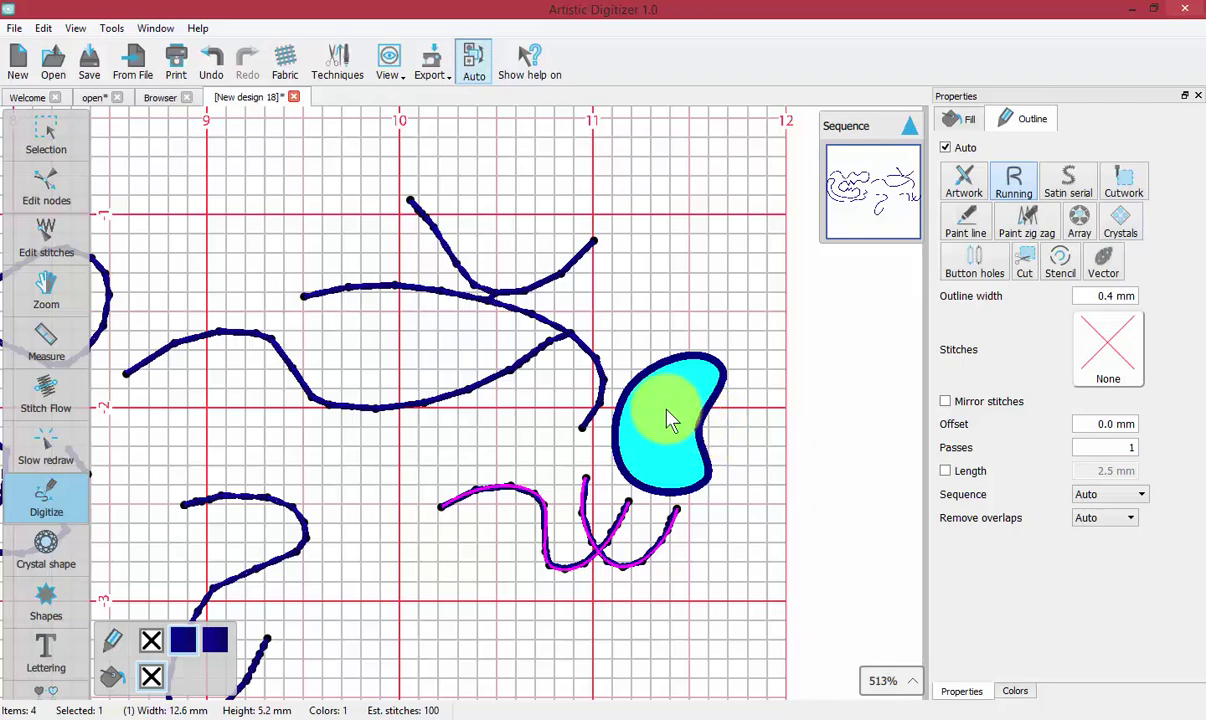
right_click(670, 418)
click(714, 459)
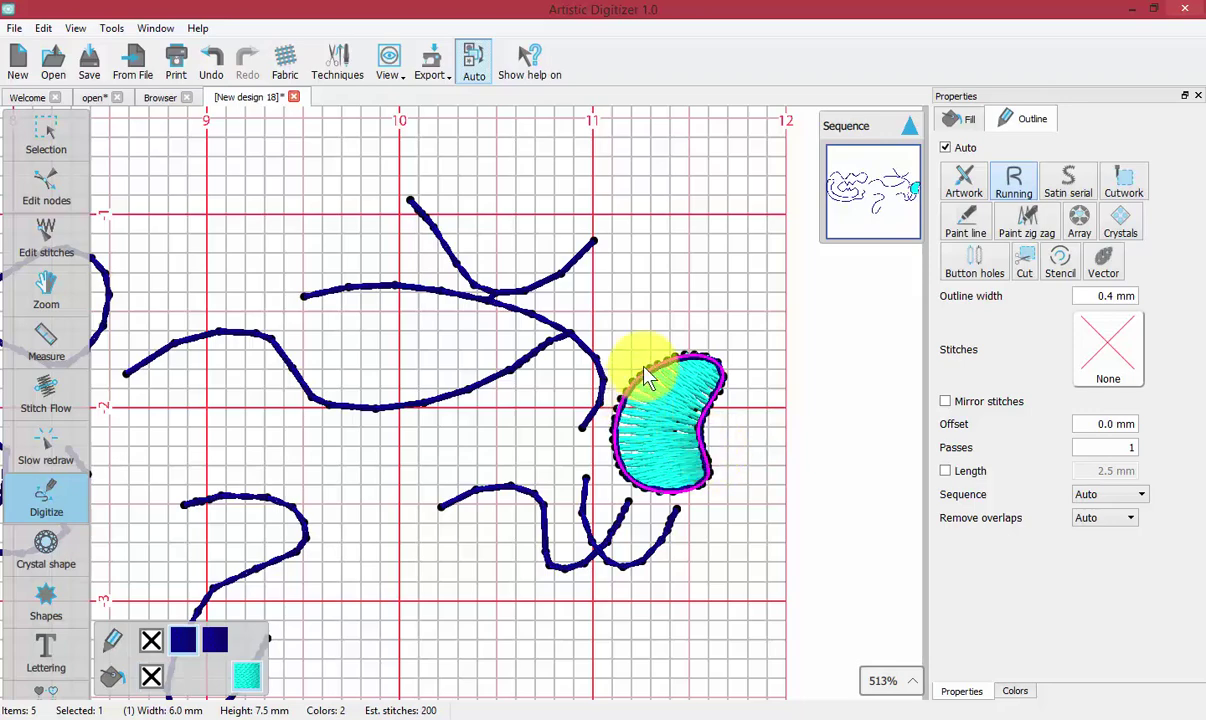
Digitize an open hooked outline of five curve points above the bean shape, between 11 and 12, and end the shape.
click(644, 280)
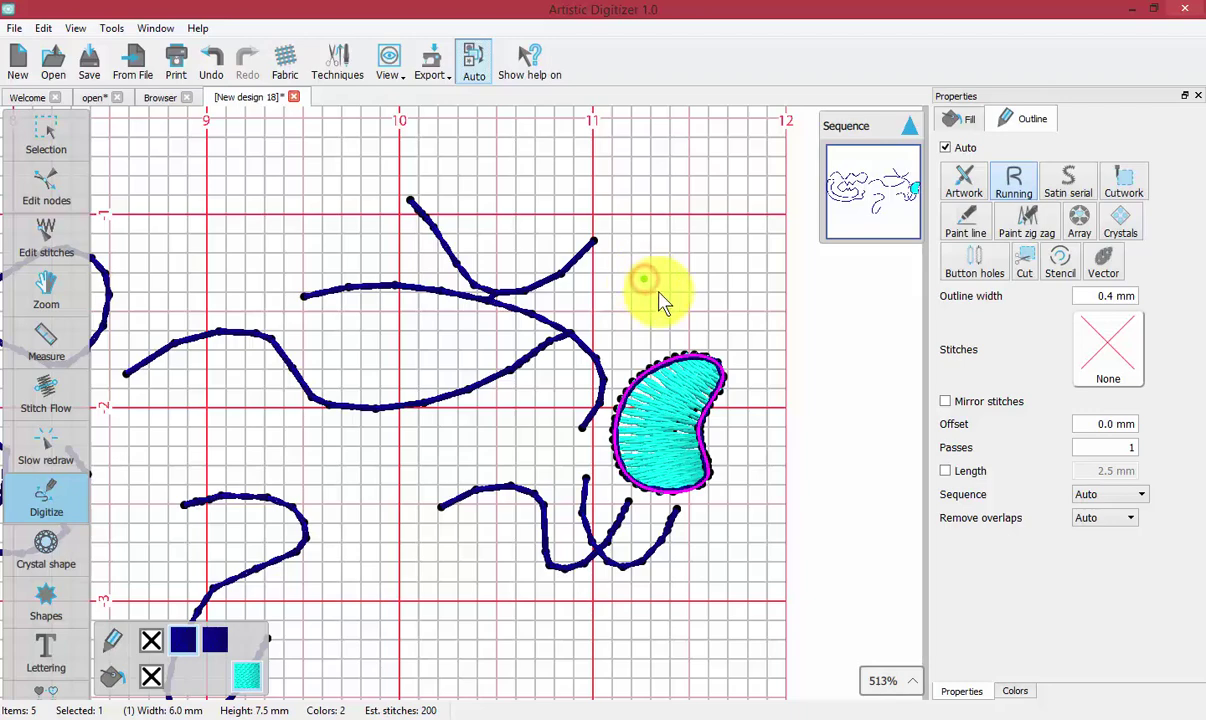
click(740, 352)
click(746, 265)
click(668, 194)
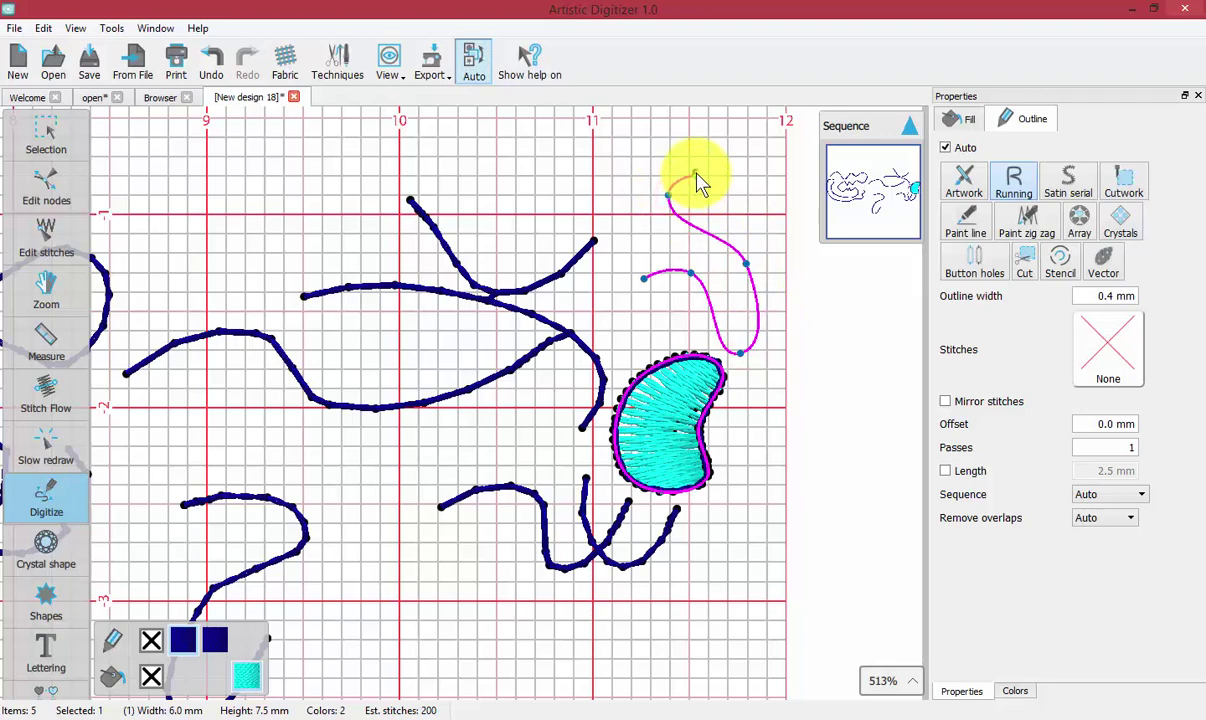
right_click(702, 182)
click(749, 226)
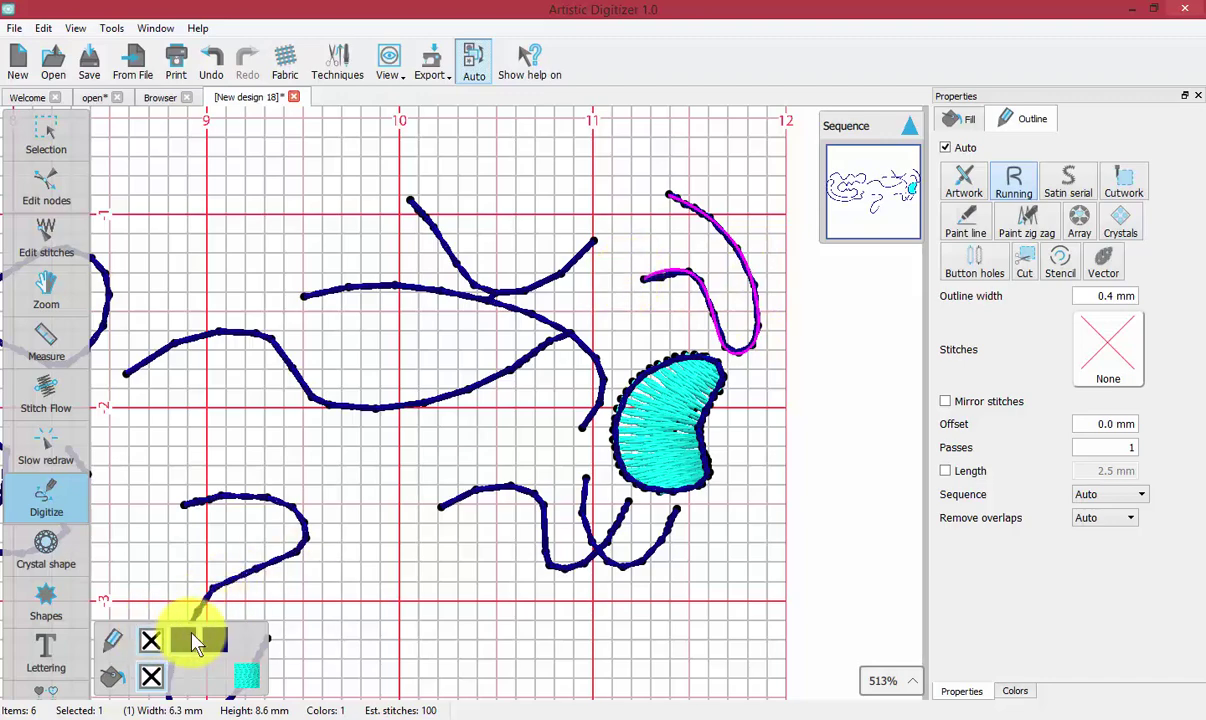
Digitize a rounded outline of three curve points between 9 and 10 above -1, closing the section at its starting point.
click(193, 163)
click(322, 163)
click(267, 263)
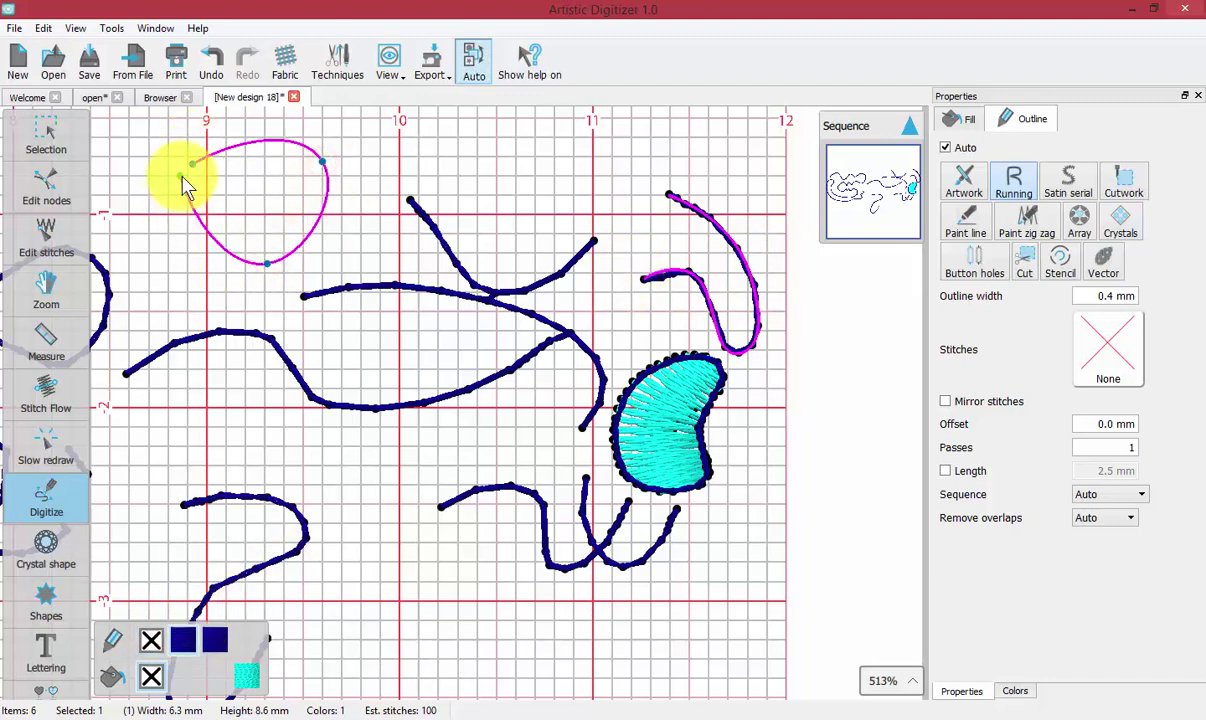
click(193, 168)
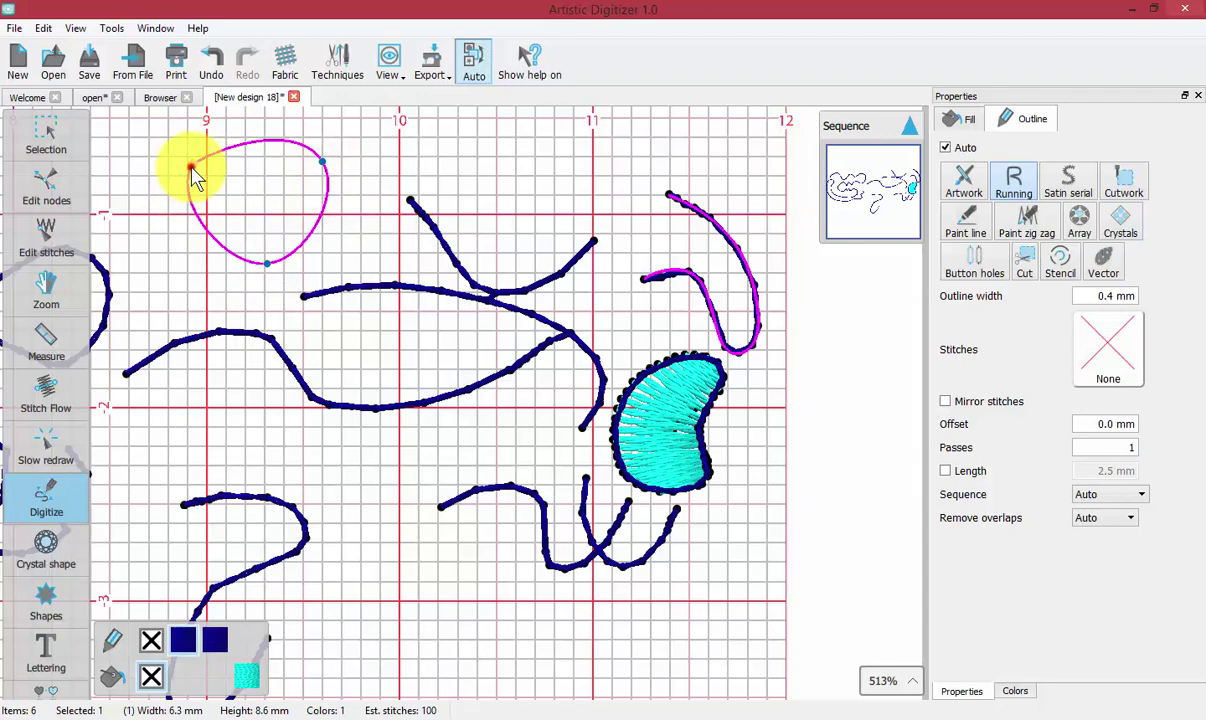
click(193, 170)
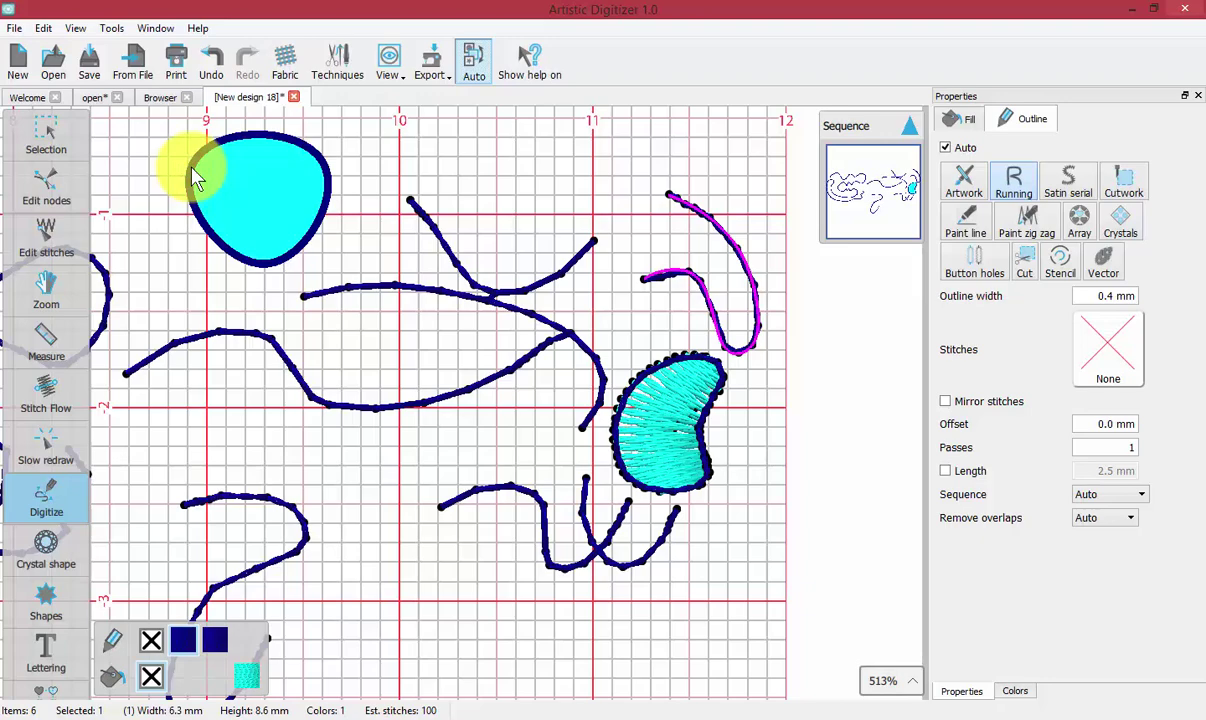
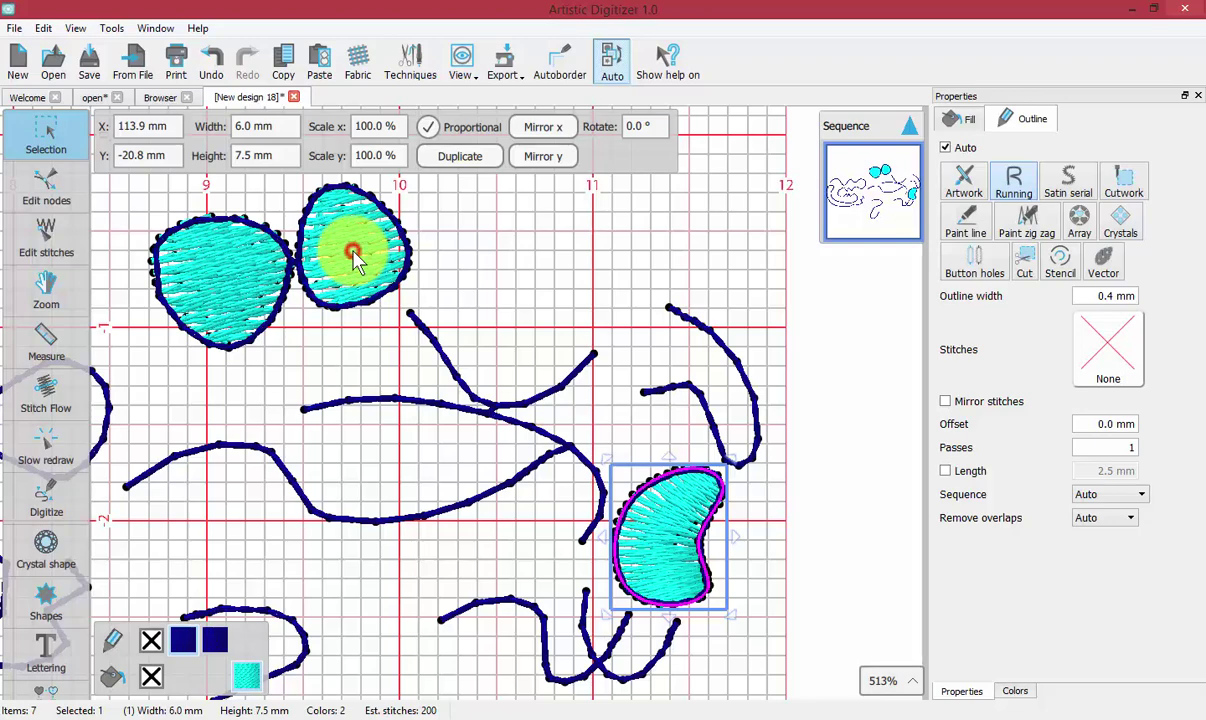
Start another outline shape with a closed, round section of four curve points around 11, between 0 and -1.
click(352, 256)
click(593, 230)
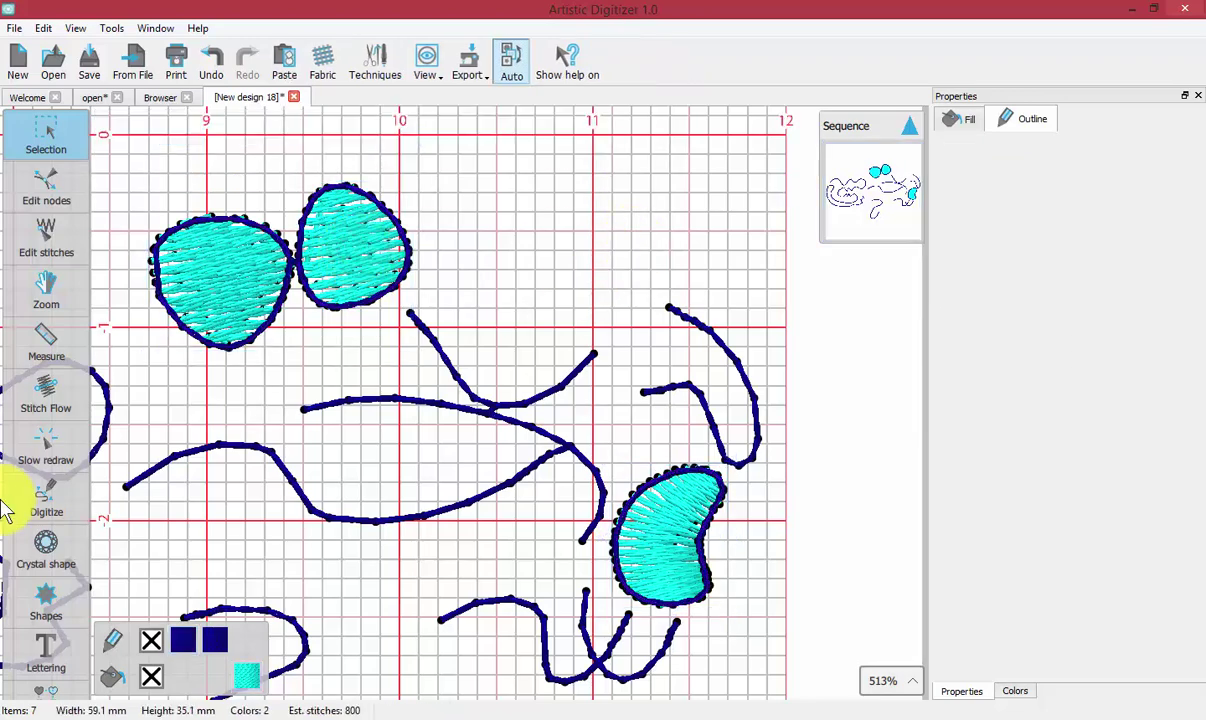
click(46, 497)
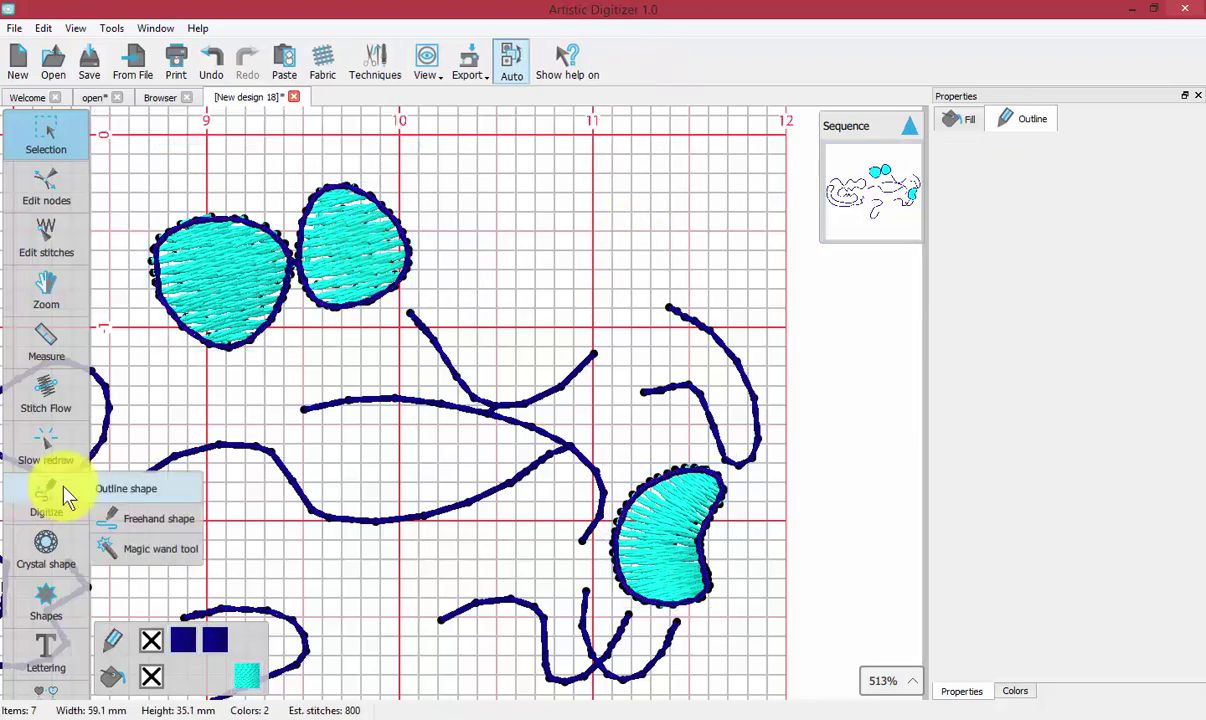
click(125, 490)
click(517, 188)
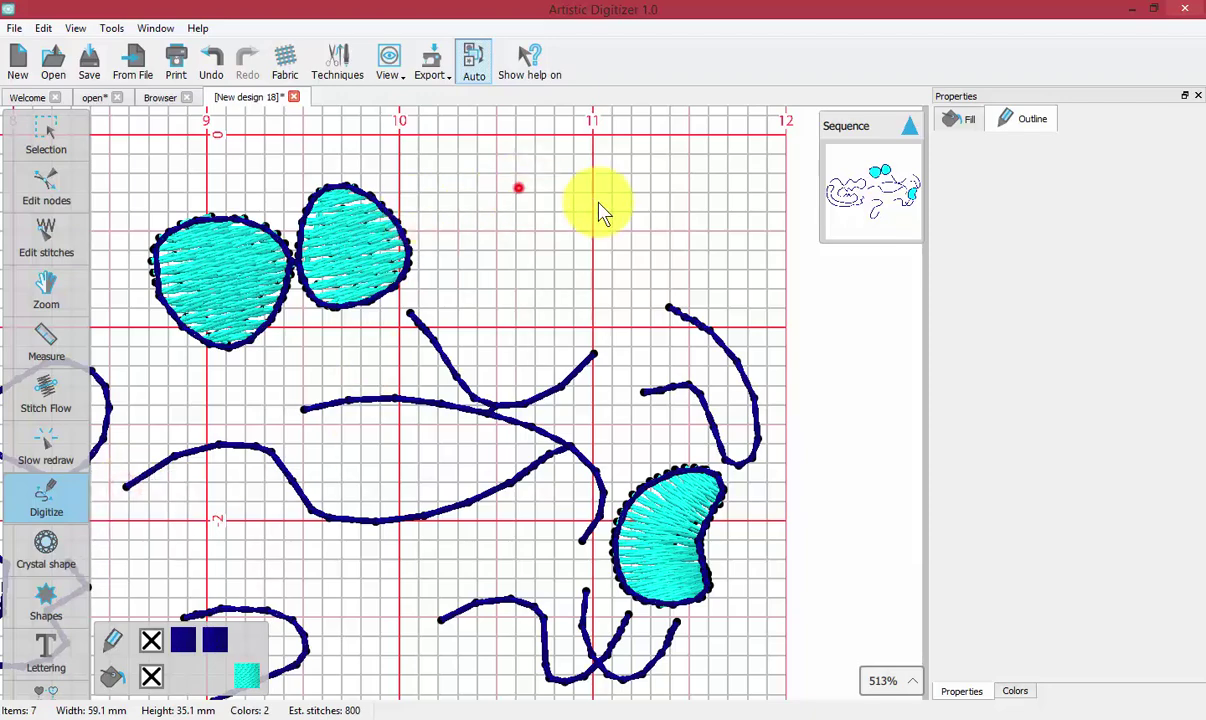
click(630, 205)
click(620, 318)
click(493, 310)
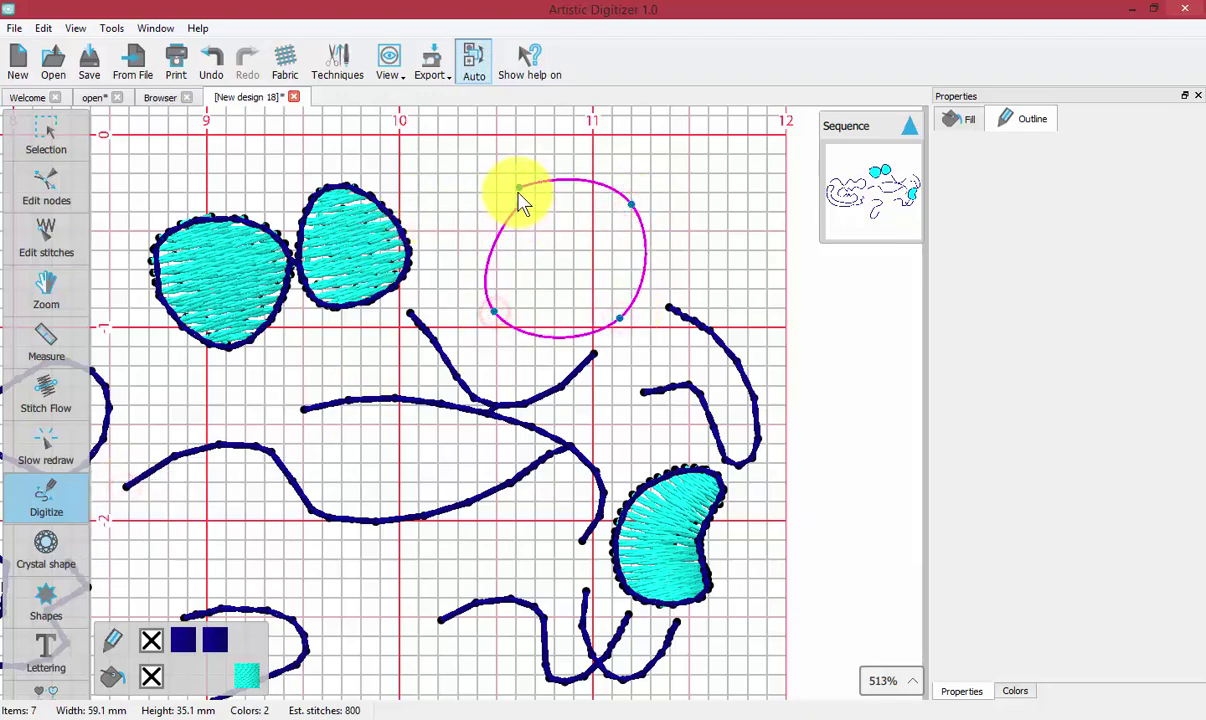
click(519, 190)
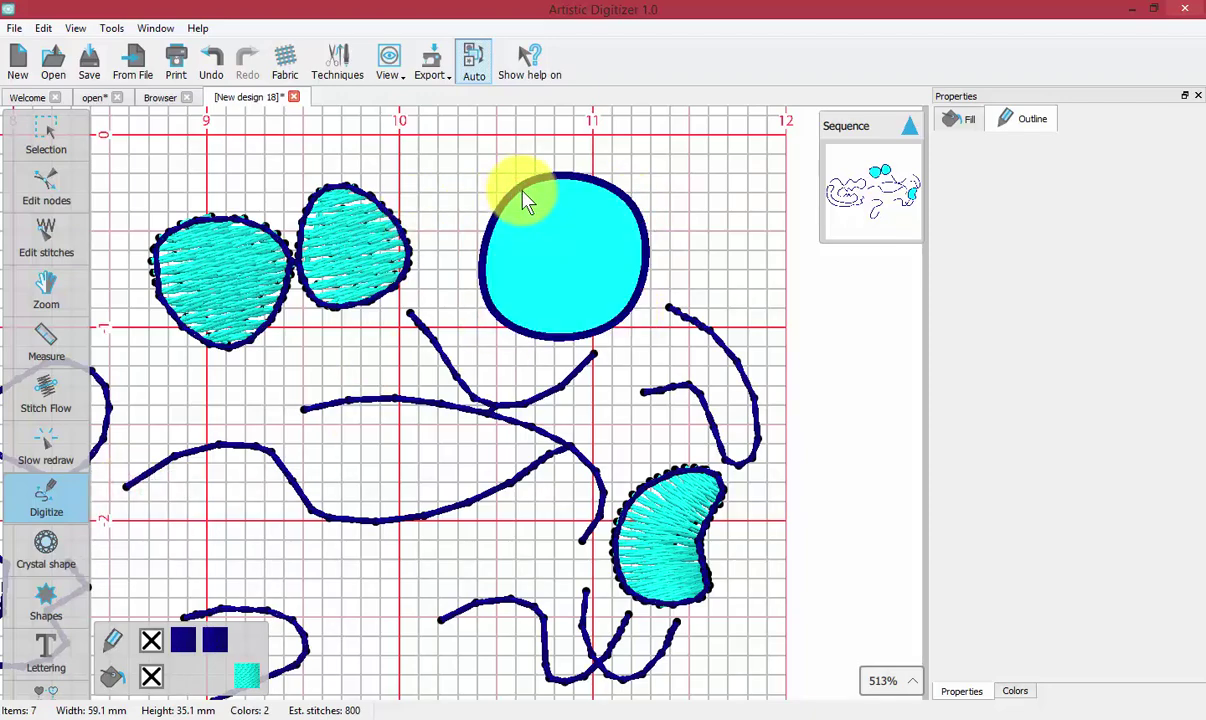
Add a smaller closed section of curve points inside the round one as a hole, and end the shape.
click(541, 209)
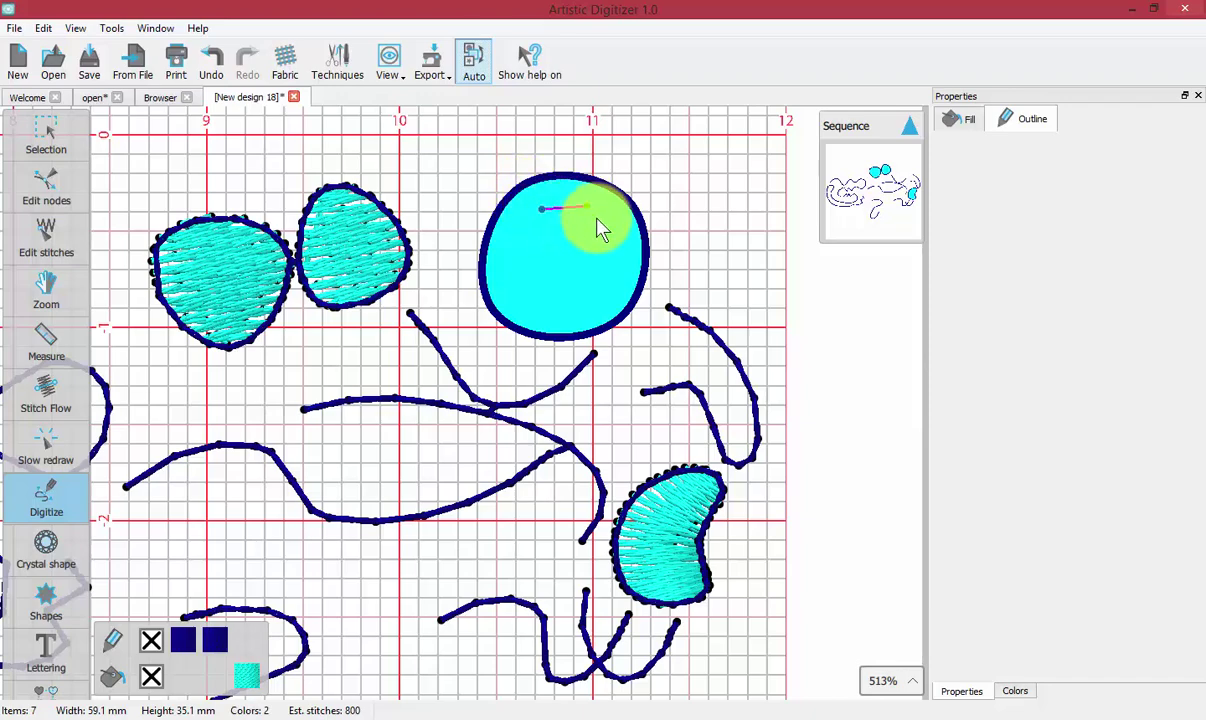
click(596, 217)
click(596, 307)
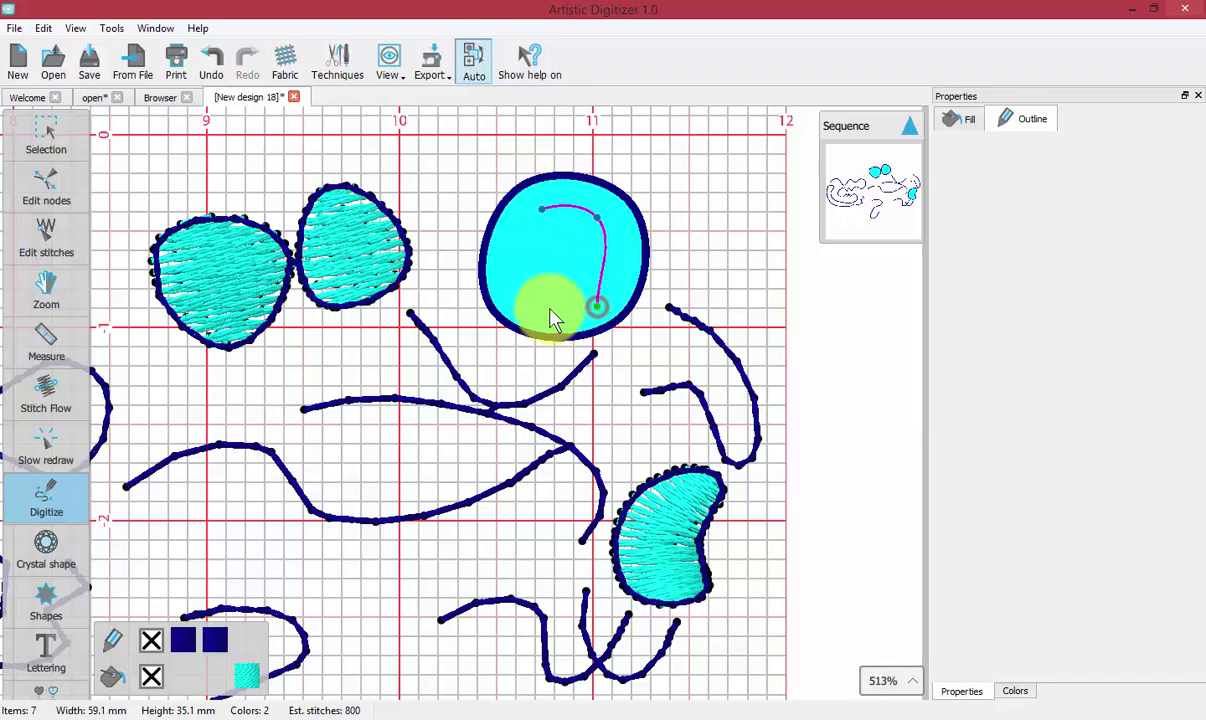
click(522, 291)
click(518, 232)
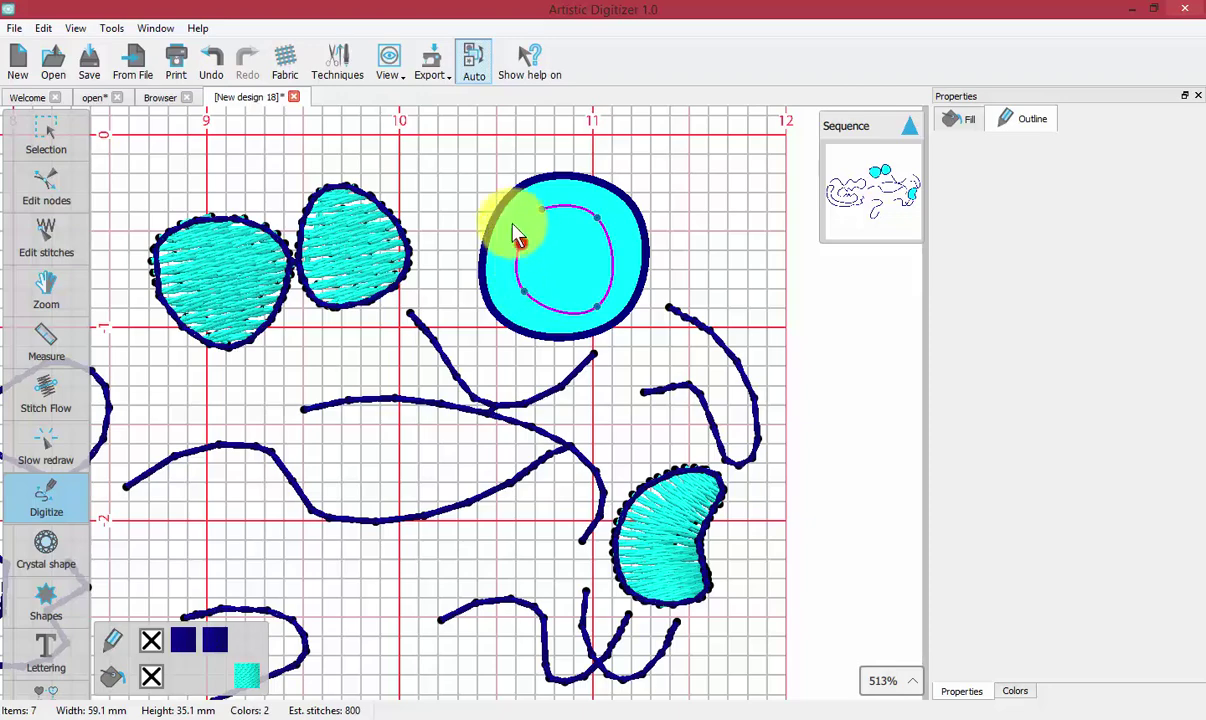
click(540, 211)
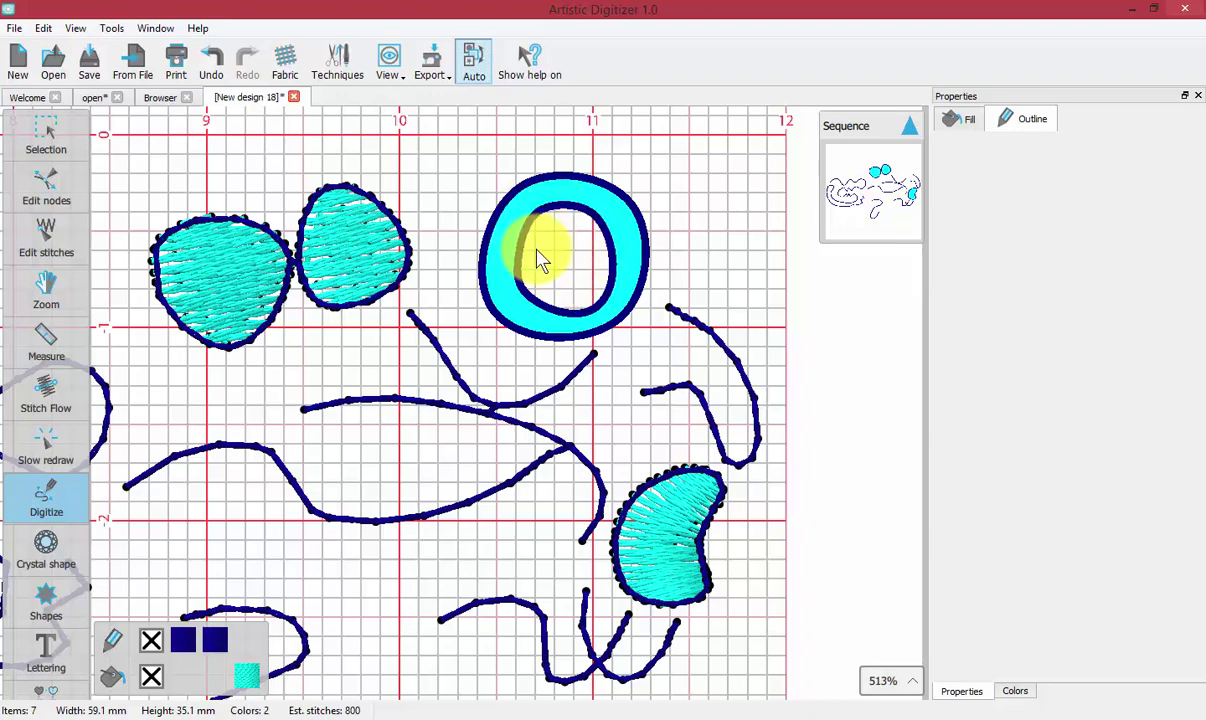
right_click(437, 206)
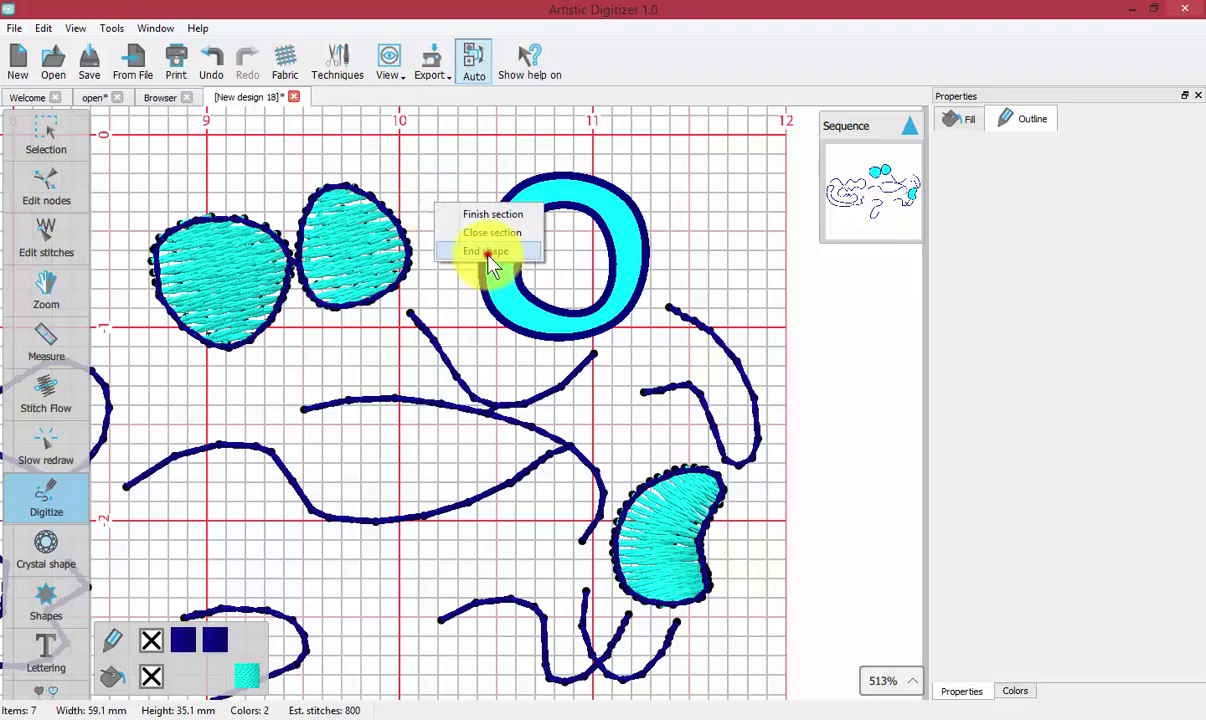
click(488, 252)
Start a large closed egg-shaped section of curve points above the filled shapes, spanning from 9 to past 11.
scroll(392, 337, up, 5)
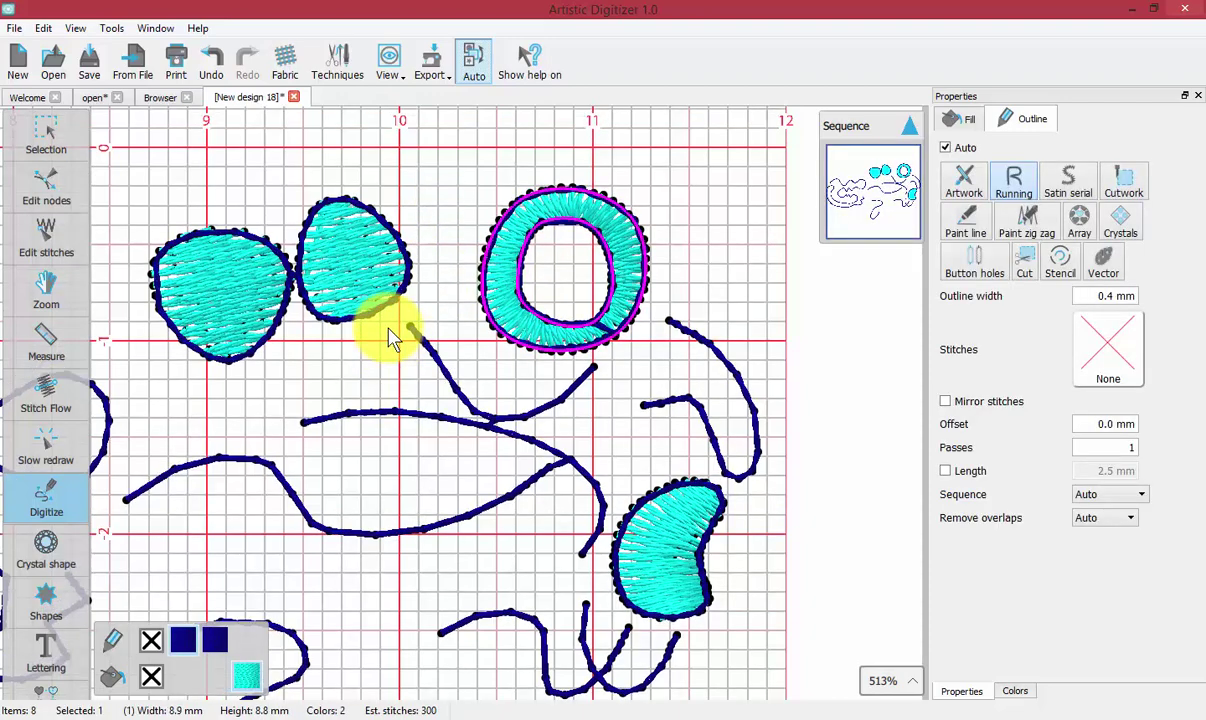
click(57, 517)
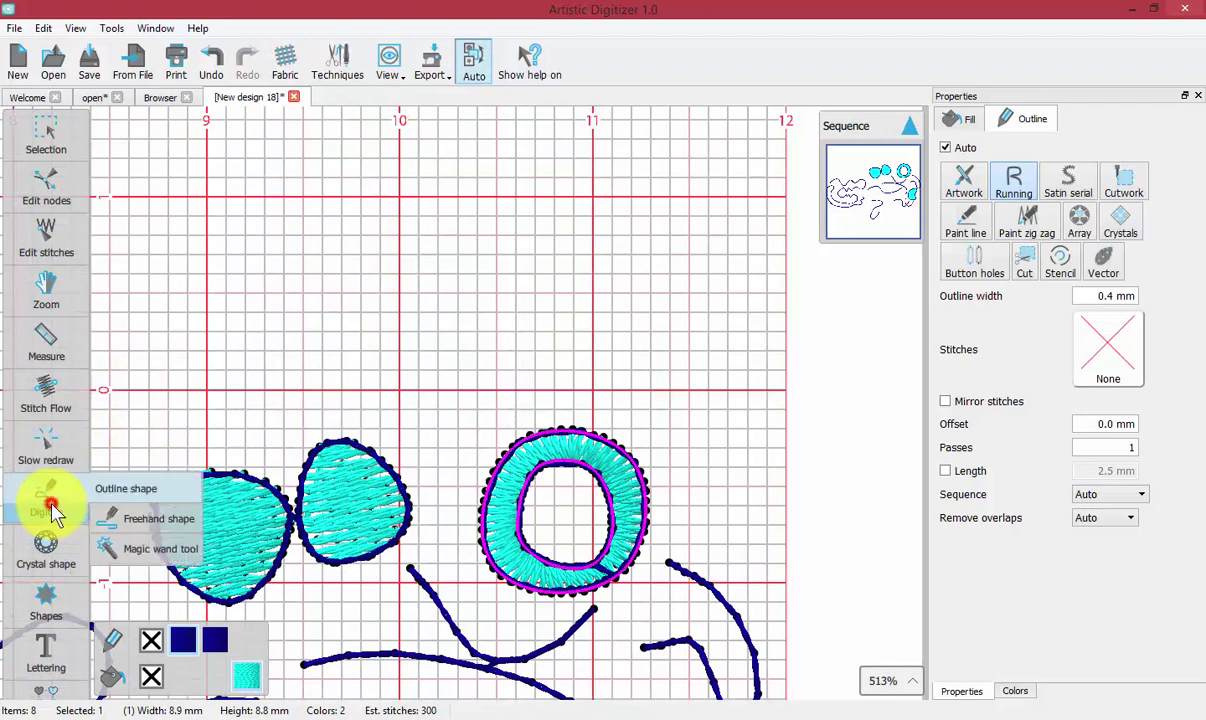
click(343, 188)
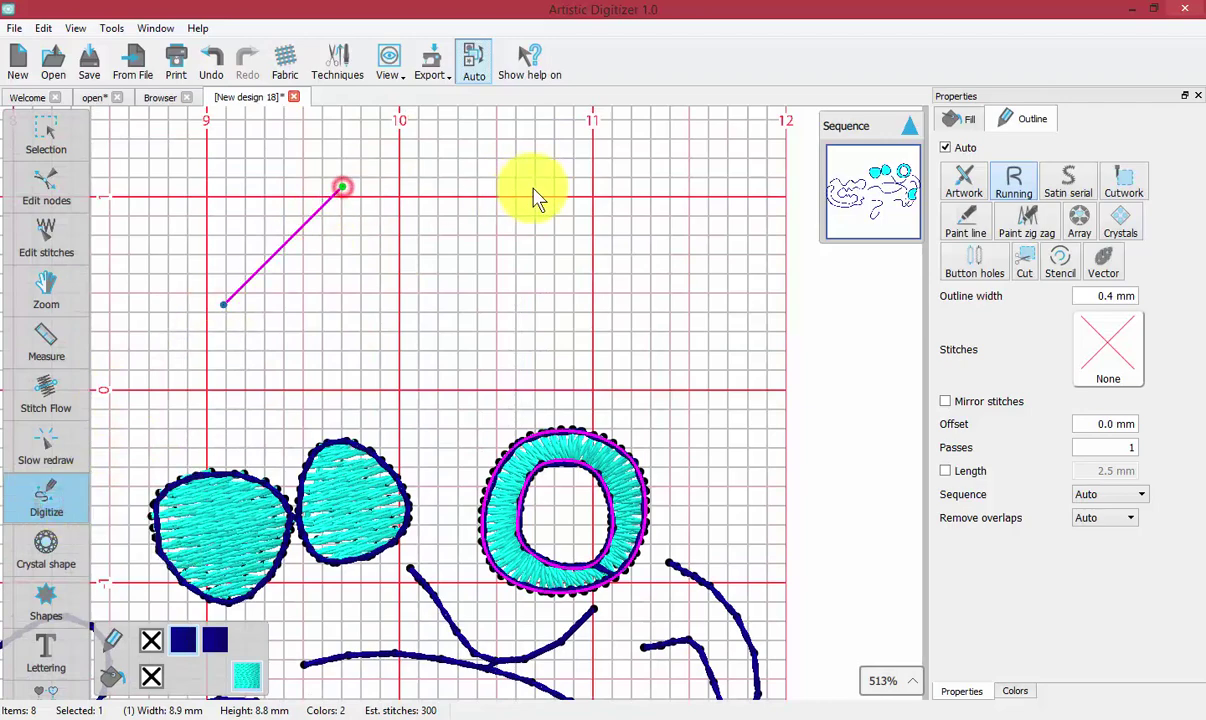
click(533, 187)
click(656, 237)
click(499, 401)
click(291, 431)
click(237, 414)
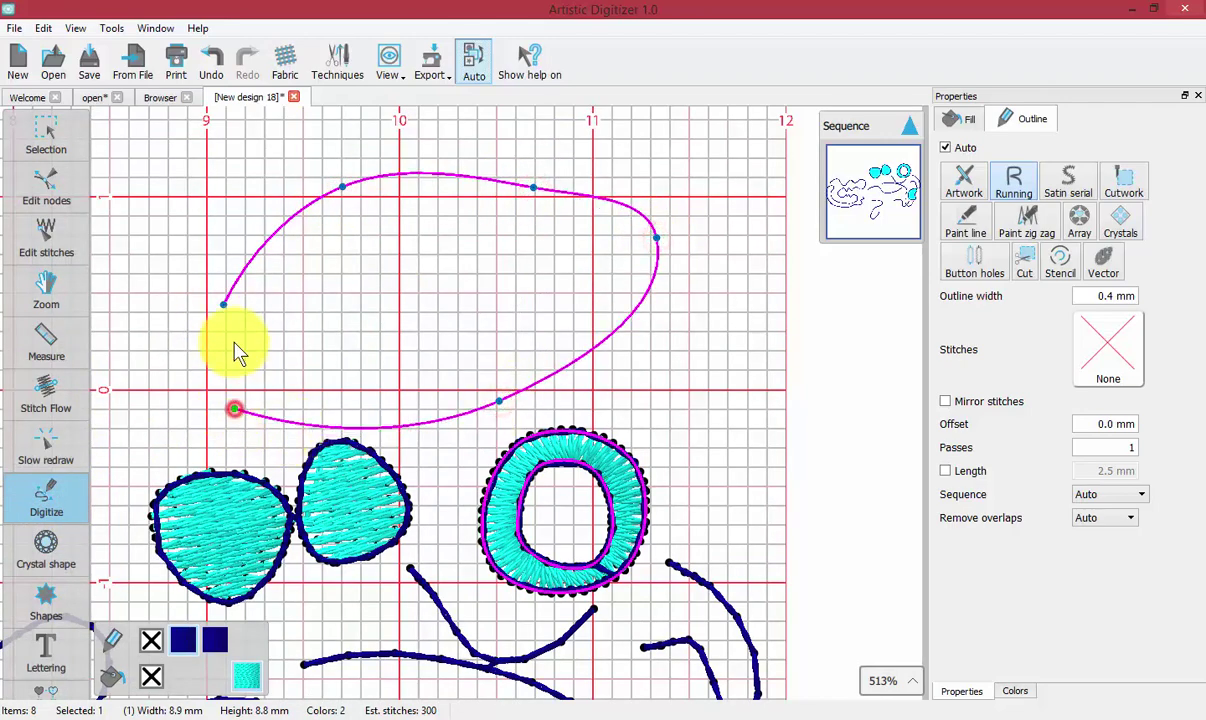
click(224, 306)
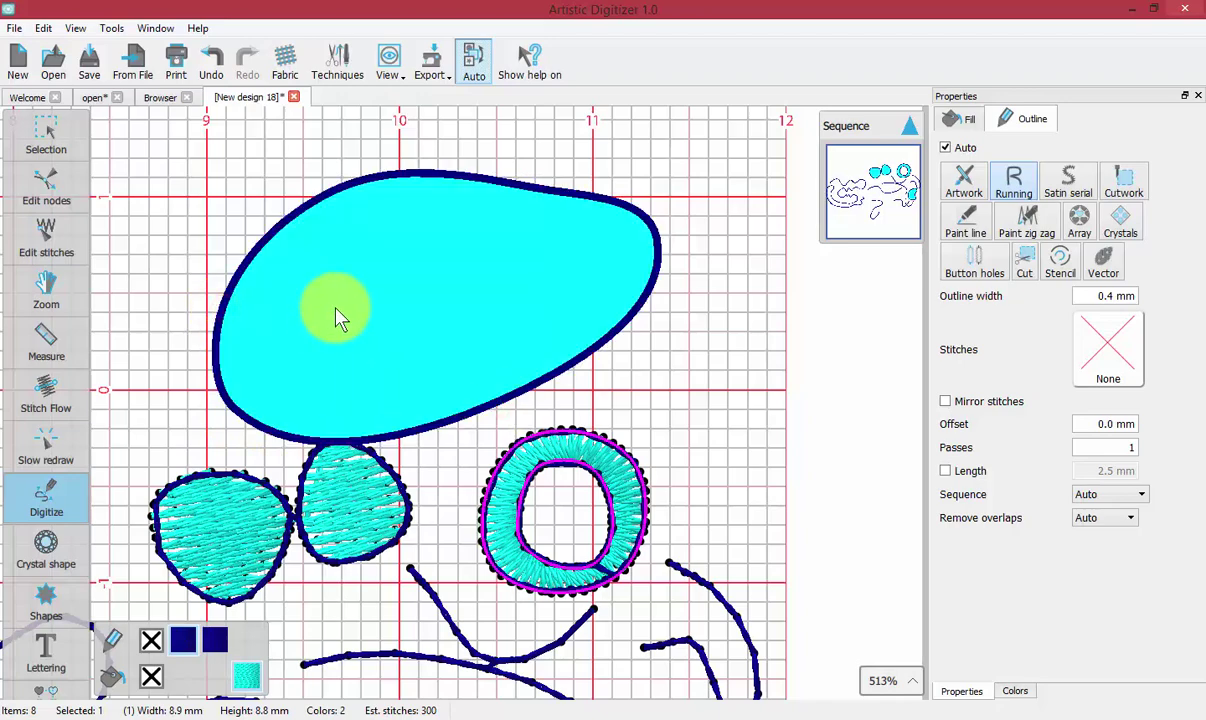
Add a closed, narrow triangular hole of three corner points in the upper part of the large shape, near its 9 end.
click(317, 294)
click(335, 230)
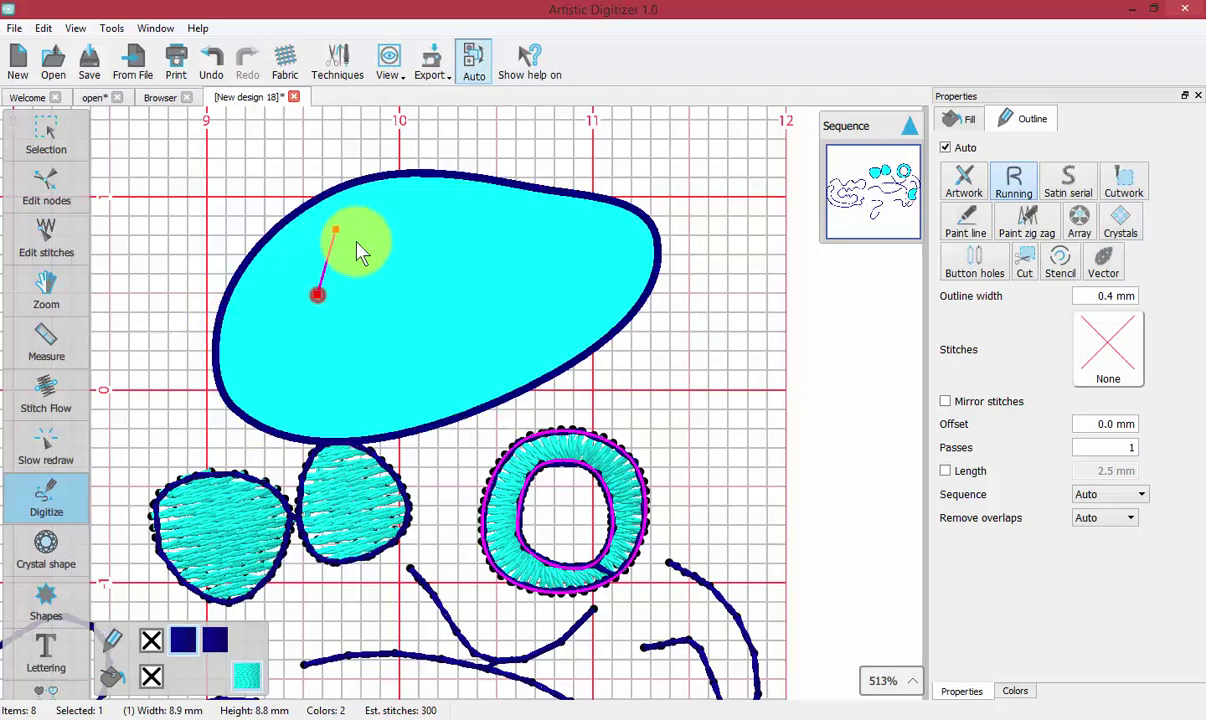
click(363, 238)
click(317, 294)
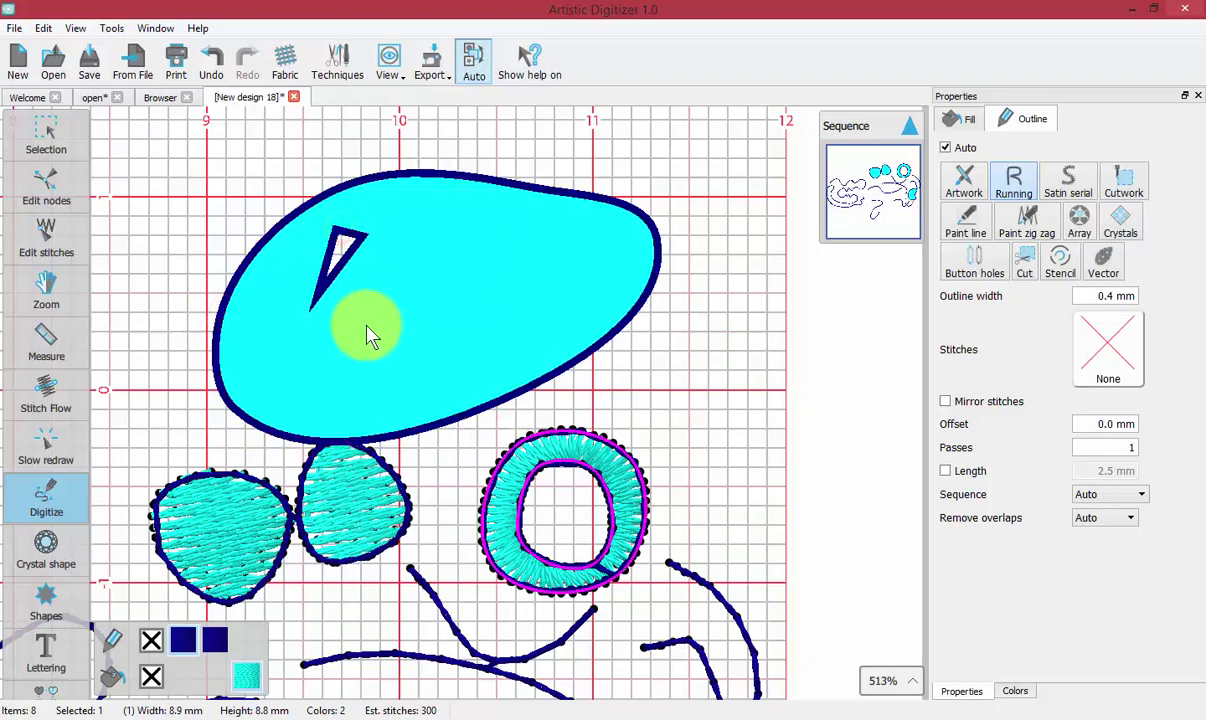
Add a closed four-sided hole of corner points below the triangle, near the large shape's lower edge.
click(342, 347)
click(427, 340)
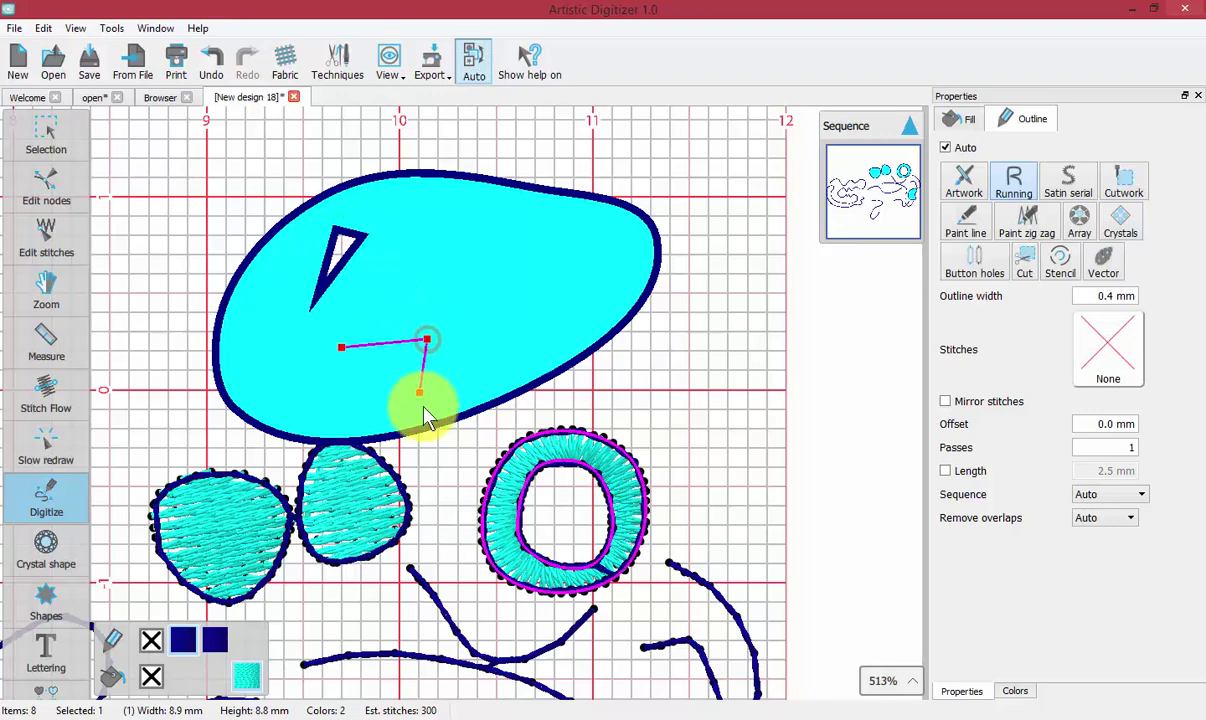
click(422, 405)
click(329, 407)
click(342, 350)
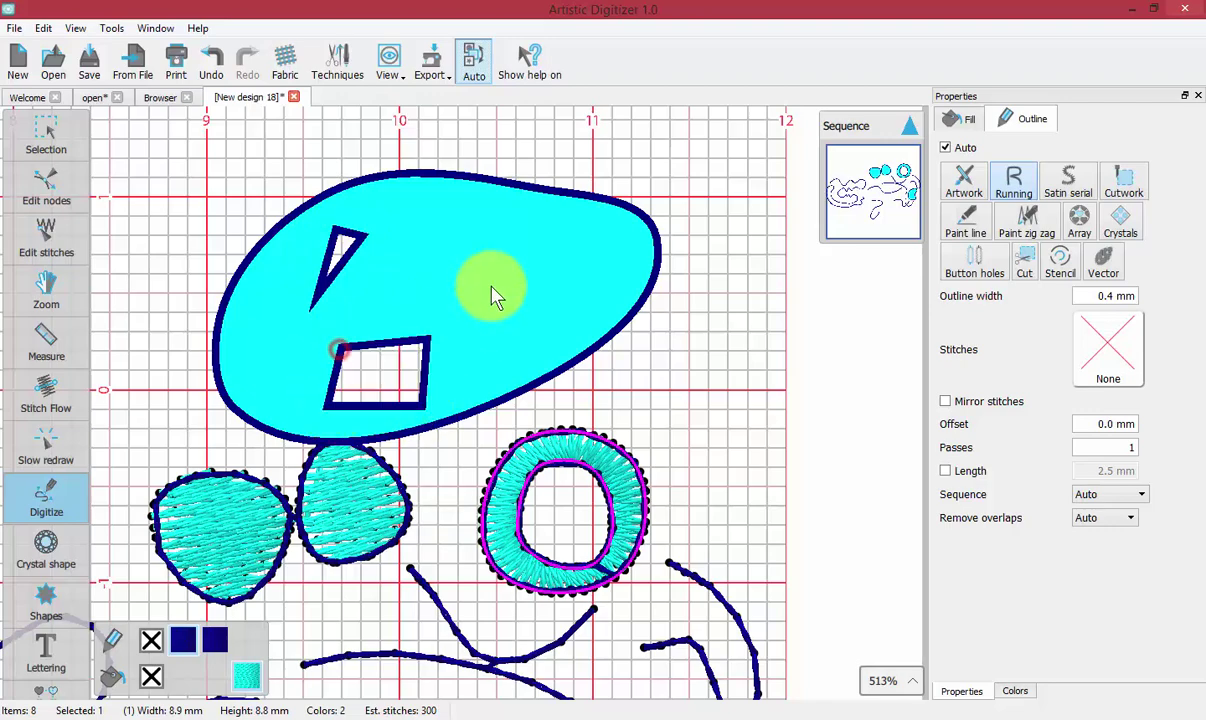
Add a closed rounded hole of curve points near 11 inside the large shape, end the shape and deselect it.
click(499, 256)
right_click(563, 262)
right_click(550, 320)
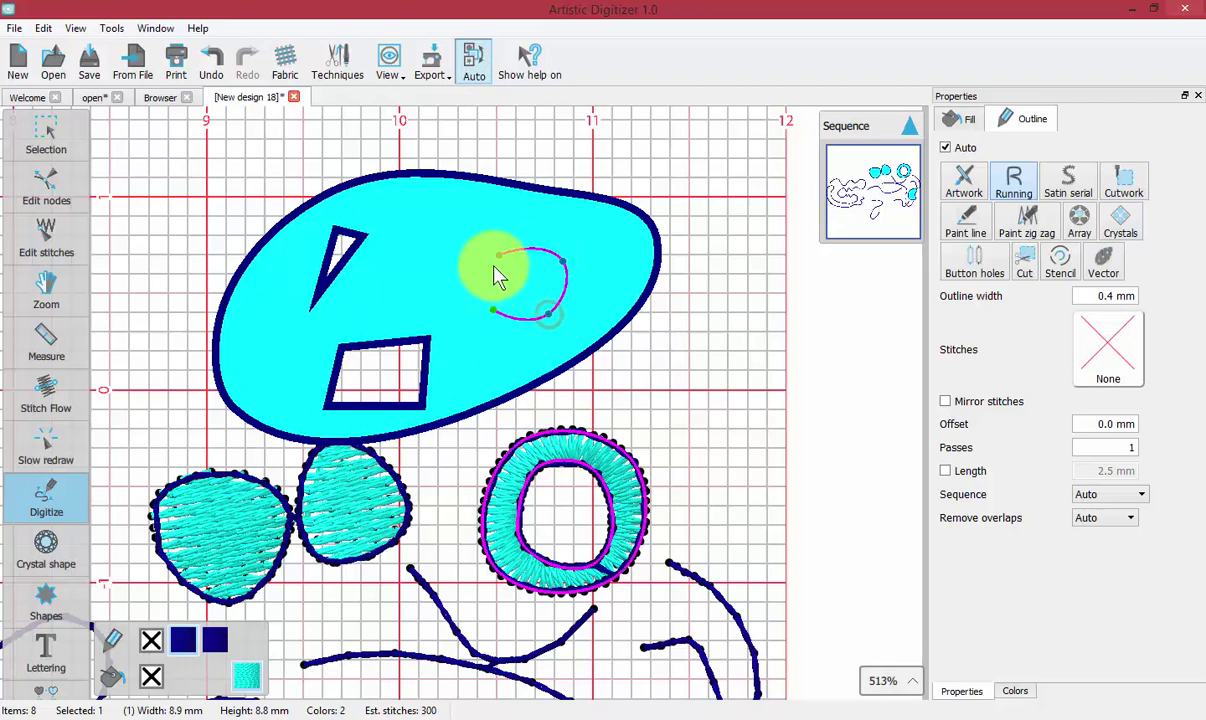
right_click(499, 258)
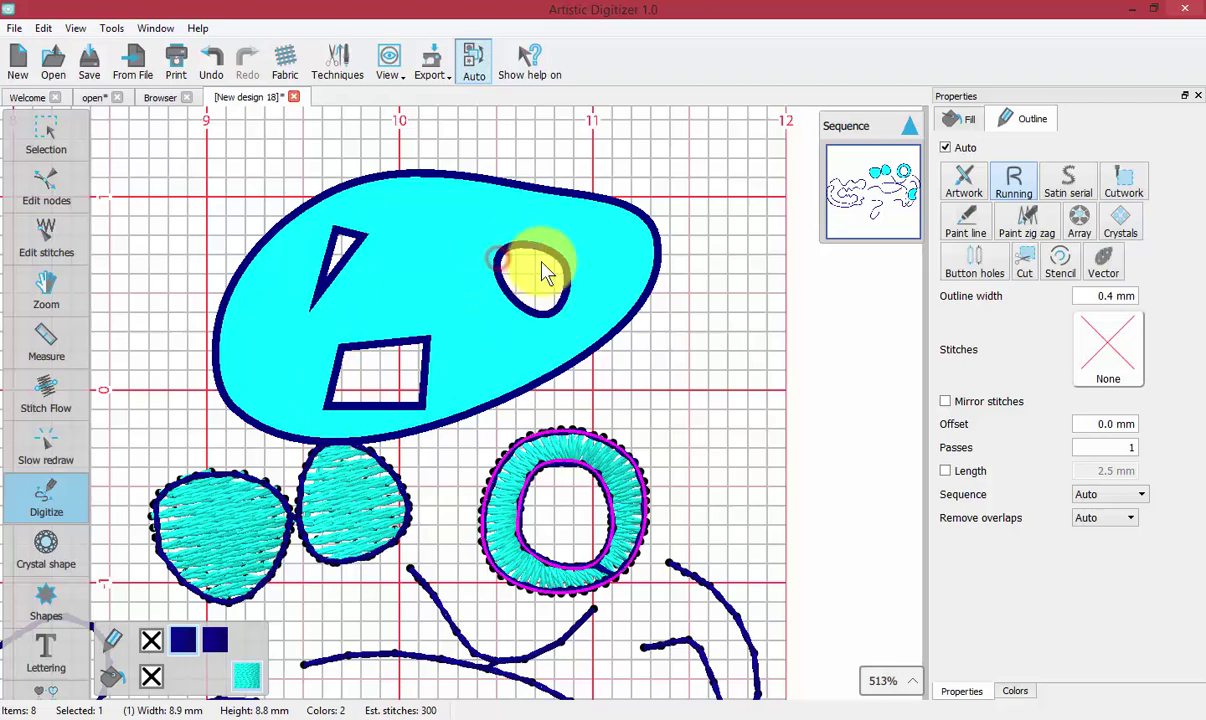
right_click(597, 231)
click(638, 282)
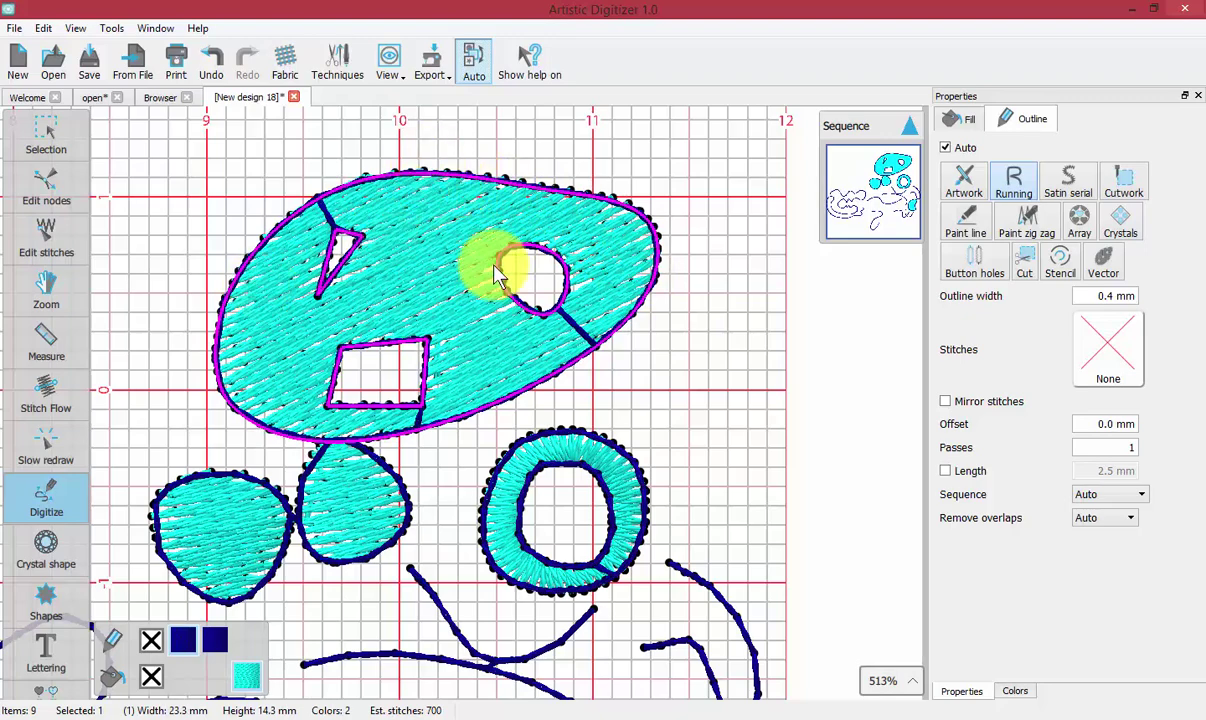
click(44, 132)
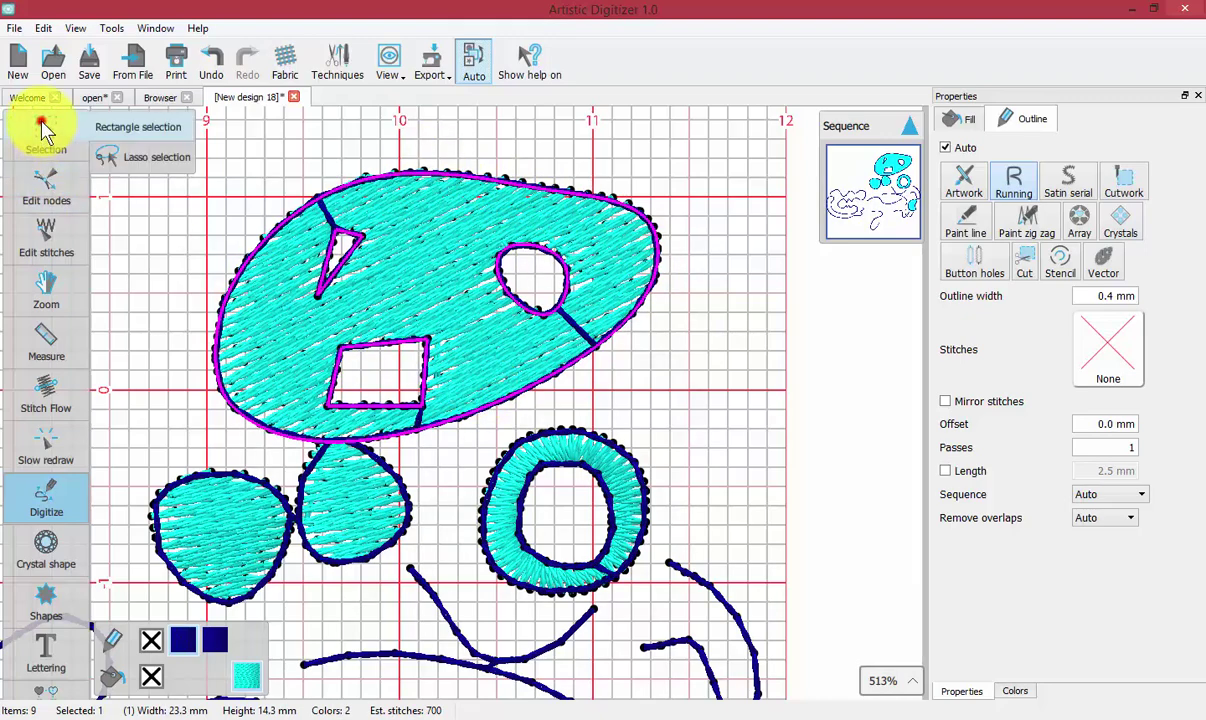
click(165, 258)
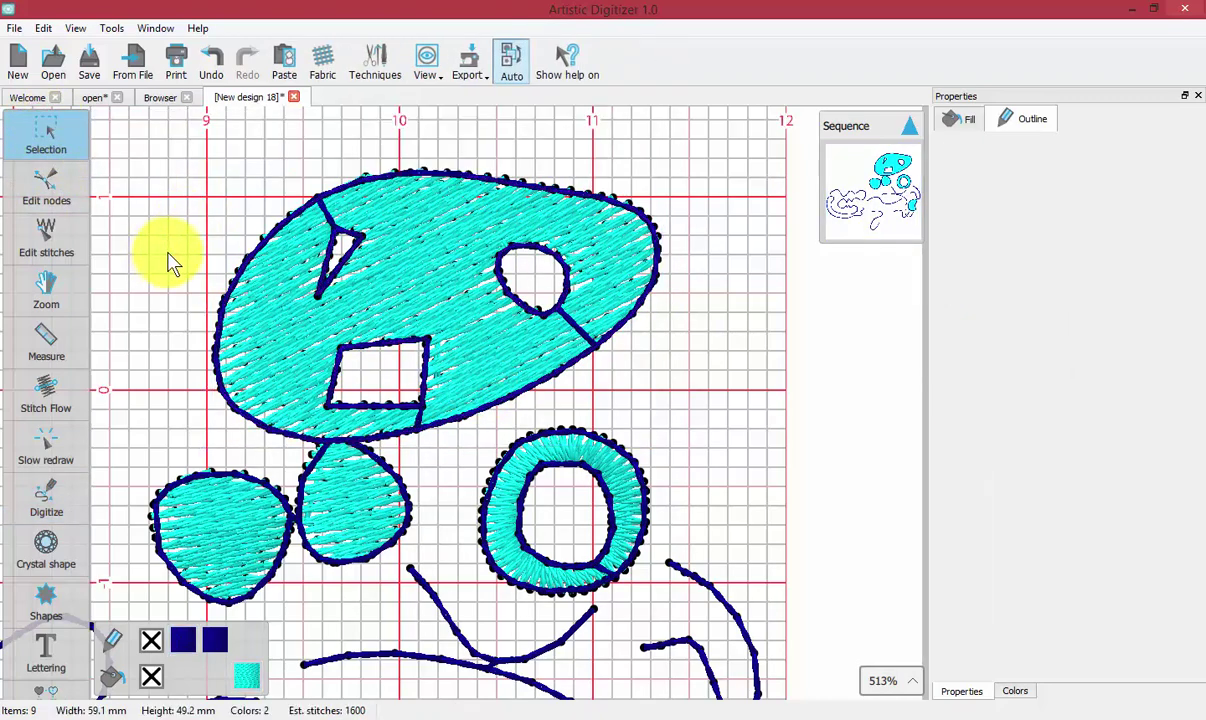
Start an outline shape above the large egg-shaped object with four curve points forming a wave between 9 and 11, and finish the section.
scroll(168, 262, up, 2)
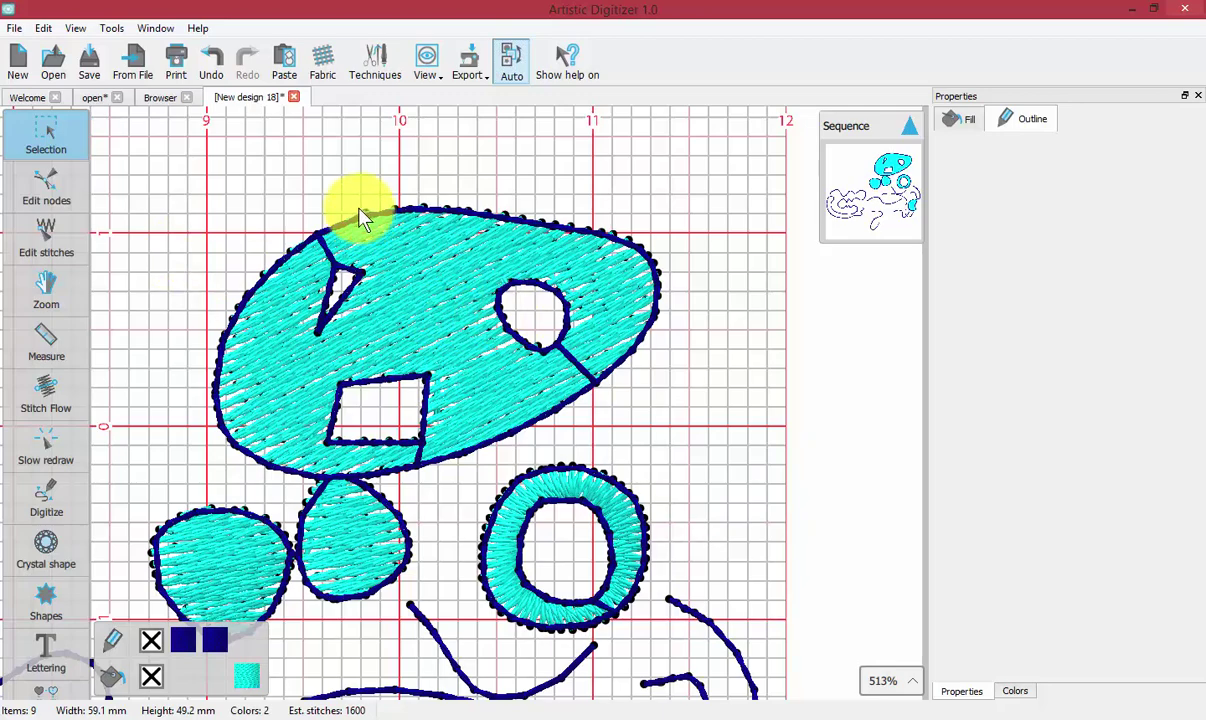
scroll(362, 218, up, 3)
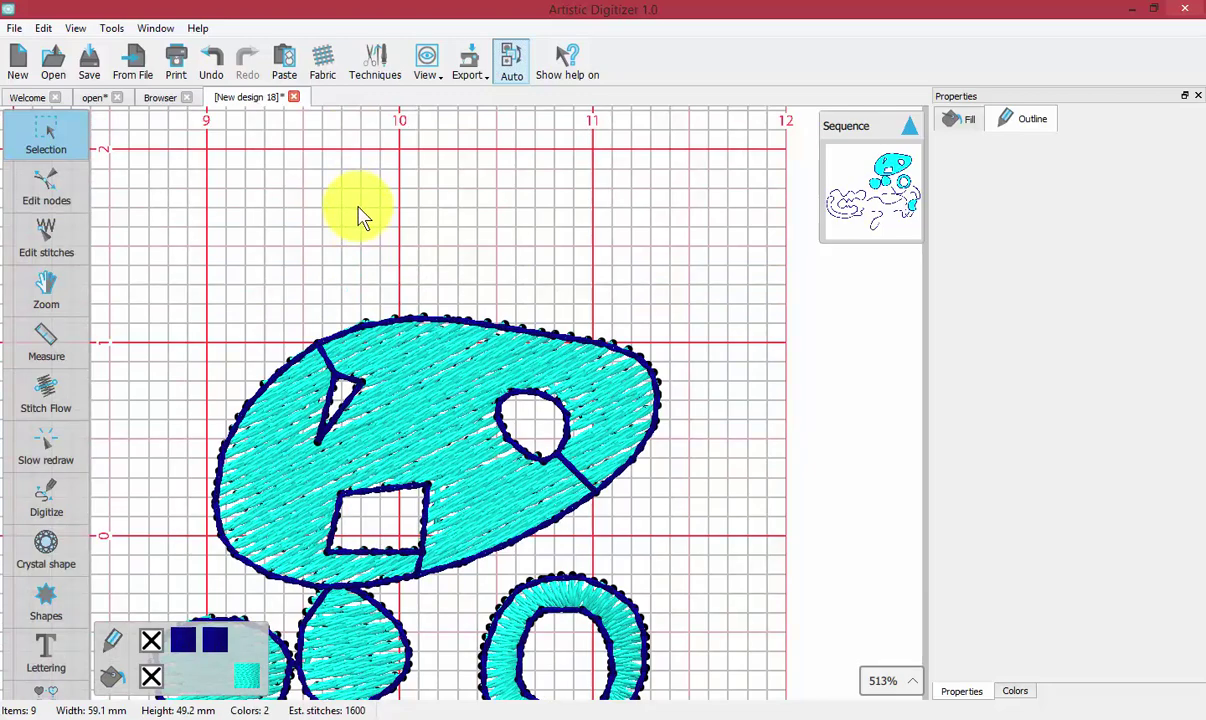
click(57, 495)
click(56, 492)
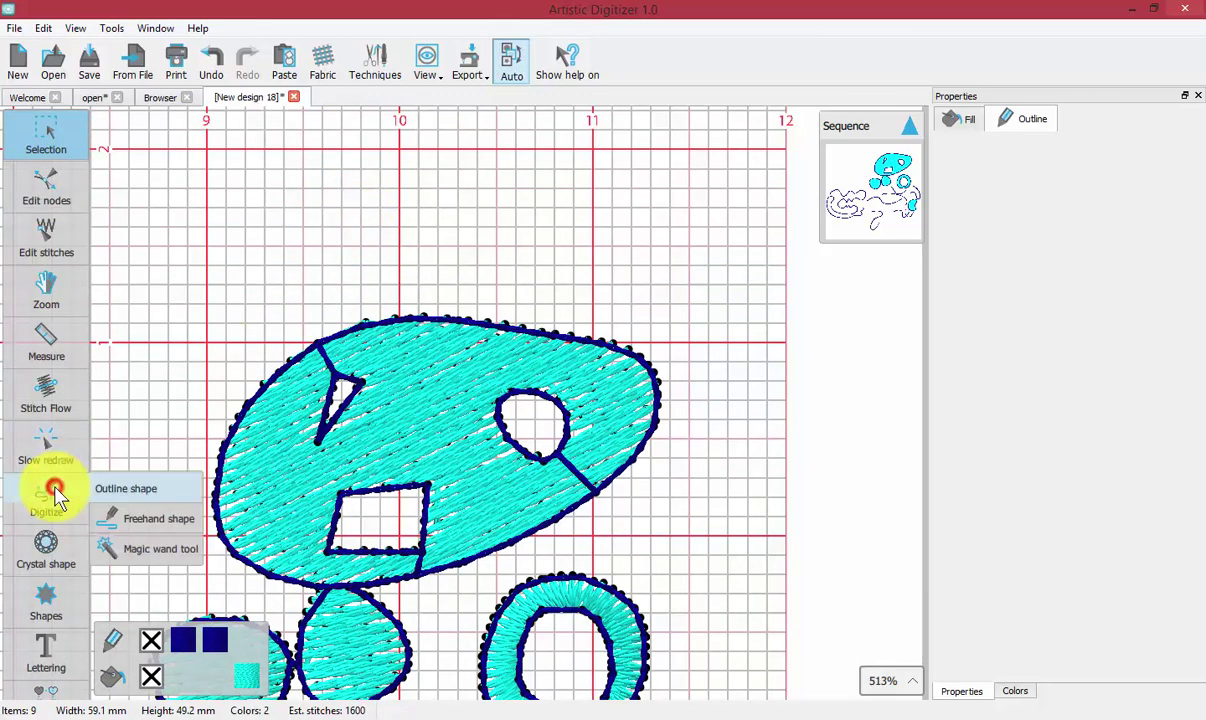
click(253, 195)
click(379, 257)
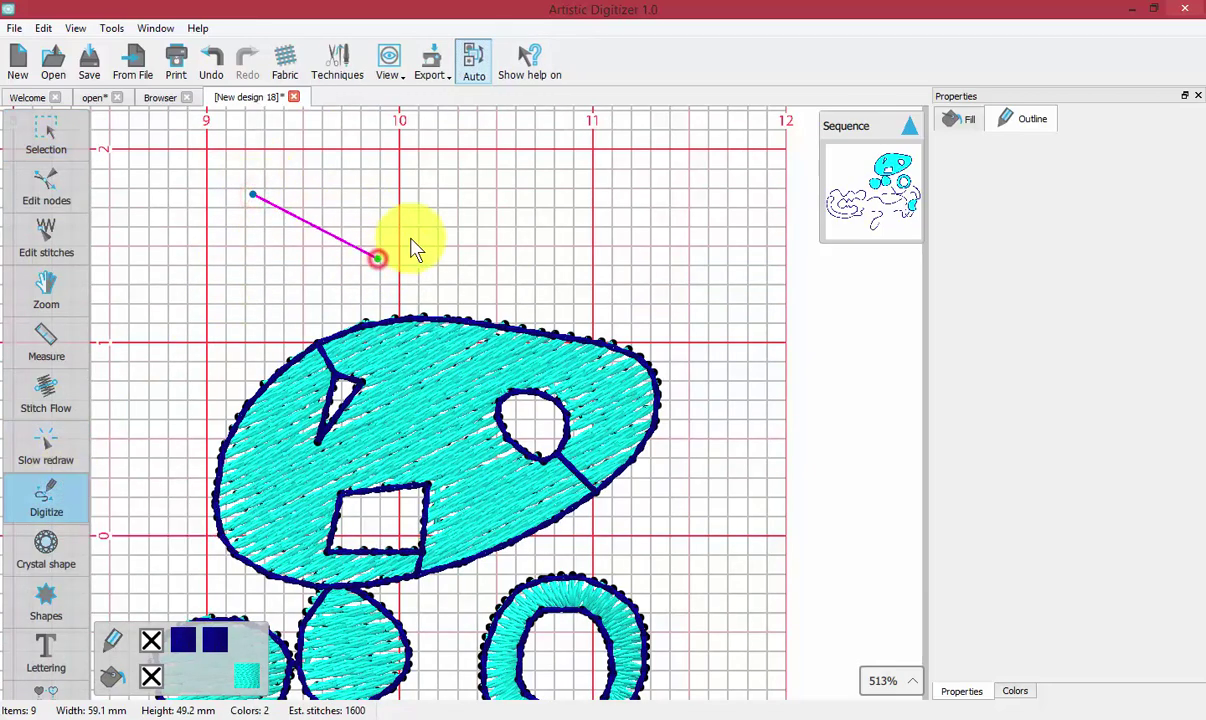
click(470, 203)
click(541, 243)
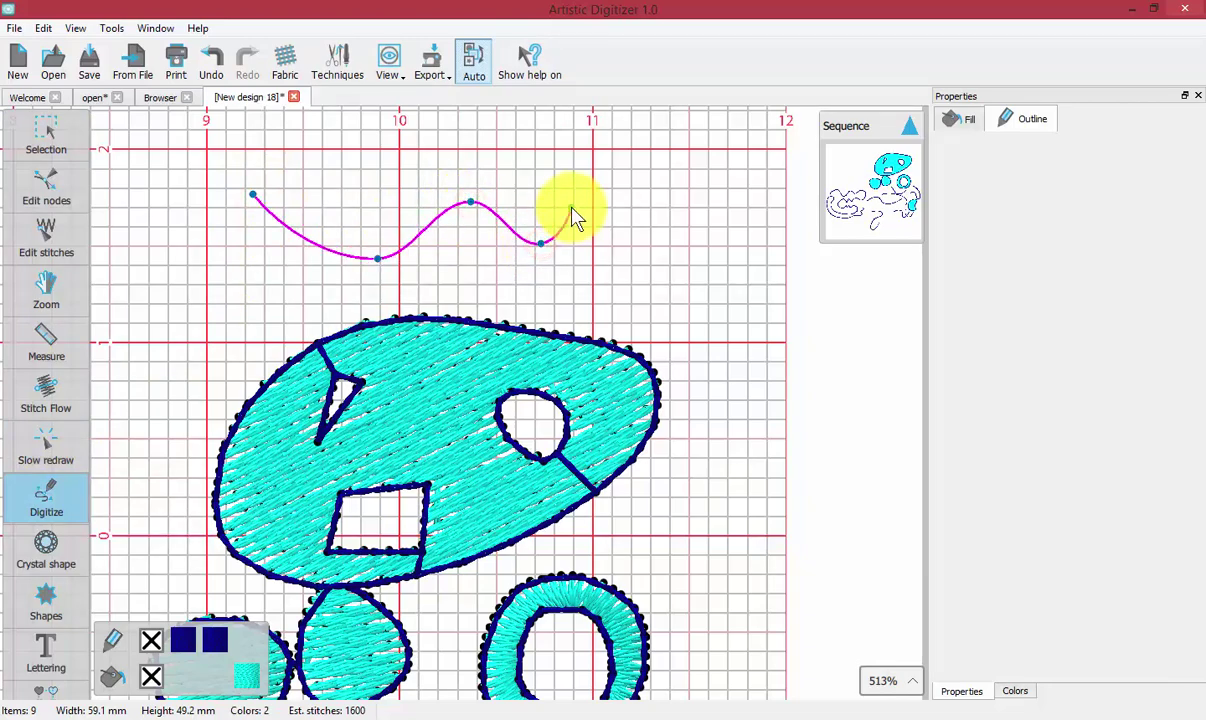
right_click(572, 212)
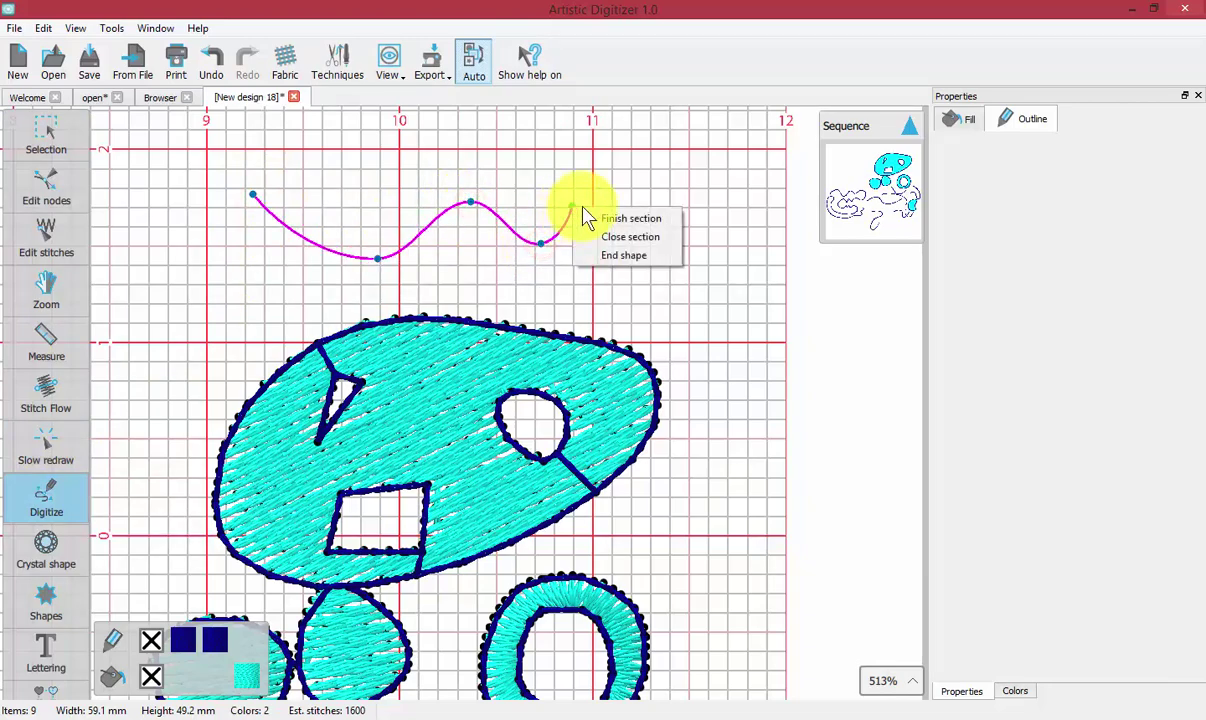
click(620, 219)
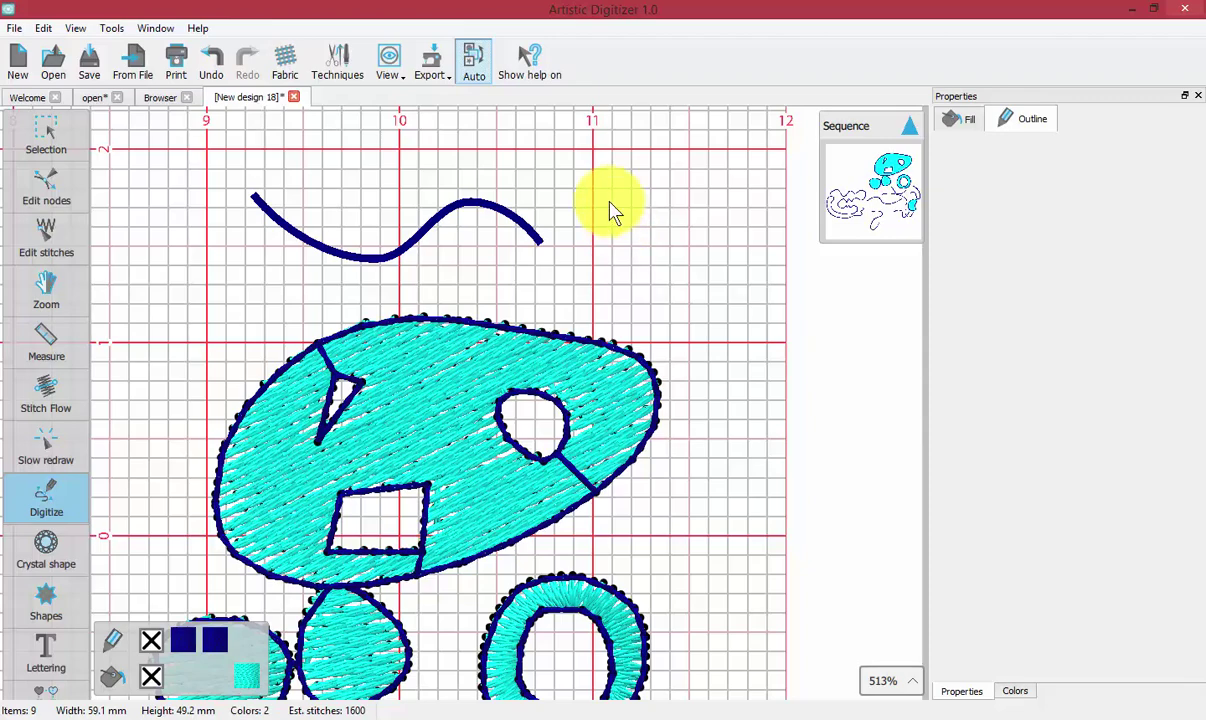
Resume the wavy line from its open end, extend it with three curve points to between 11 and 12, and finish the section.
click(540, 246)
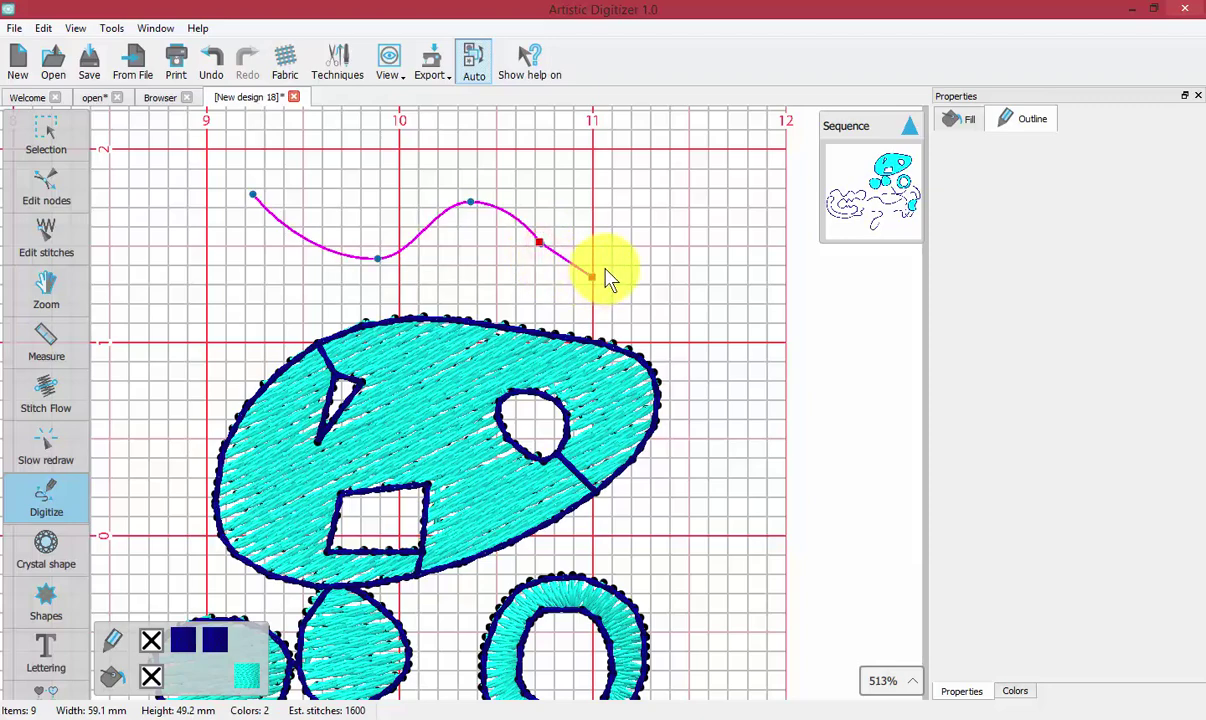
click(613, 263)
click(662, 208)
click(705, 255)
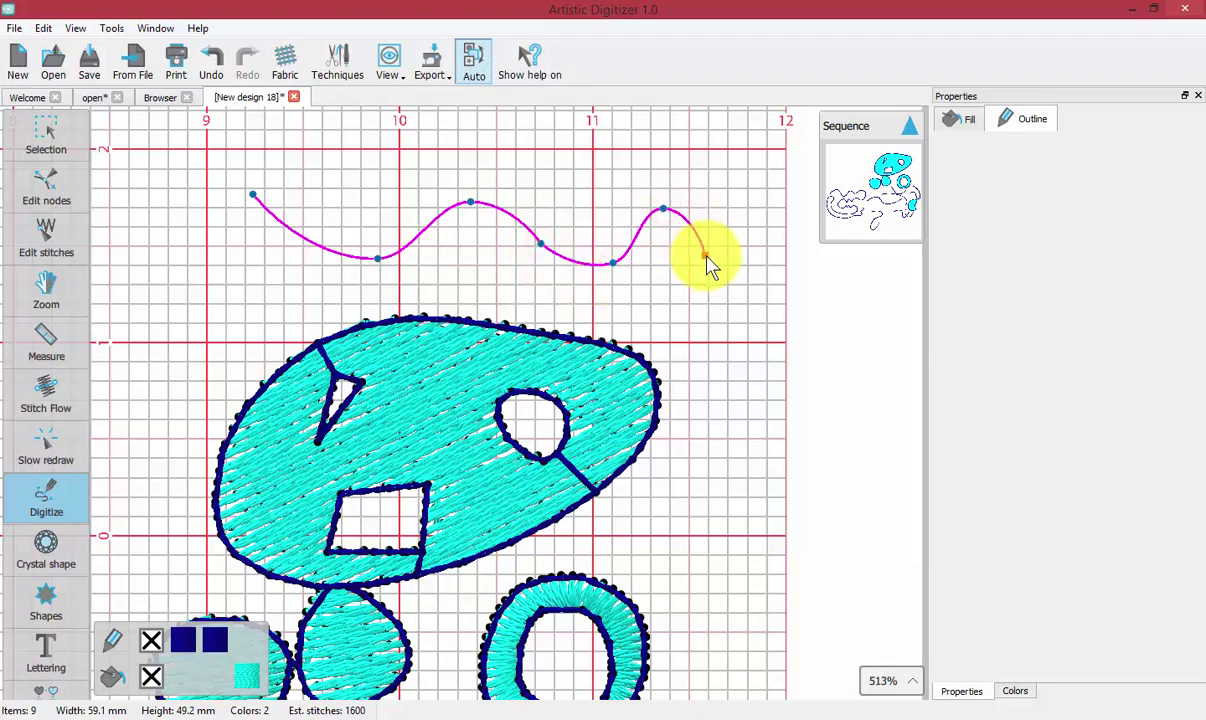
click(708, 292)
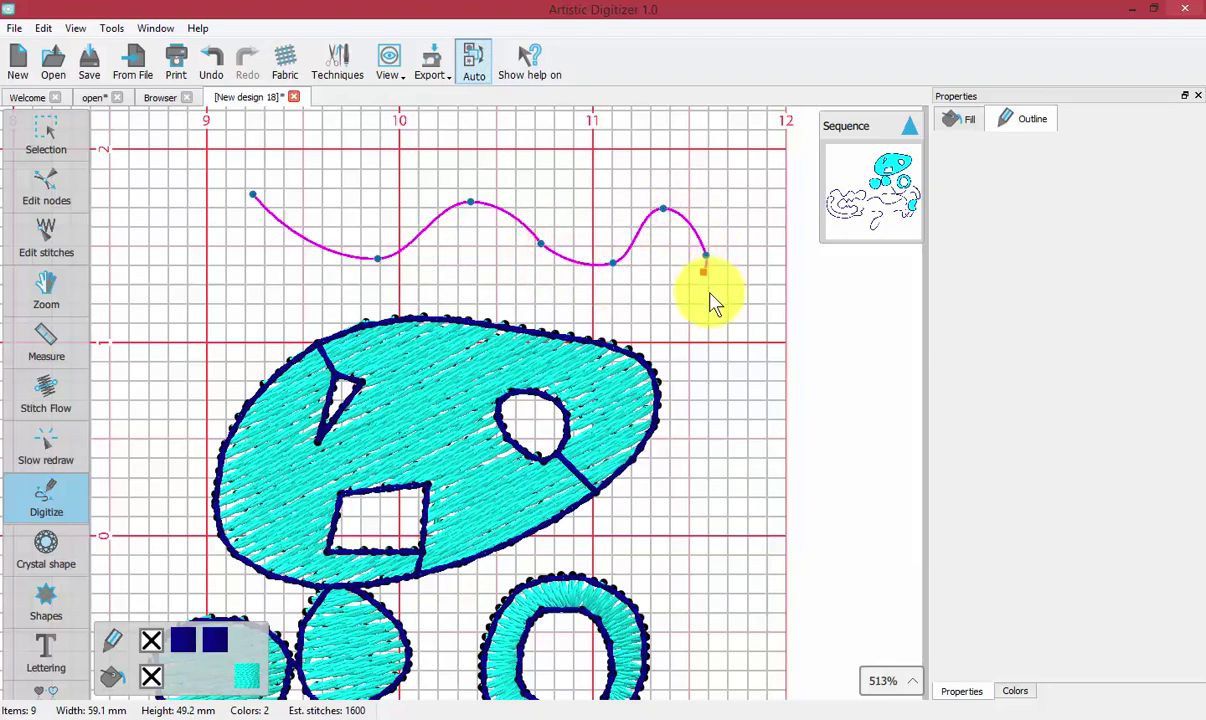
right_click(710, 300)
click(742, 312)
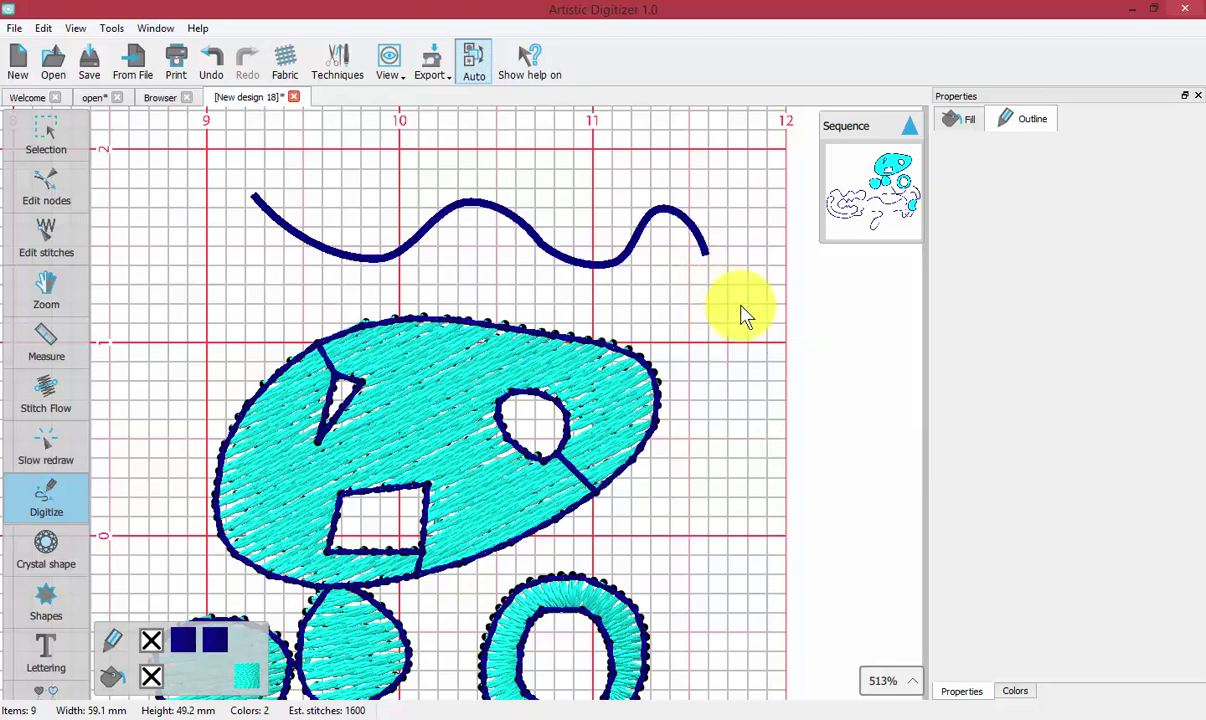
Resume the line from its open end, loop it back below itself with five curve points to about 10, and end the shape, about 23.9 × 6.3 mm.
click(705, 262)
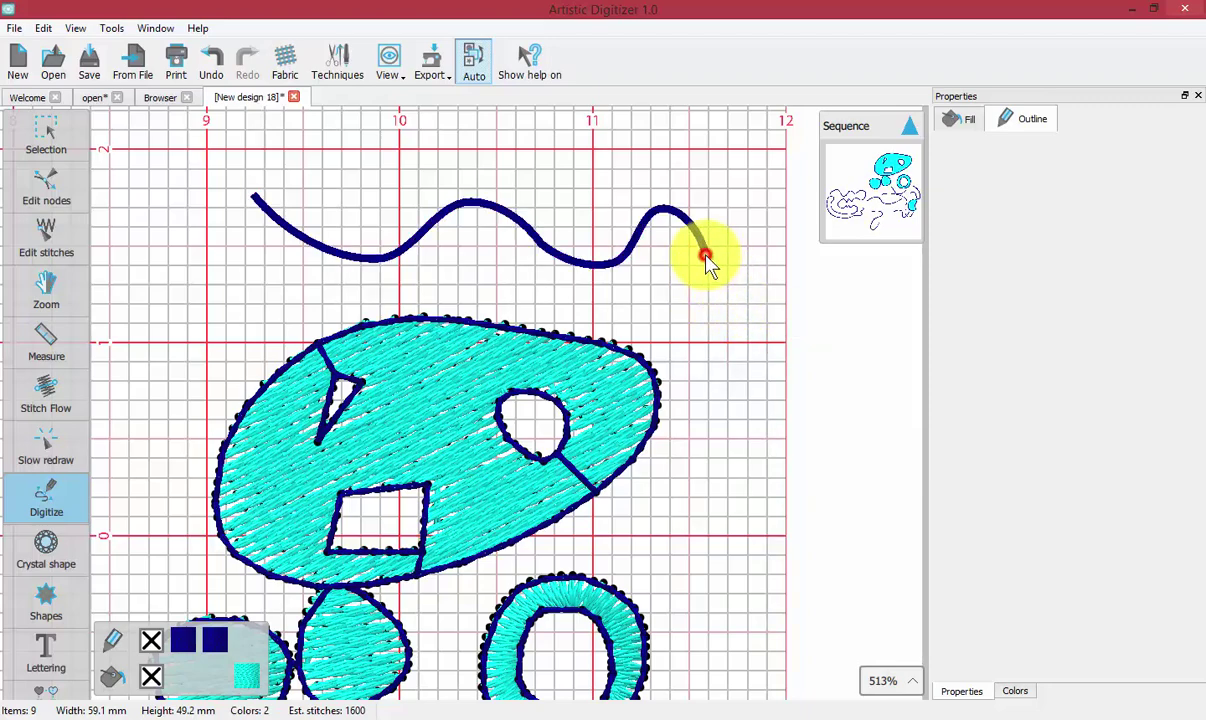
click(656, 308)
click(608, 222)
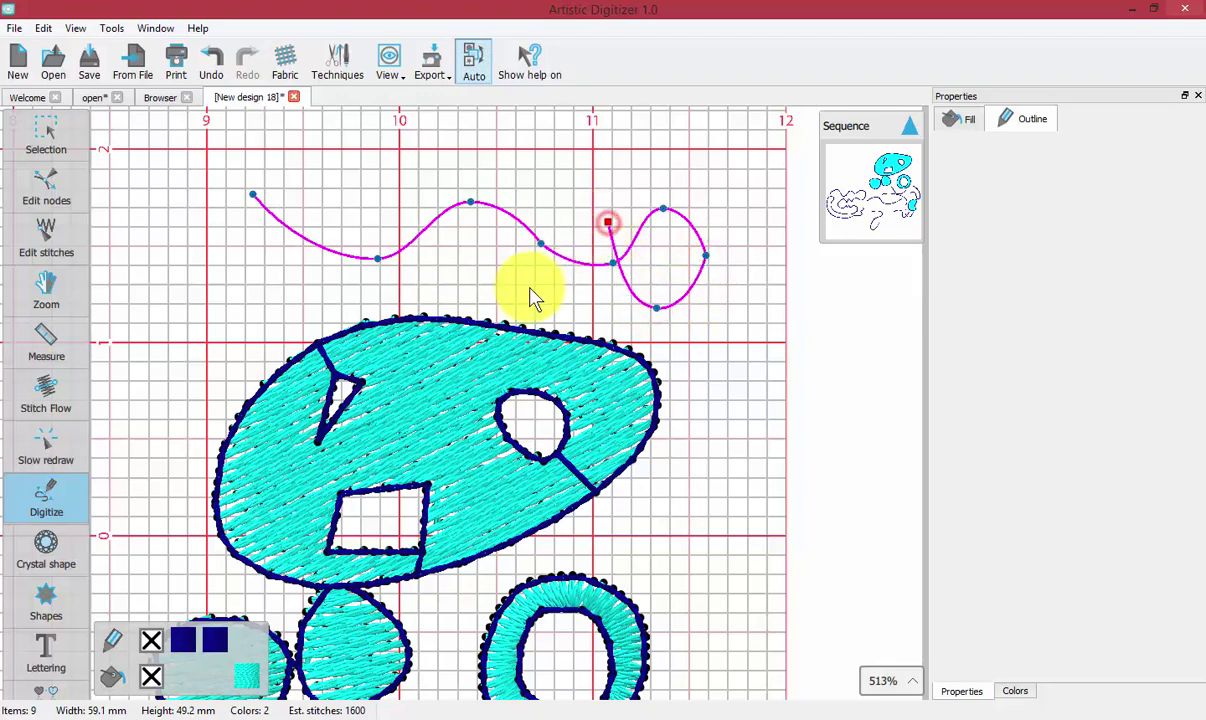
click(523, 287)
click(479, 253)
click(421, 284)
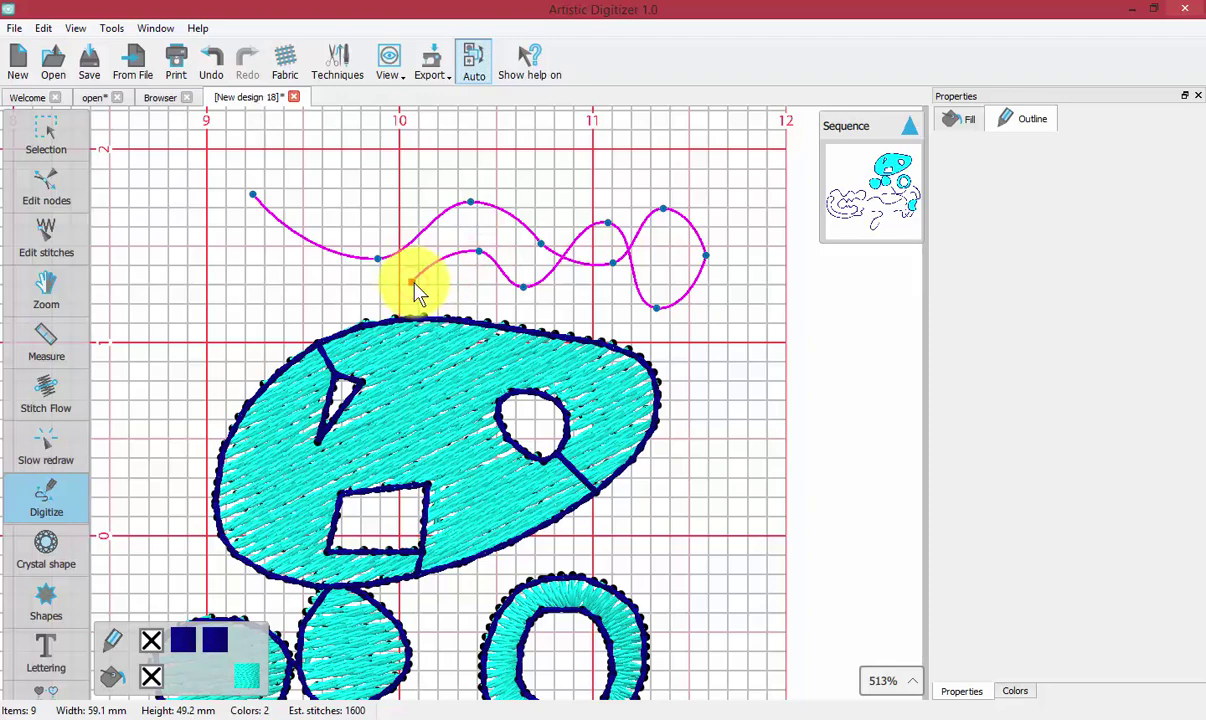
click(421, 285)
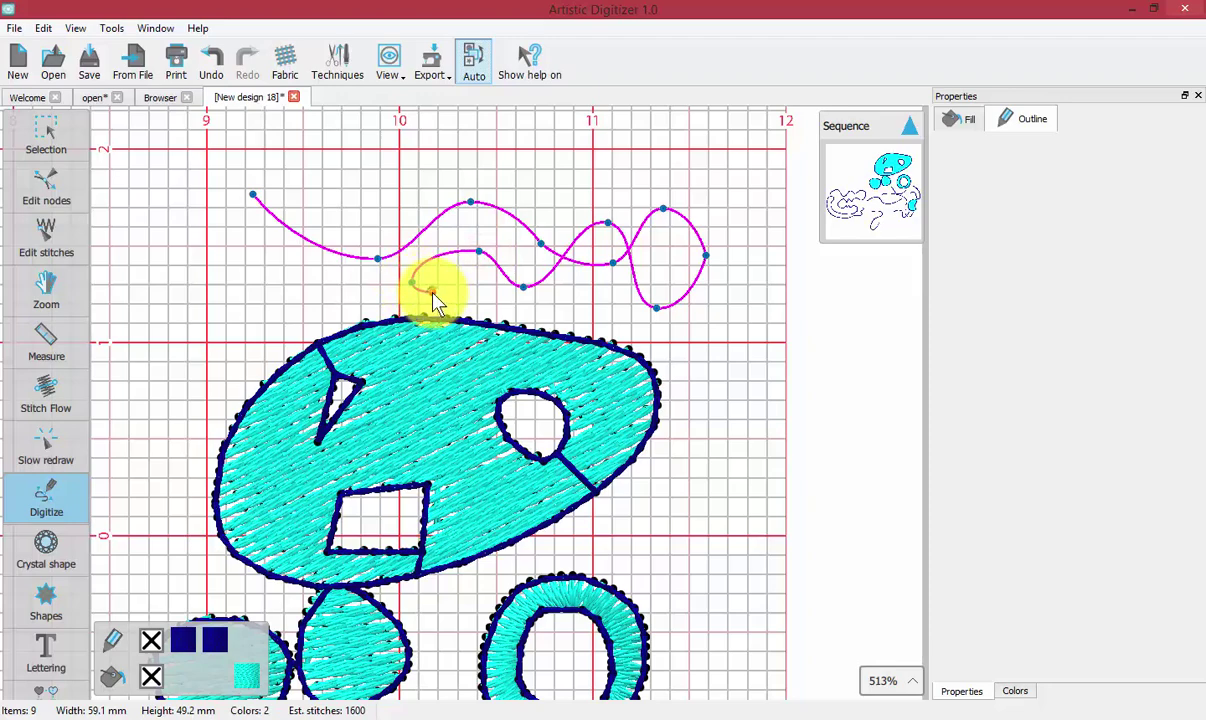
right_click(437, 294)
click(480, 338)
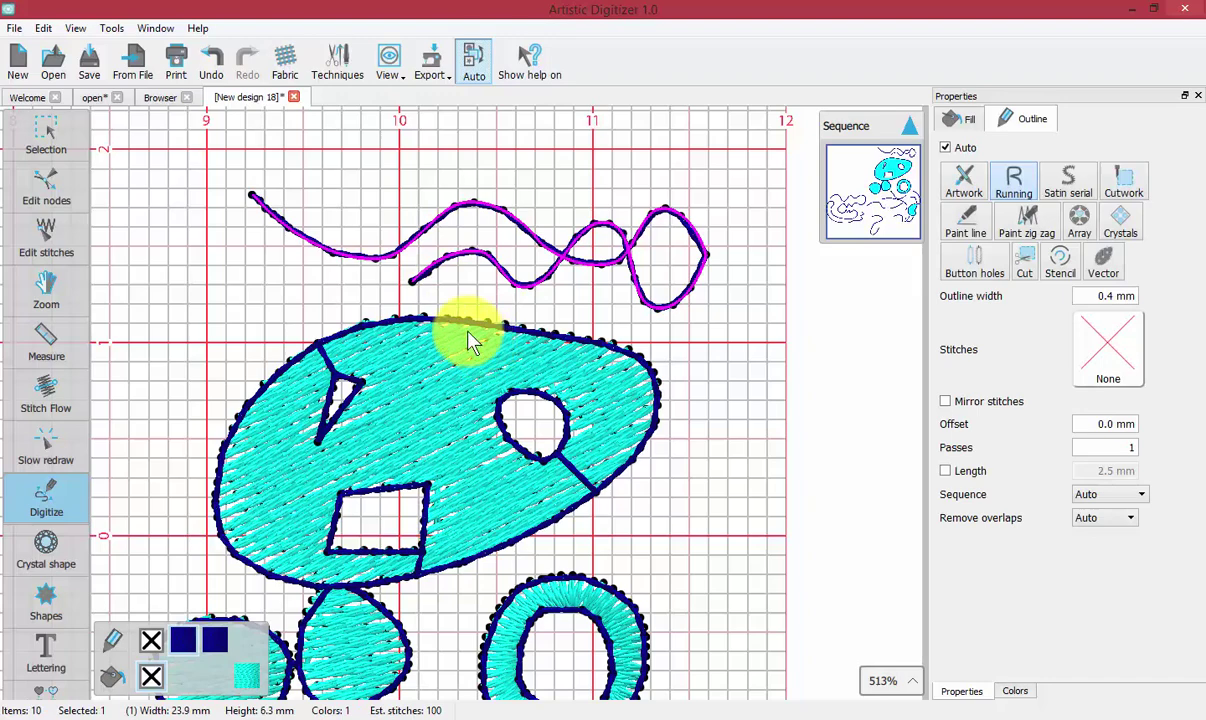
click(516, 420)
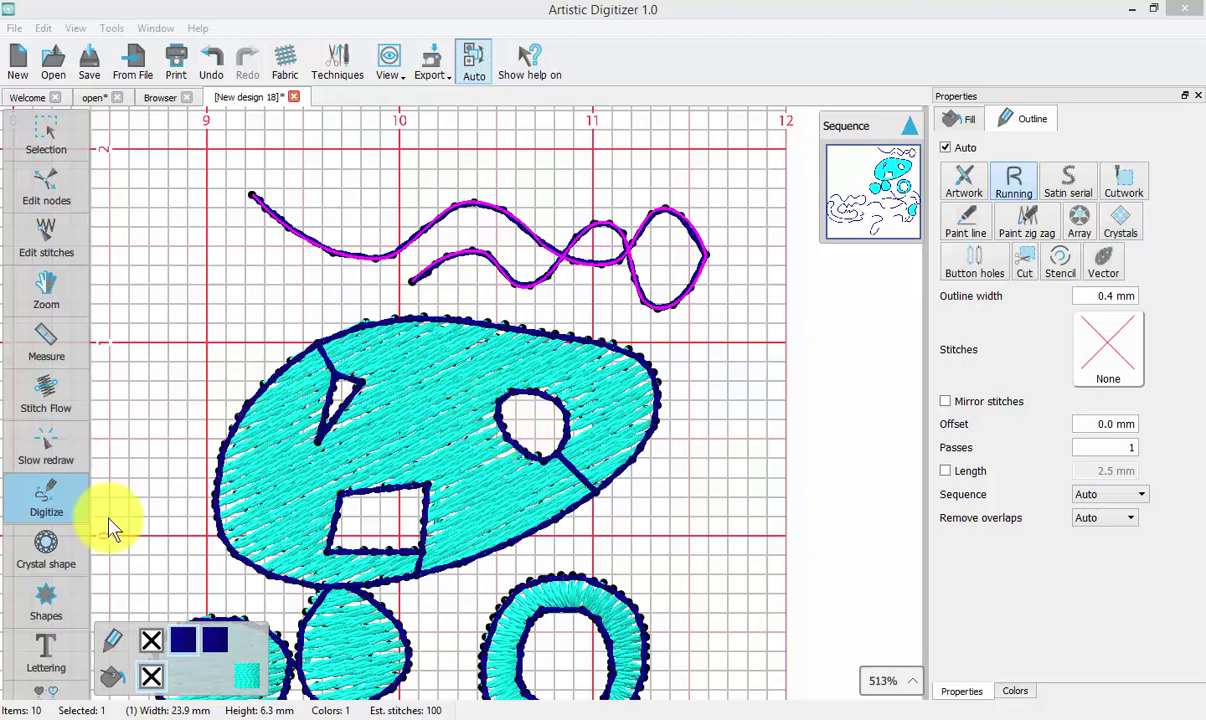
Start a new outline shape between 11 and 12 with two curve points descending beside the large shape.
click(46, 492)
click(112, 488)
click(719, 356)
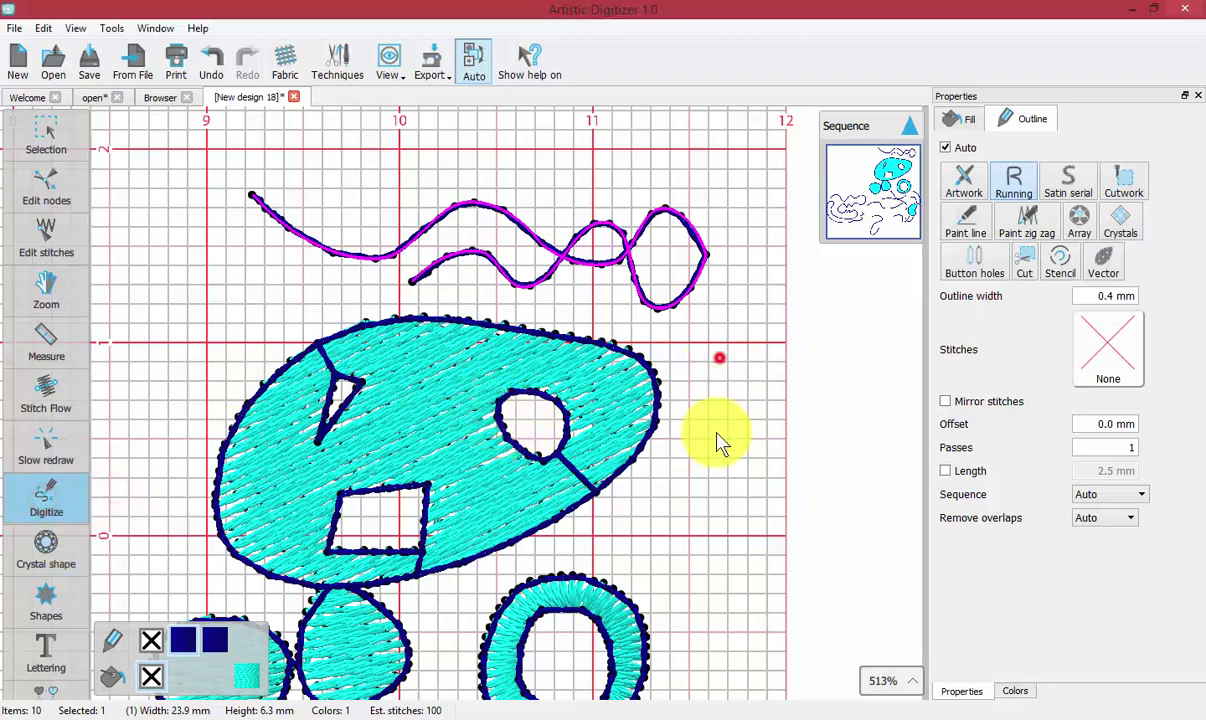
click(695, 465)
Extend the outline with six curve points running between the large shape and the ring and down around the ring's outer side.
click(693, 527)
click(622, 525)
click(553, 546)
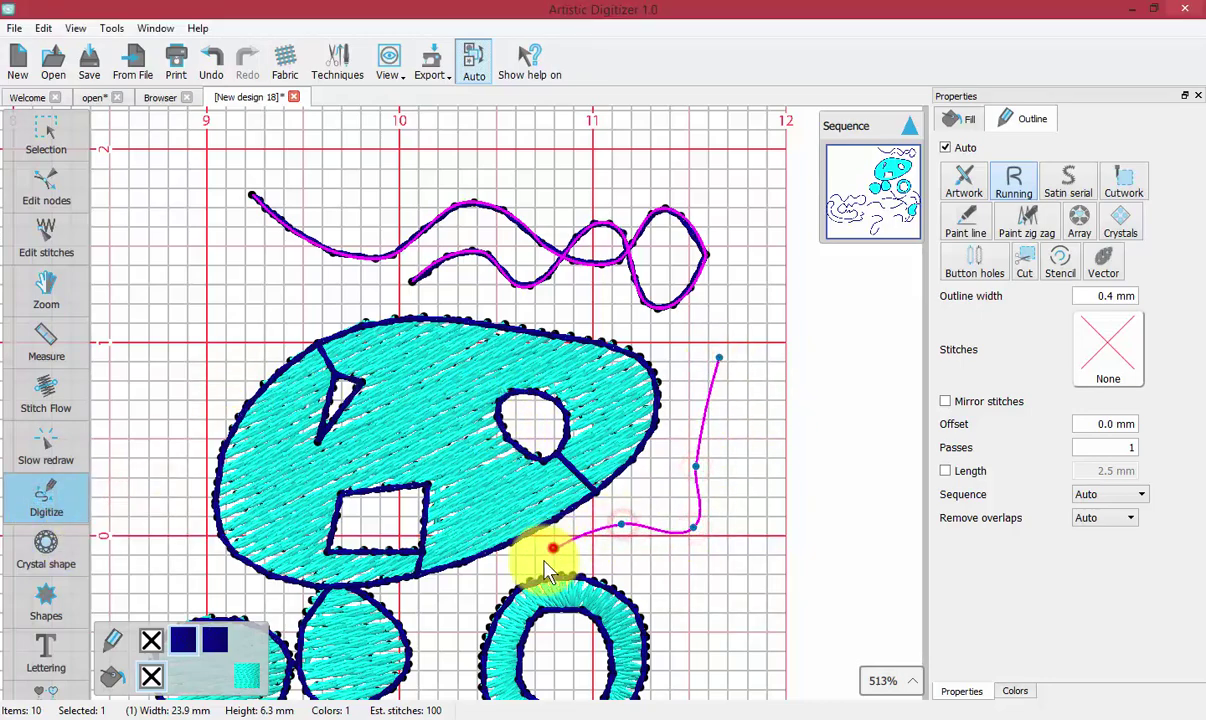
click(477, 596)
scroll(430, 595, down, 1)
click(461, 566)
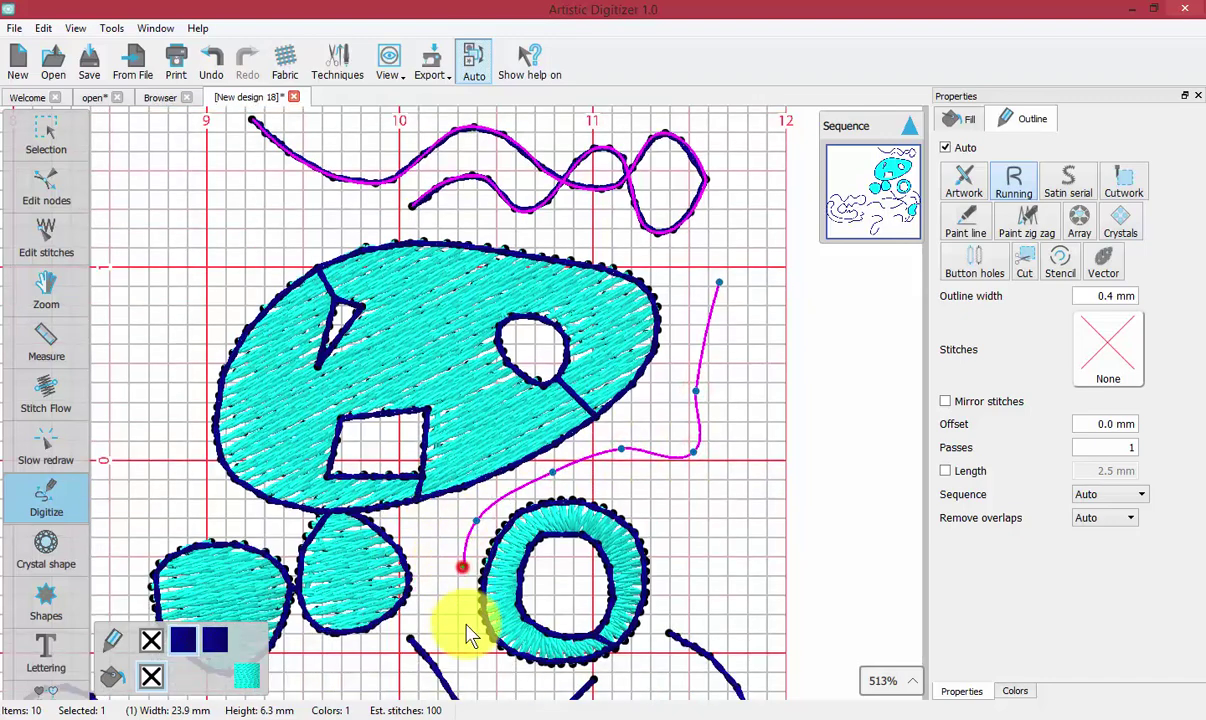
scroll(472, 622, down, 2)
click(466, 619)
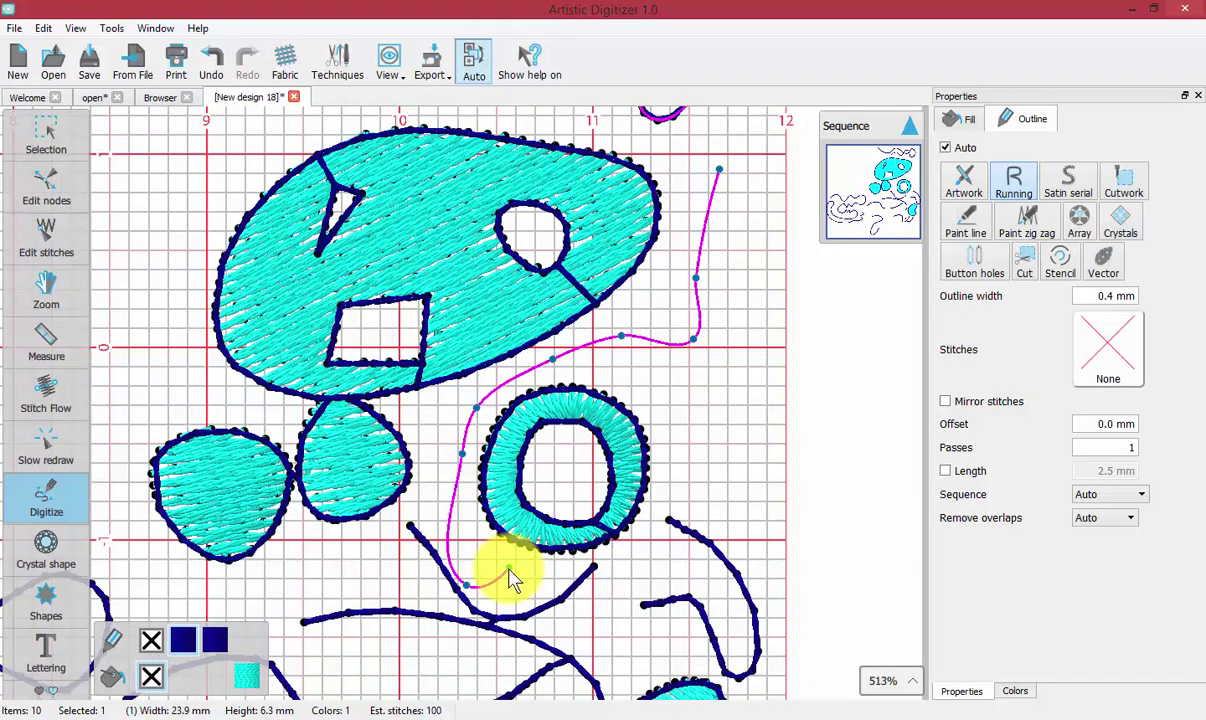
Delete the last six points of the unfinished outline, back to its second point.
key(BackSpace)
key(BackSpace)
key(BackSpace)
key(BackSpace)
key(BackSpace)
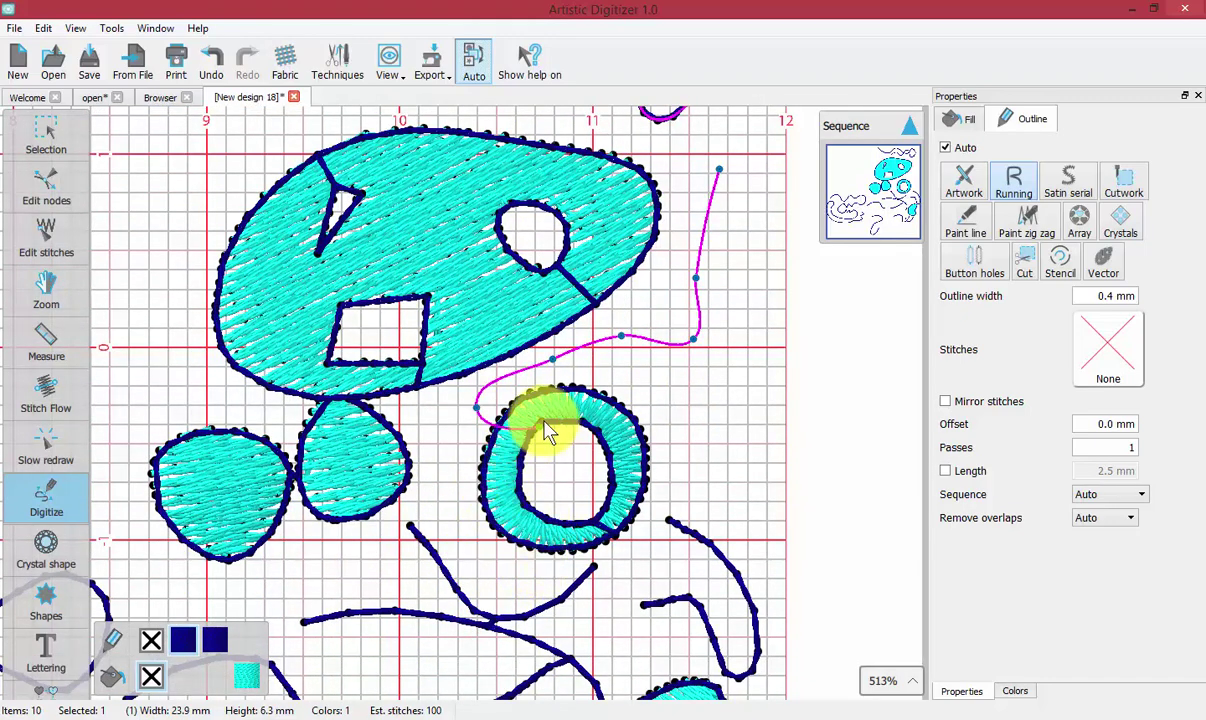
key(BackSpace)
Extend the outline with curve points that loop beside the ring and pass back over its upper edge.
click(667, 376)
click(705, 427)
click(662, 487)
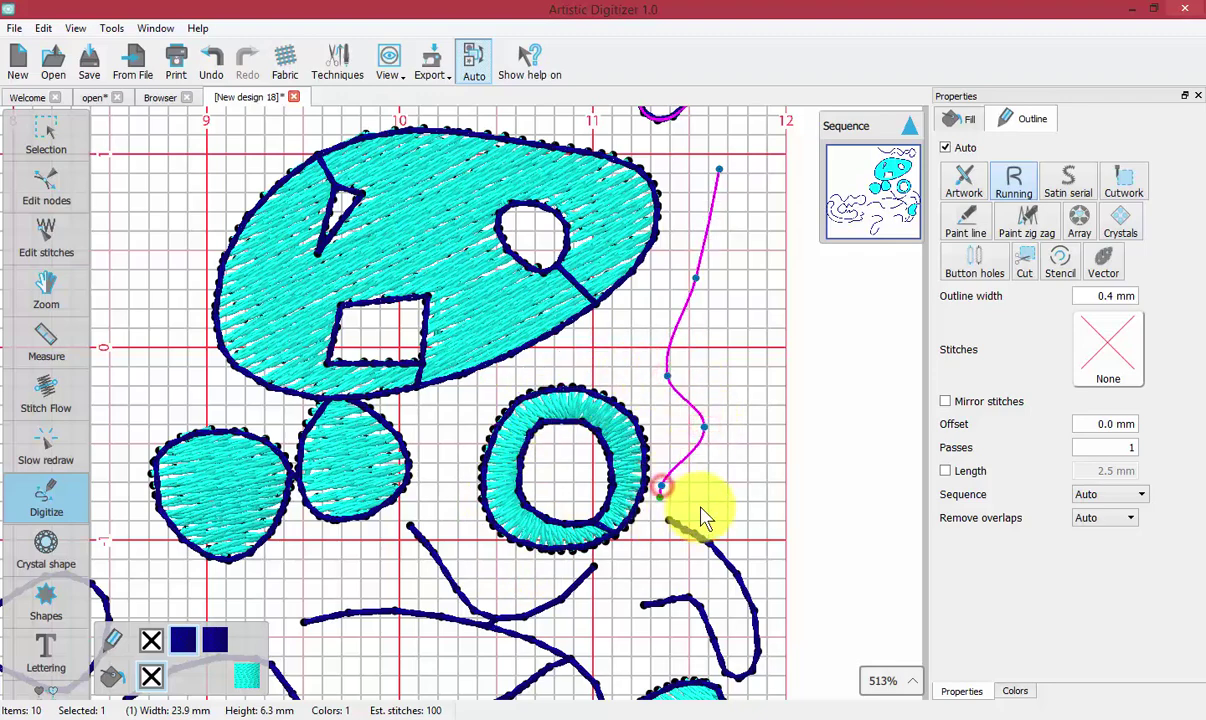
click(700, 506)
click(737, 418)
click(705, 346)
click(628, 355)
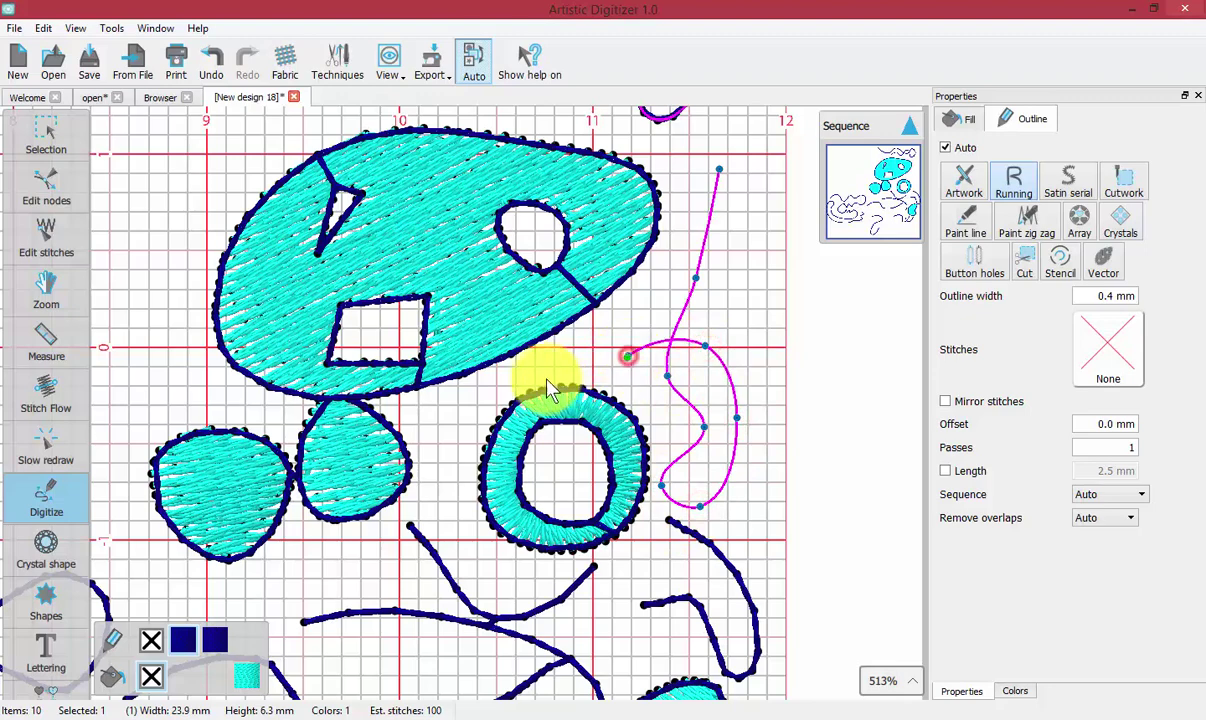
click(540, 374)
click(471, 414)
click(458, 440)
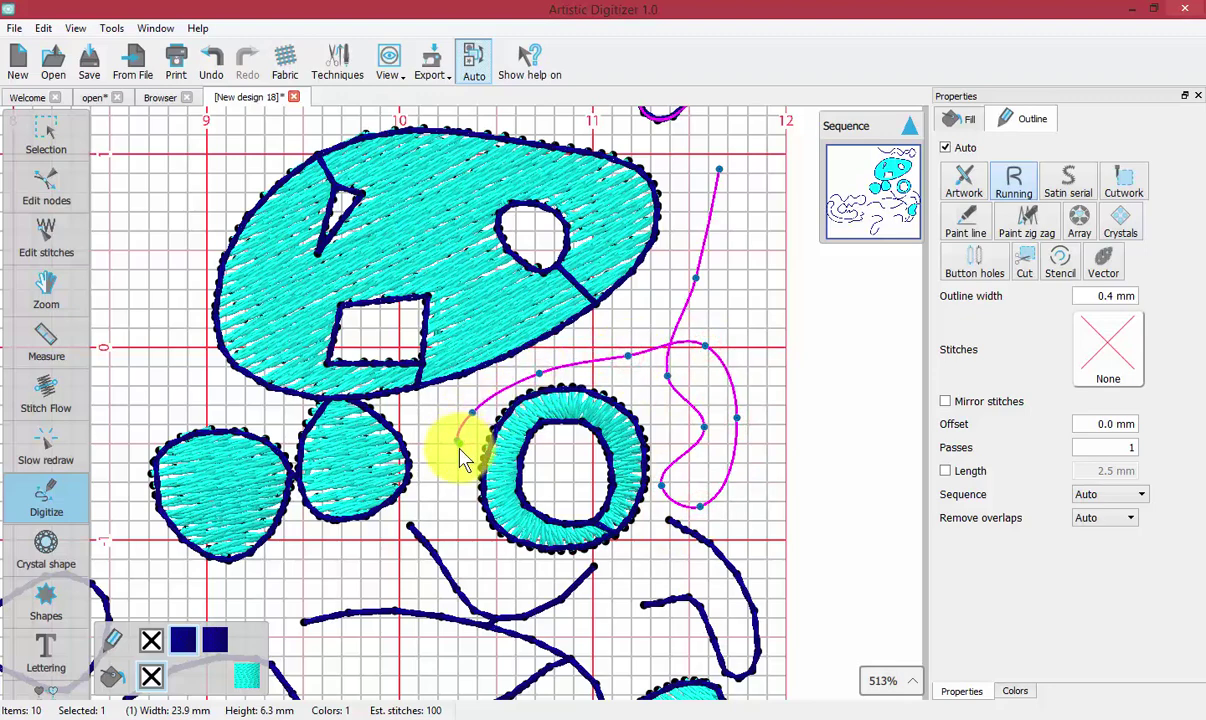
Delete the looping points one by one until only the outline's first two points remain.
key(BackSpace)
key(BackSpace)
key(BackSpace)
key(BackSpace)
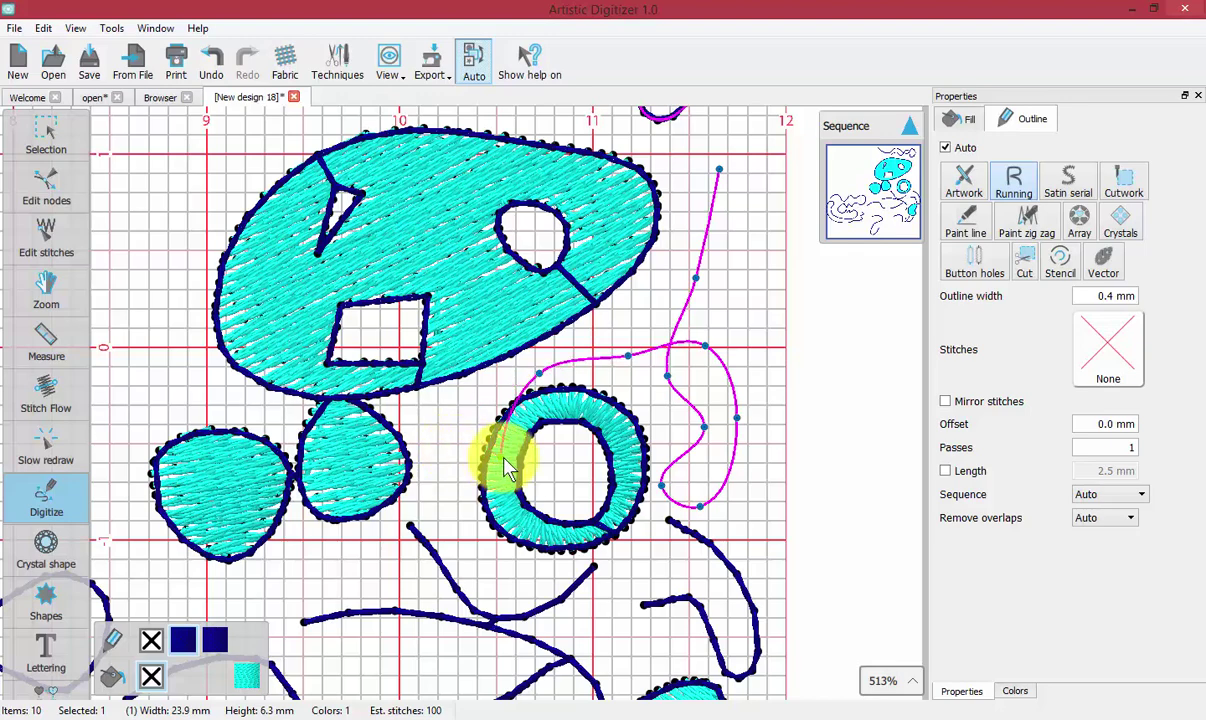
key(BackSpace)
key(BackSpace)
key(BackSpace)
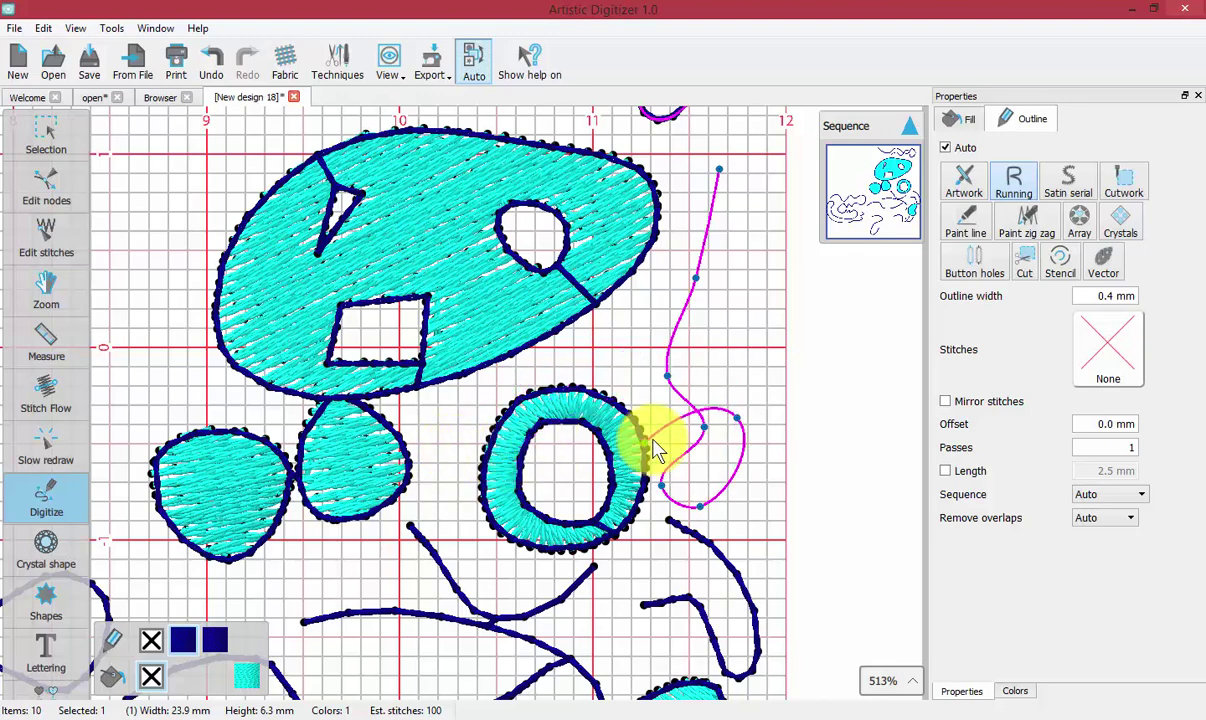
key(BackSpace)
key(BackSpace)
key(BackSpace)
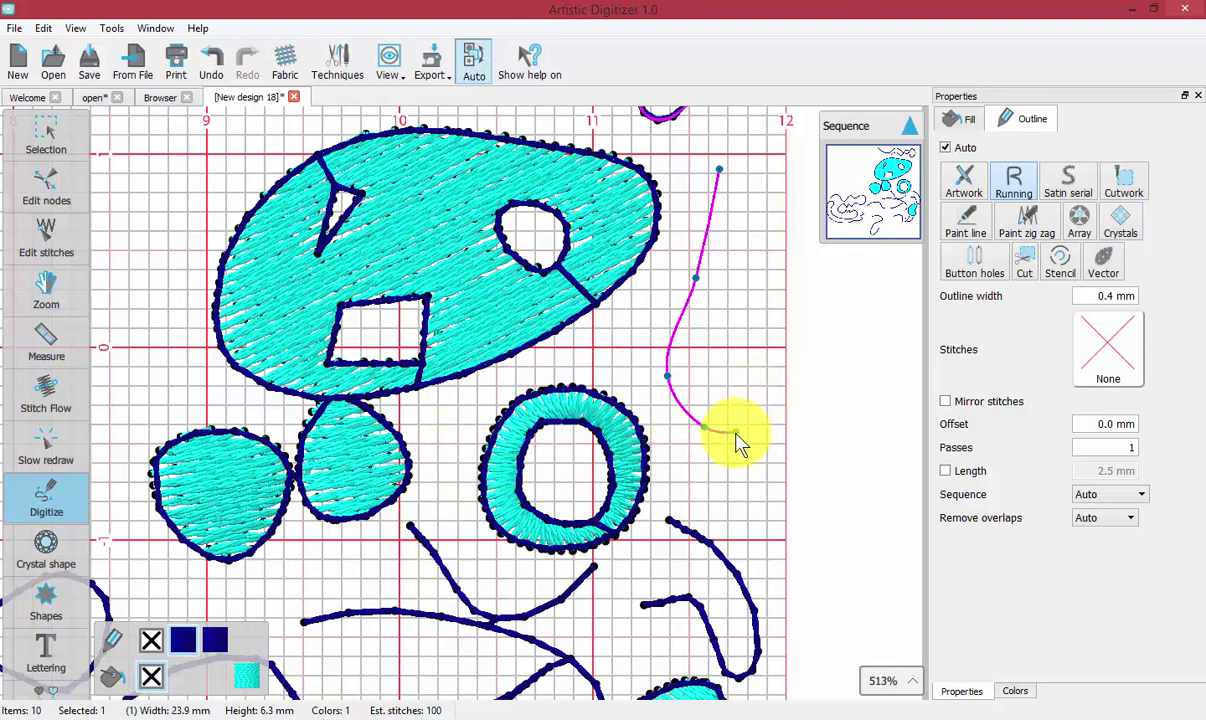
click(727, 437)
key(BackSpace)
Add four curve points forming a small hooked curve above the ring between 11 and 12, and end the shape, about 4.9 × 12.6 mm.
click(645, 327)
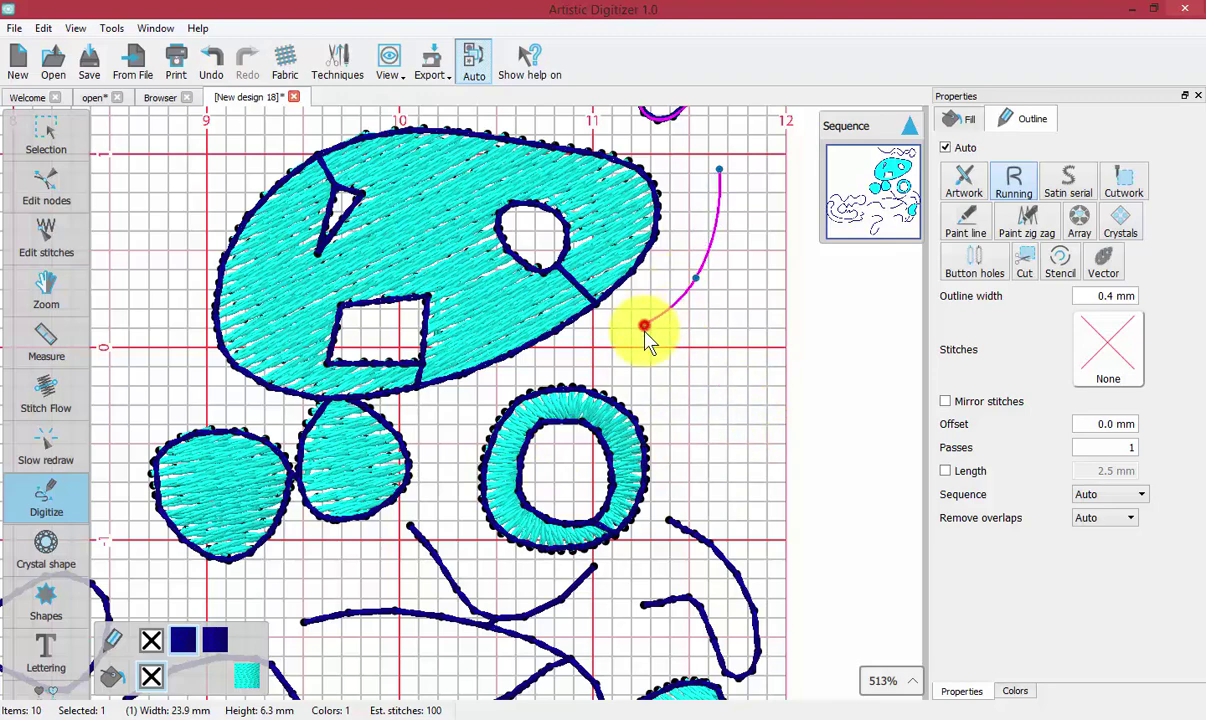
click(680, 361)
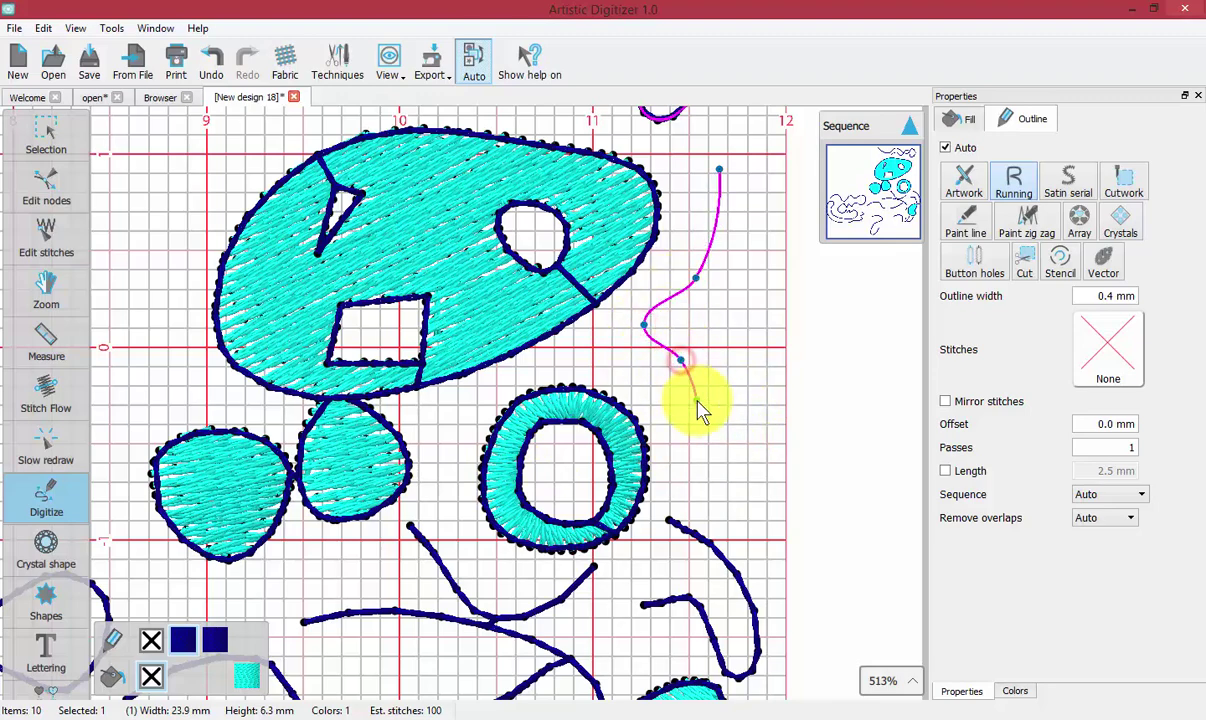
click(697, 400)
click(634, 369)
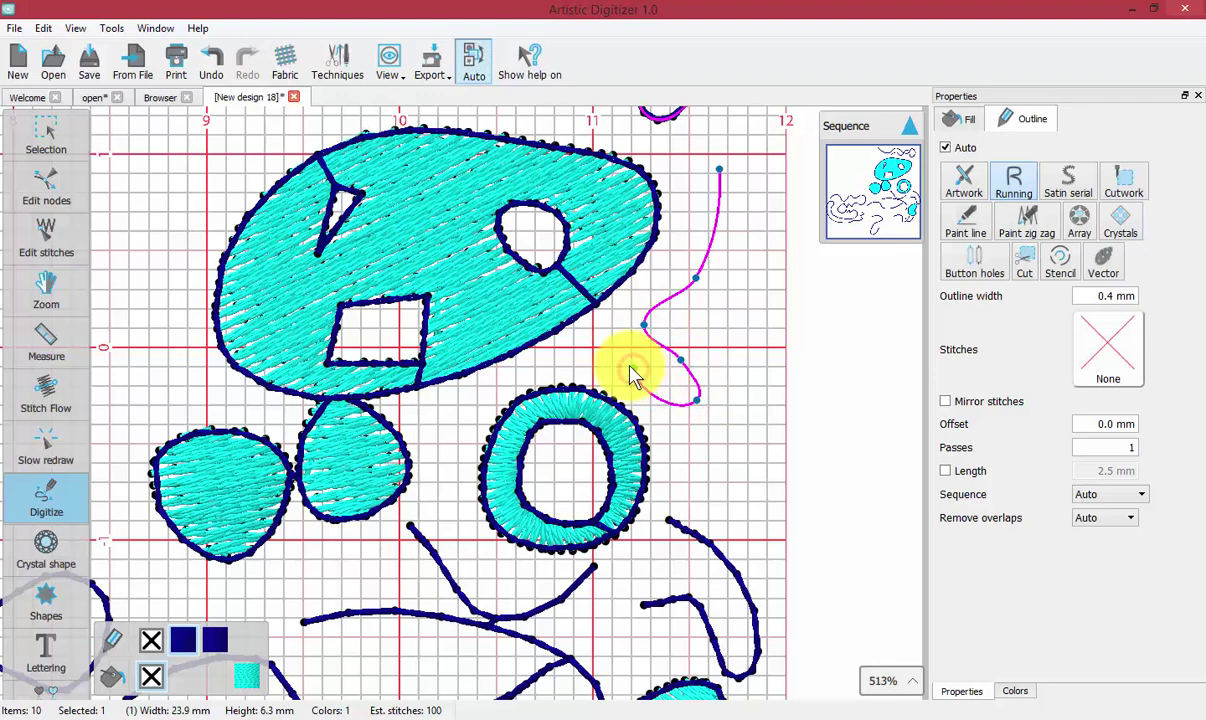
right_click(634, 366)
click(690, 405)
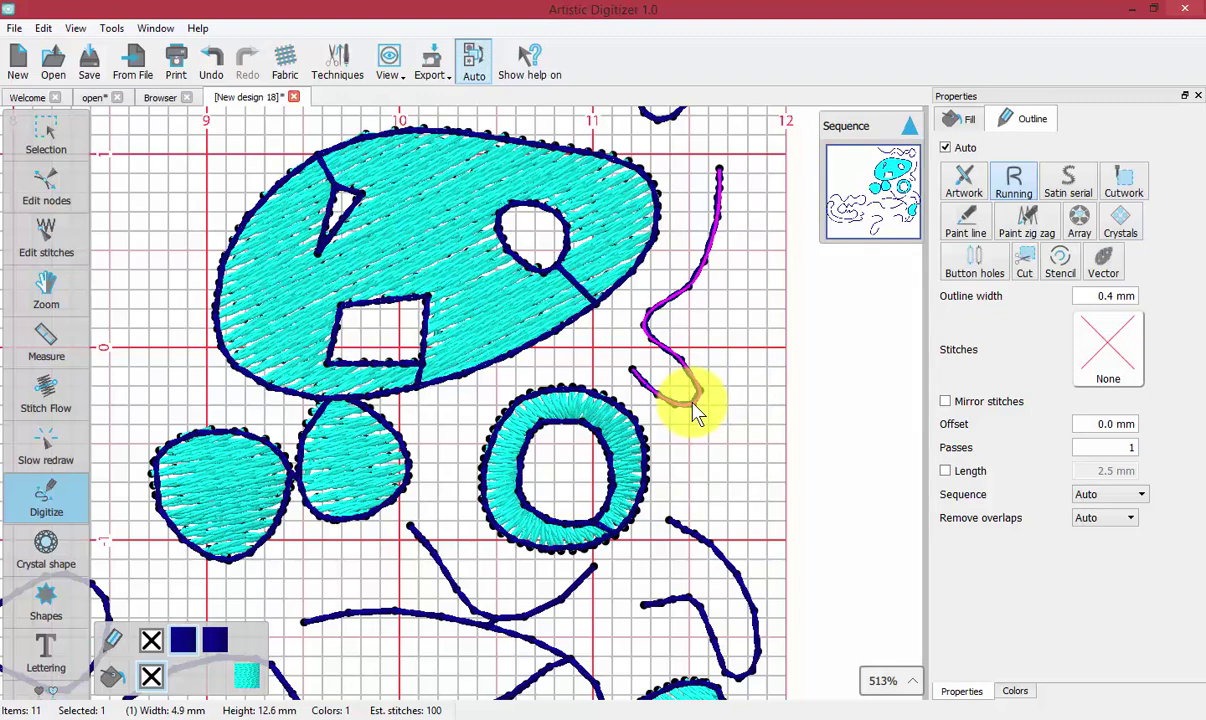
Draw an S-like freehand shape in the empty area beyond the large shape's 9 end, using smoothness level 10.0.
click(78, 498)
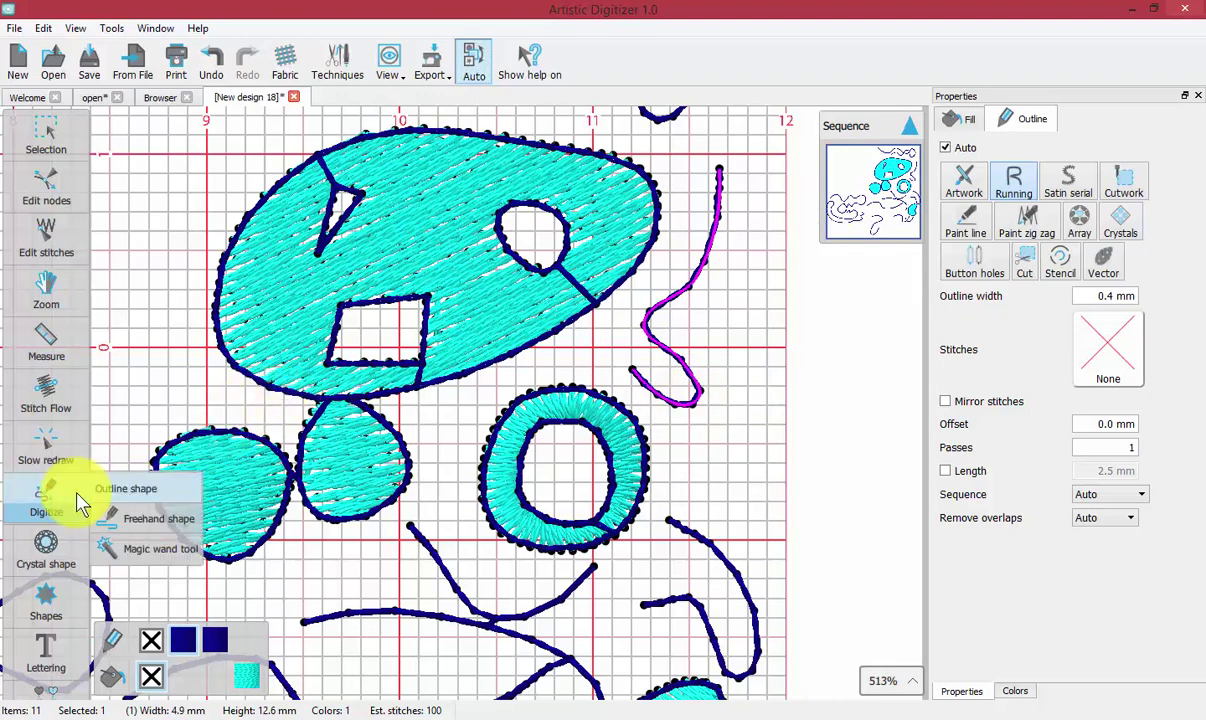
click(135, 519)
click(135, 519)
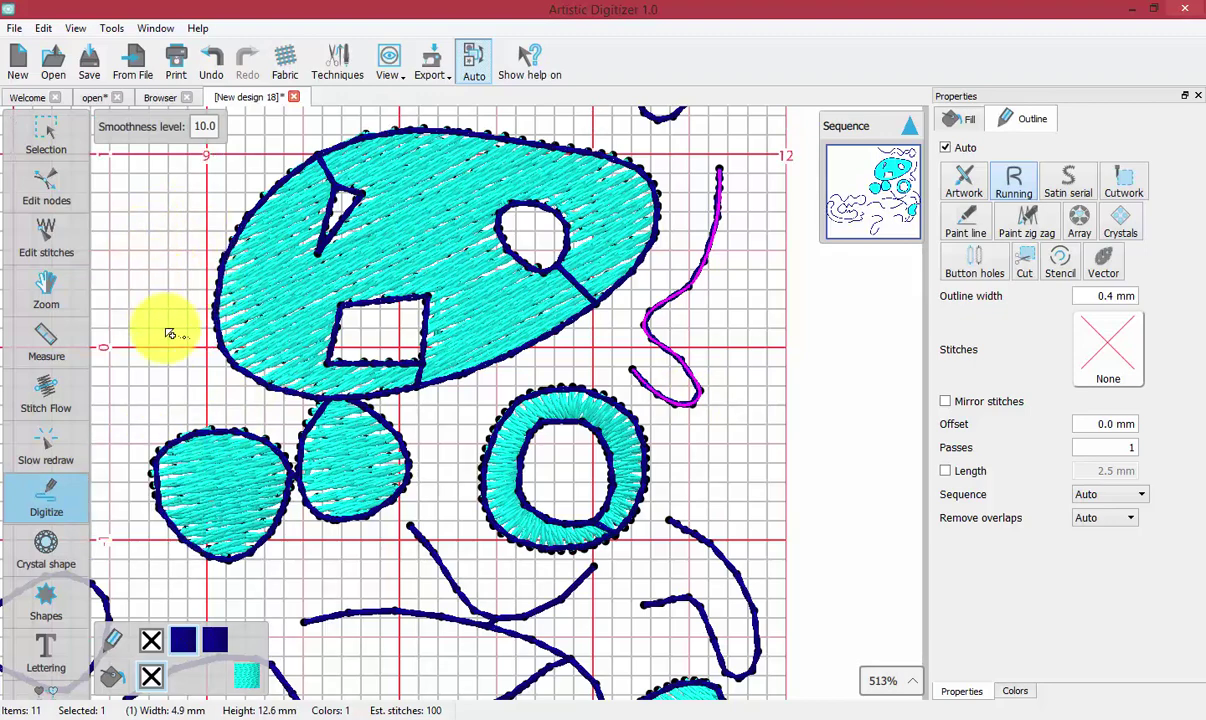
mouse_move(128, 263)
mouse_down()
mouse_move(147, 217)
mouse_move(167, 211)
mouse_move(180, 235)
mouse_move(139, 297)
mouse_move(146, 322)
mouse_move(189, 346)
mouse_move(194, 372)
mouse_move(158, 380)
mouse_move(121, 342)
mouse_up()
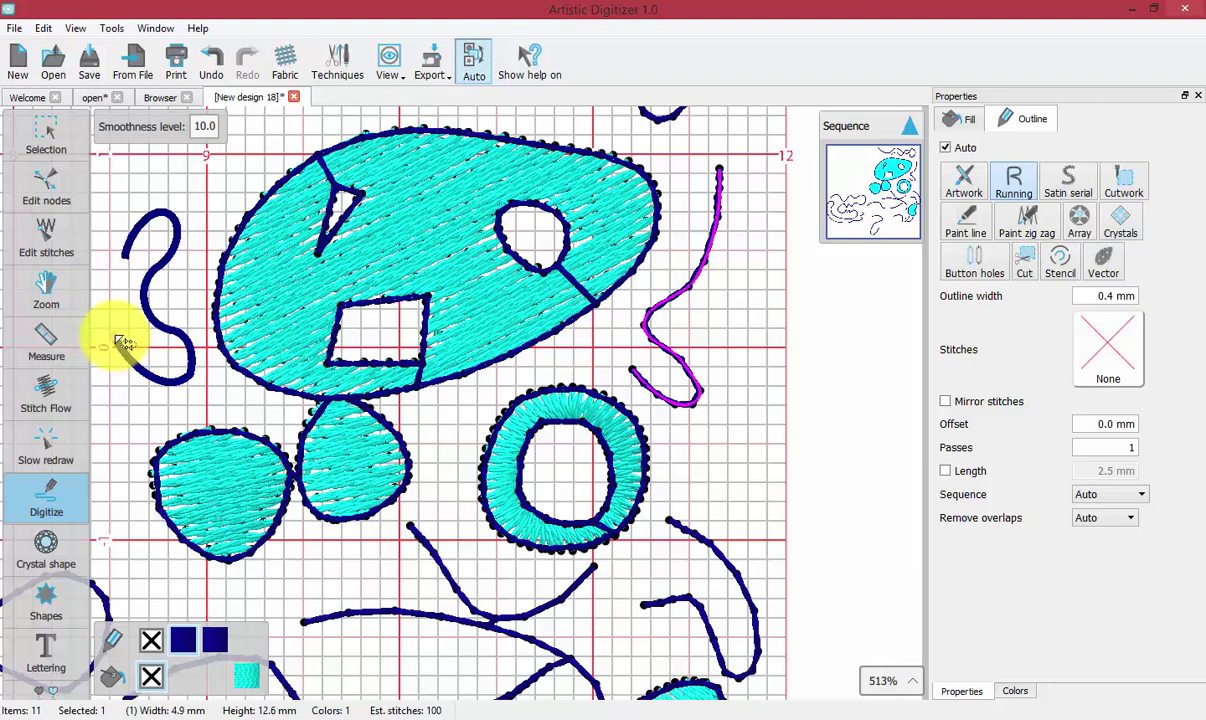
Add crossing freehand strokes over the S-like stroke beside the large shape and end the shape, about 7.3 × 11.3 mm.
click(112, 305)
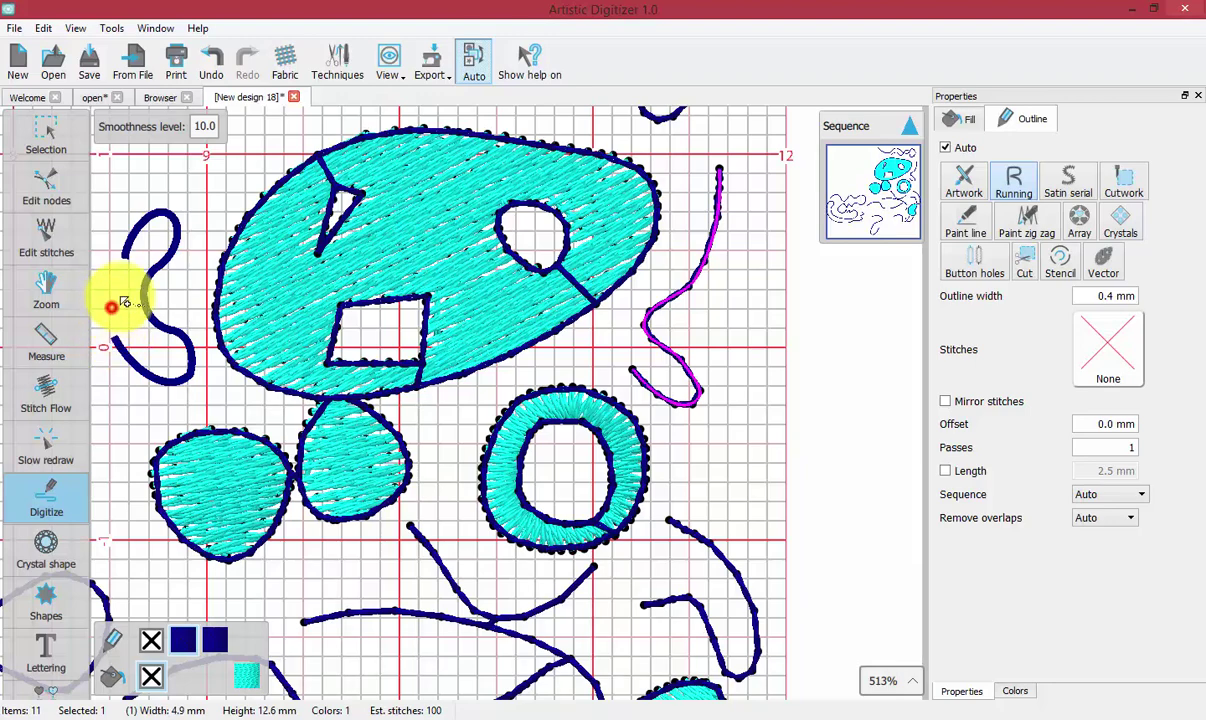
mouse_move(122, 300)
mouse_down()
mouse_move(162, 301)
mouse_move(208, 243)
mouse_up()
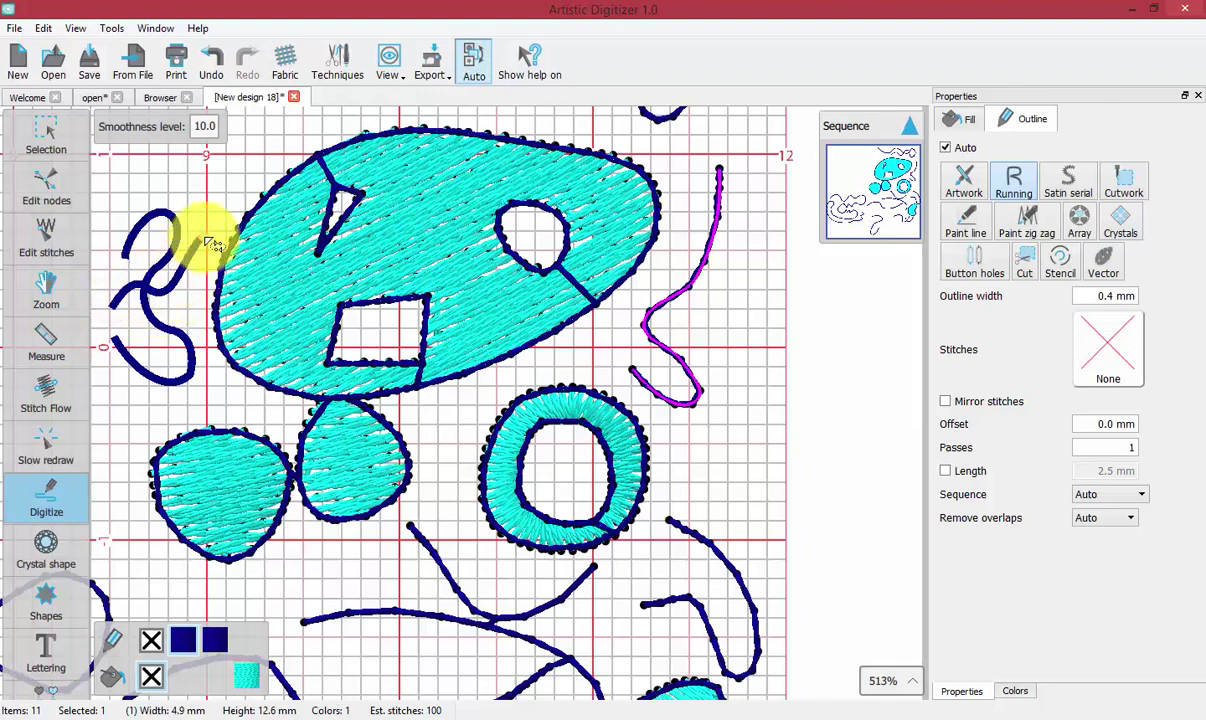
mouse_move(205, 183)
mouse_down()
mouse_move(144, 217)
mouse_move(151, 263)
mouse_move(269, 409)
mouse_up()
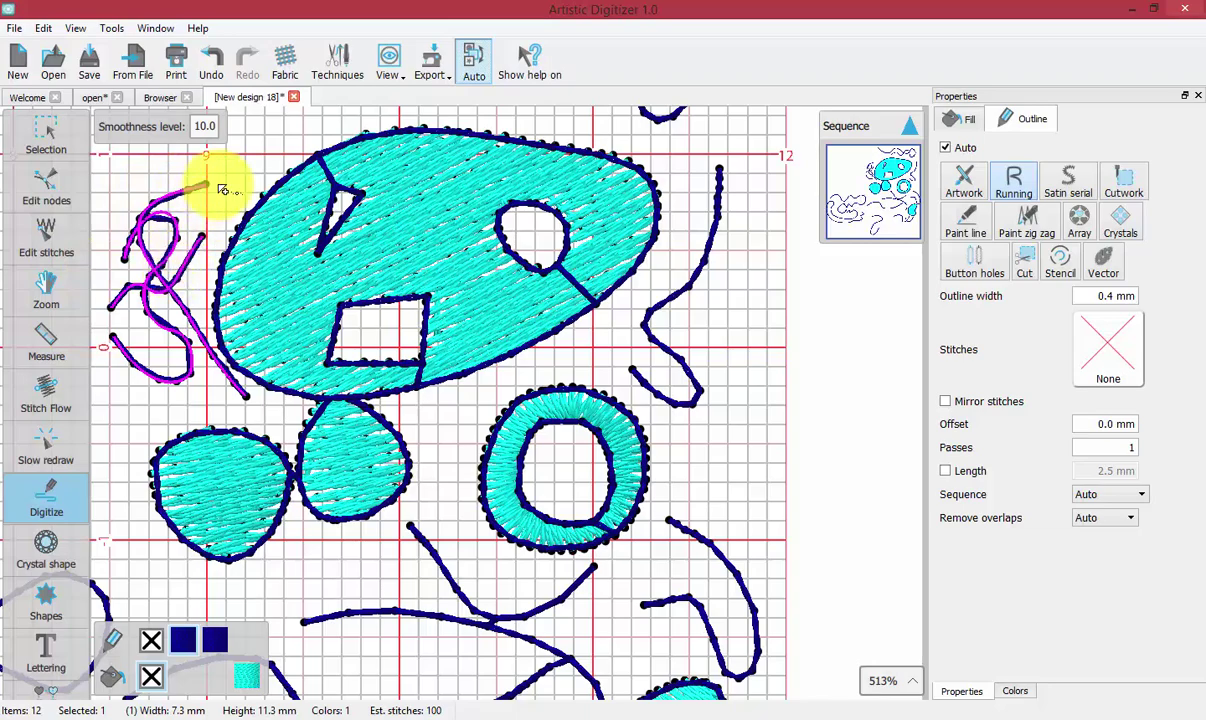
key(Escape)
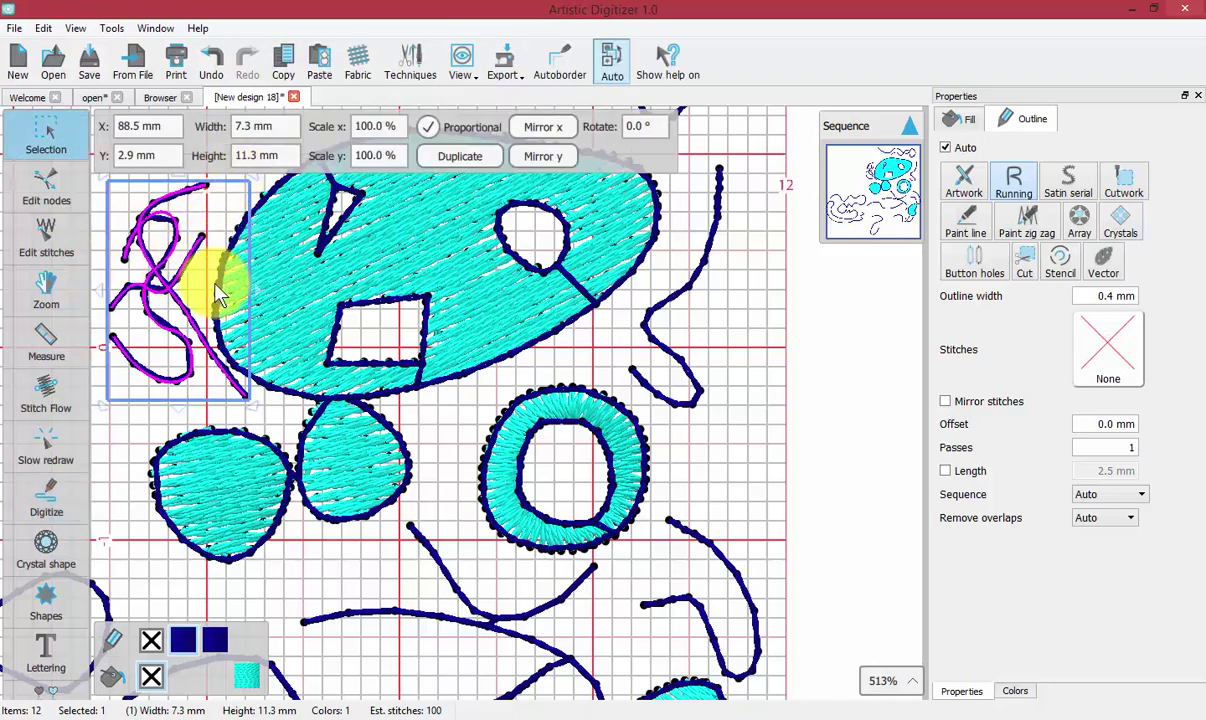
Draw a closed, wavy freehand shape about 14.0 × 8.4 mm between 7 and 8, with a small hole inside, and end it.
scroll(220, 293, up, 3)
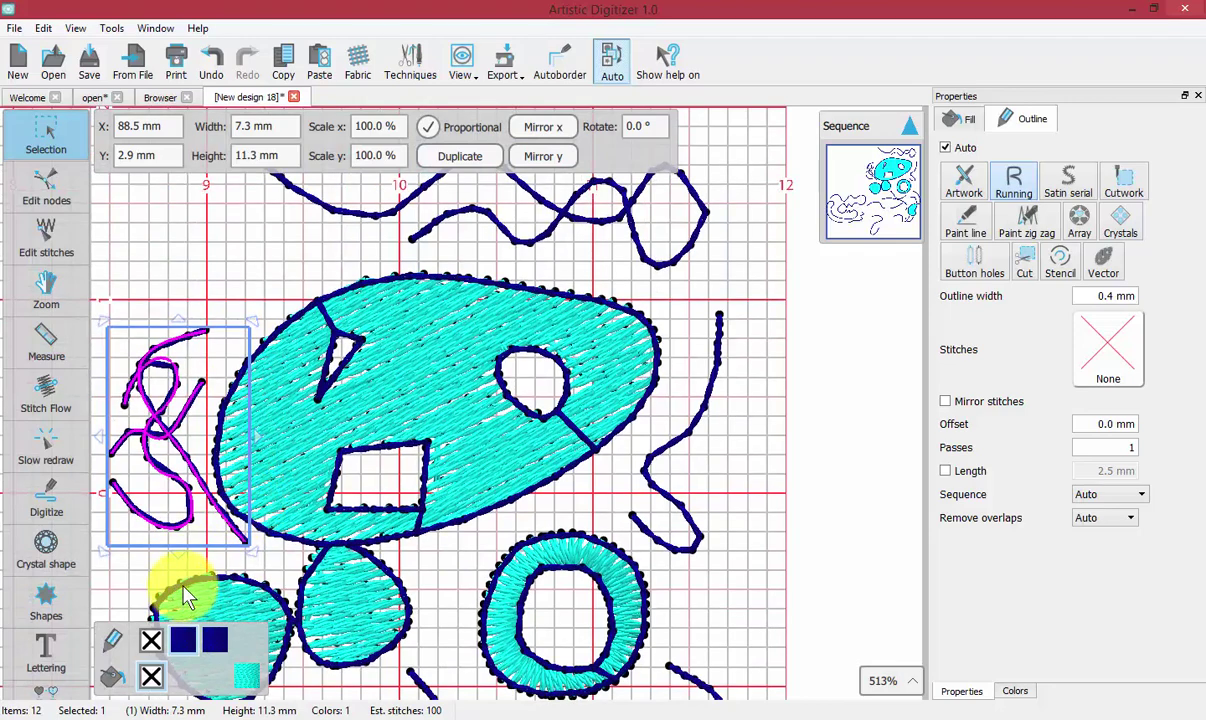
scroll(183, 590, left, 7)
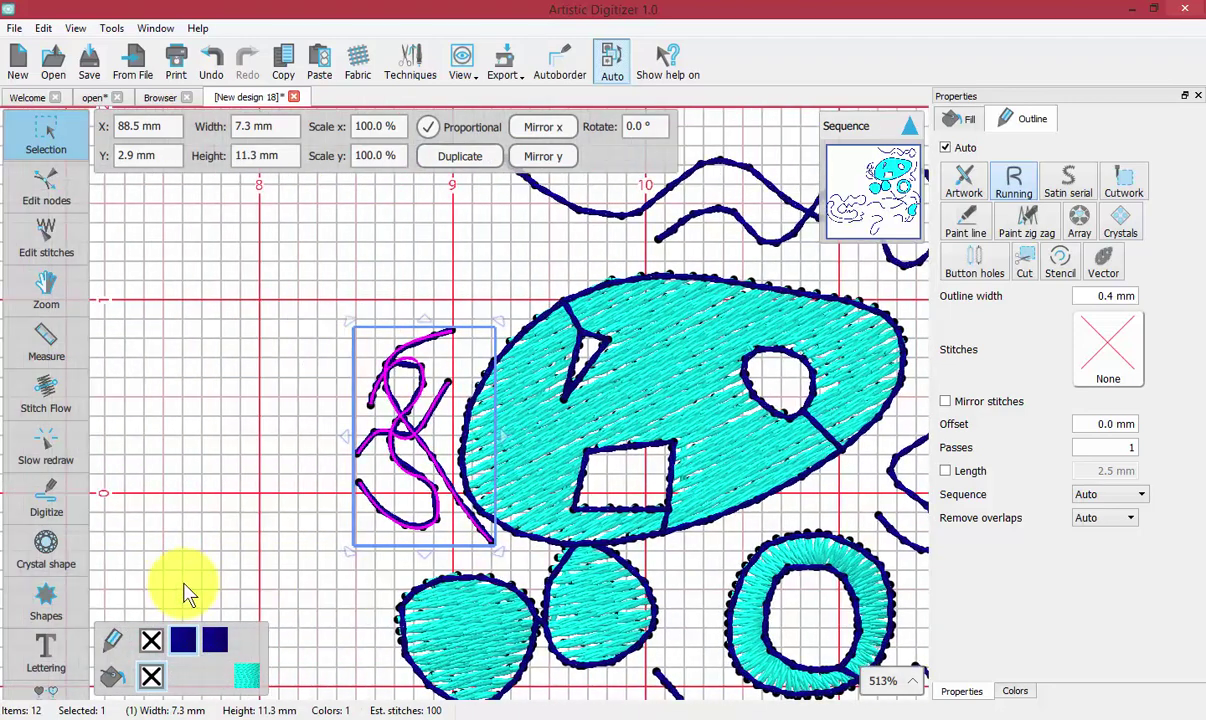
scroll(290, 462, left, 1)
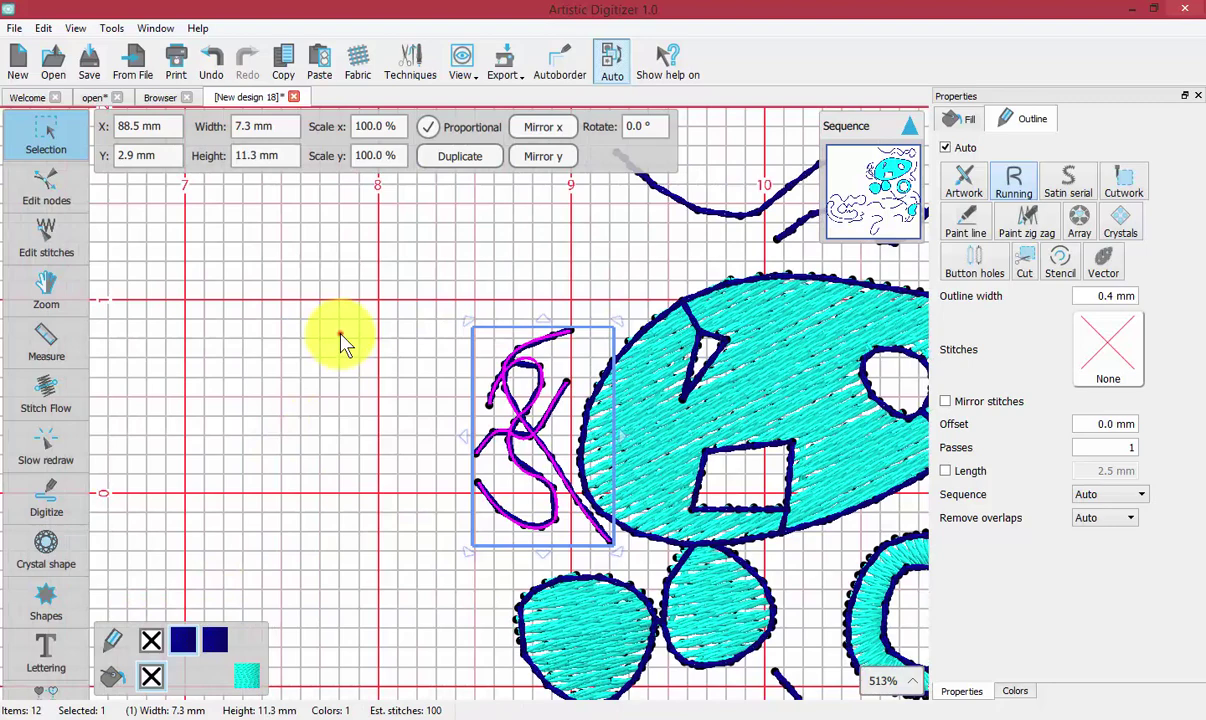
click(340, 340)
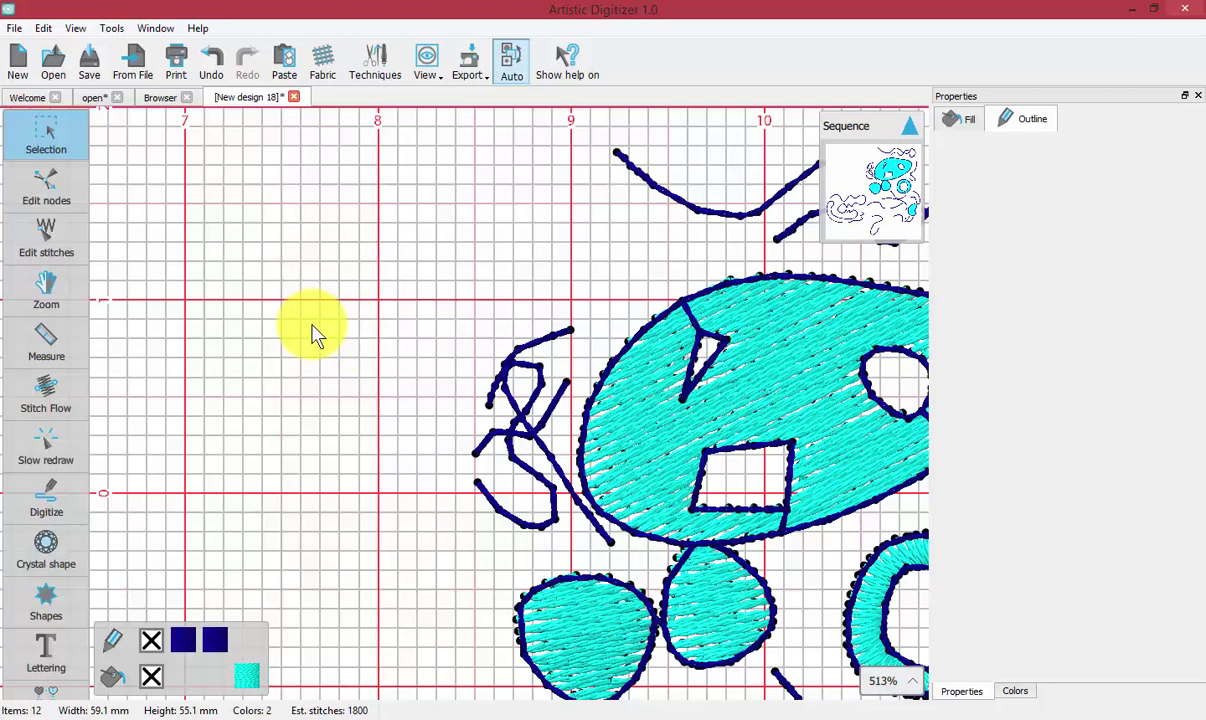
click(50, 500)
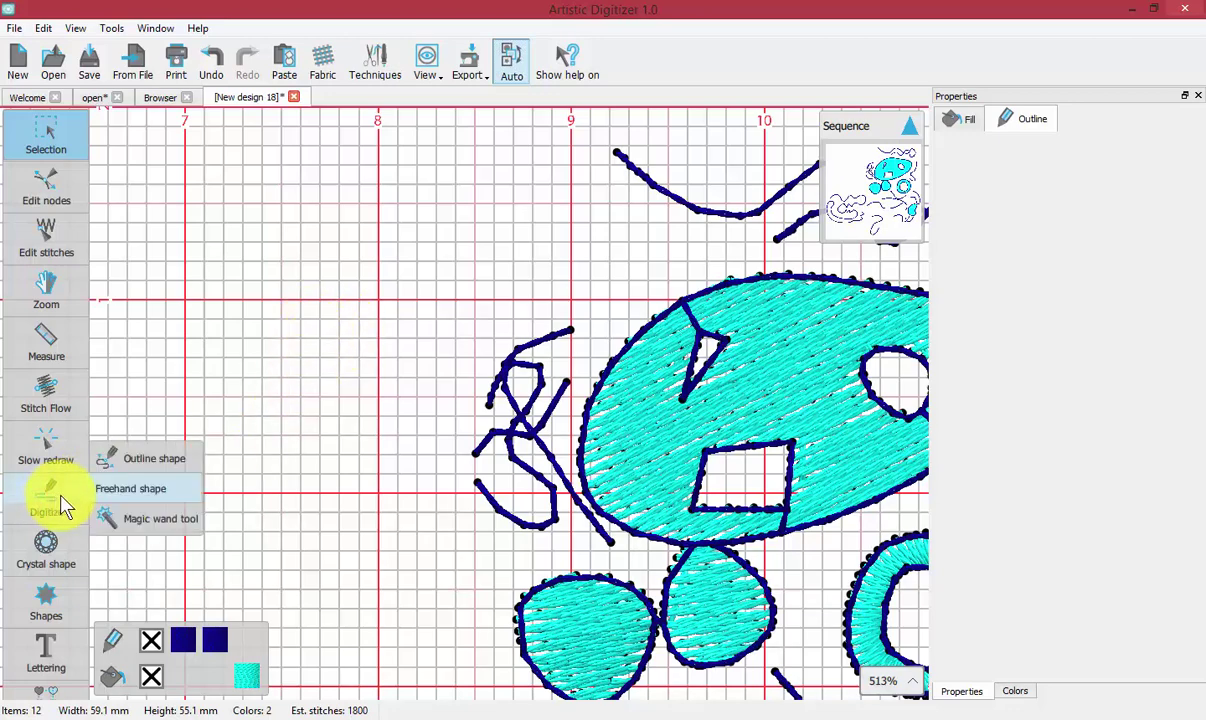
click(127, 488)
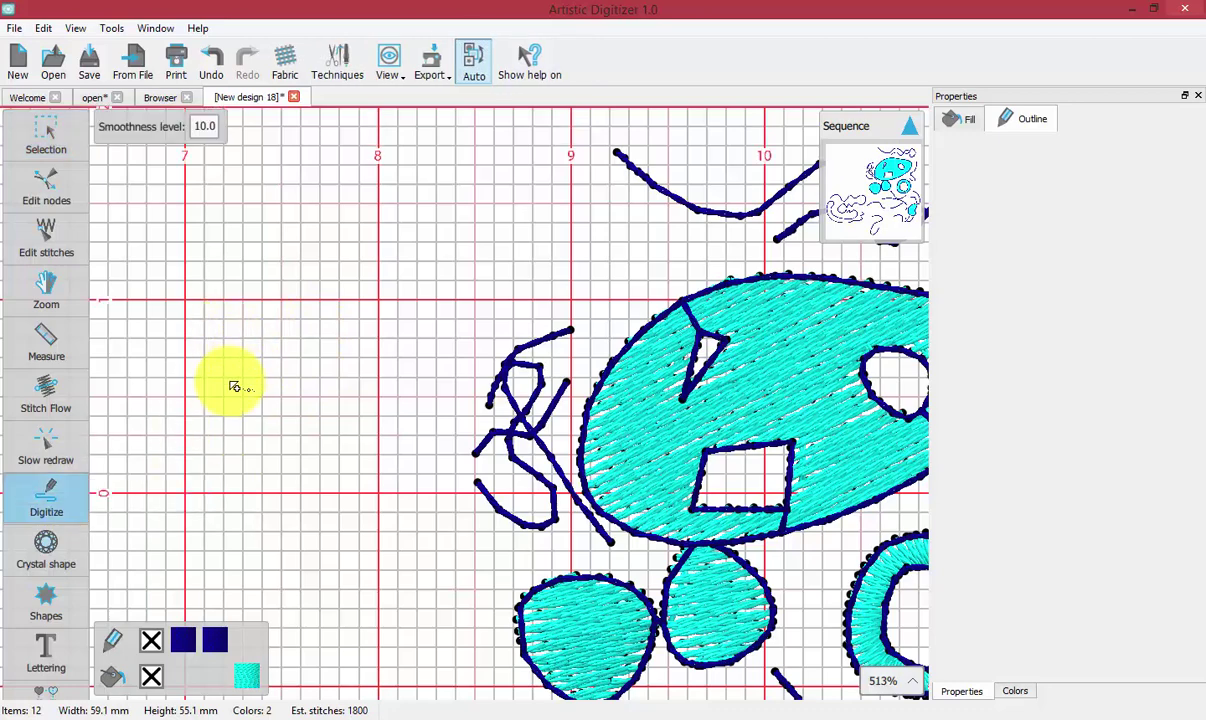
mouse_move(237, 398)
mouse_down()
mouse_move(297, 376)
mouse_move(339, 334)
mouse_move(389, 380)
mouse_move(328, 421)
mouse_move(369, 451)
mouse_move(413, 358)
mouse_move(434, 401)
mouse_move(413, 458)
mouse_move(369, 481)
mouse_move(299, 462)
mouse_move(271, 436)
mouse_move(230, 458)
mouse_move(174, 423)
mouse_move(174, 390)
mouse_move(230, 425)
mouse_up()
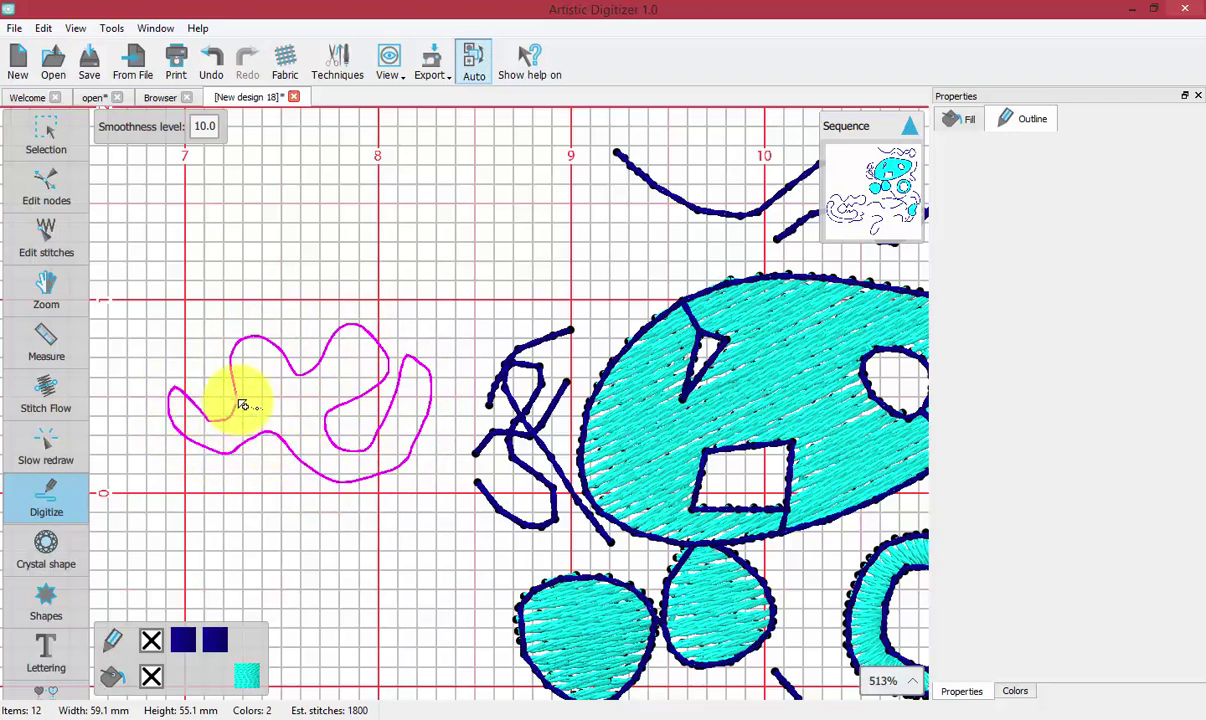
drag(244, 405, 239, 399)
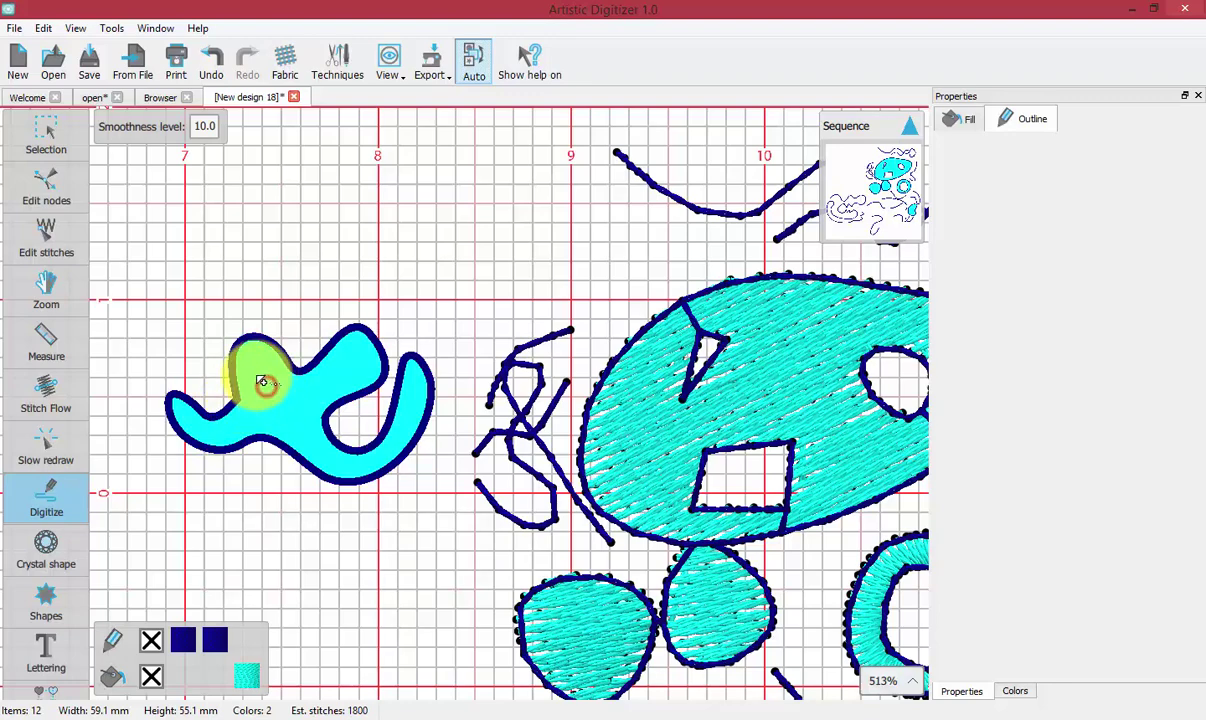
mouse_move(253, 388)
mouse_down()
mouse_move(264, 412)
mouse_move(285, 410)
mouse_move(296, 402)
mouse_move(278, 392)
mouse_move(281, 378)
mouse_up()
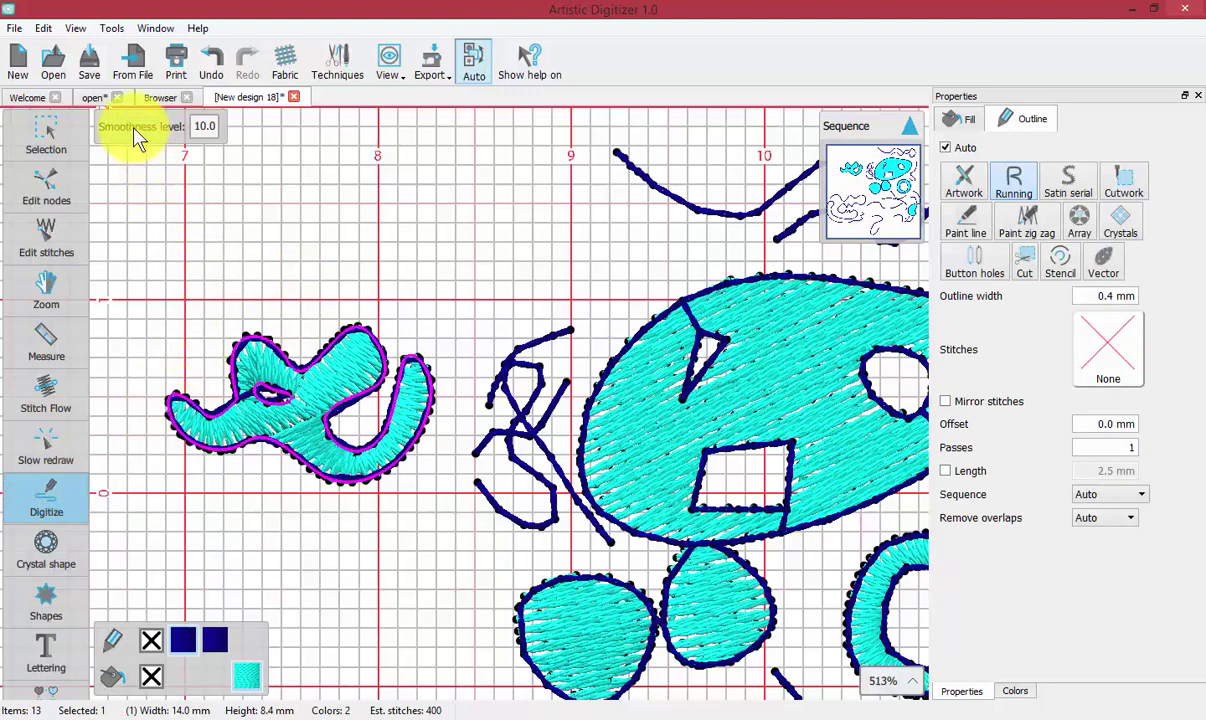
Draw a wavy freehand line above the closed shape at smoothness 10.0, and a second line beneath it at smoothness 0.
mouse_move(148, 285)
mouse_down()
mouse_move(231, 274)
mouse_move(254, 226)
mouse_move(268, 258)
mouse_move(312, 232)
mouse_move(381, 246)
mouse_move(488, 241)
mouse_up()
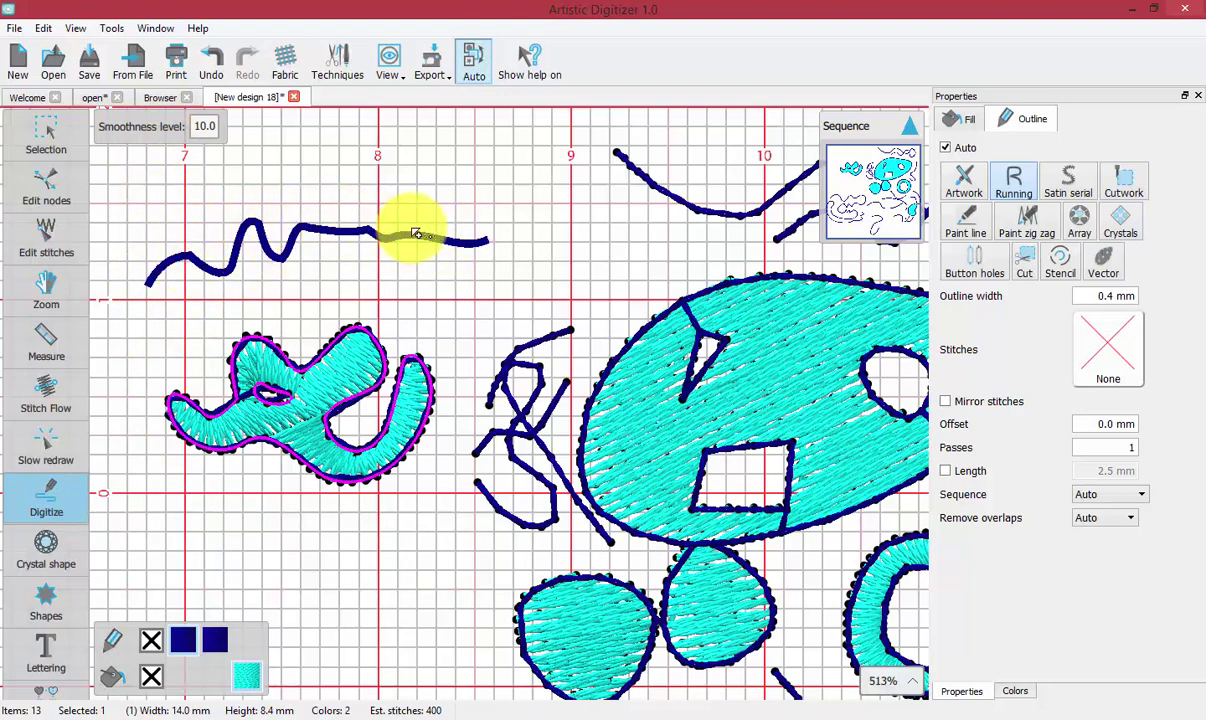
mouse_move(196, 125)
mouse_down()
mouse_move(247, 137)
mouse_move(161, 315)
mouse_move(151, 312)
mouse_up()
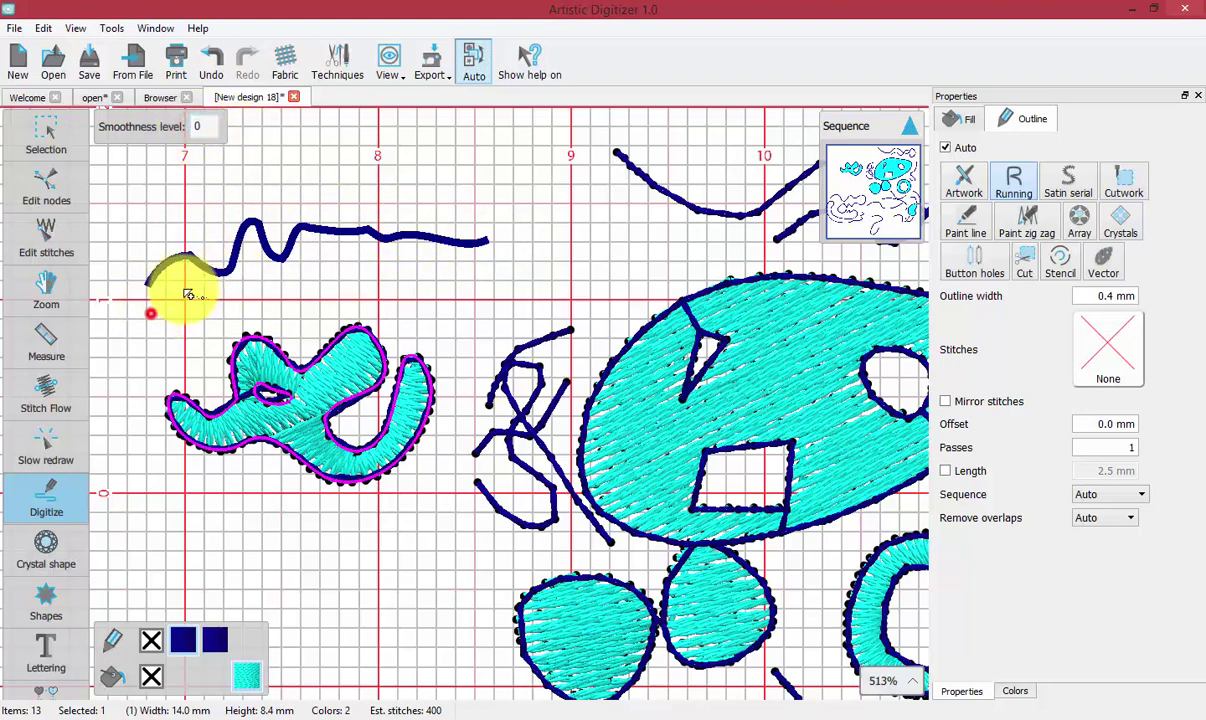
mouse_move(262, 274)
mouse_down()
mouse_move(343, 260)
mouse_move(438, 275)
mouse_move(520, 267)
mouse_up()
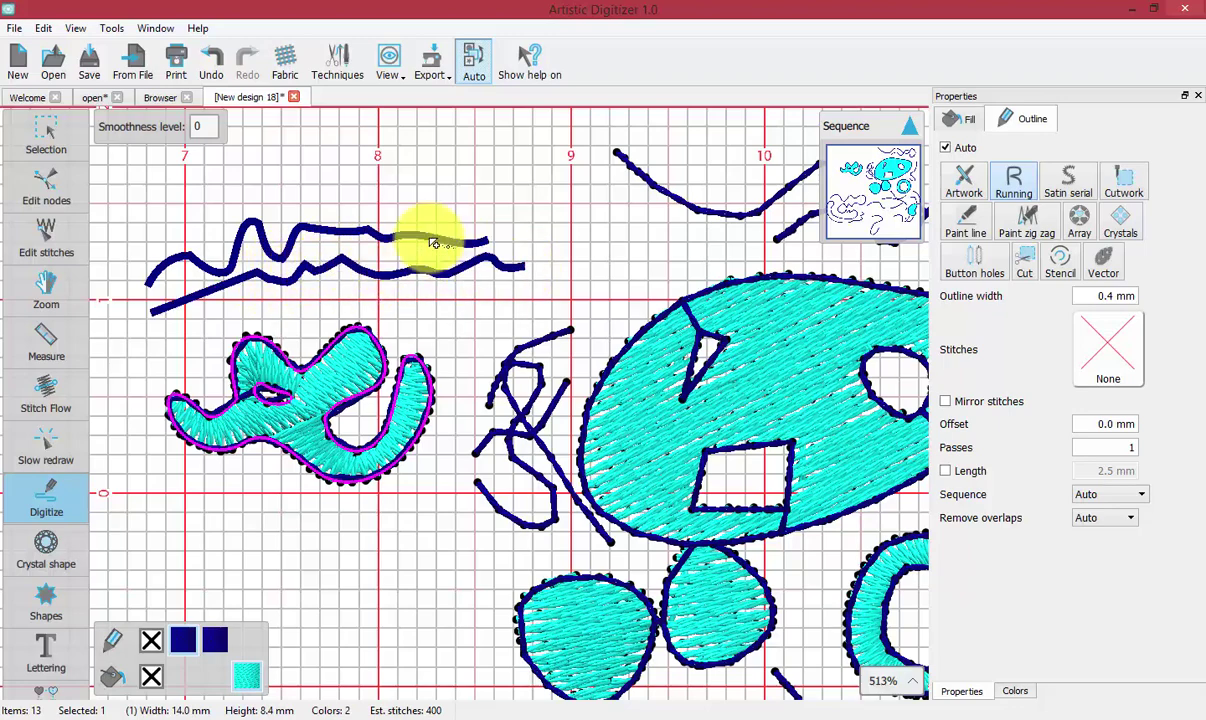
Set the smoothness level to 25 and draw a third long freehand line above the other two.
click(197, 126)
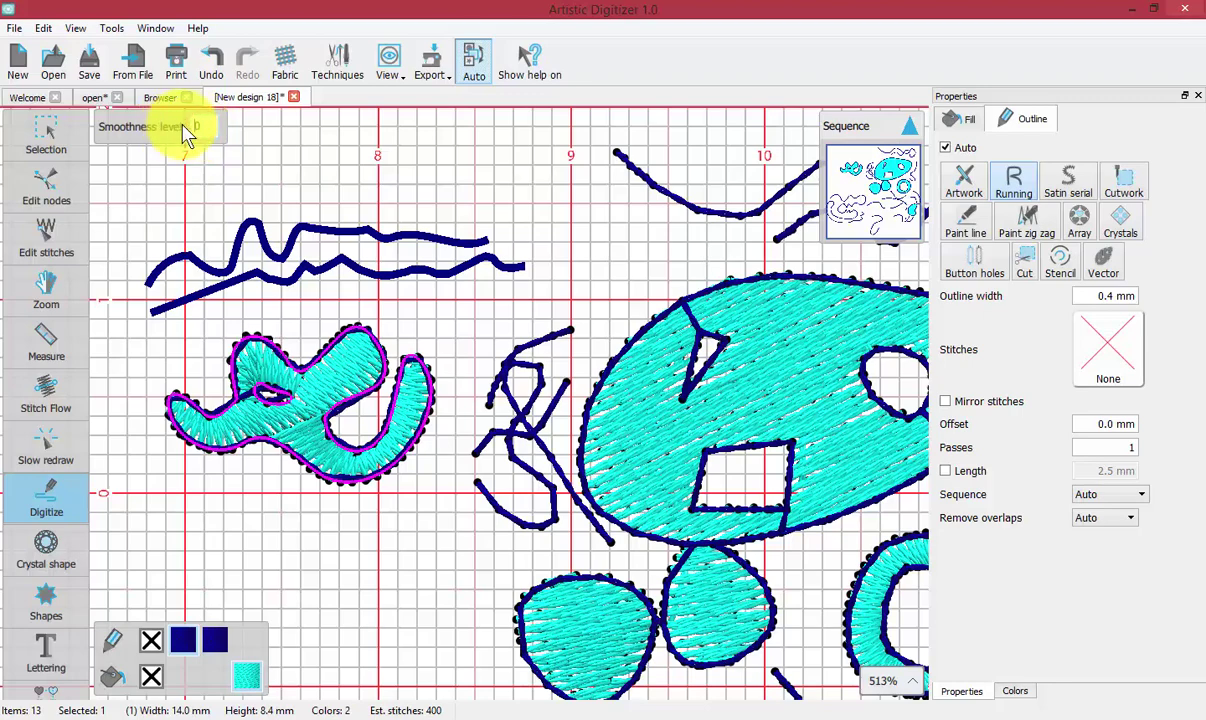
click(201, 125)
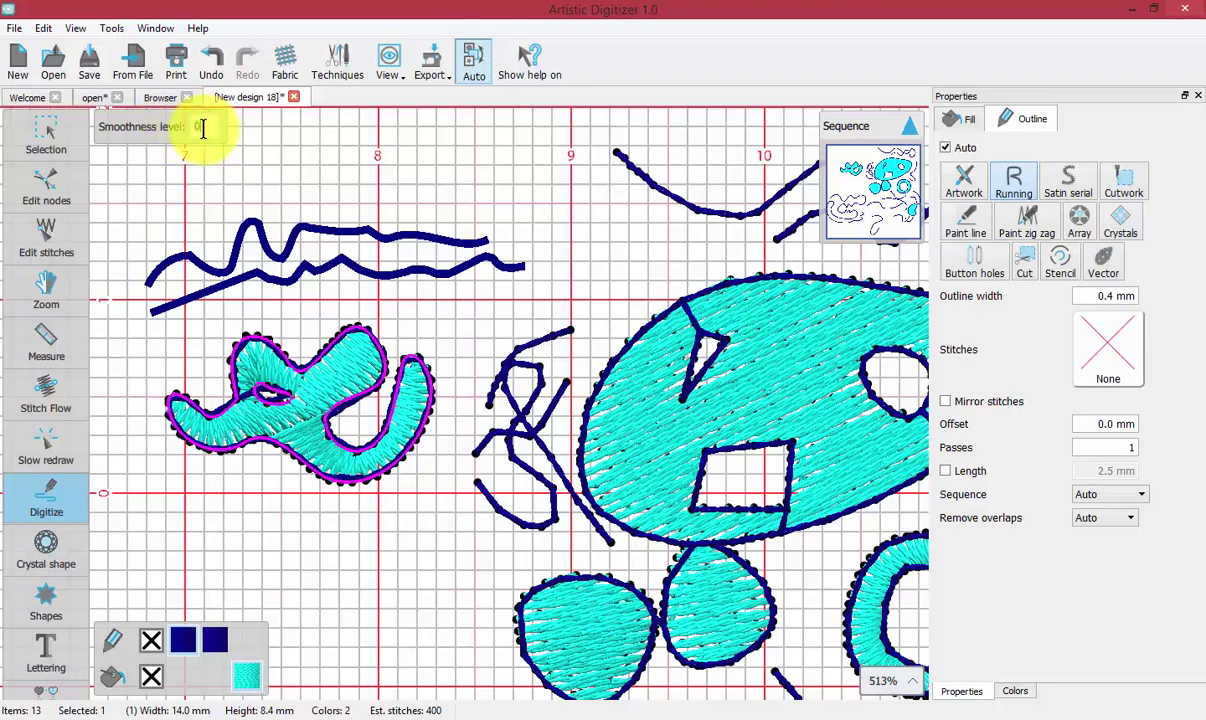
drag(181, 197, 165, 208)
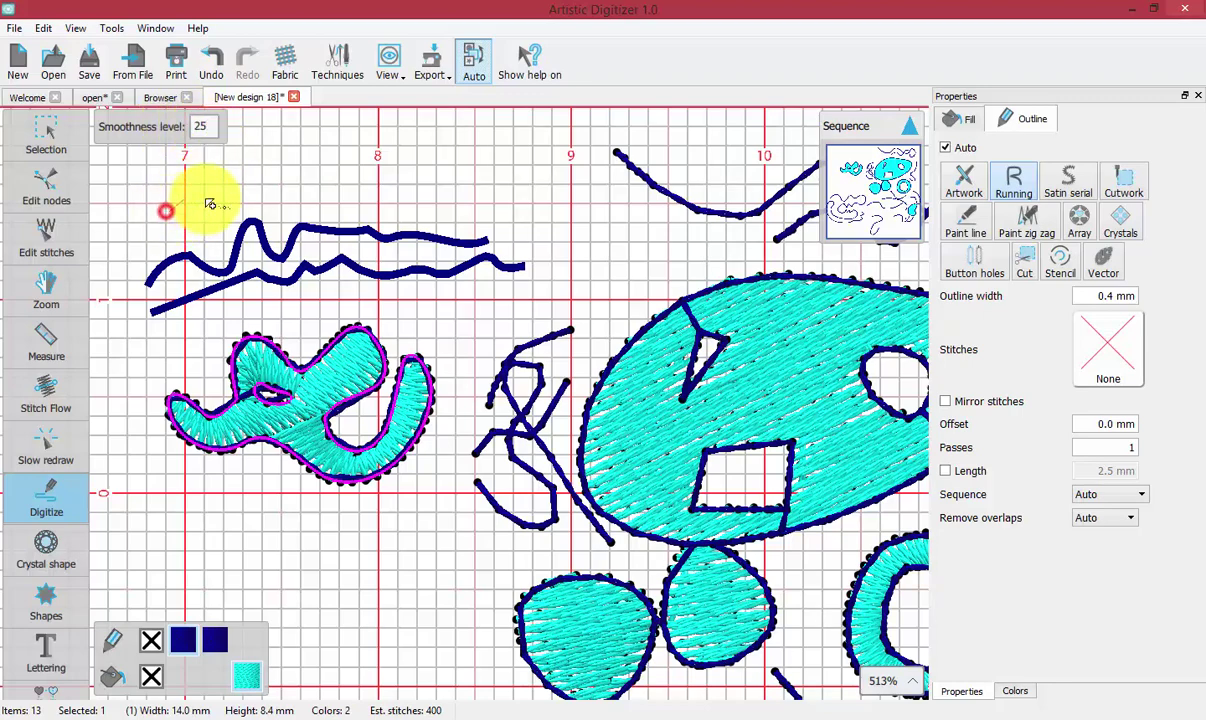
mouse_move(252, 188)
mouse_down()
mouse_move(454, 187)
mouse_move(580, 207)
mouse_up()
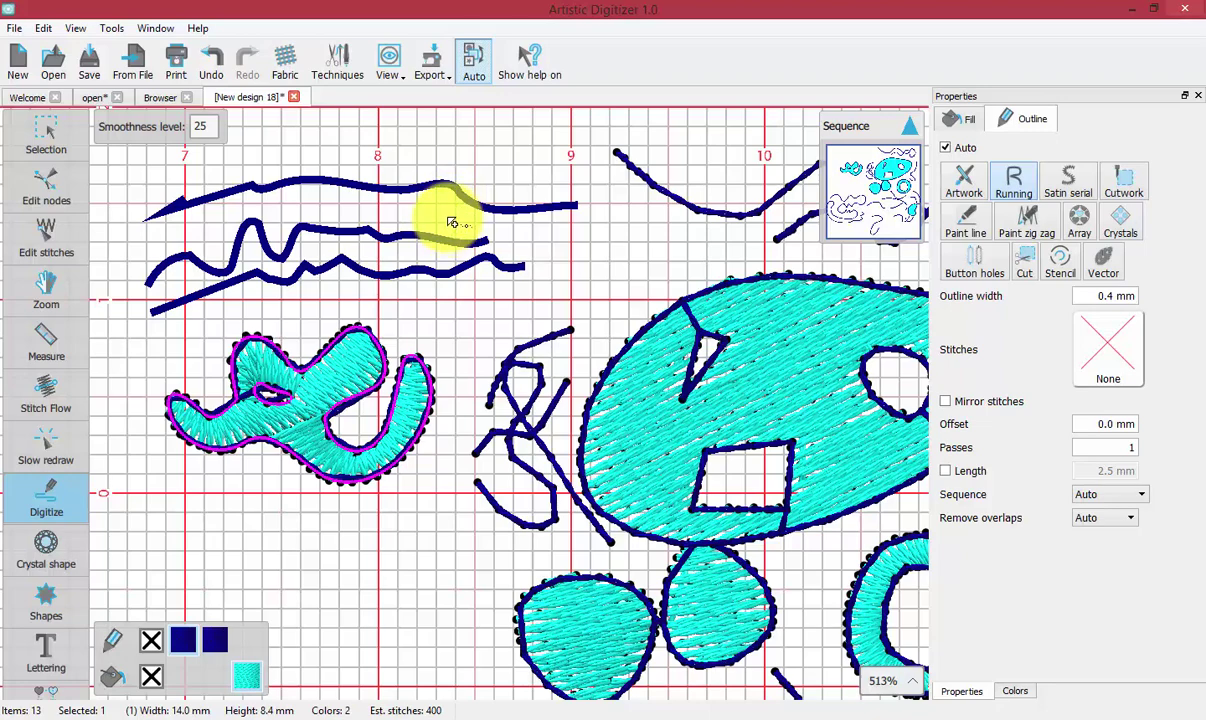
Set the smoothness level to 10, add a fourth freehand line above the others, and end the shape, about 24.6 × 9.4 mm.
click(207, 126)
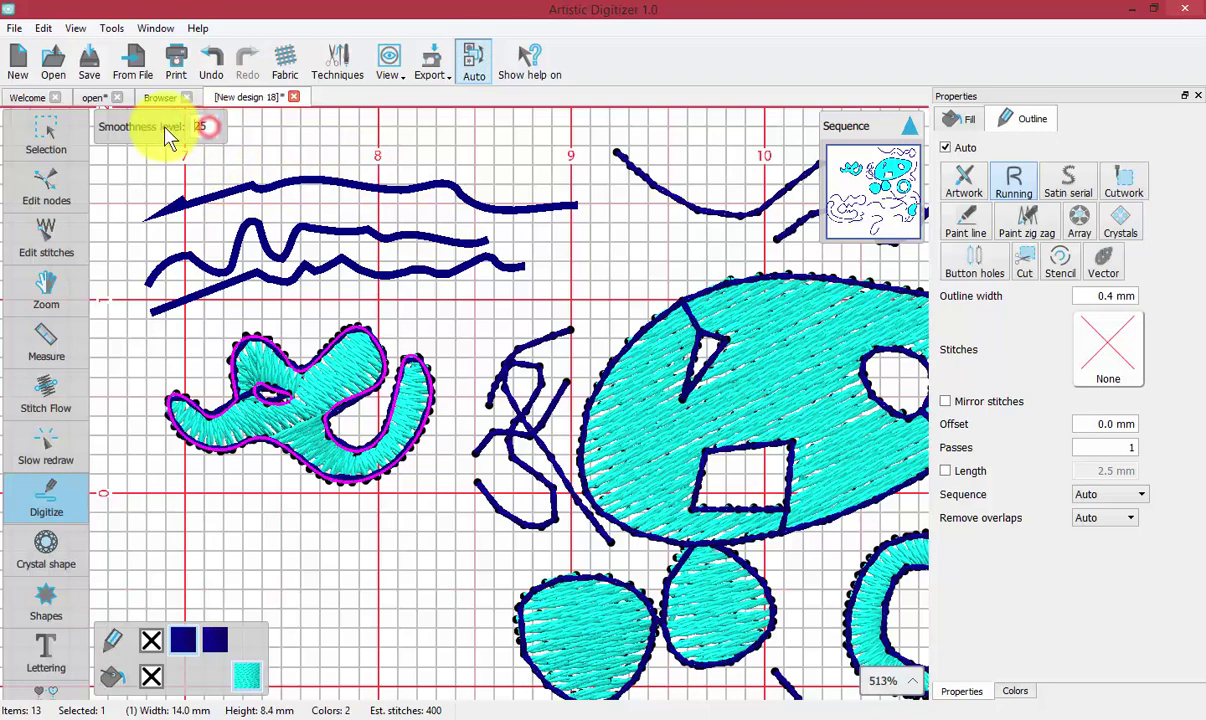
click(205, 125)
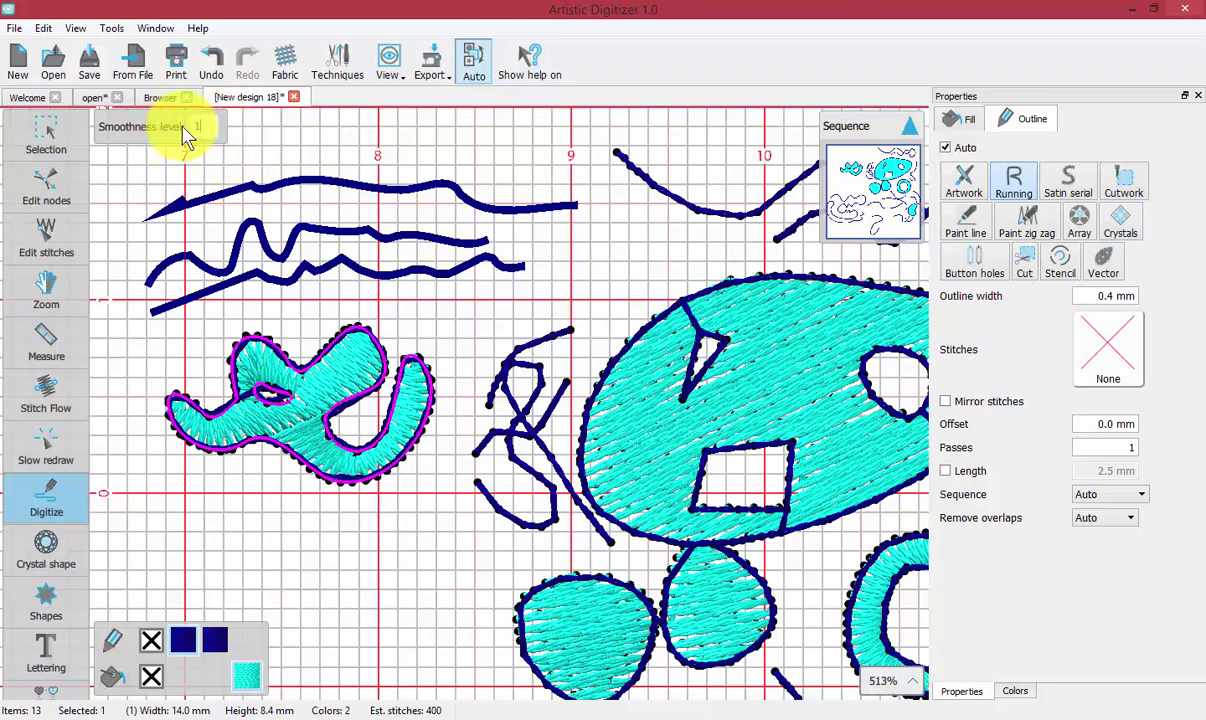
text(0)
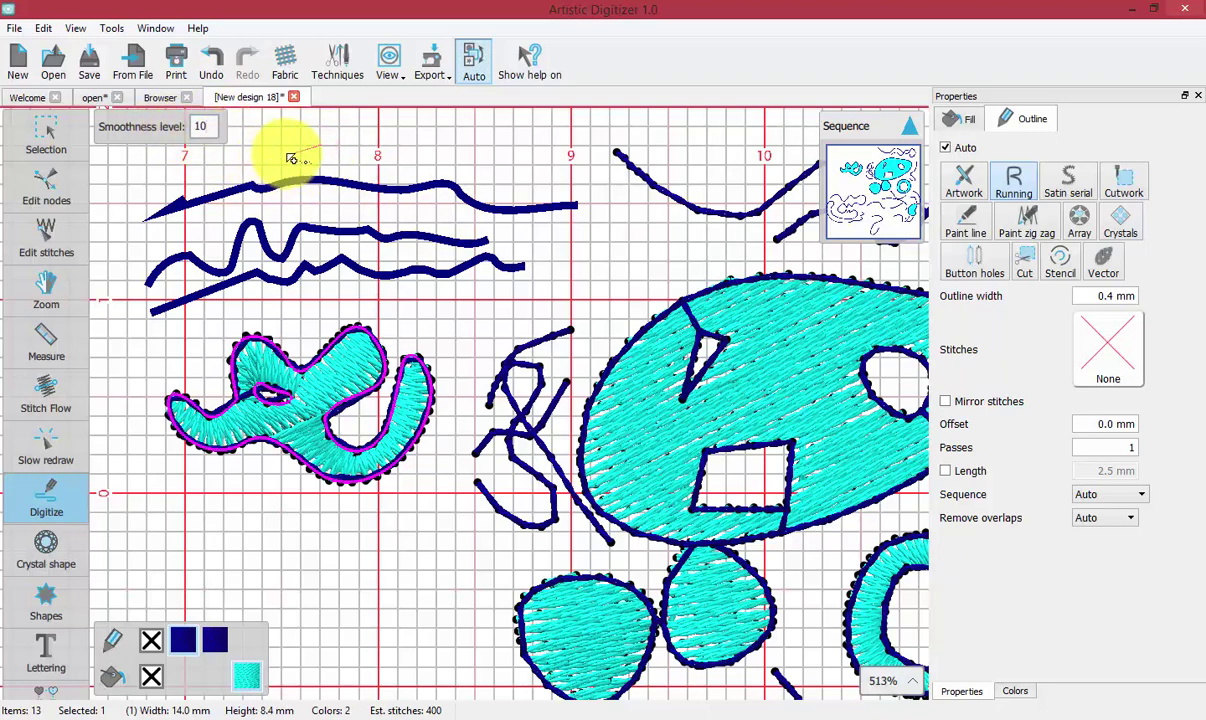
mouse_move(322, 143)
mouse_down()
mouse_move(384, 140)
mouse_move(395, 156)
mouse_move(457, 148)
mouse_move(506, 173)
mouse_move(540, 157)
mouse_move(562, 187)
mouse_move(603, 202)
mouse_move(589, 232)
mouse_move(545, 247)
mouse_move(562, 269)
mouse_move(616, 251)
mouse_move(595, 312)
mouse_up()
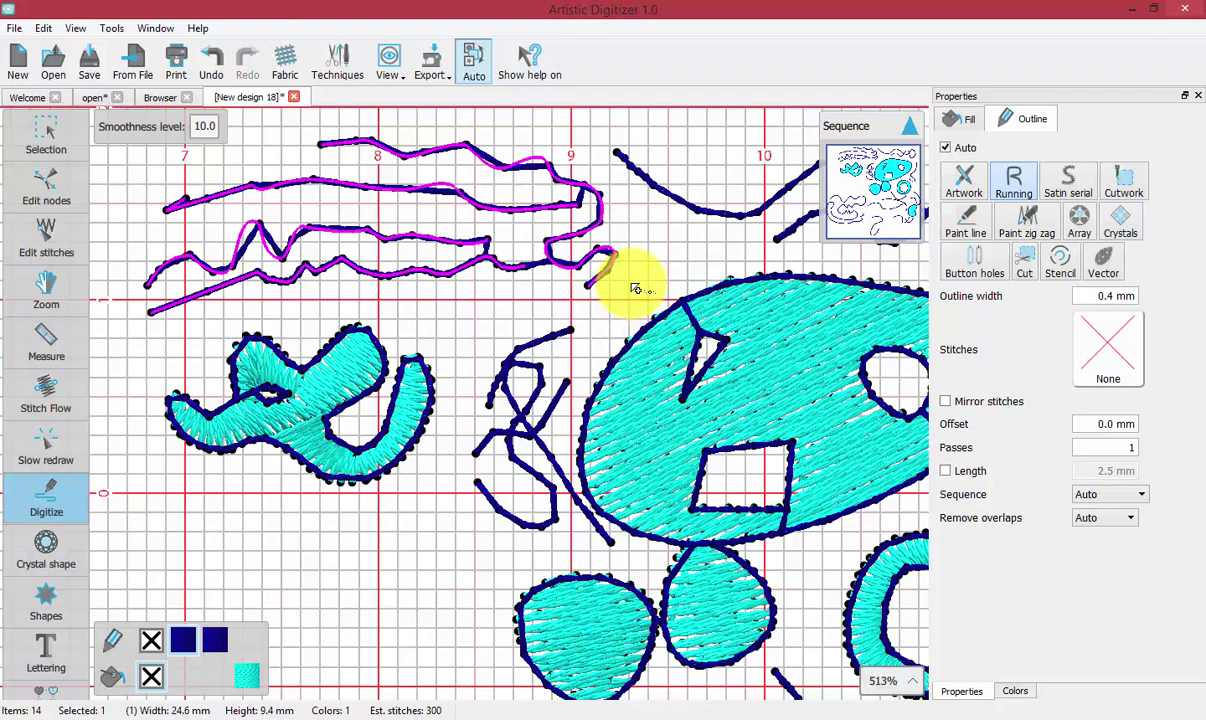
Draw a wavy freehand line with a second stroke crossing its far end above the line group, about 13.2 × 5.6 mm in all.
scroll(470, 288, down, 1)
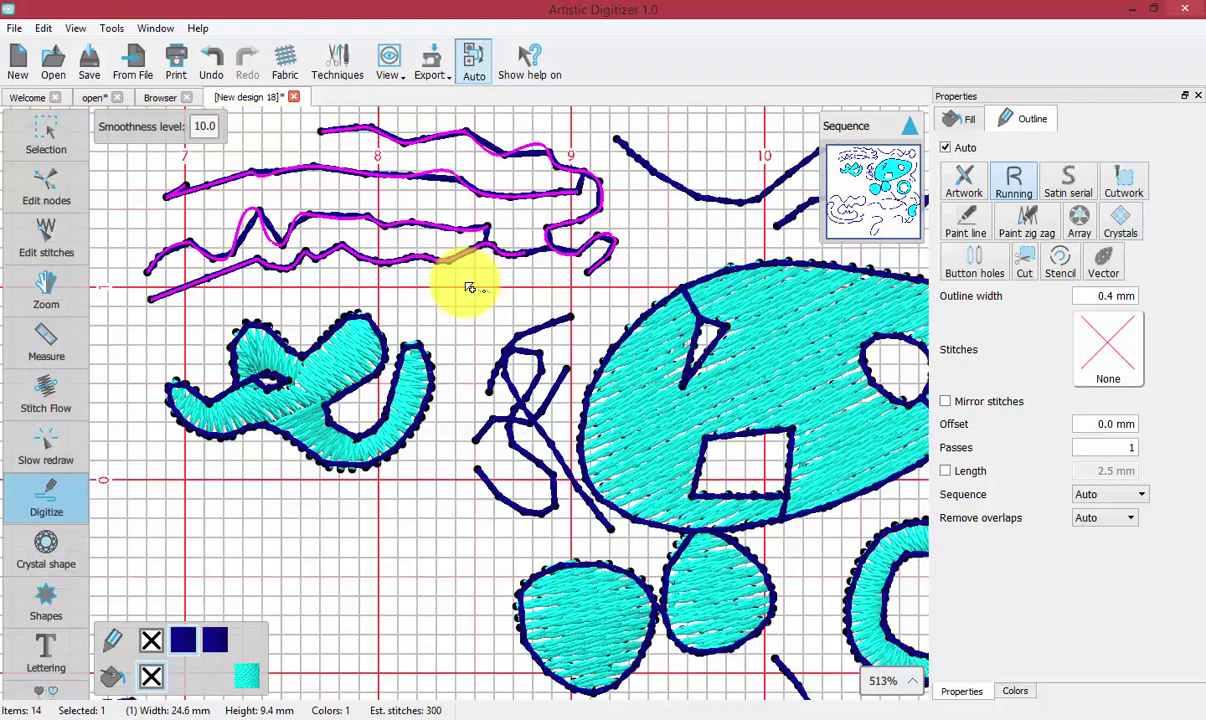
scroll(470, 288, up, 10)
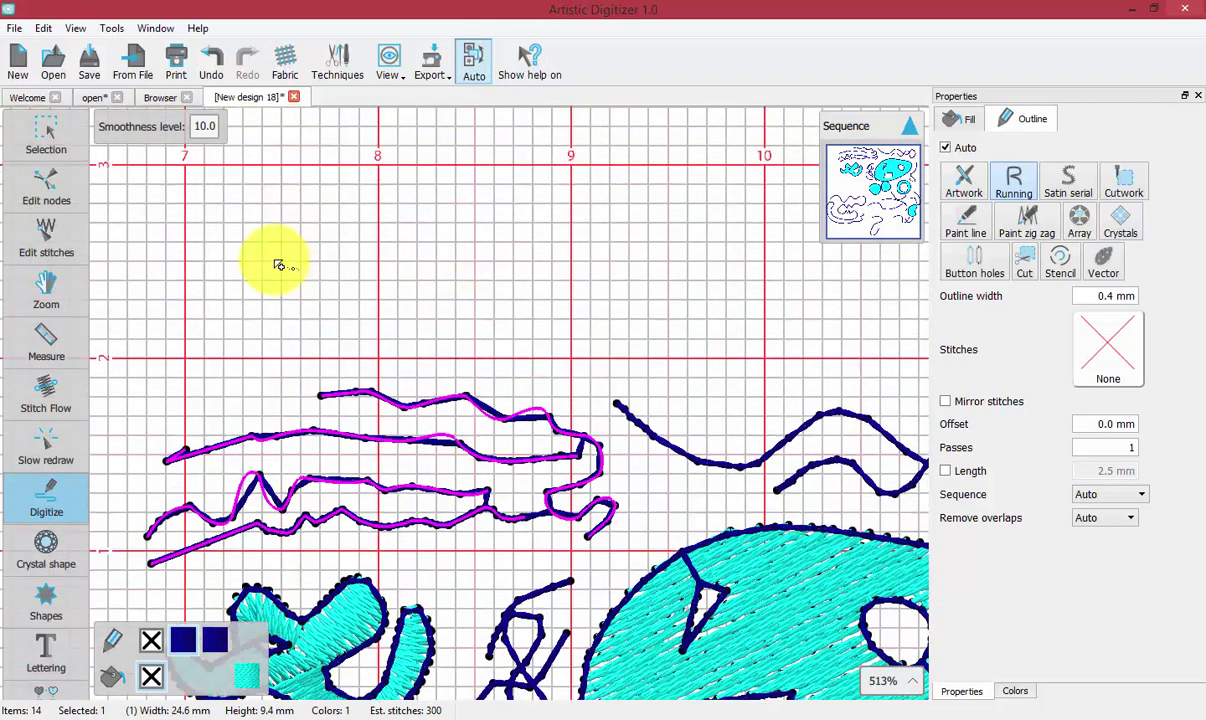
click(274, 260)
mouse_move(340, 271)
mouse_down()
mouse_move(464, 275)
mouse_move(503, 263)
mouse_up()
drag(520, 221, 445, 248)
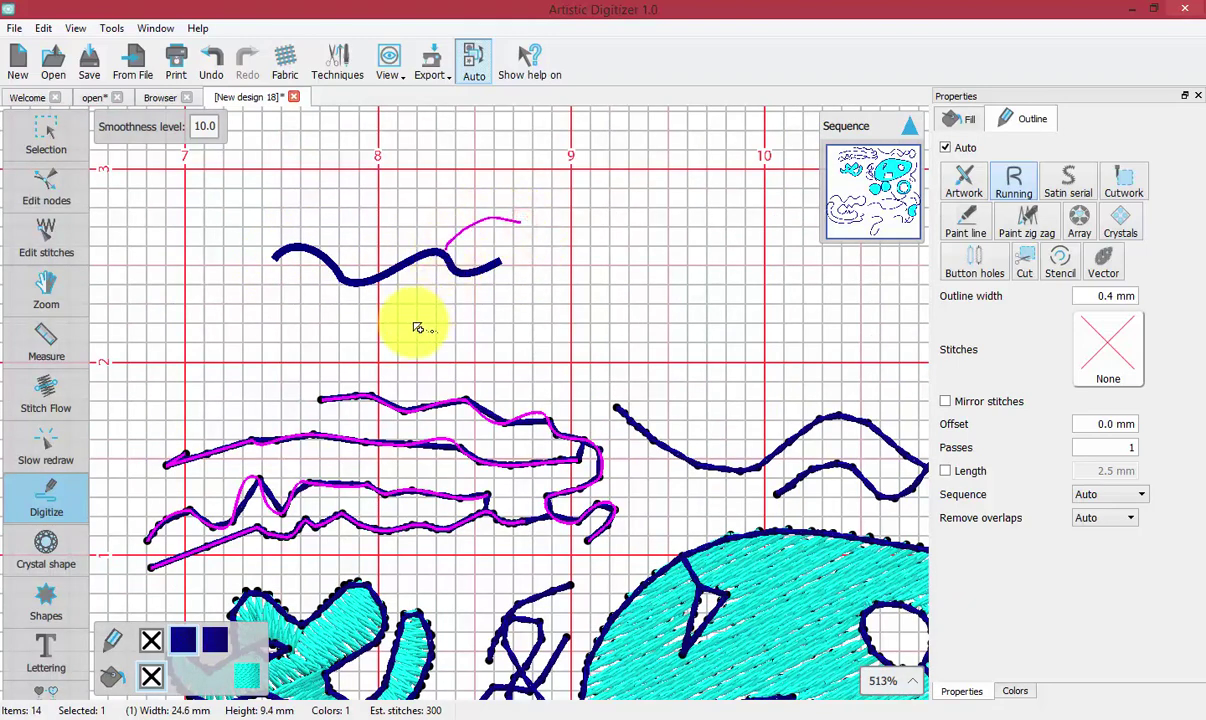
drag(417, 326, 412, 322)
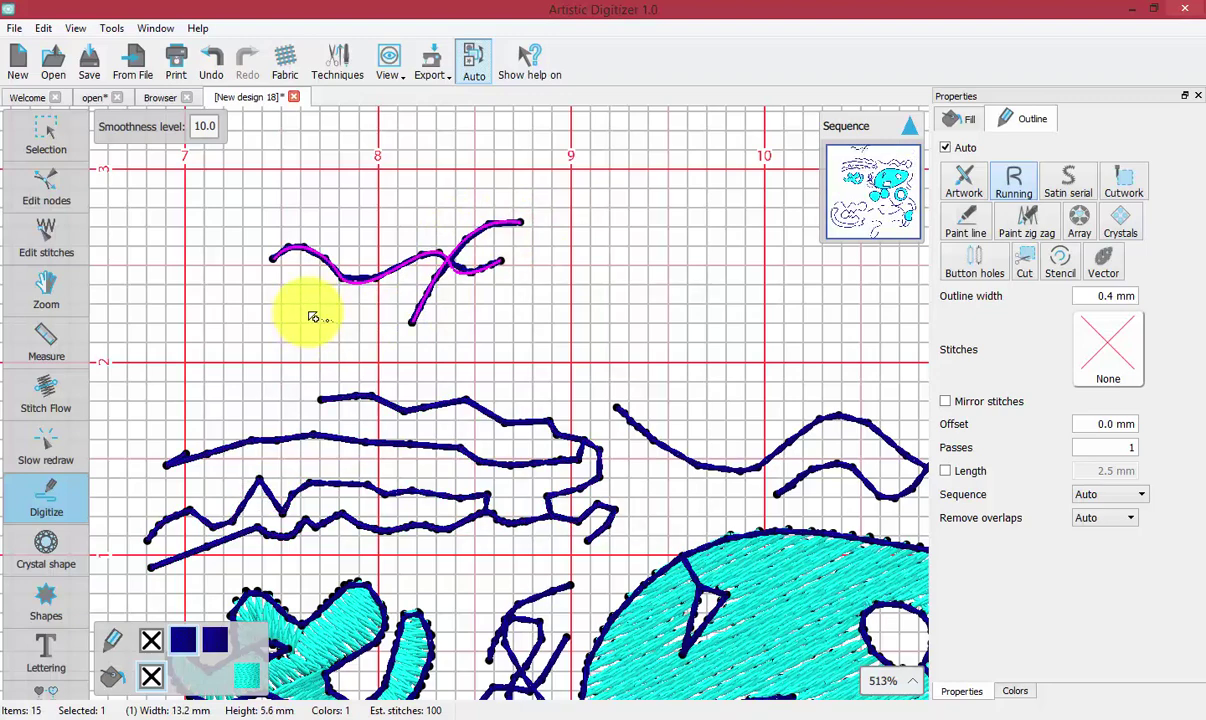
Draw a rising freehand line with a short branch just below the crossed strokes, and end the shape, about 22.3 × 4.9 mm.
mouse_move(307, 312)
mouse_down()
mouse_move(453, 344)
mouse_move(559, 312)
mouse_move(554, 345)
mouse_move(604, 304)
mouse_move(727, 265)
mouse_up()
click(665, 330)
drag(822, 318, 800, 266)
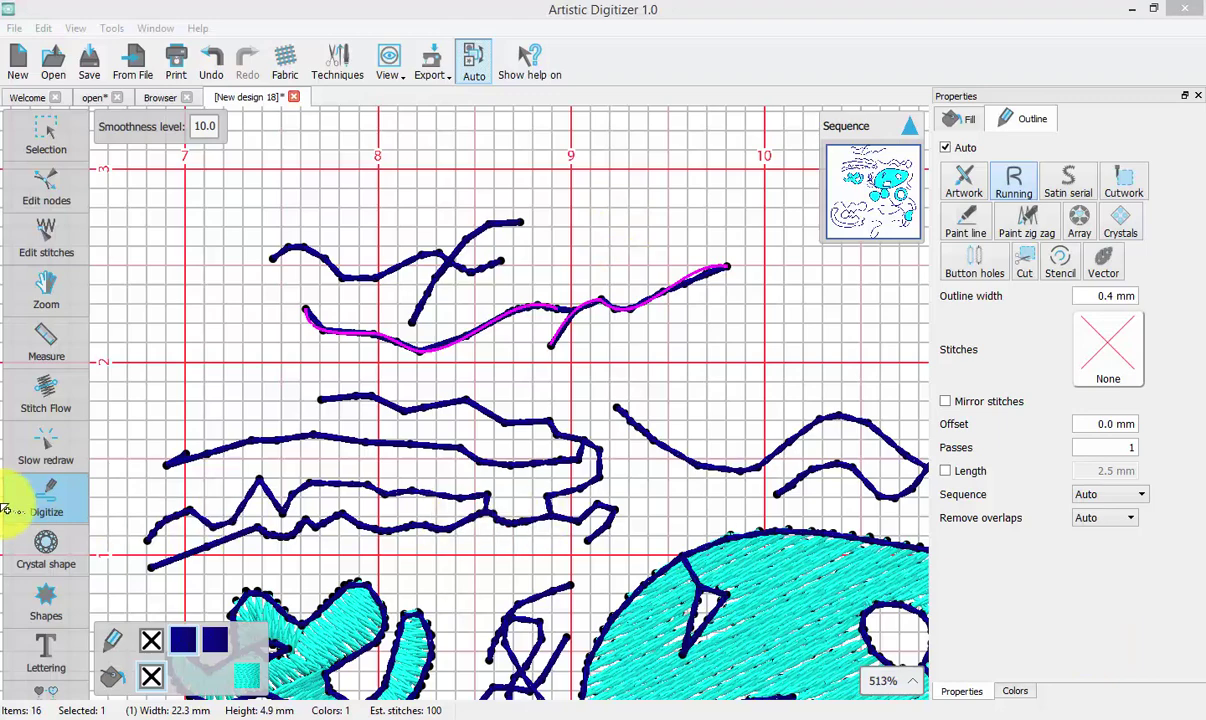
Open the heart-and-flowers sample ASC-00000.cmx from the design browser and activate the Magic wand tool.
mouse_move(50, 497)
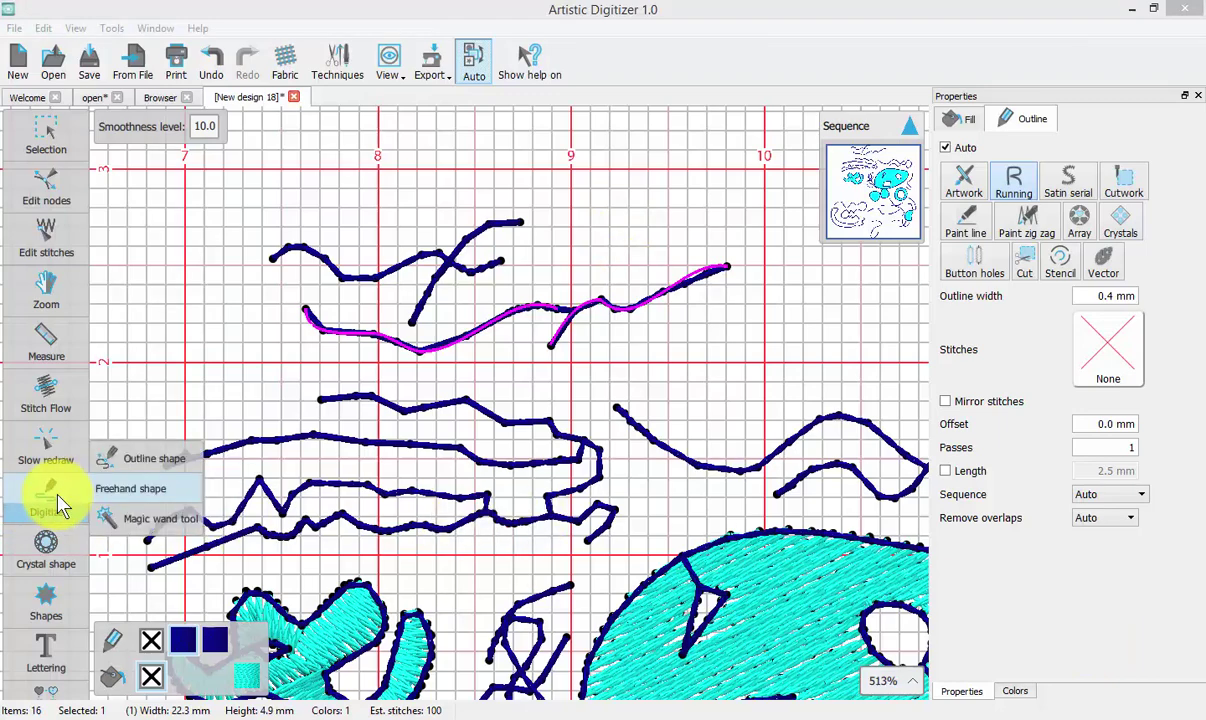
click(145, 530)
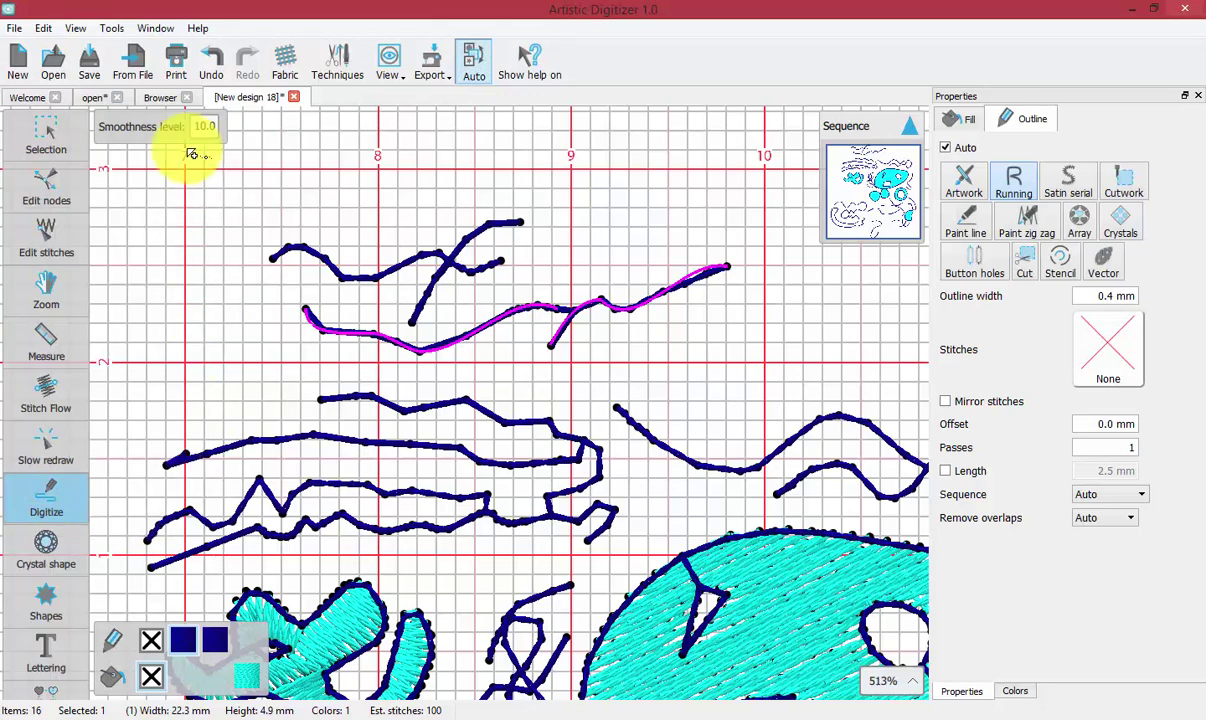
click(160, 97)
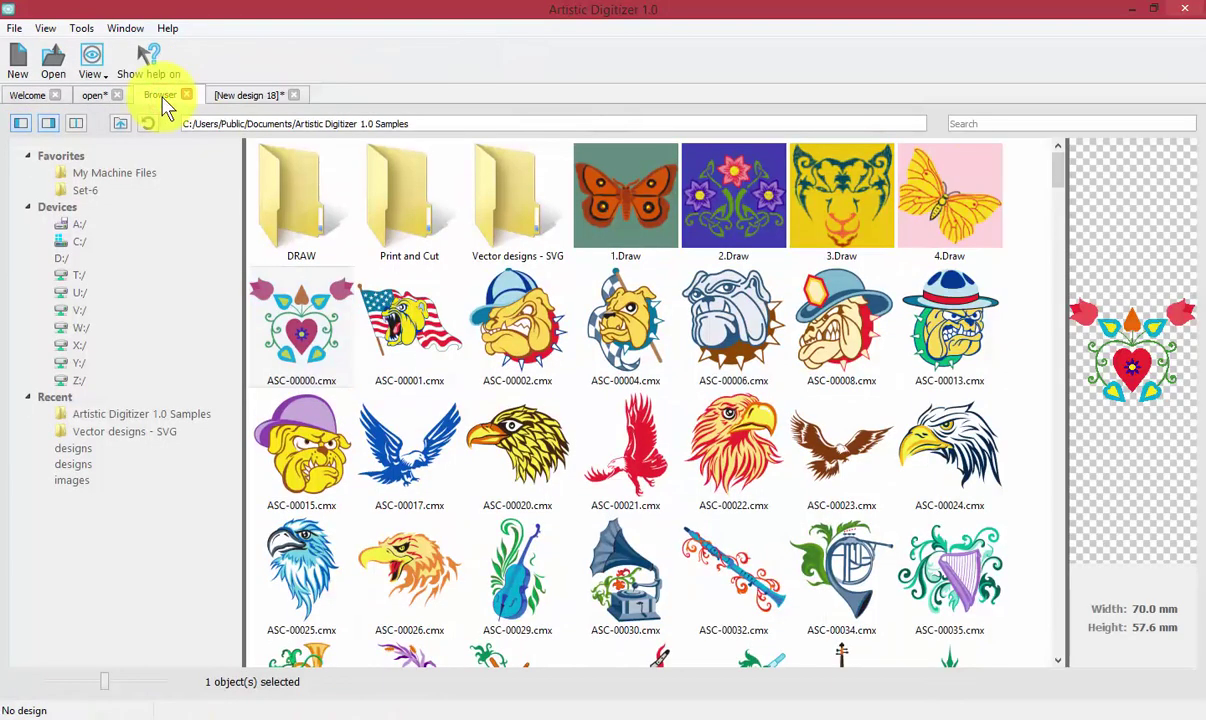
double_click(321, 322)
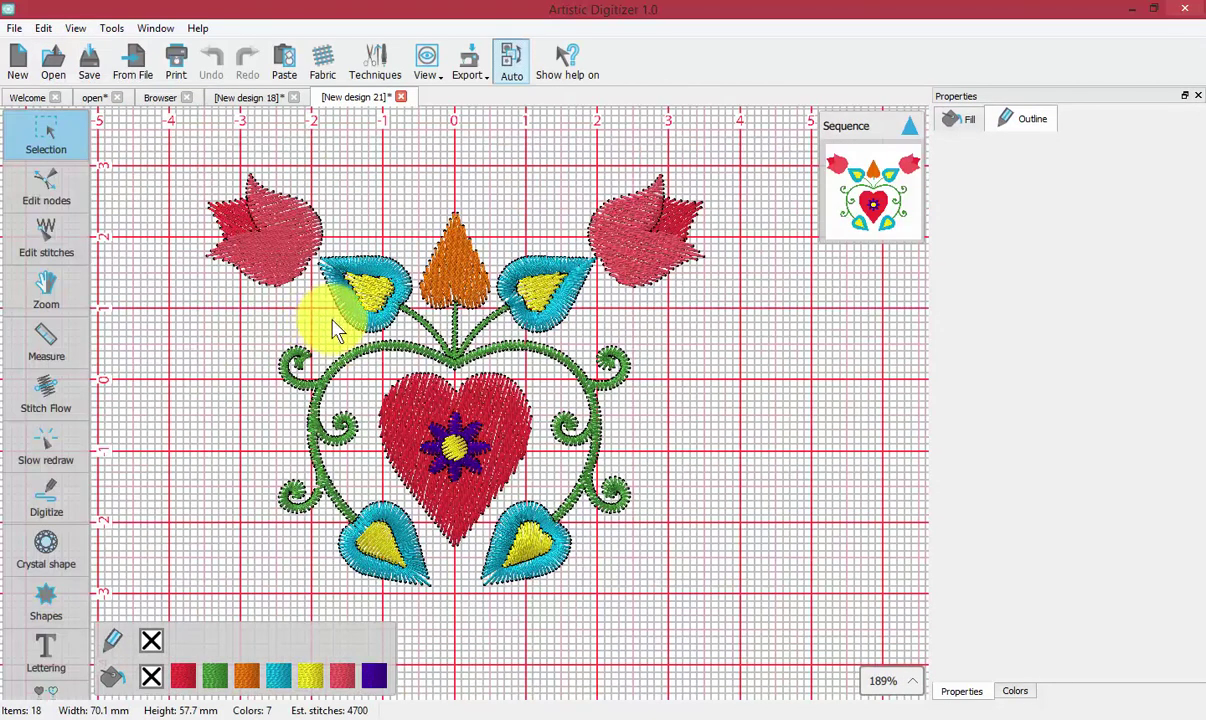
click(46, 500)
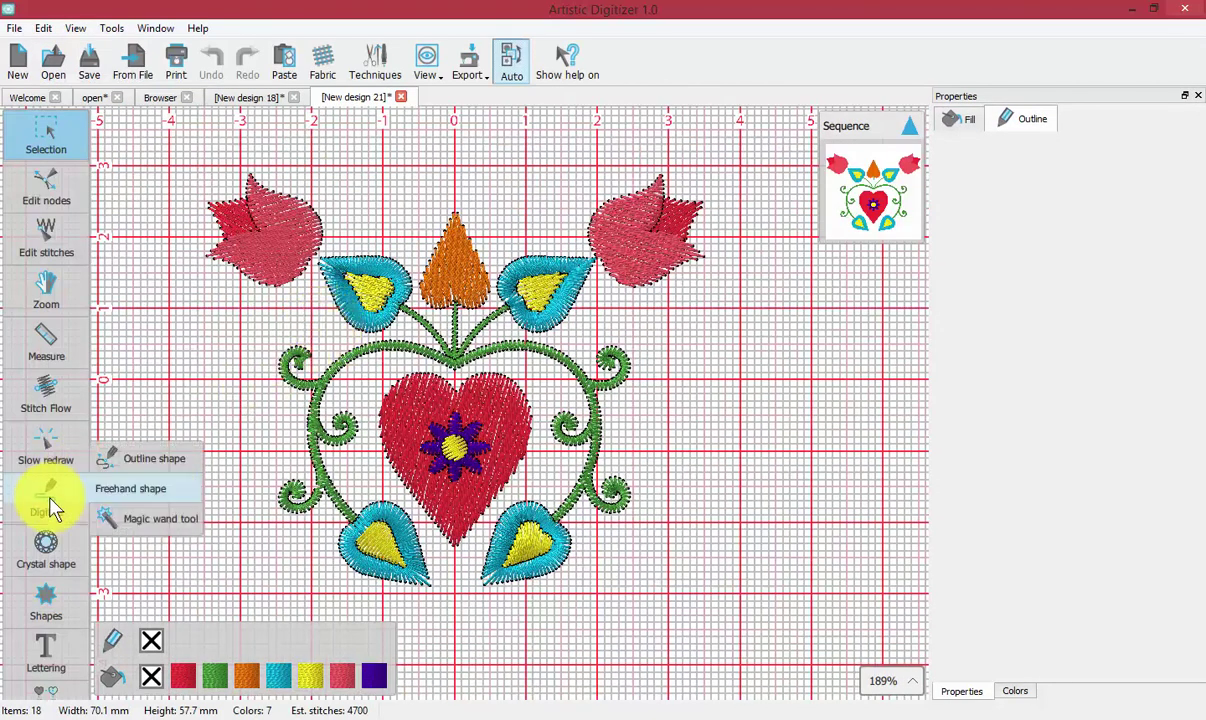
click(128, 520)
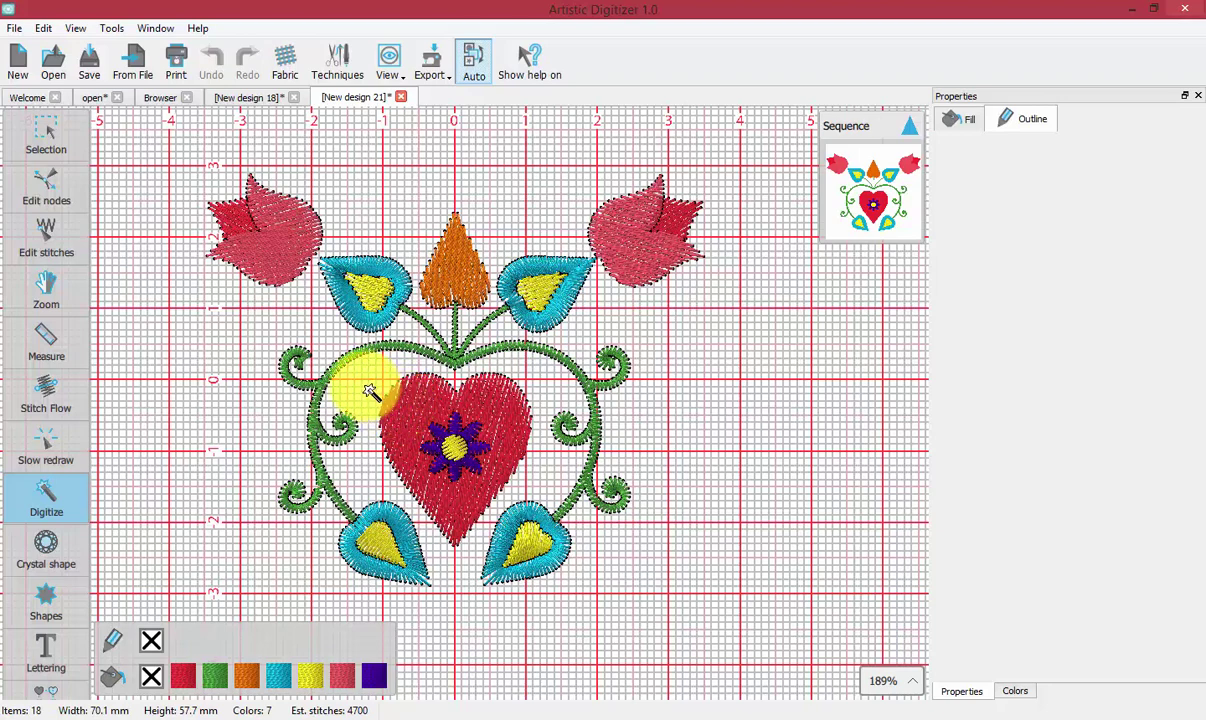
Digitize the red heart with the Magic wand and move the new black heart beside the design, to about X 43.4, Y -14.1 mm.
click(416, 404)
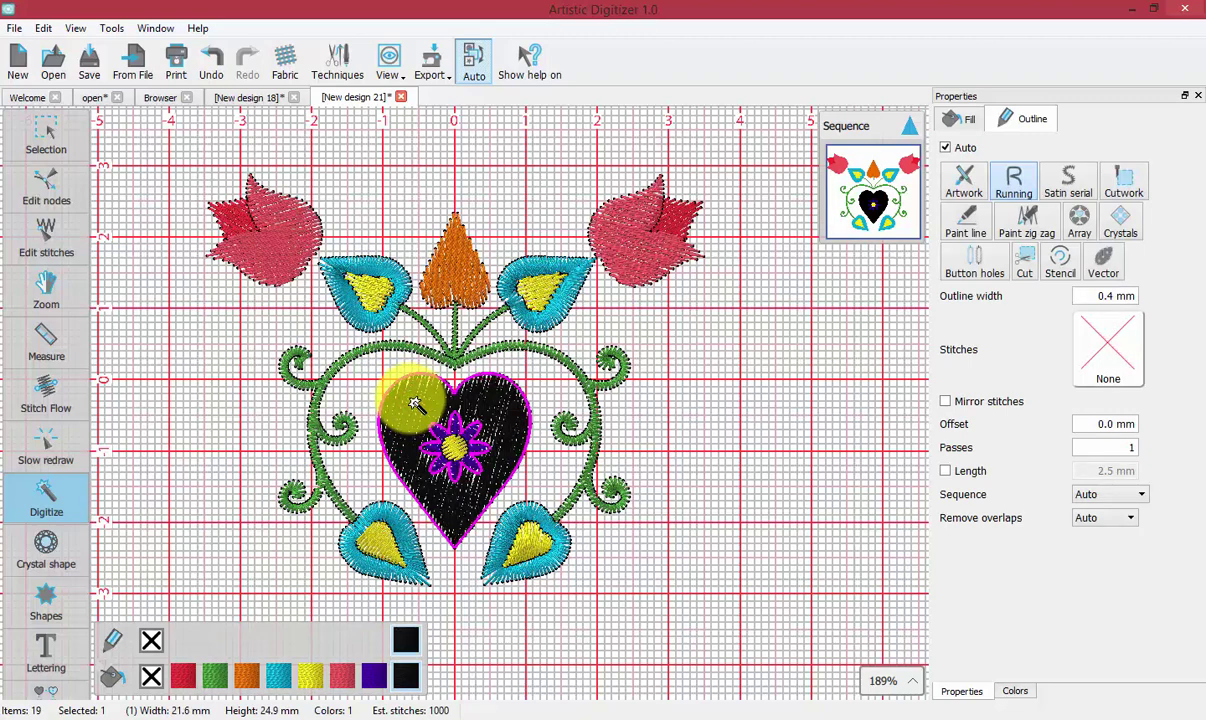
click(53, 135)
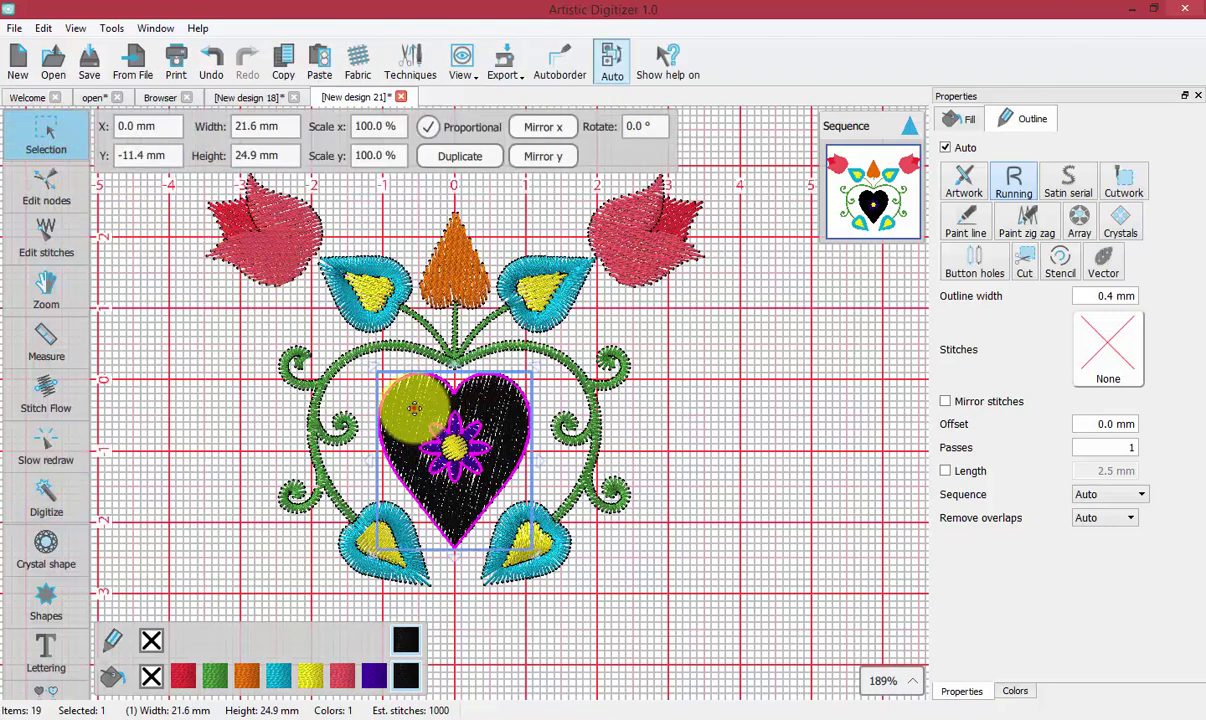
drag(417, 404, 723, 422)
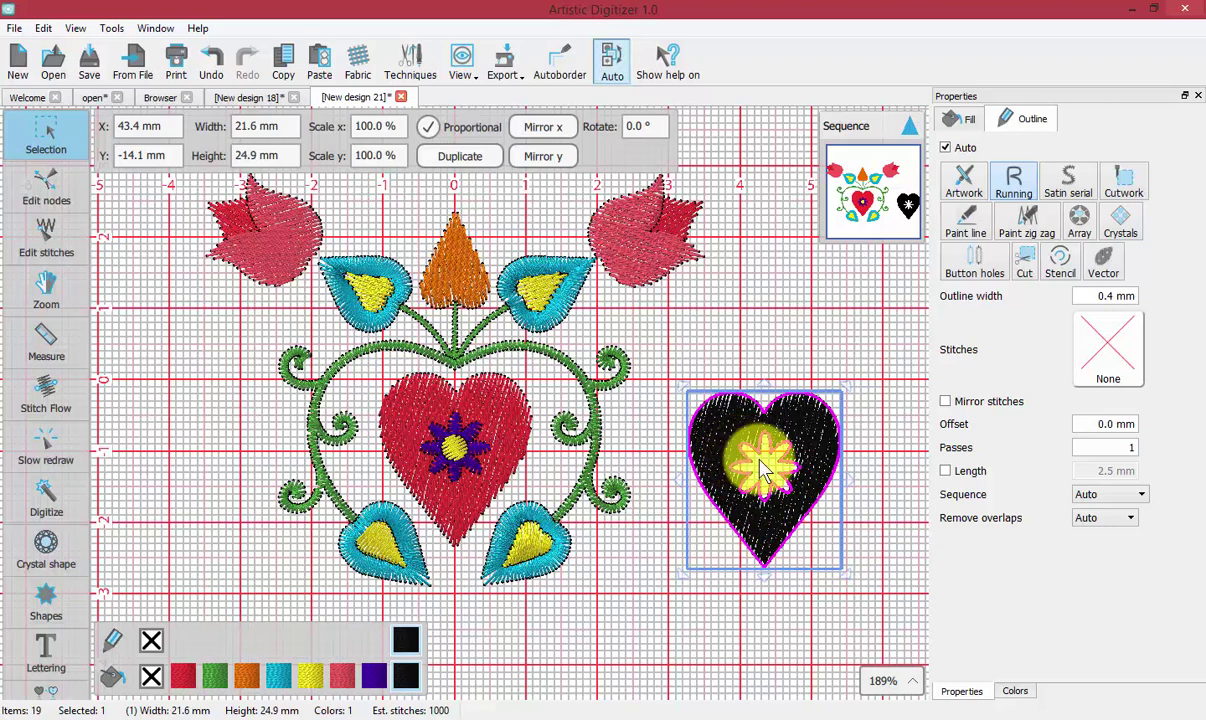
Digitize the flower-shaped hole in the black heart with the Magic wand and move the new flower over the right tulip, about X 28.0, Y 12.5 mm.
click(52, 494)
click(125, 488)
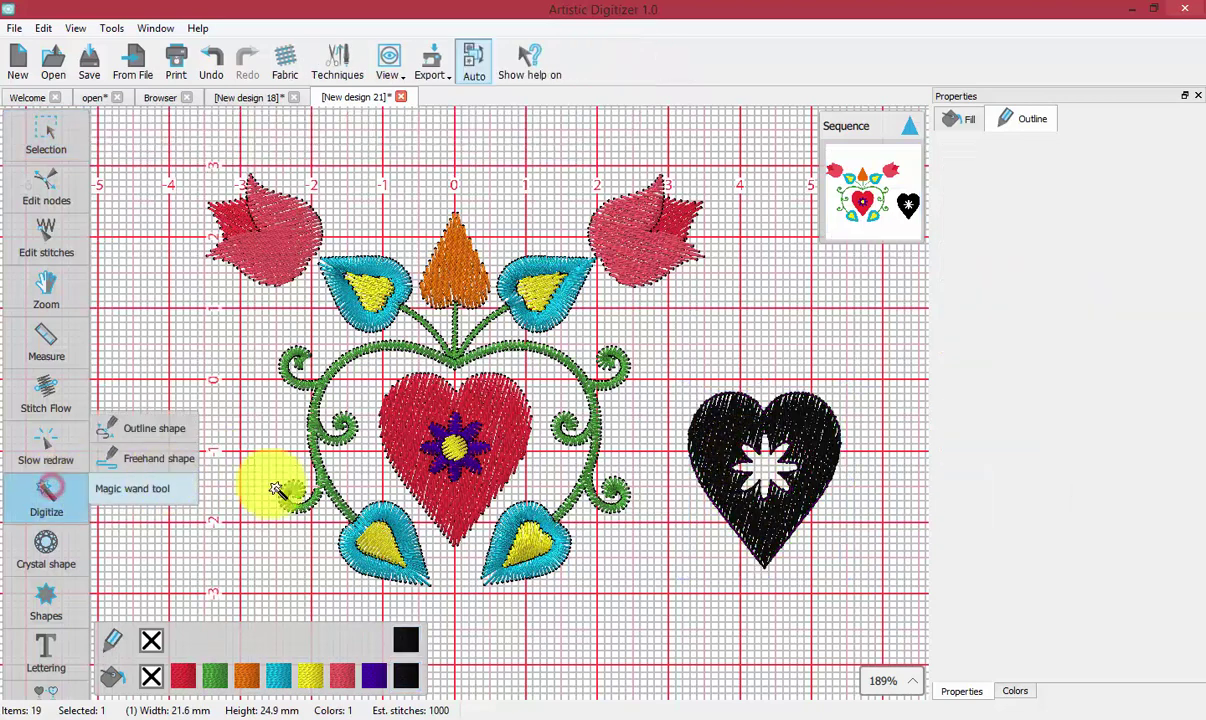
click(762, 465)
click(50, 121)
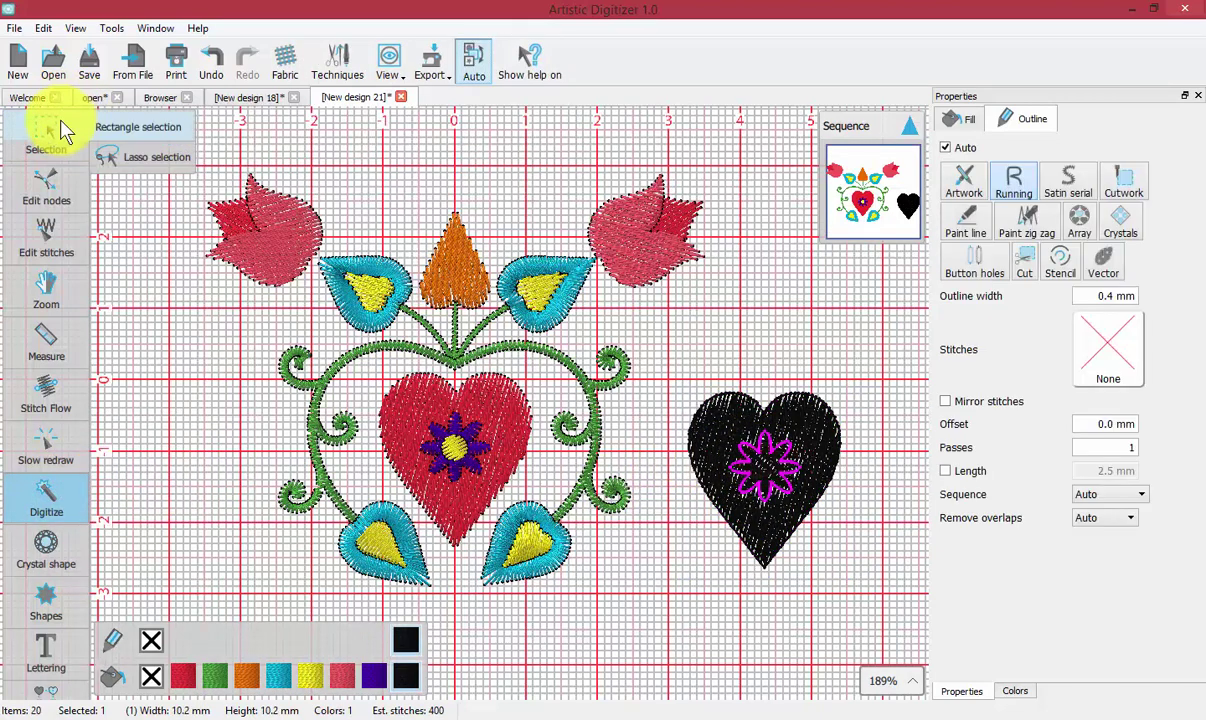
click(52, 121)
drag(765, 485, 651, 291)
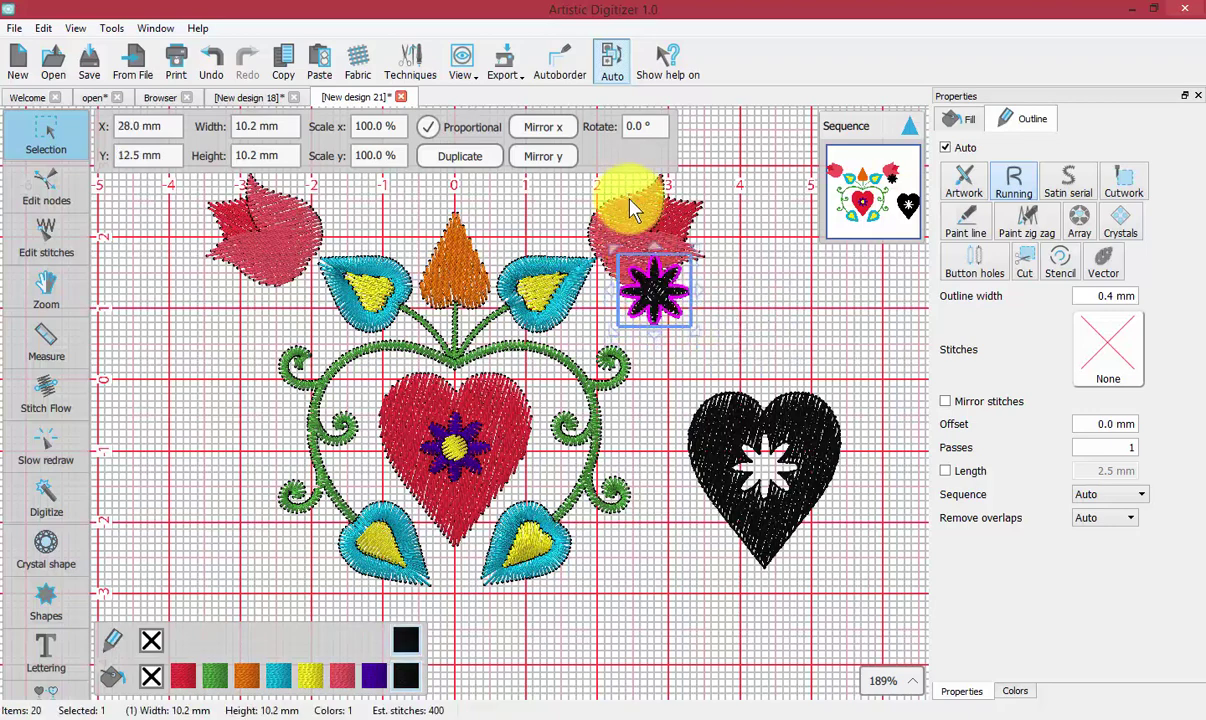
Digitize the pink part of the right tulip, partly covered by the black flower, with the Magic wand tool.
click(44, 496)
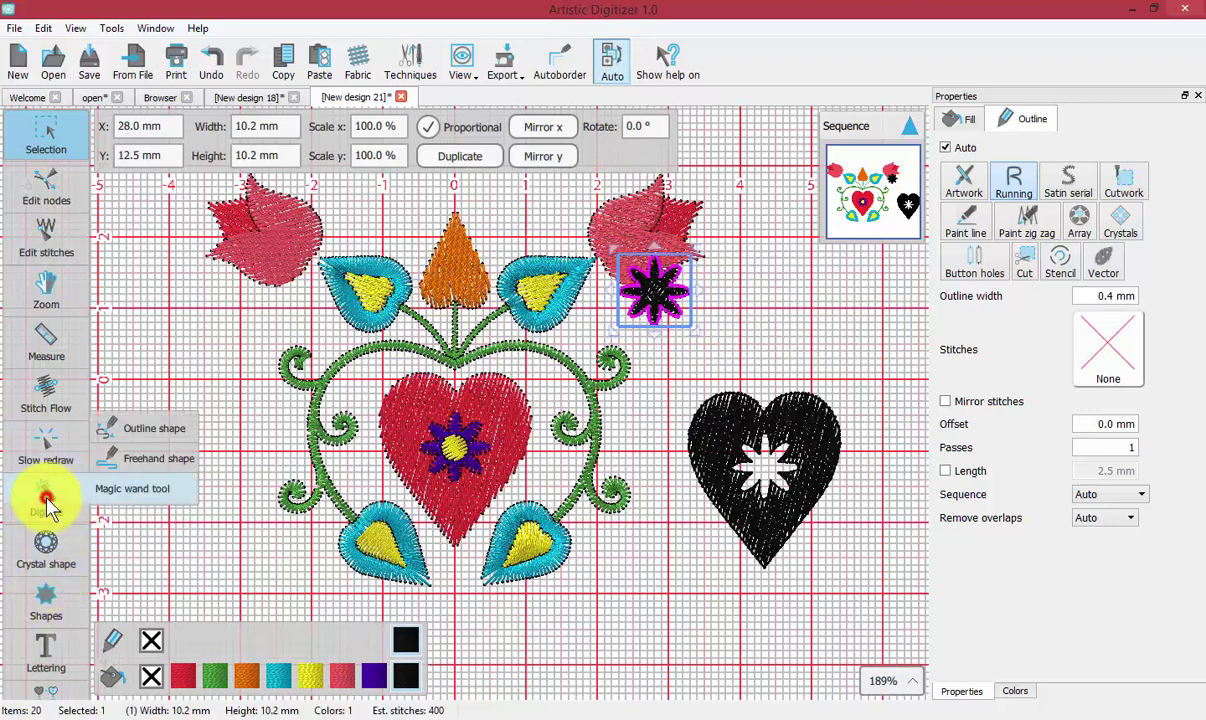
click(140, 488)
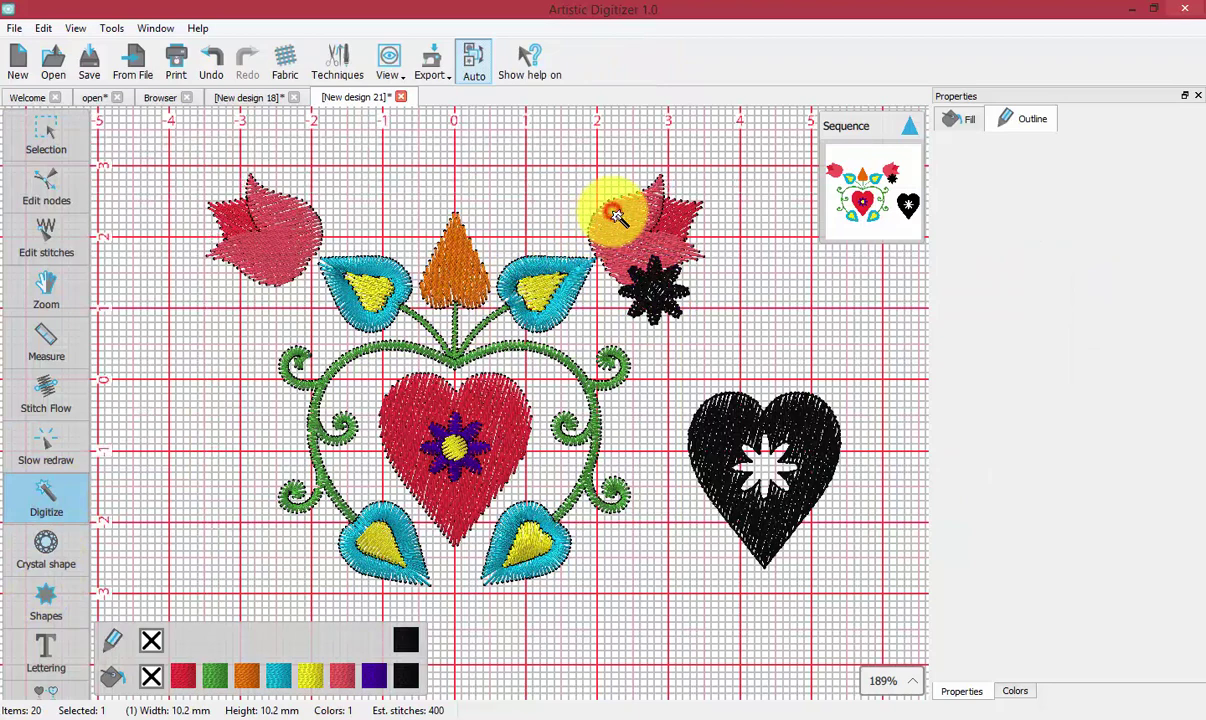
click(615, 210)
drag(603, 245, 688, 258)
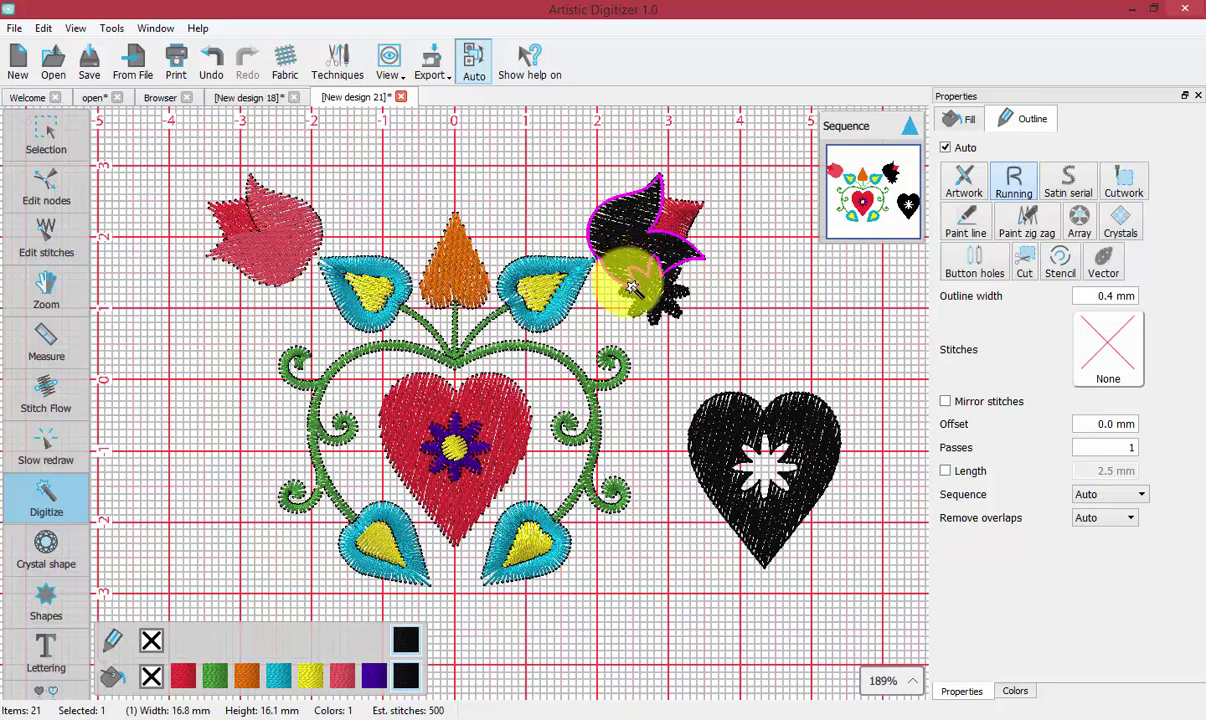
Move the black tulip shape above the black heart and the black flower below it, to about X 30.7, Y -29.4 mm.
click(35, 127)
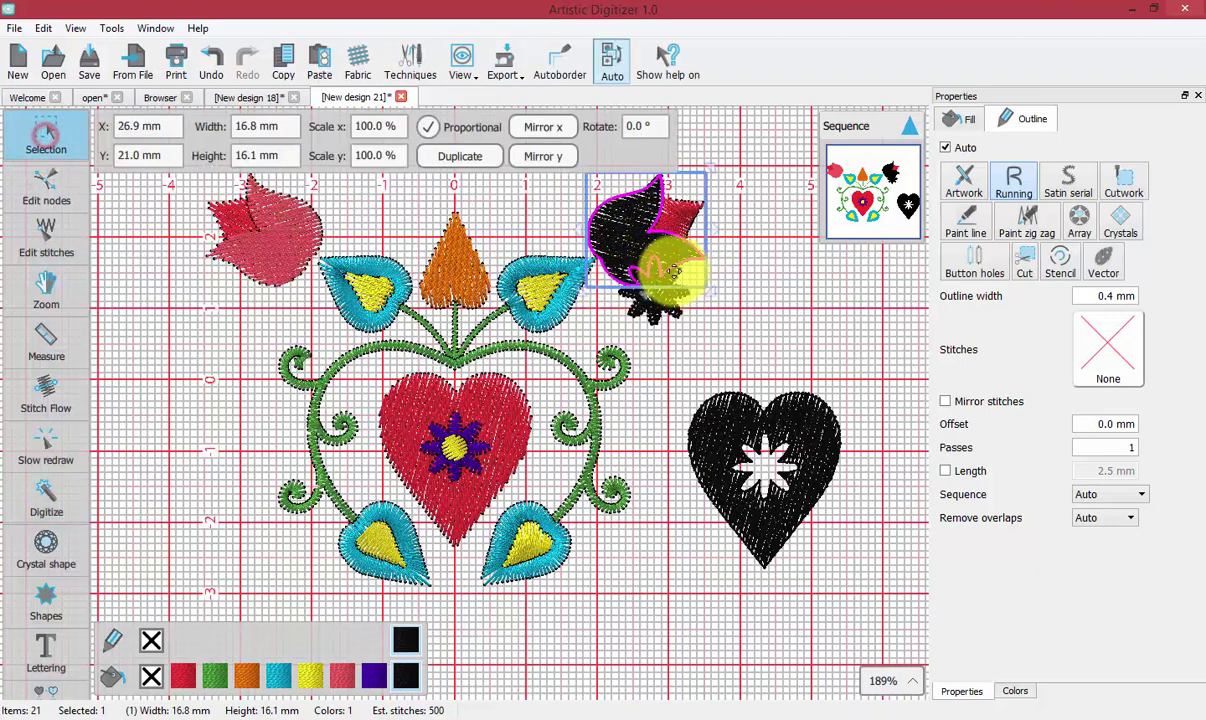
drag(622, 218, 775, 305)
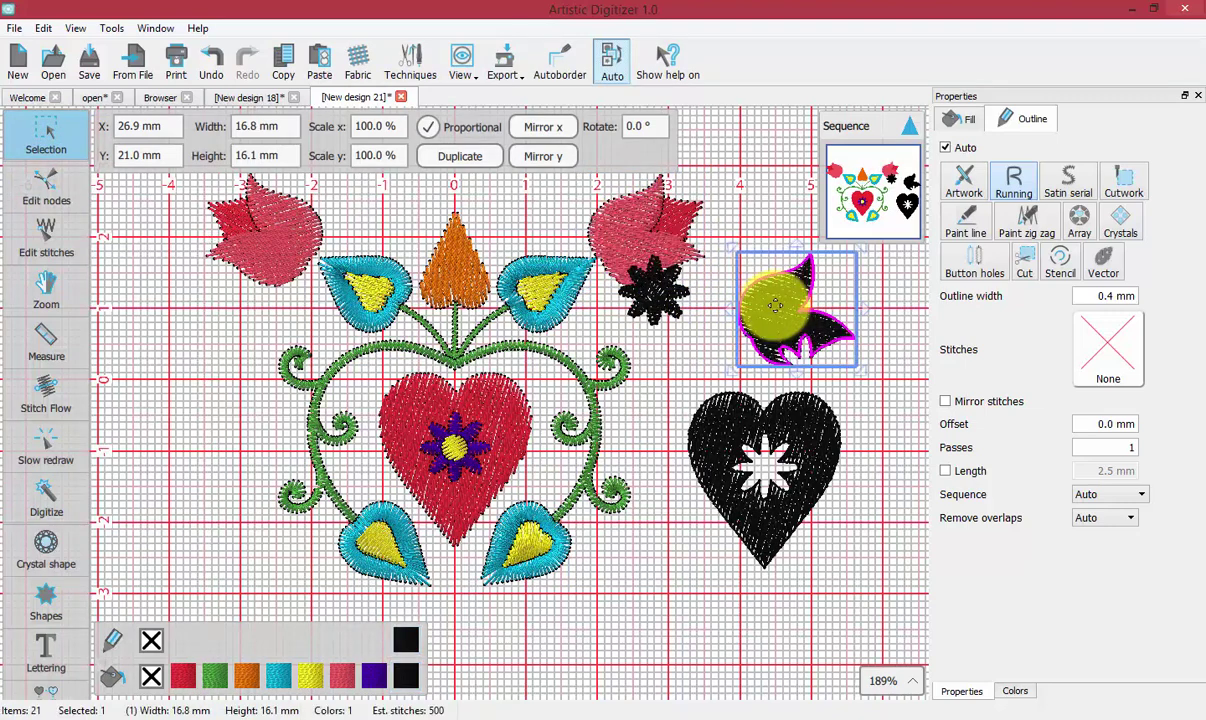
click(675, 316)
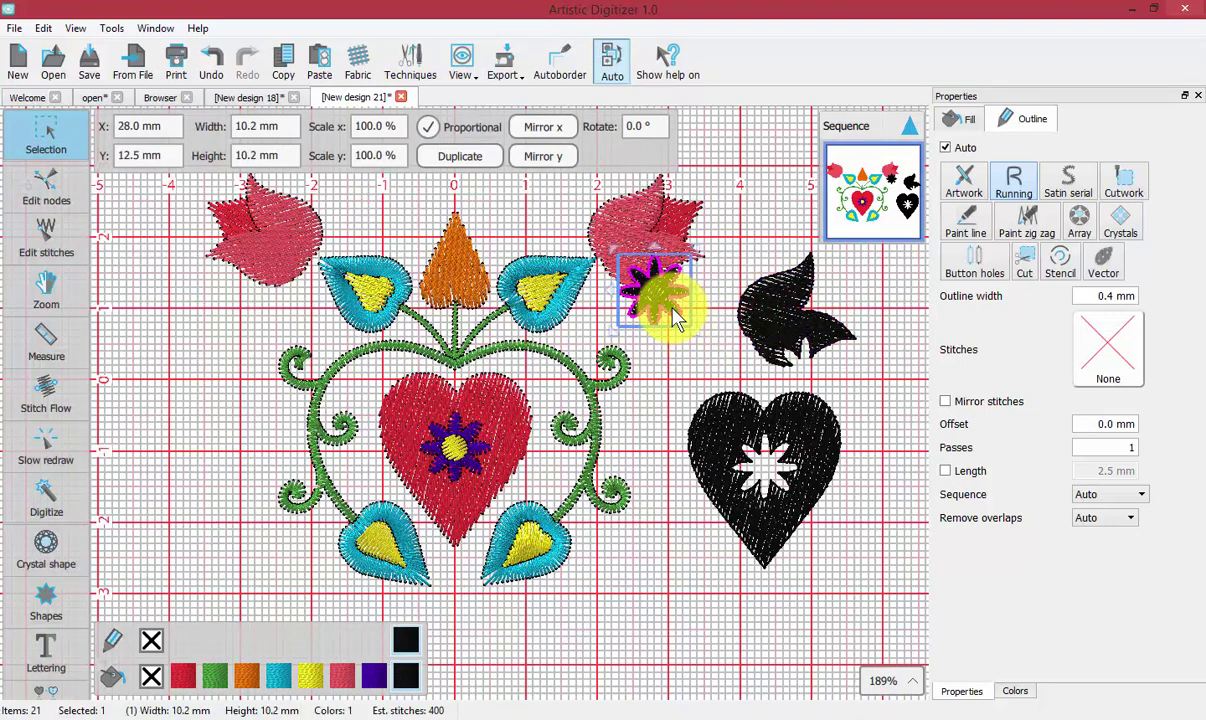
drag(675, 316, 690, 607)
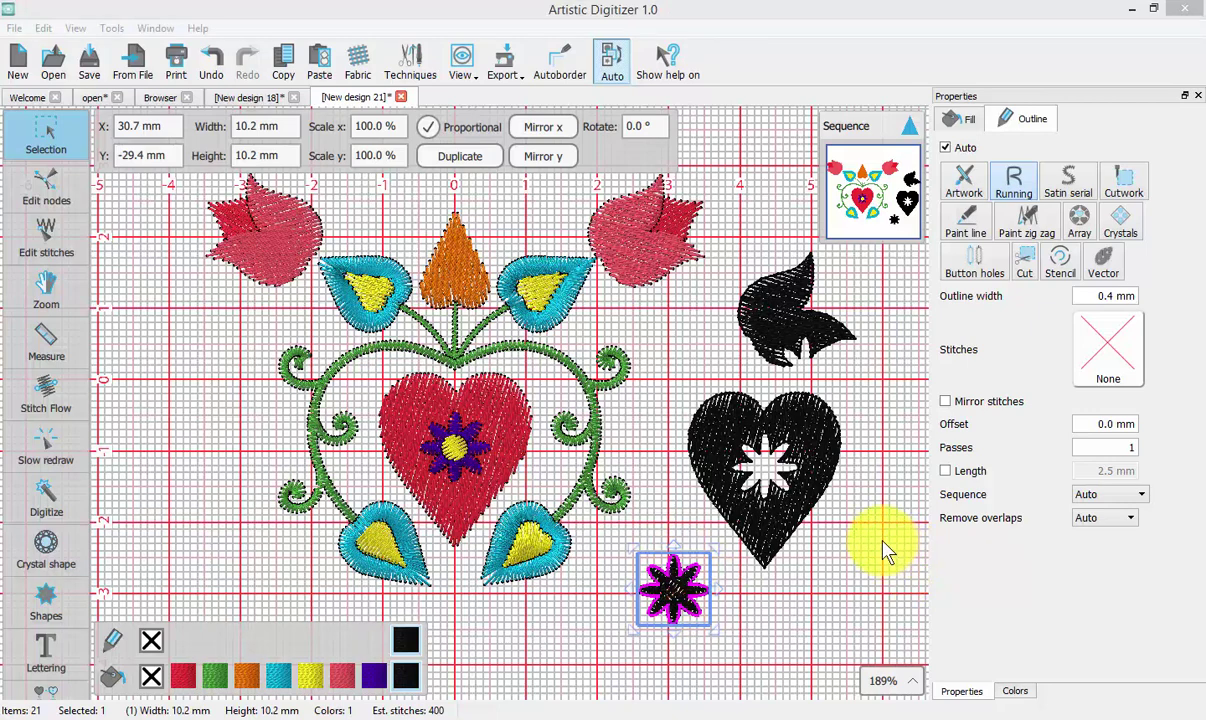
Activate the Outline shape tool and turn on snapping to the grid.
click(62, 505)
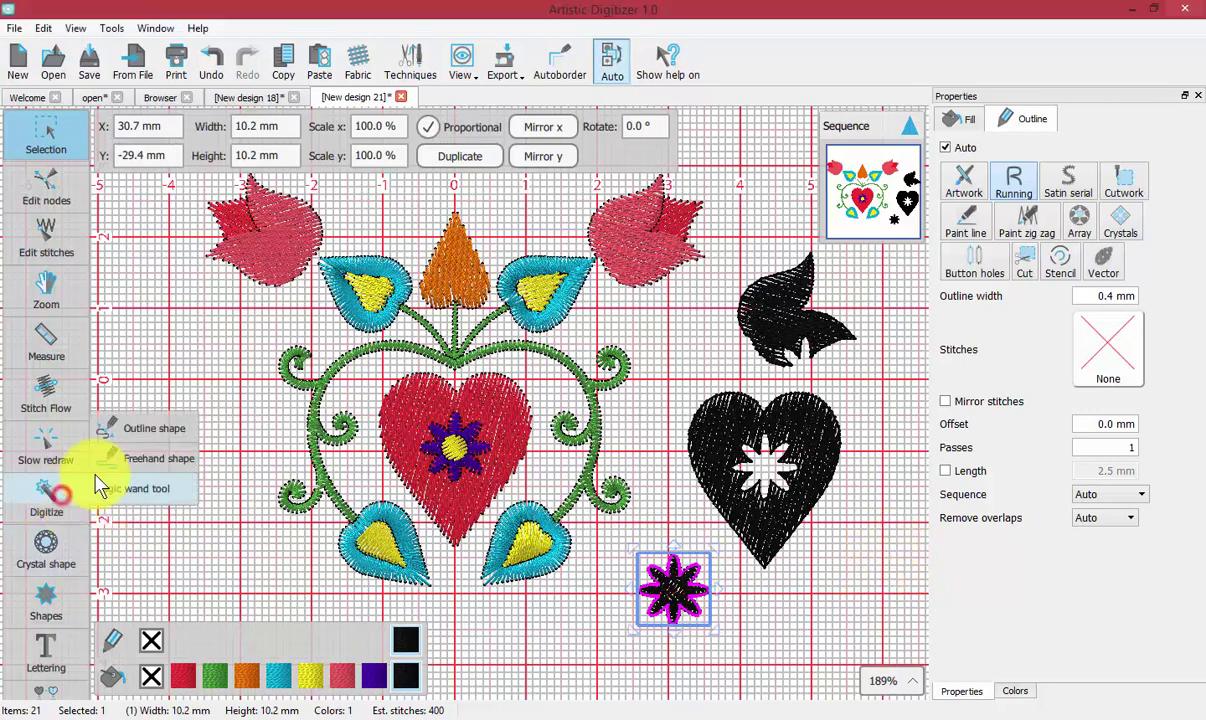
click(145, 430)
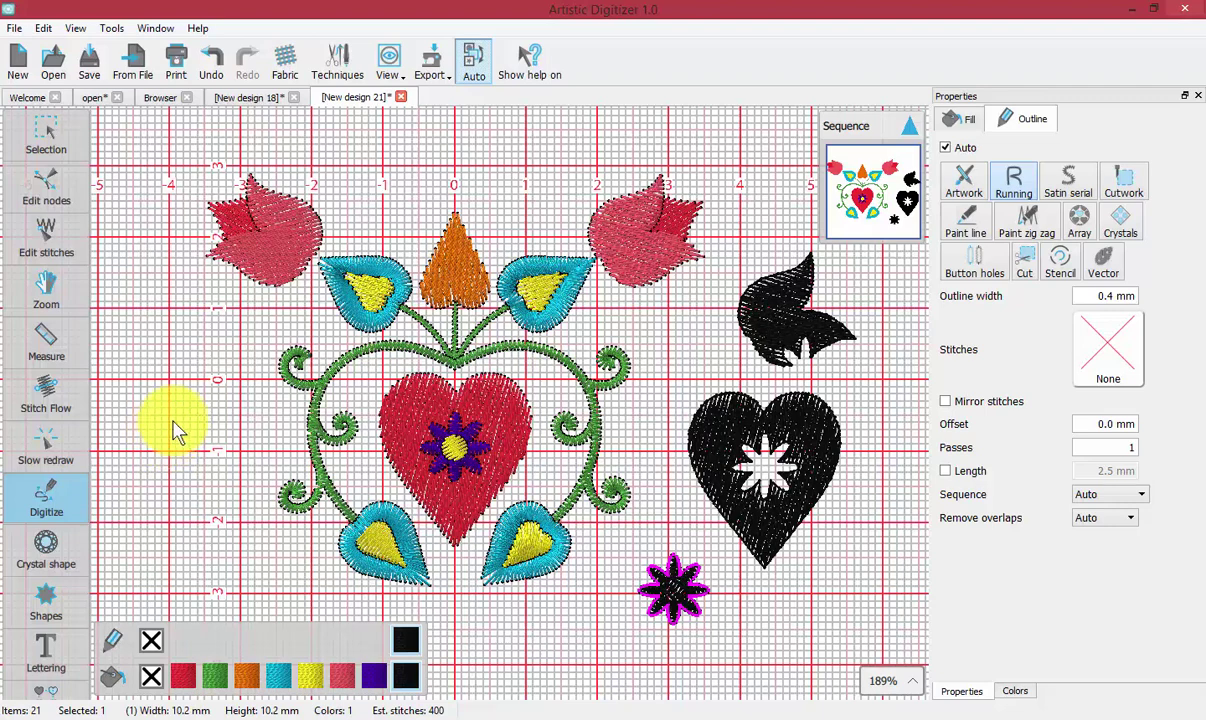
click(392, 62)
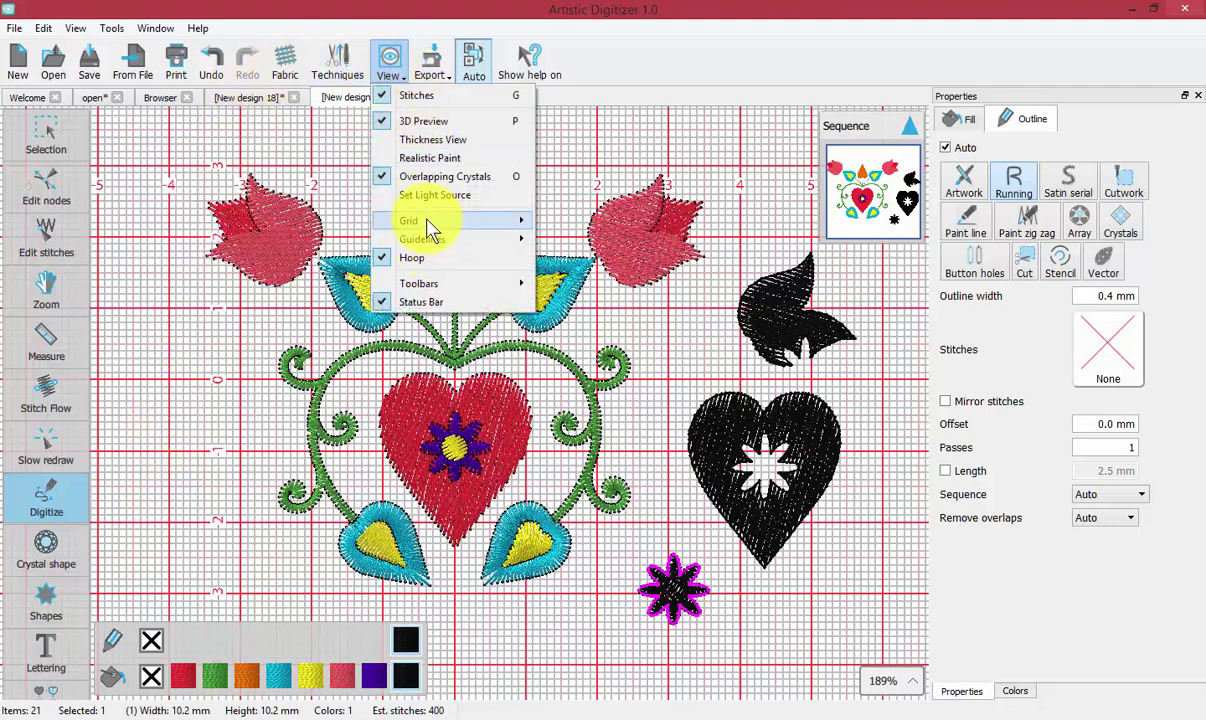
mouse_move(427, 223)
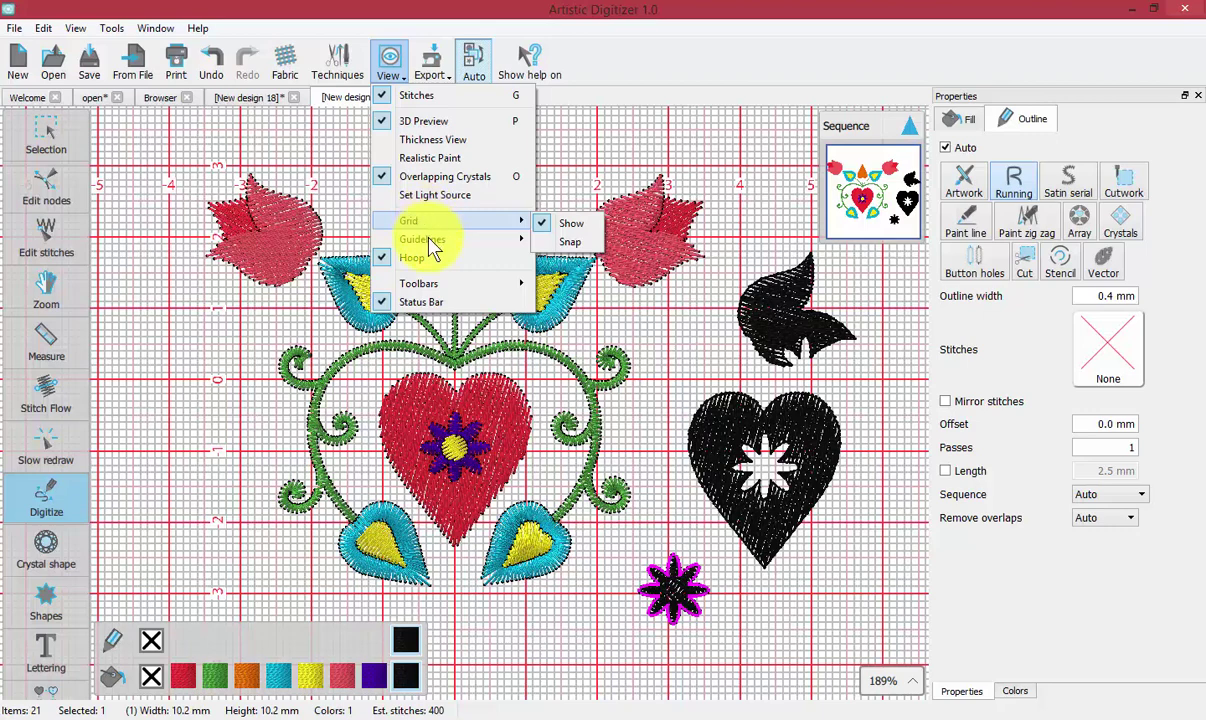
click(555, 243)
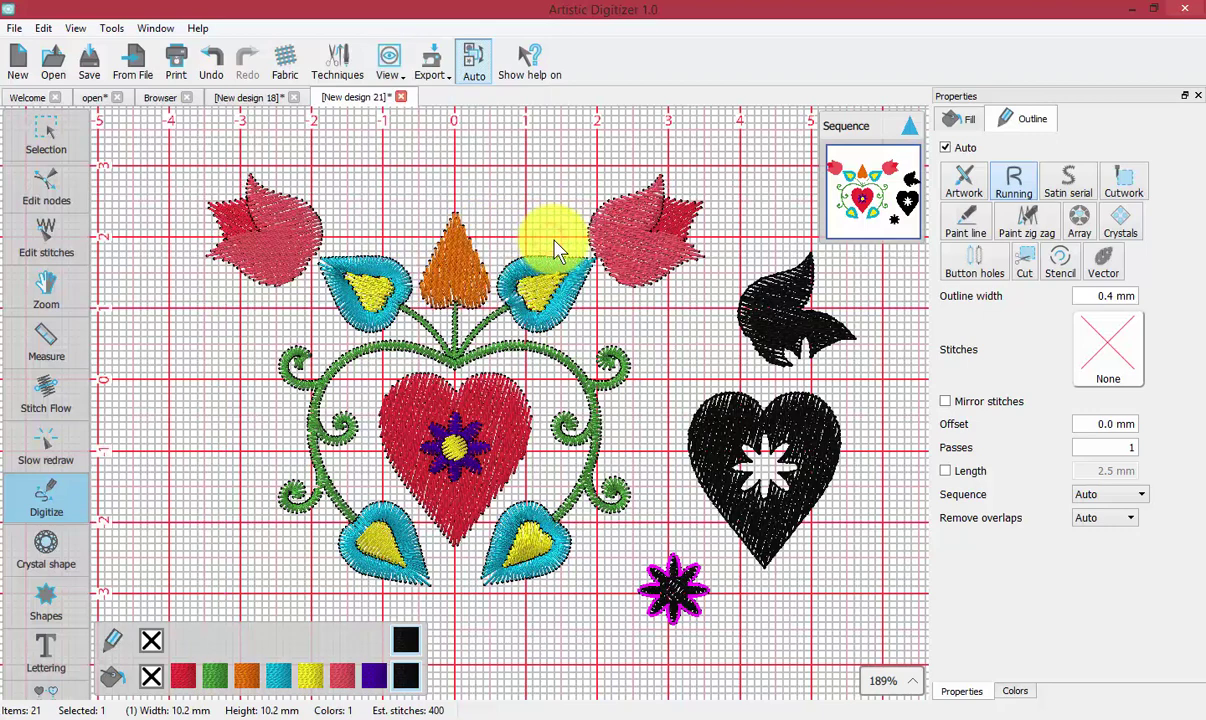
Start an outline shape beside the design's green scrolls with smooth curve points winding around grid line -3, up to grid point (-3, 1).
click(27, 490)
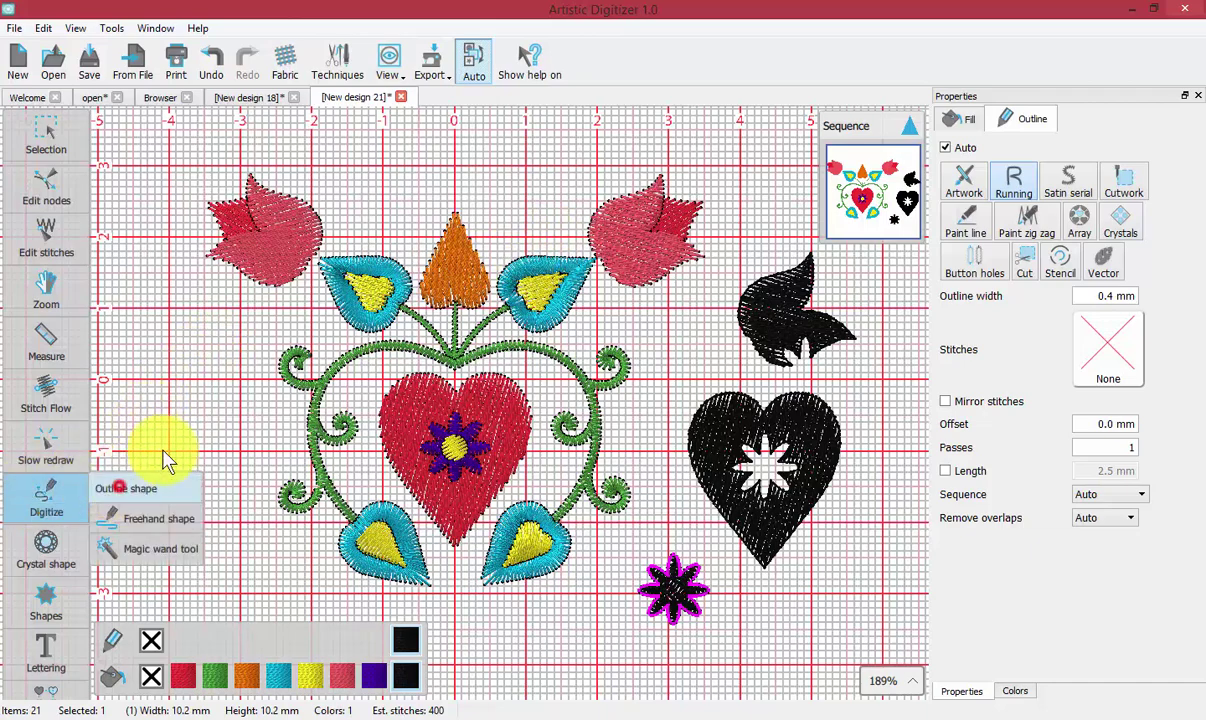
click(216, 391)
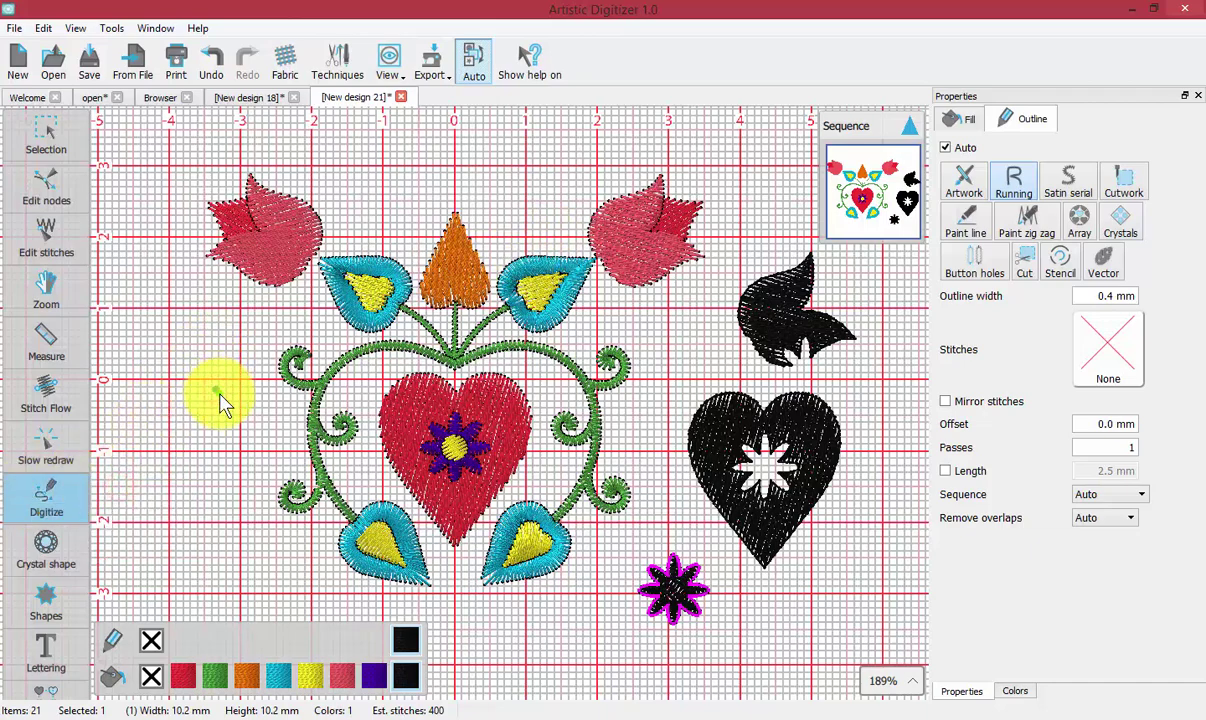
scroll(256, 447, up, 5)
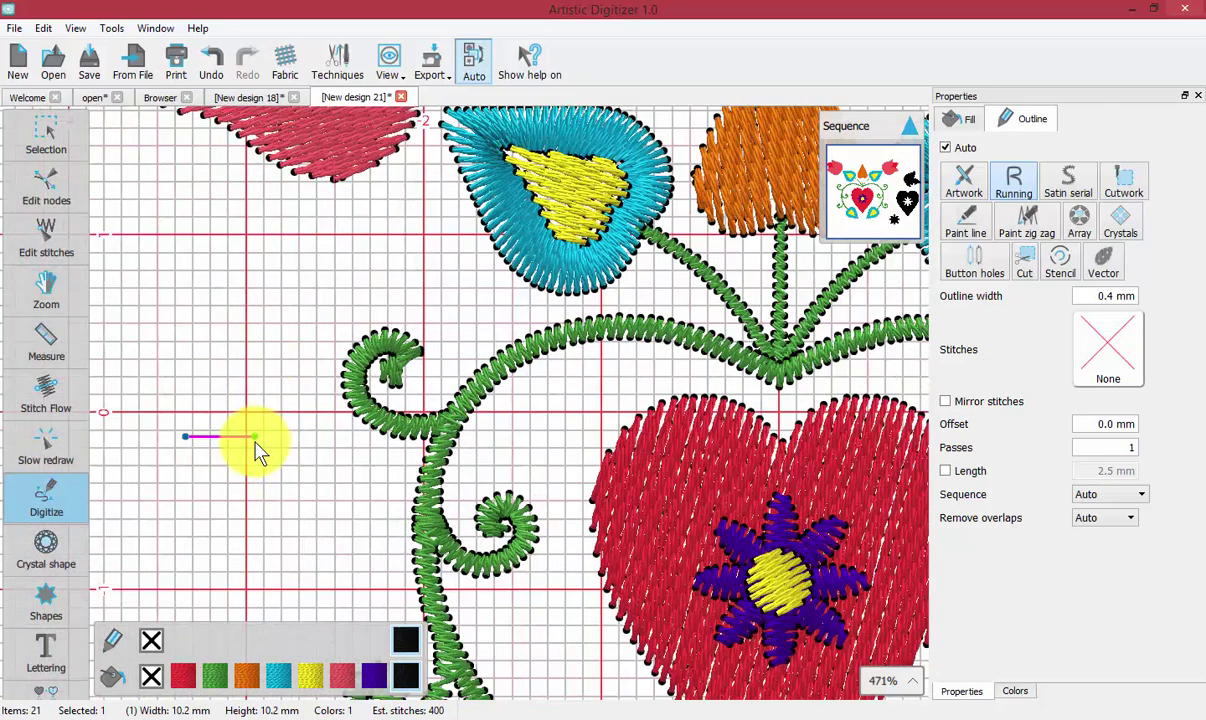
scroll(256, 447, up, 1)
click(244, 408)
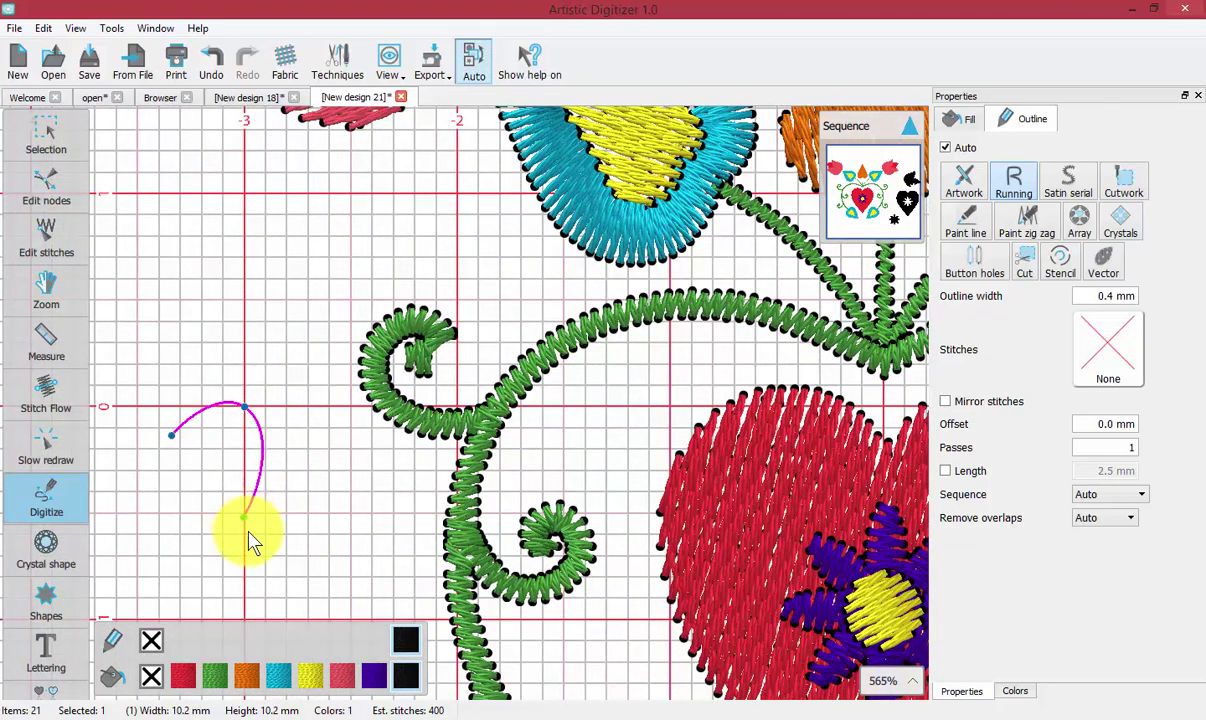
click(245, 528)
click(295, 569)
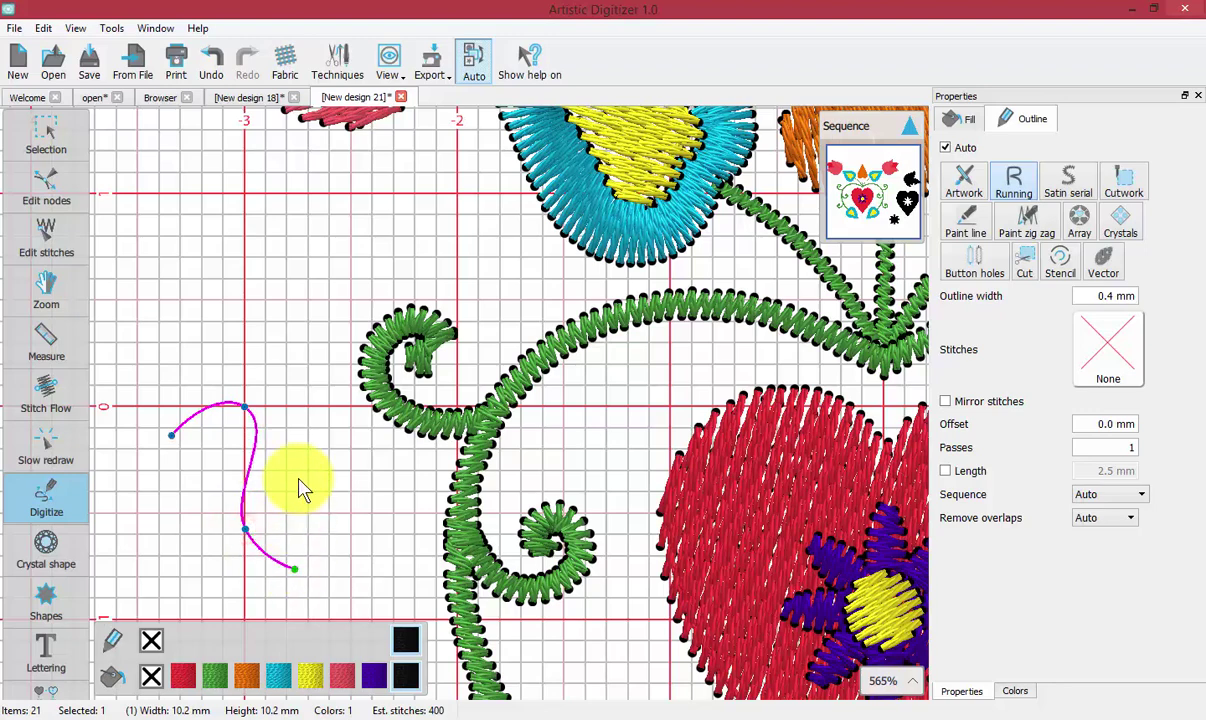
click(317, 408)
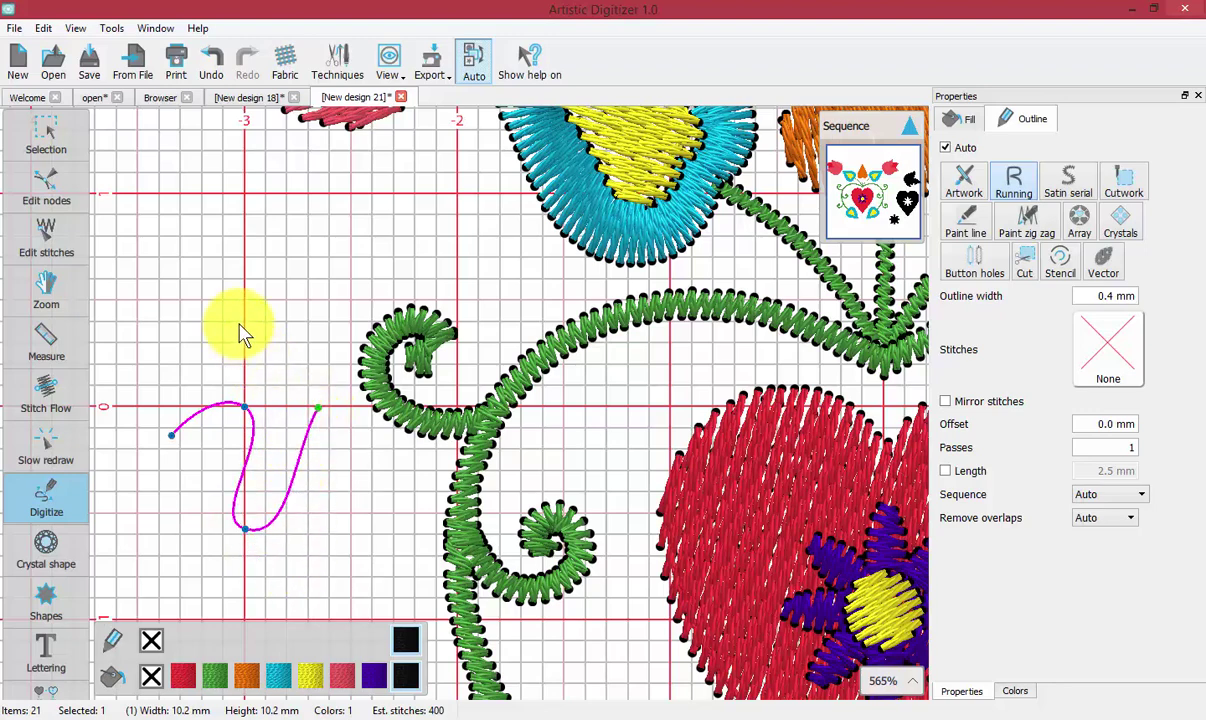
click(244, 193)
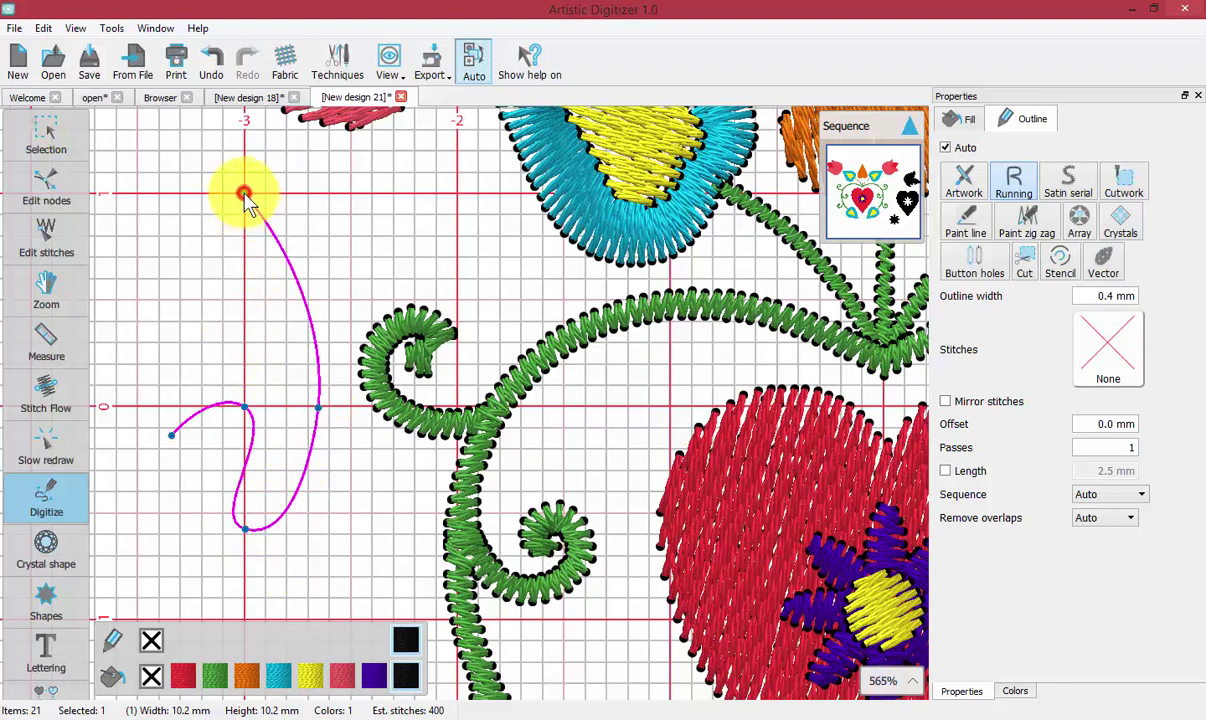
Continue the outline with corner points at grid points (-2, 1), (-2, 0) and (-1, 0), and end the shape, about 23.8 × 17.9 mm.
click(458, 195)
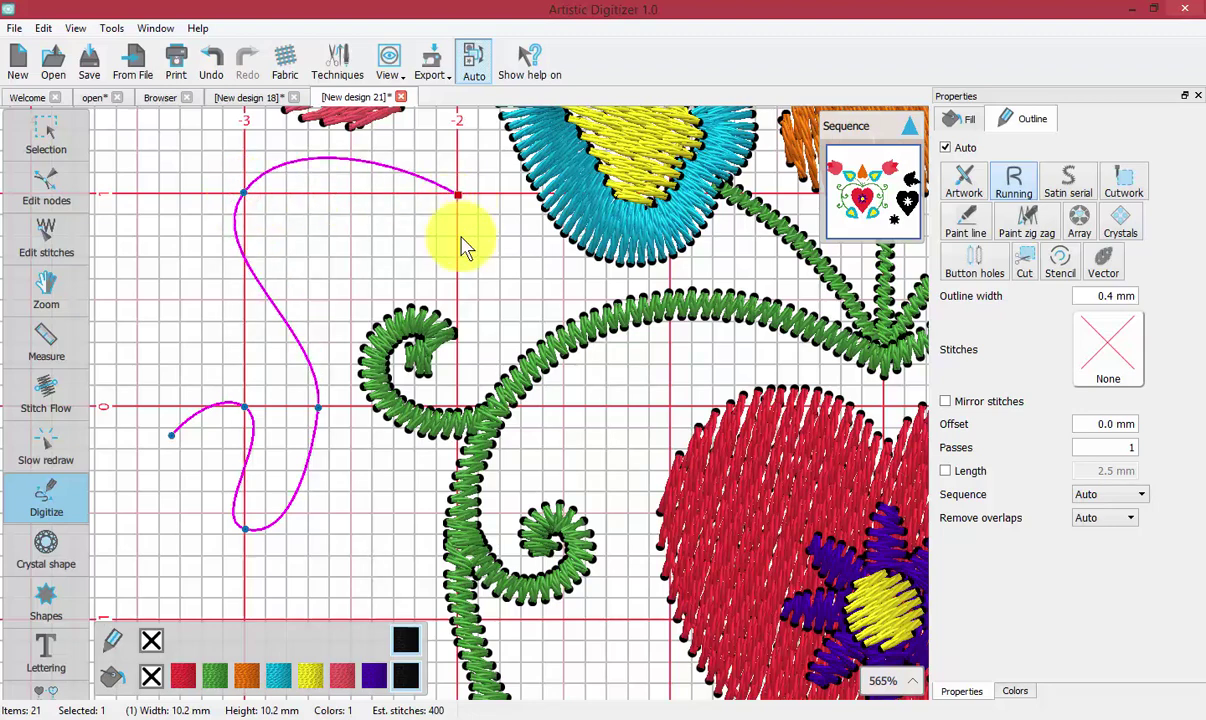
click(457, 405)
click(617, 405)
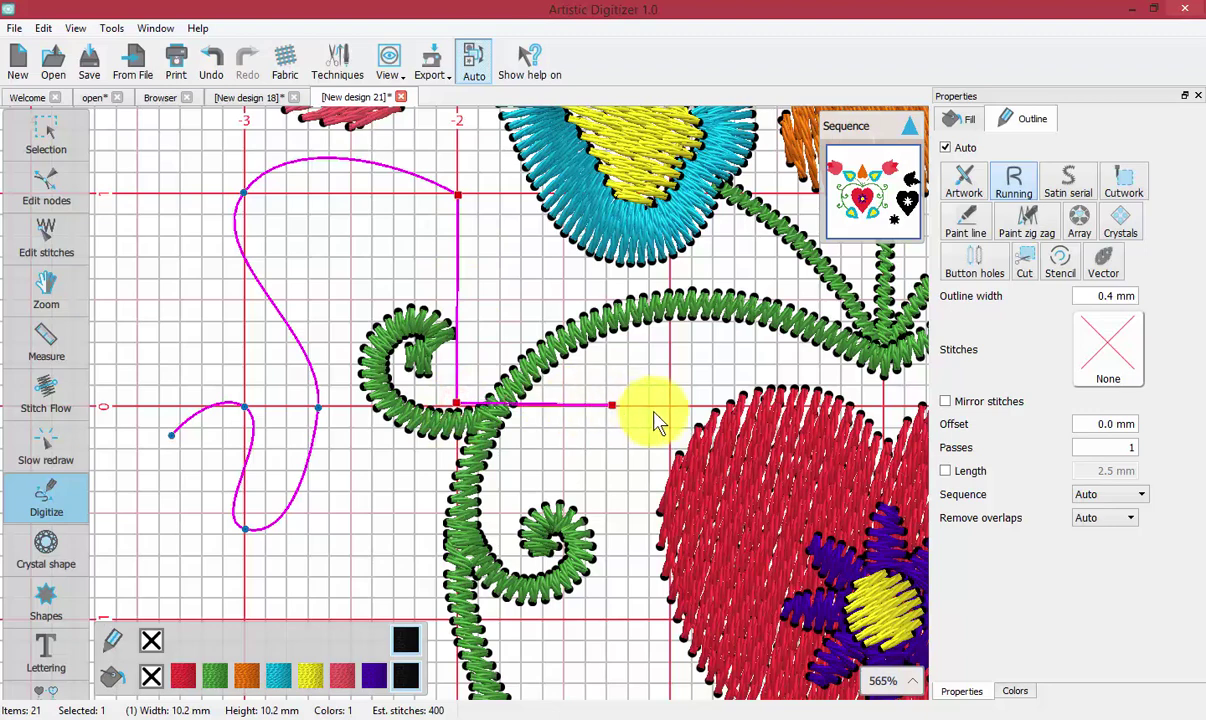
click(670, 406)
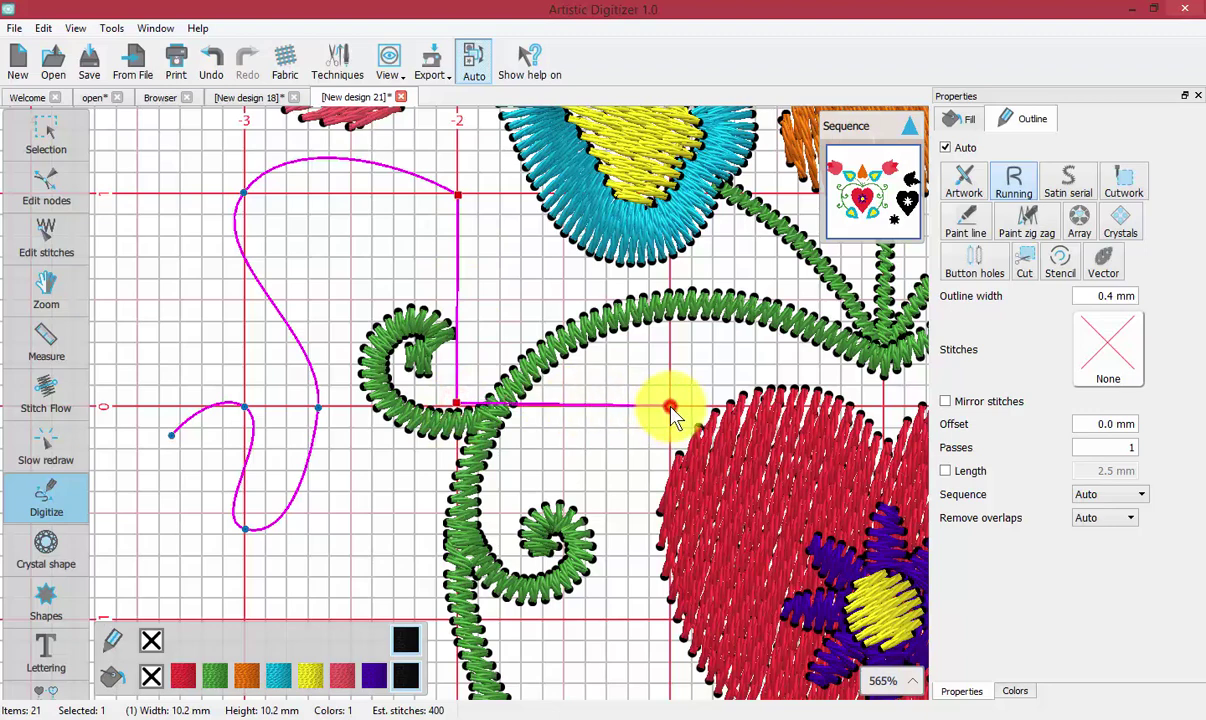
right_click(641, 450)
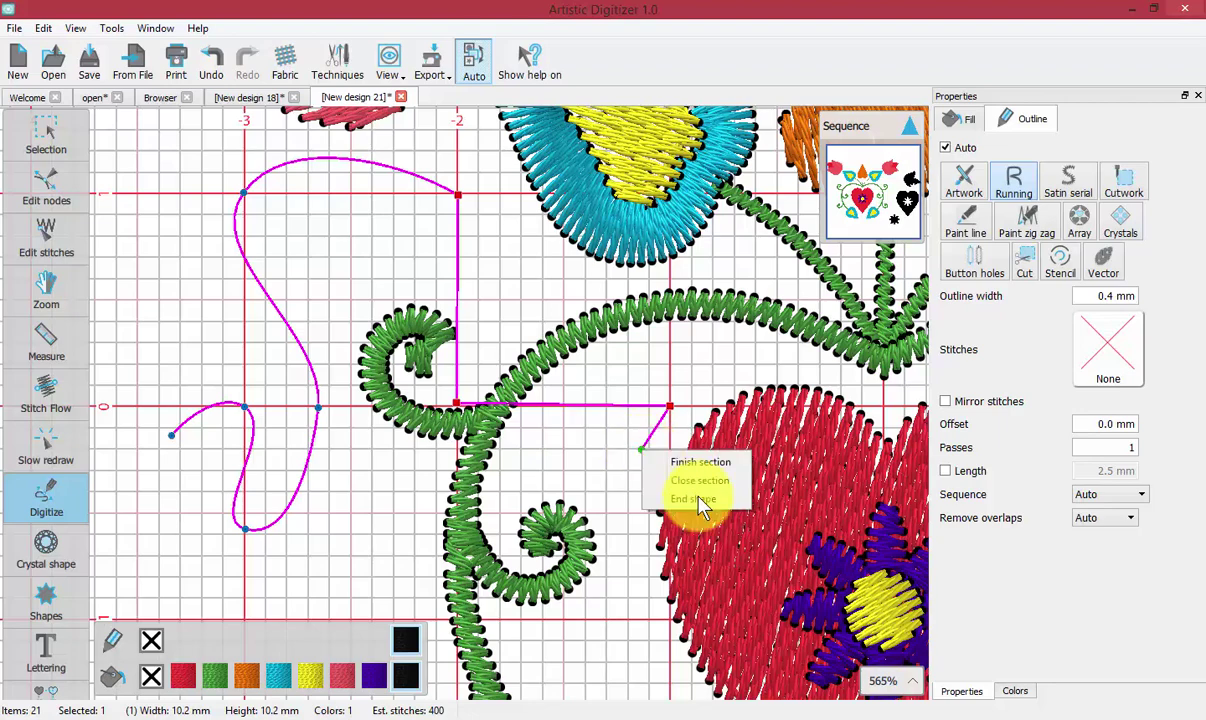
click(693, 500)
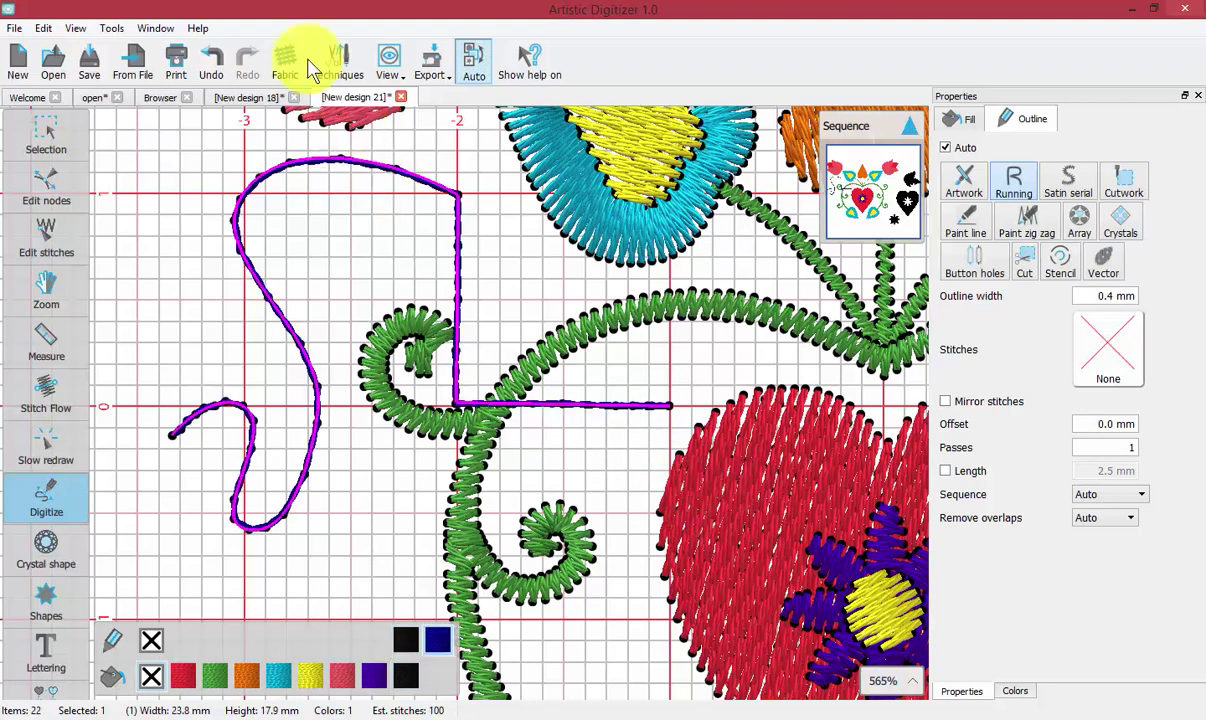
Turn off snapping to the grid.
click(400, 68)
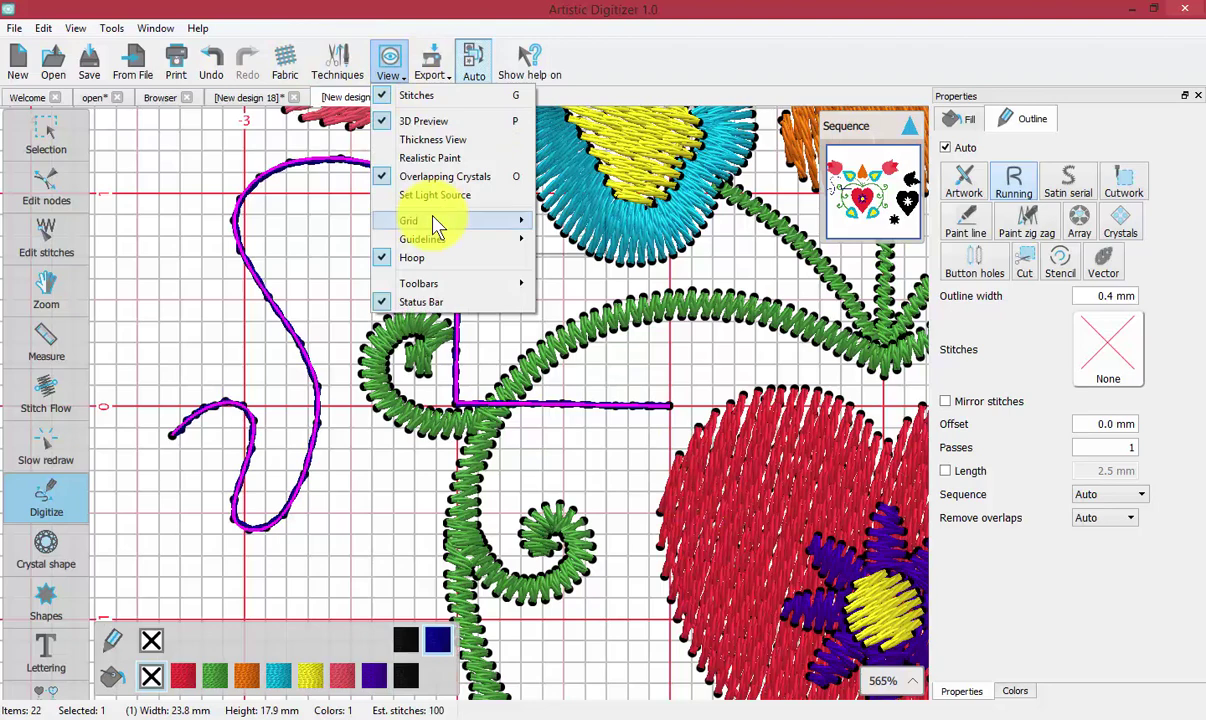
mouse_move(436, 221)
click(555, 245)
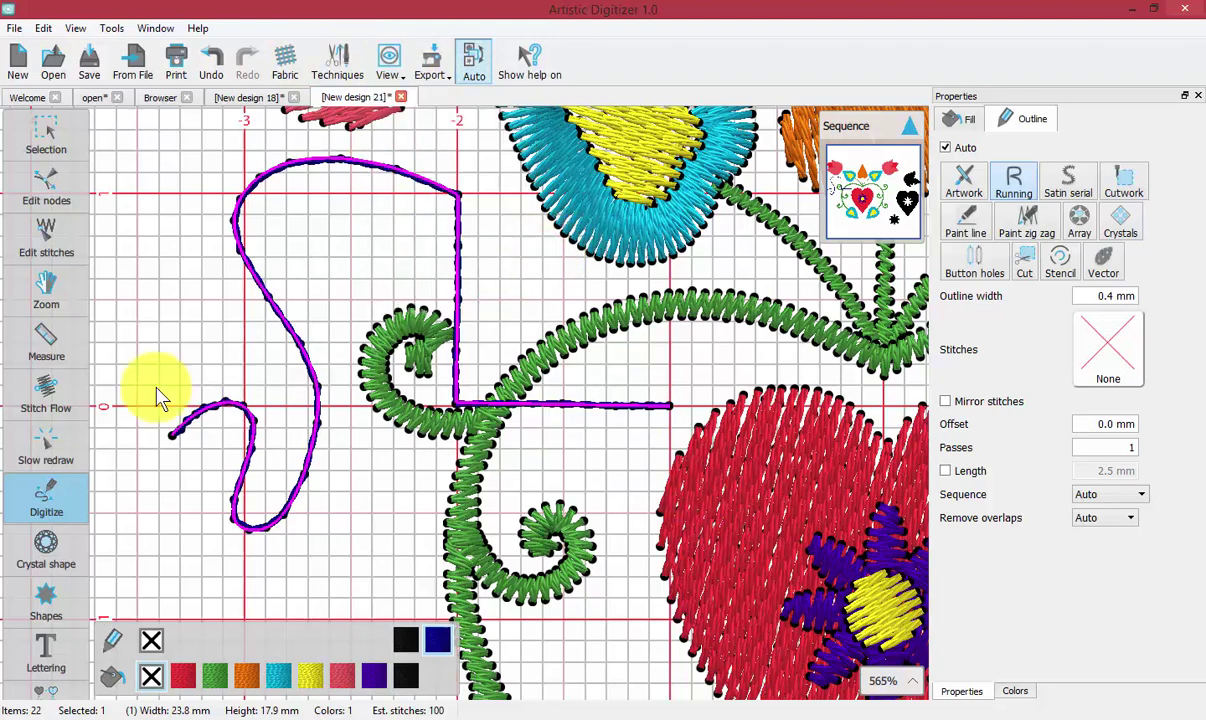
Draw a wavy outline of smooth curve points beside grid line -3, off the grid points, about 5.9 × 2.7 mm, and end it.
click(127, 344)
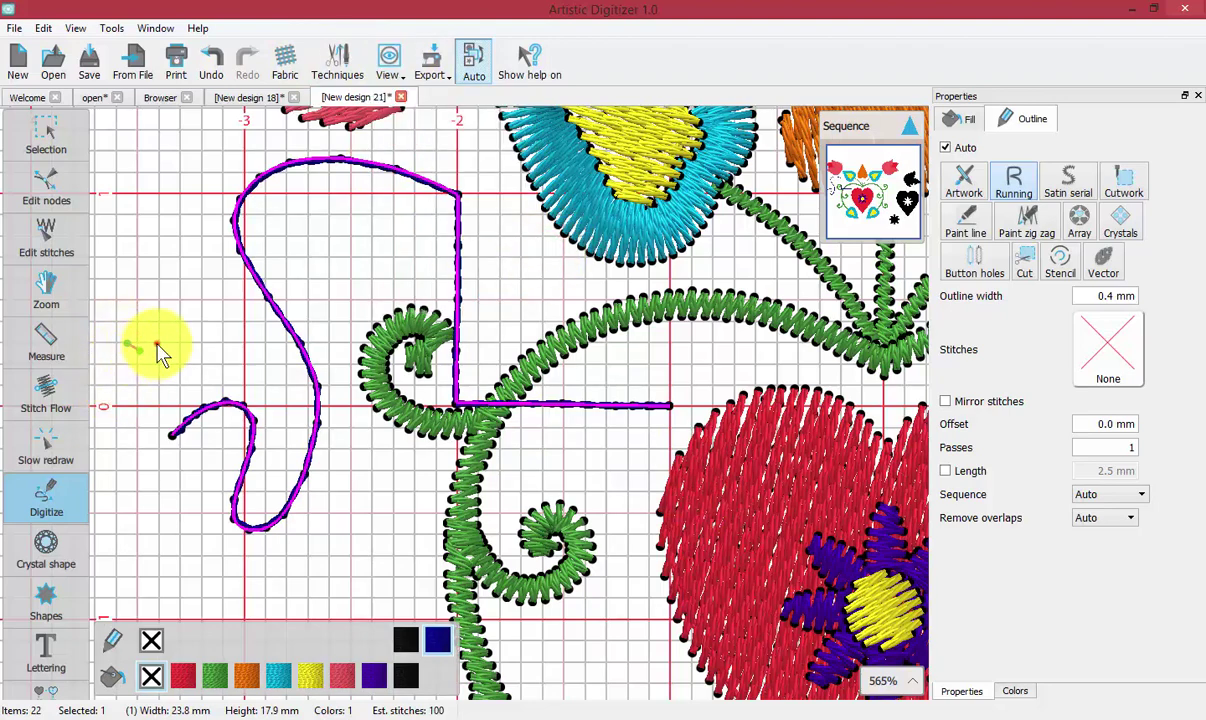
click(155, 343)
click(188, 370)
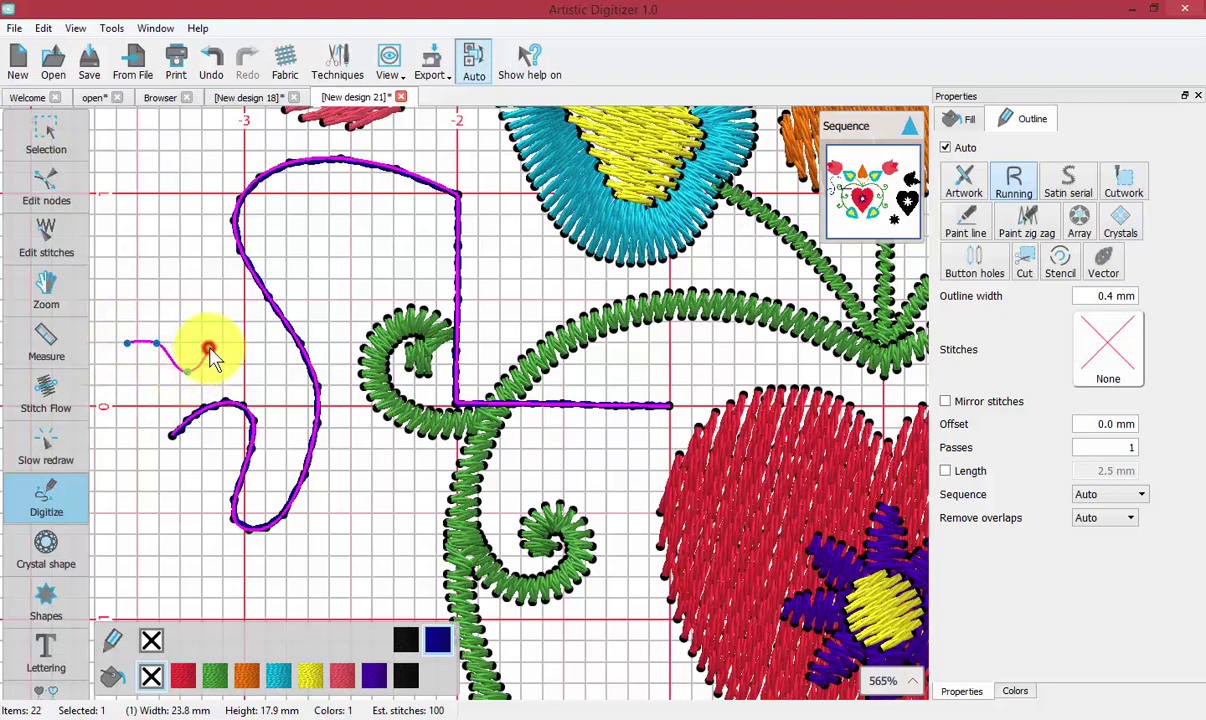
click(208, 349)
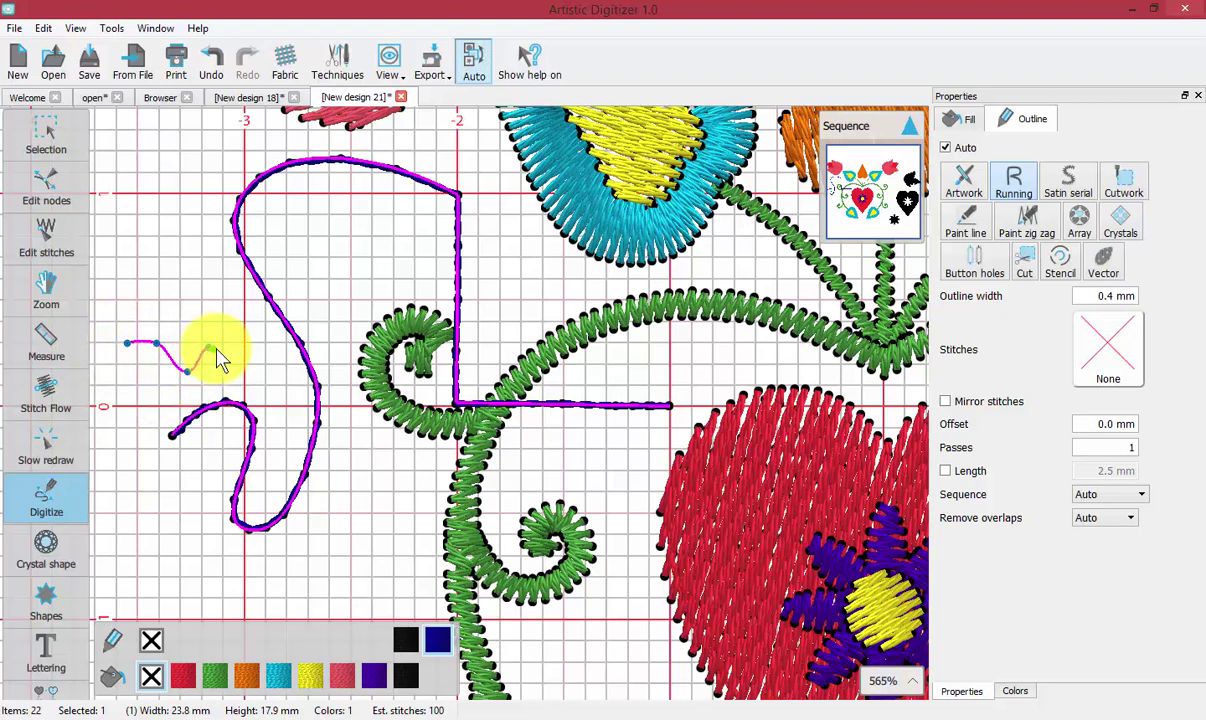
click(221, 326)
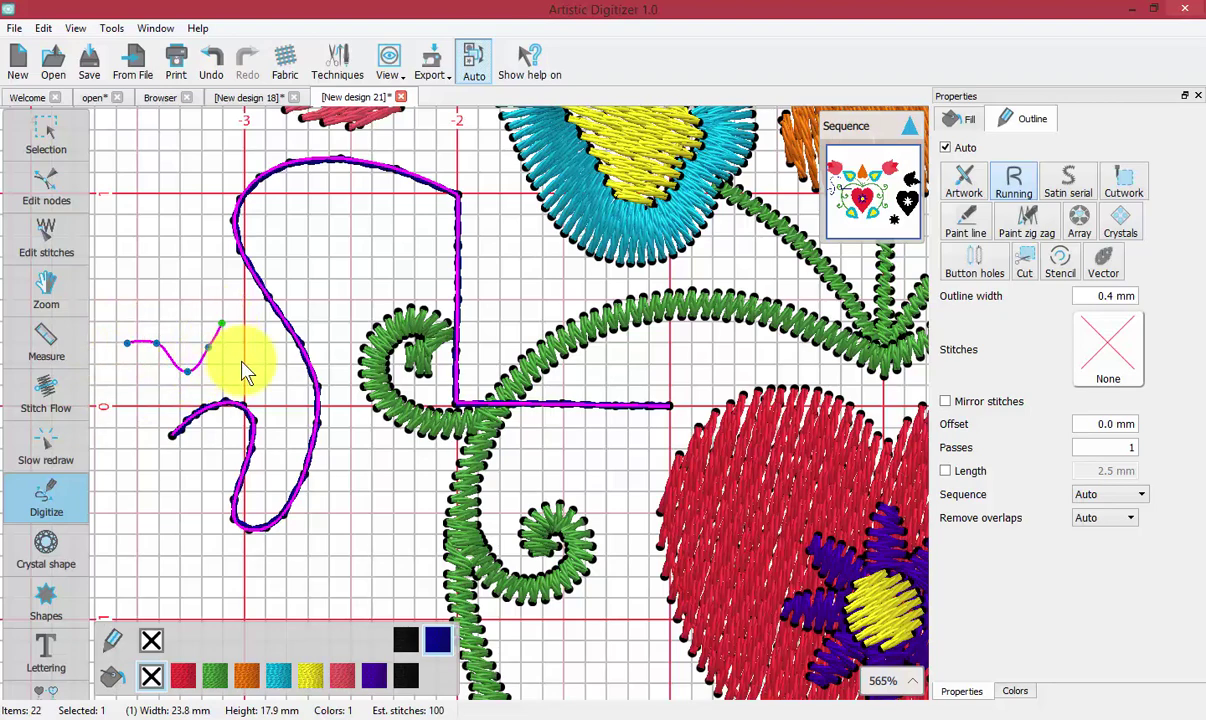
click(244, 344)
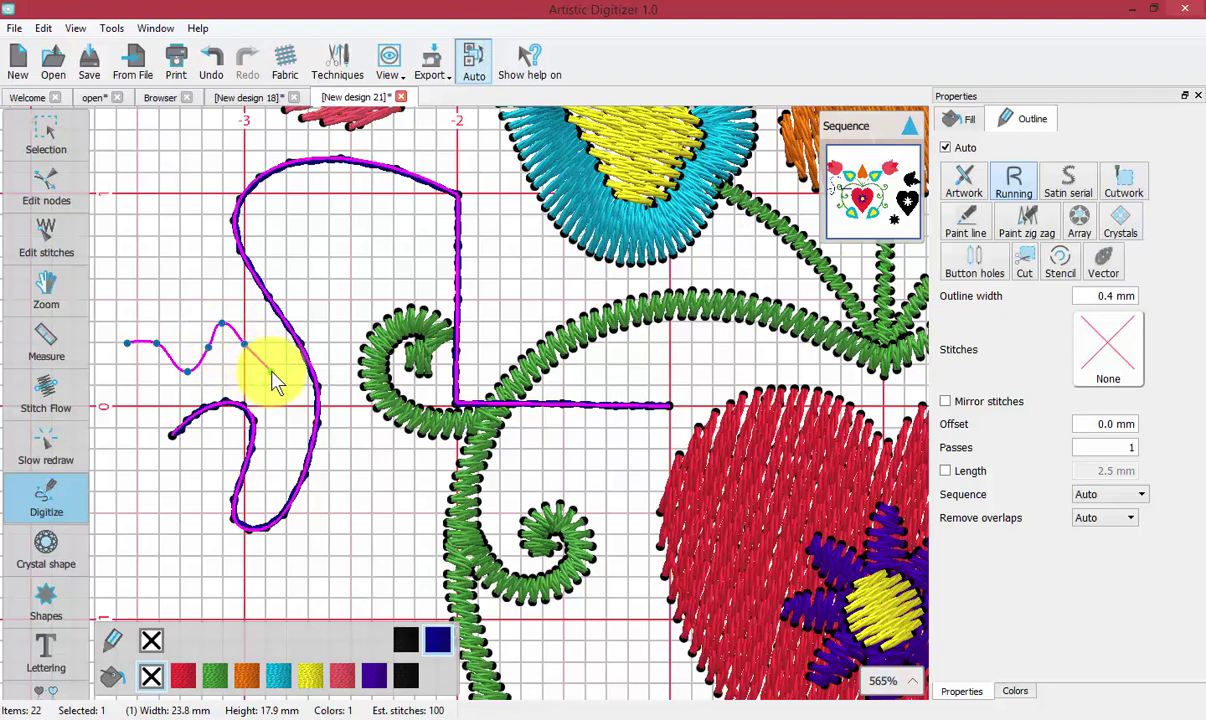
right_click(270, 369)
click(328, 419)
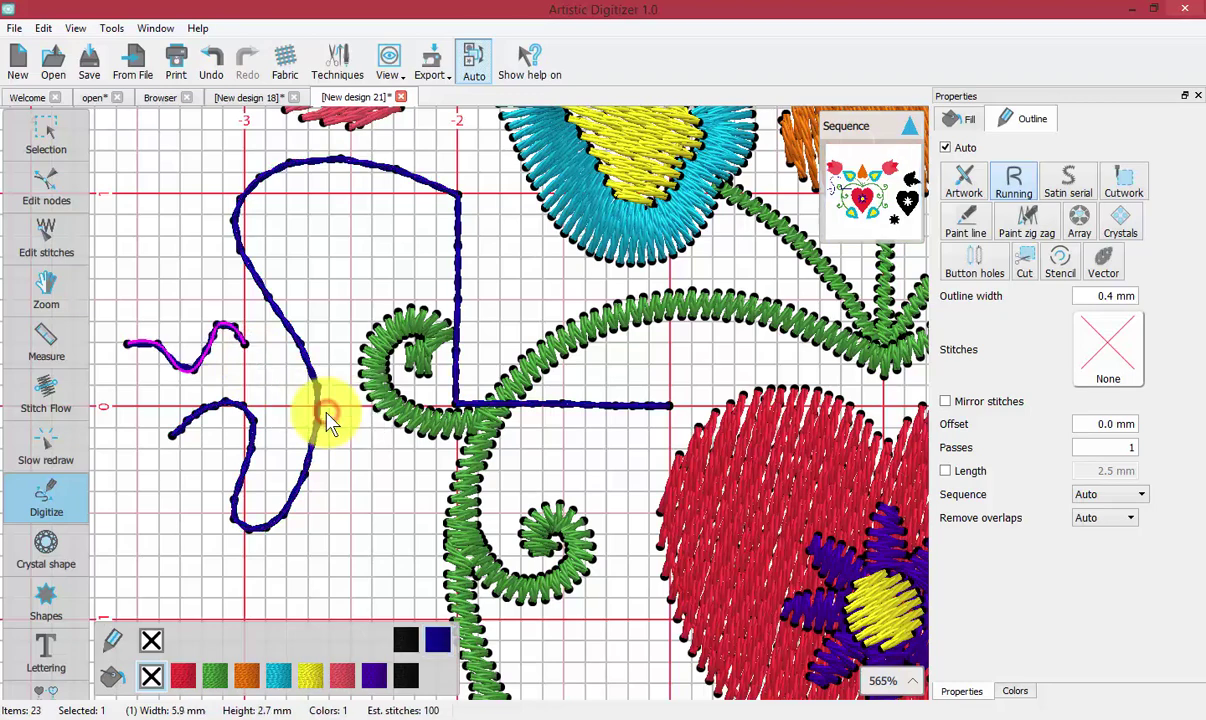
Deselect the outline, then set the digitizer tool in the program options to DRAWings and accept the change.
click(52, 135)
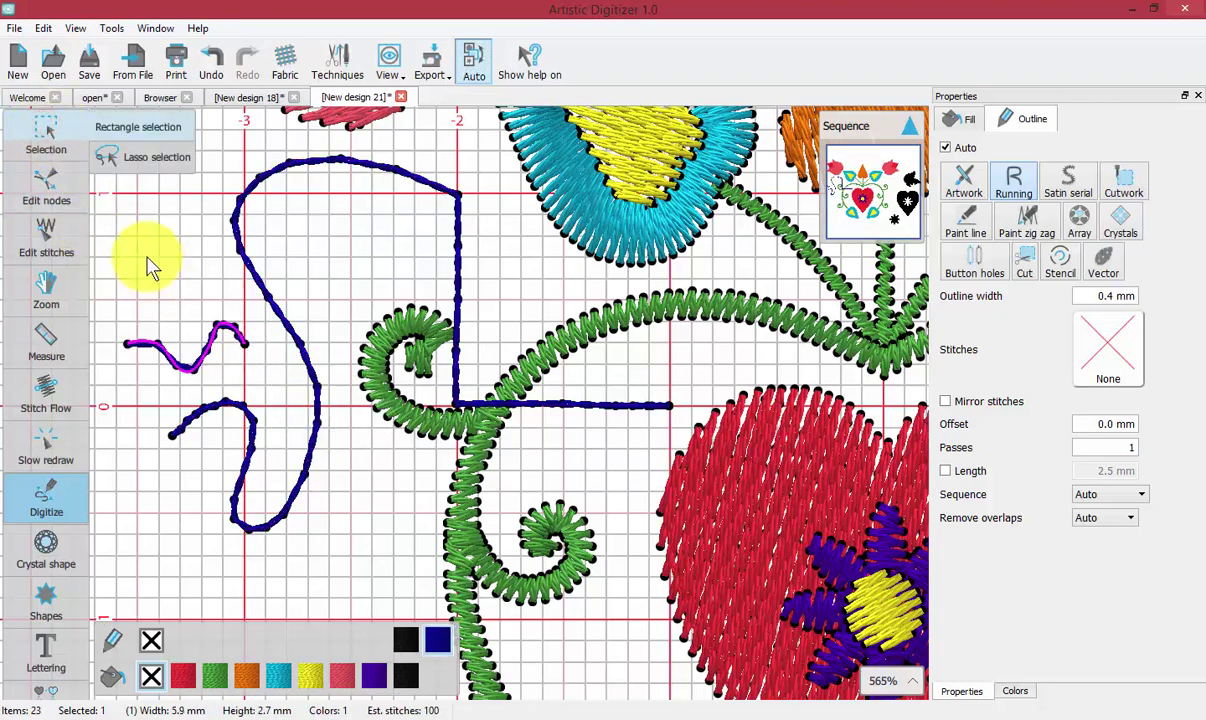
click(148, 256)
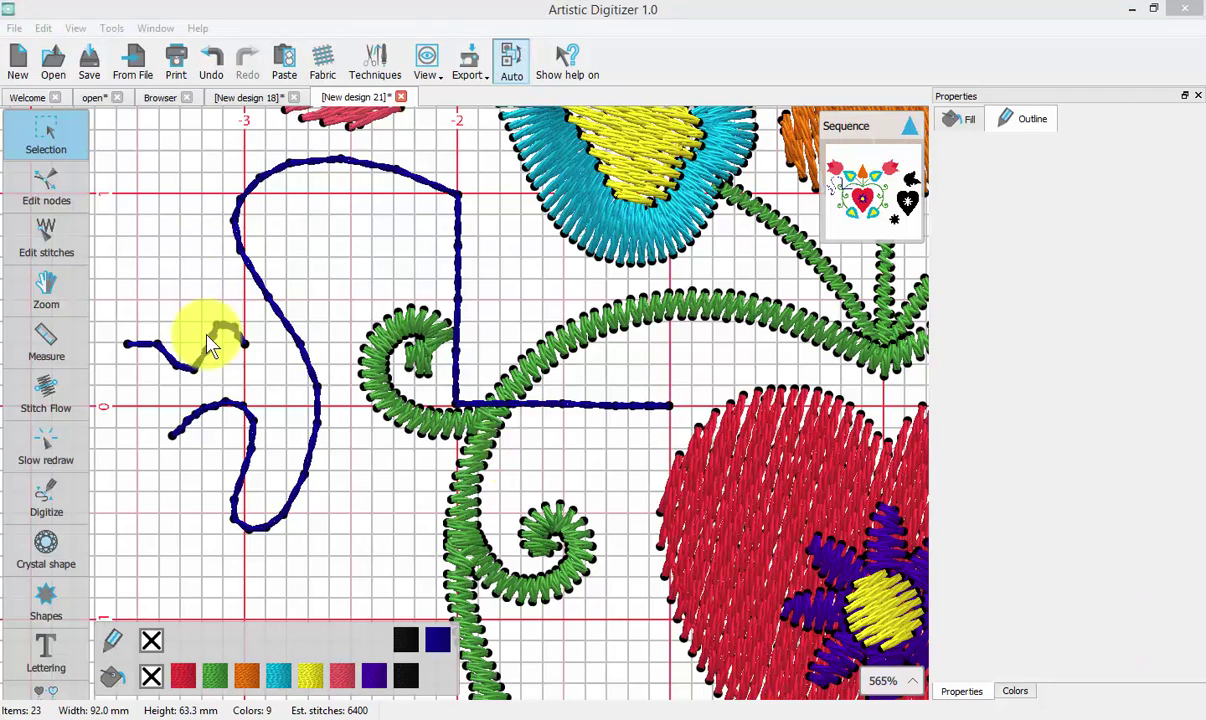
click(85, 14)
click(111, 28)
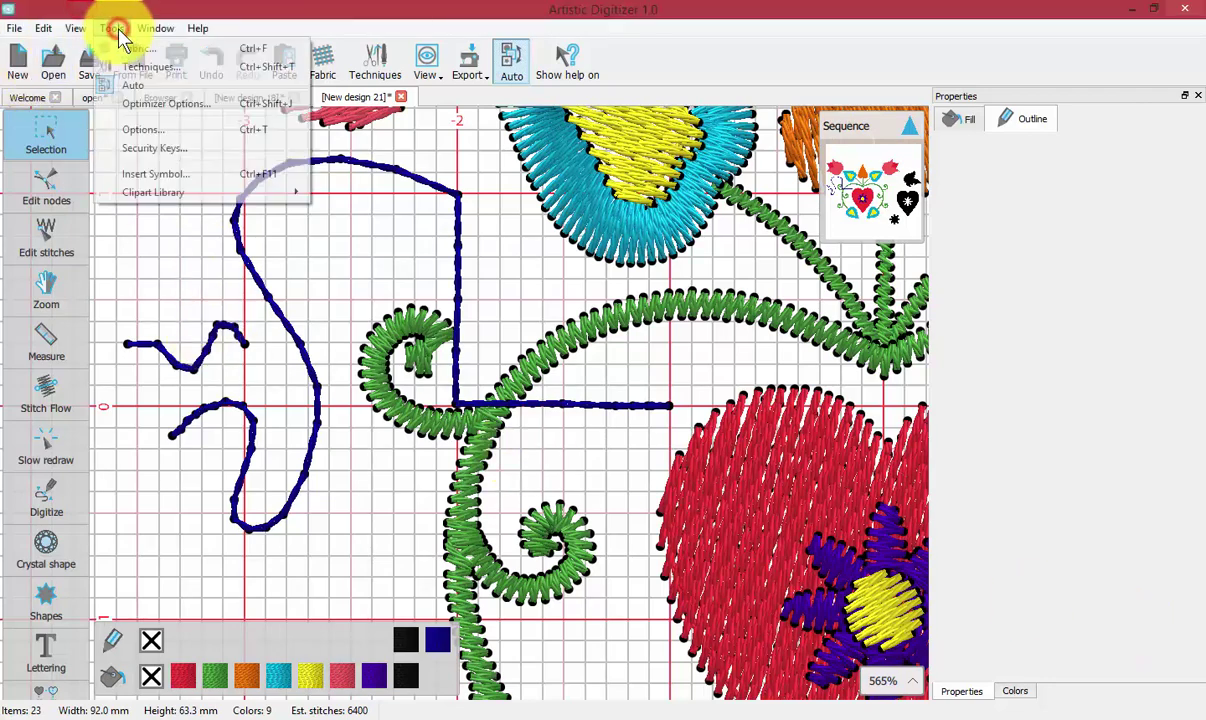
click(140, 130)
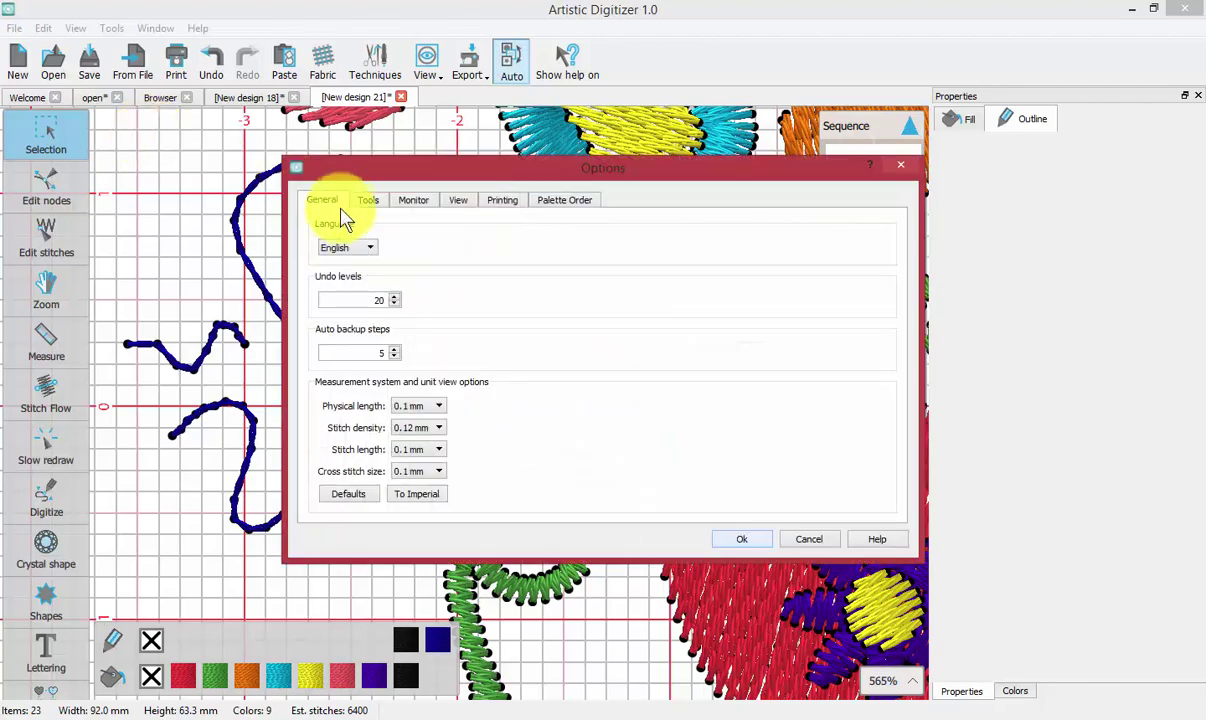
click(369, 200)
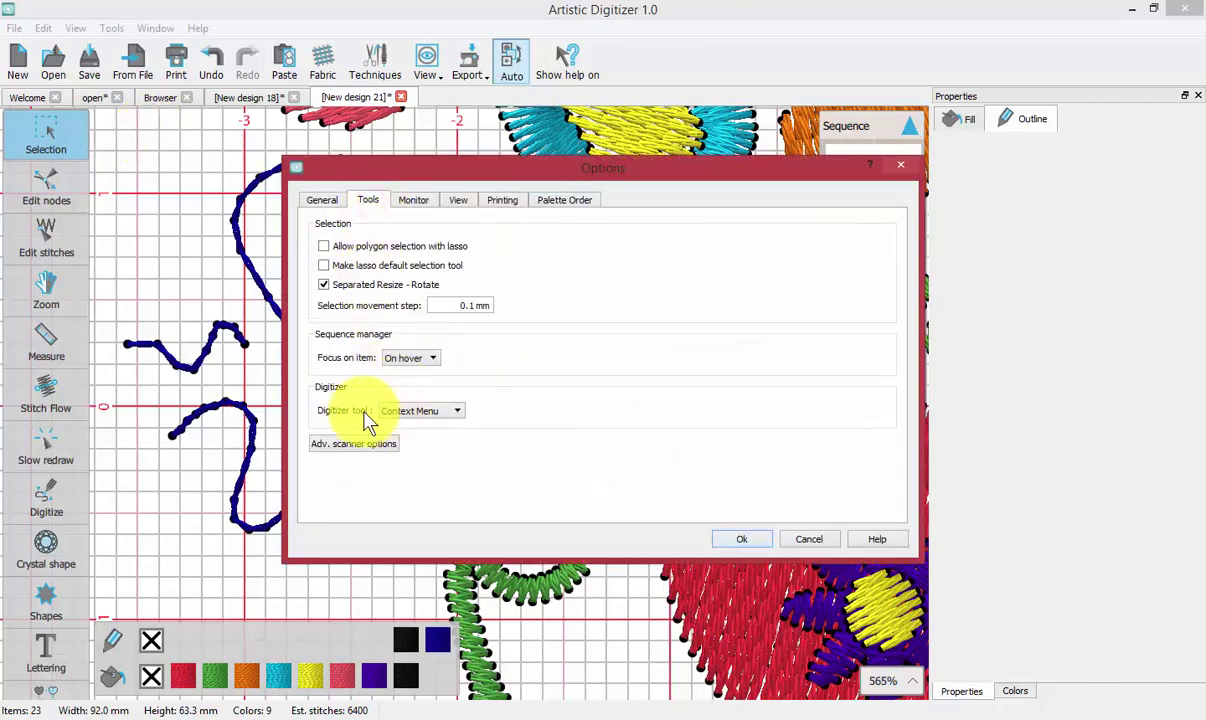
click(410, 418)
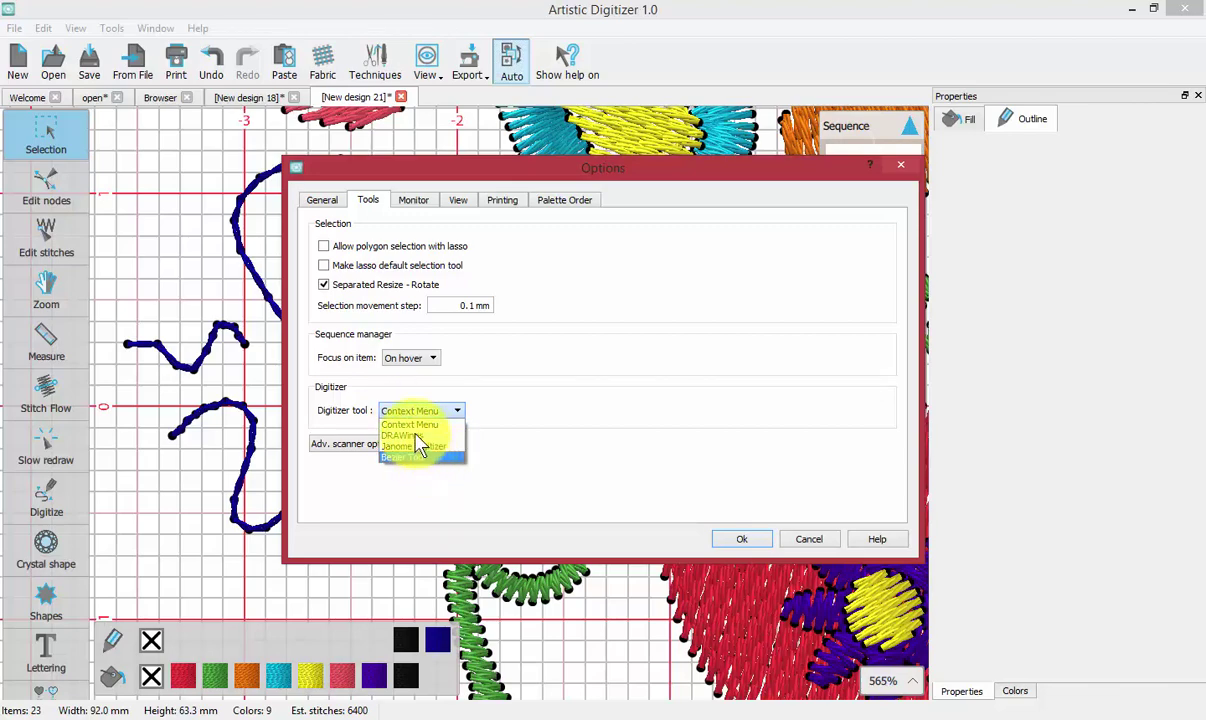
click(400, 436)
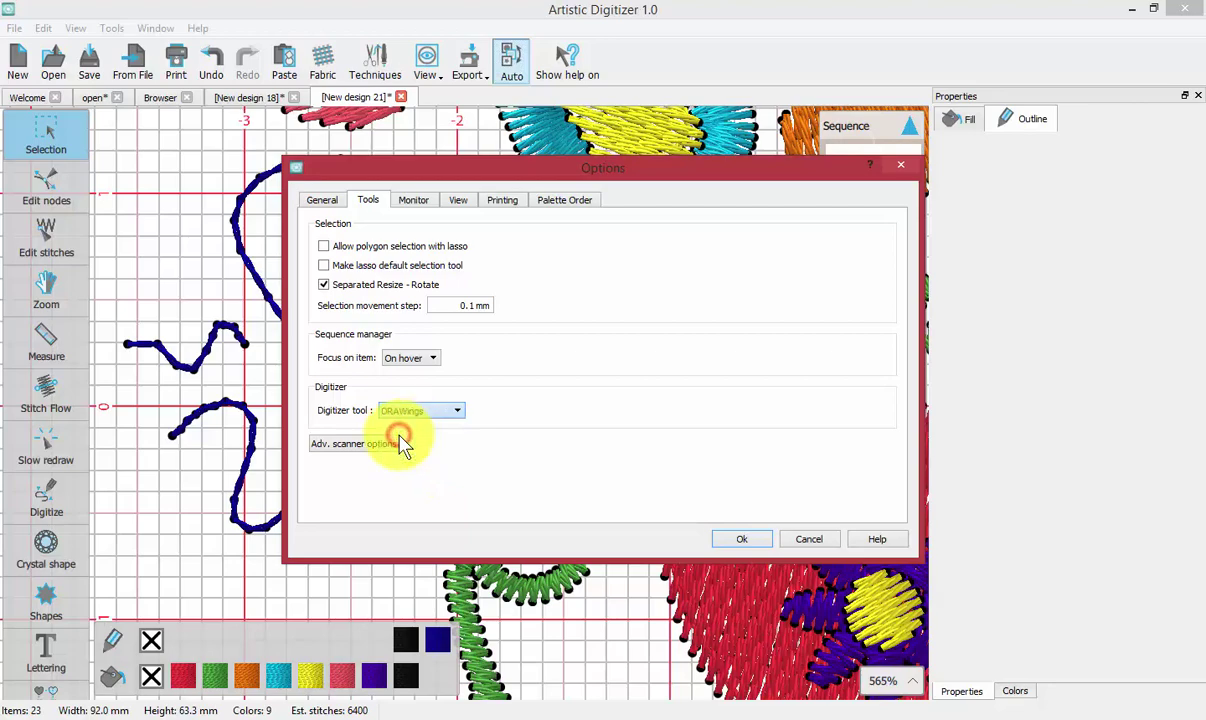
click(740, 540)
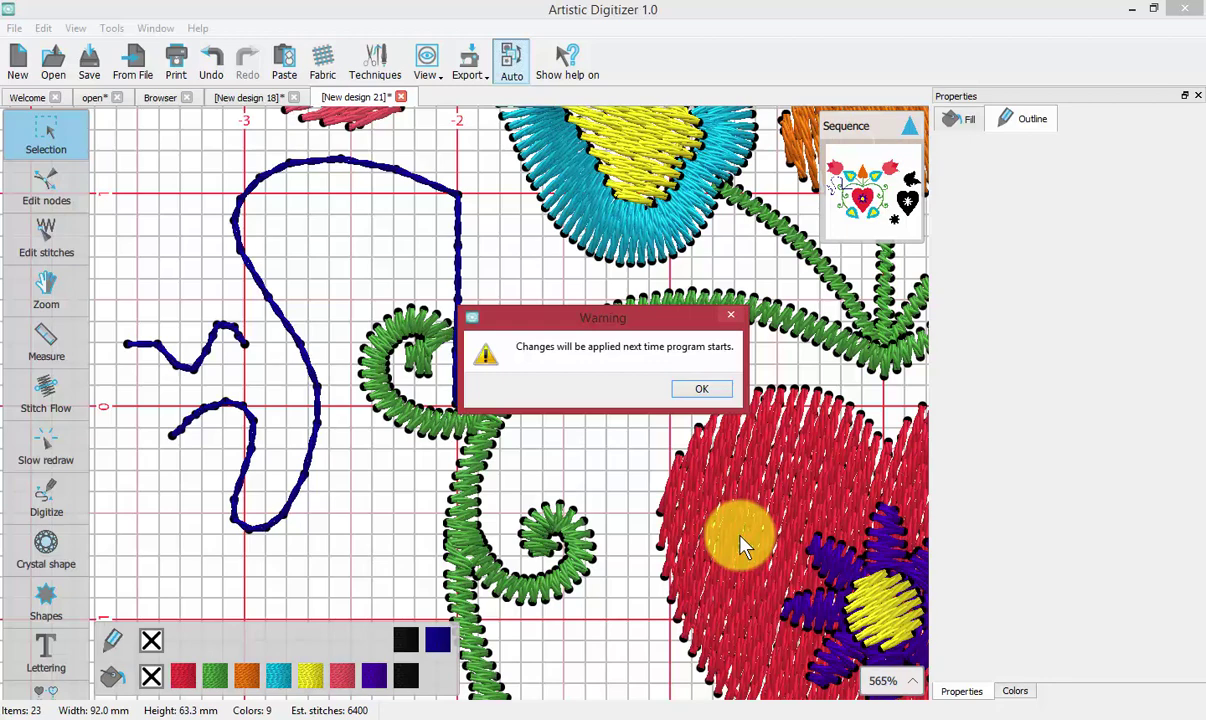
click(702, 392)
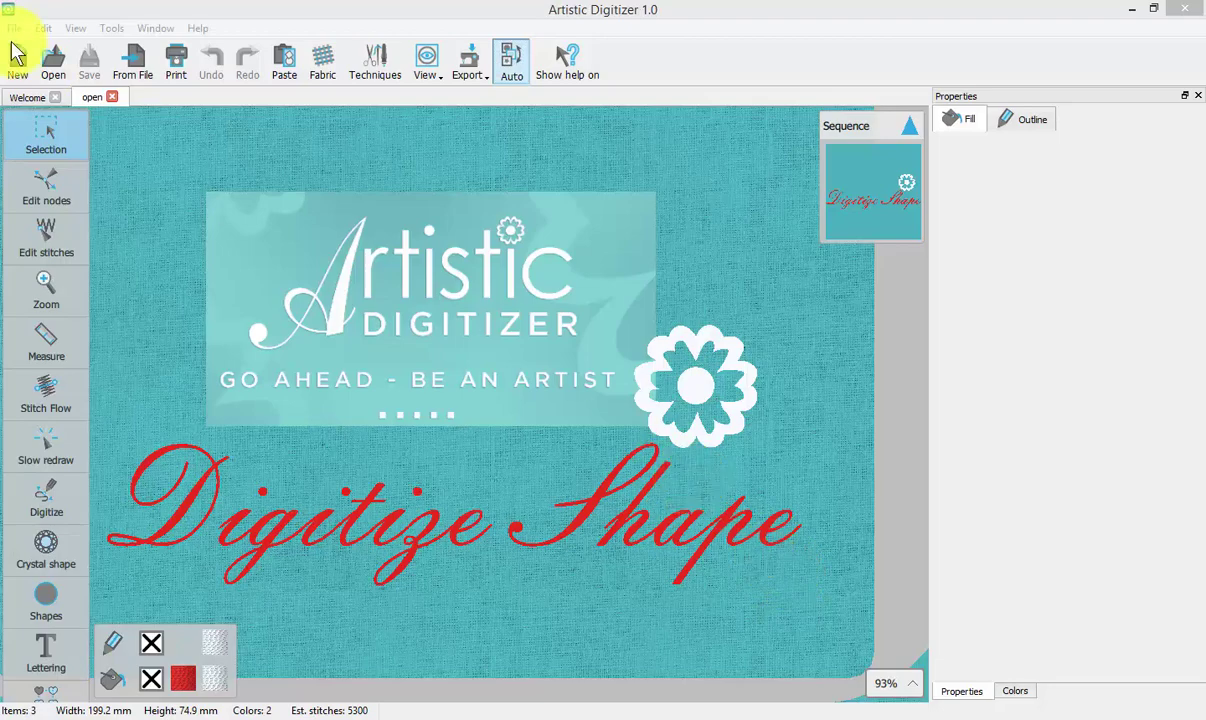
Create a new design from the Welcome page and activate the Outline shape tool.
click(28, 97)
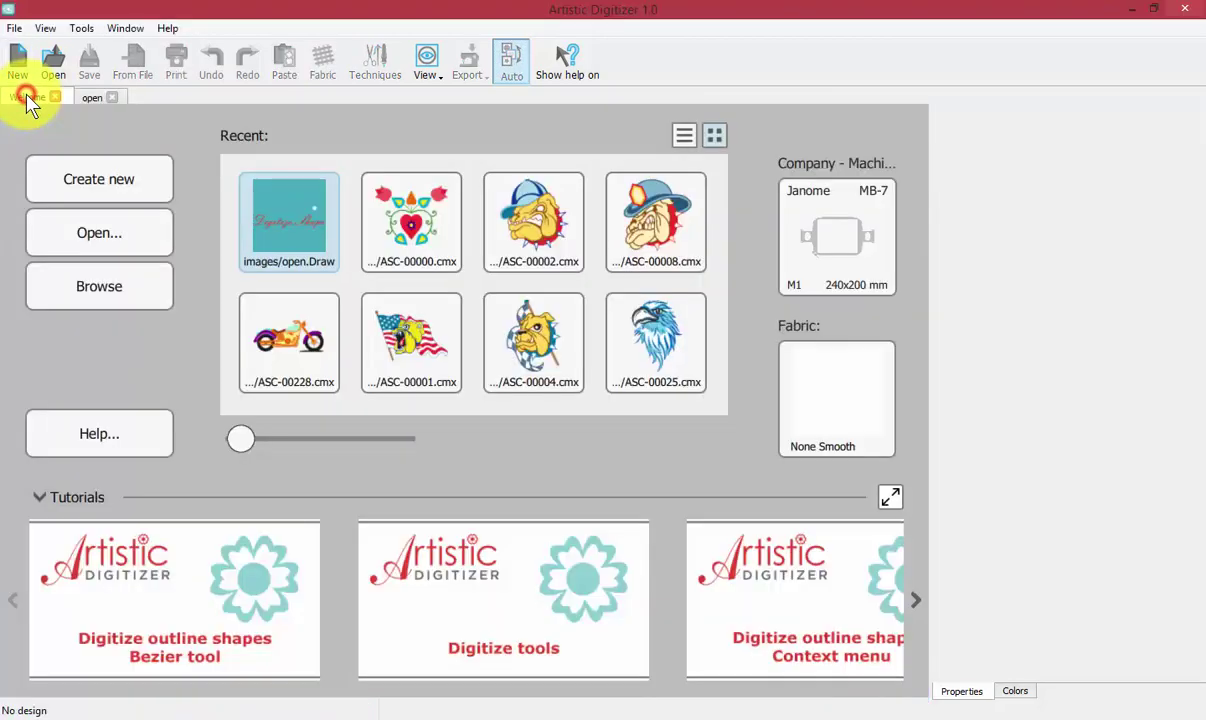
click(93, 180)
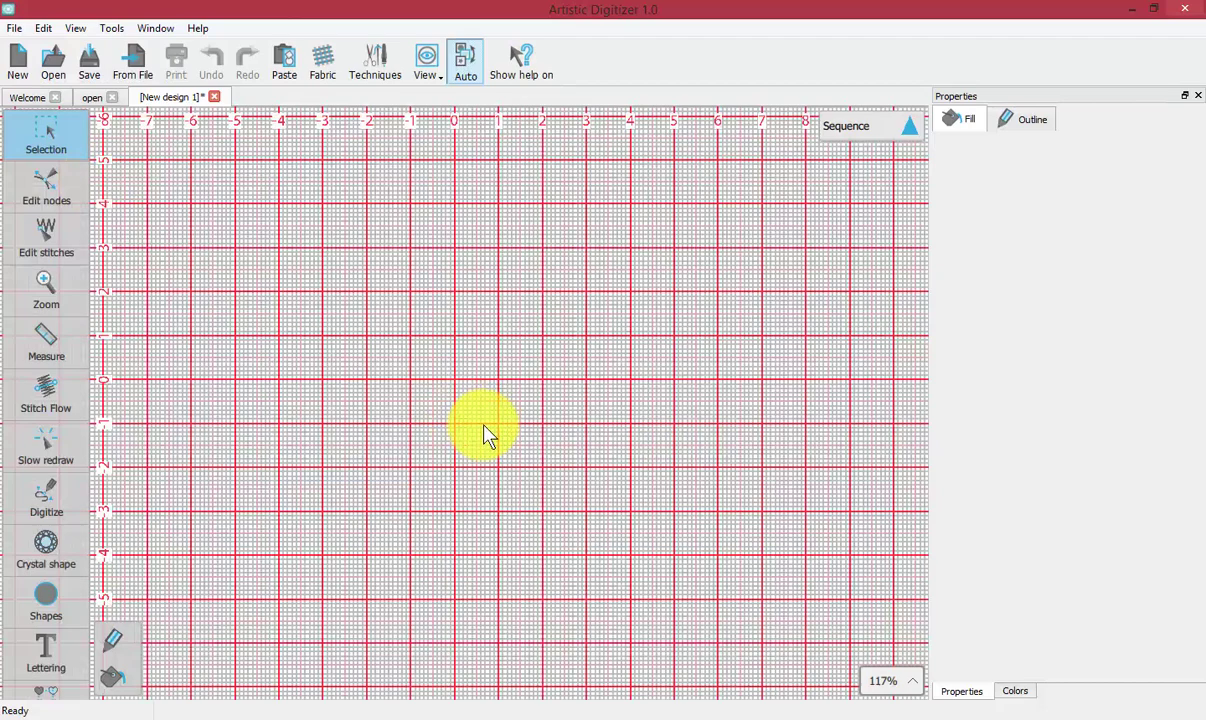
scroll(485, 430, up, 3)
scroll(487, 432, up, 6)
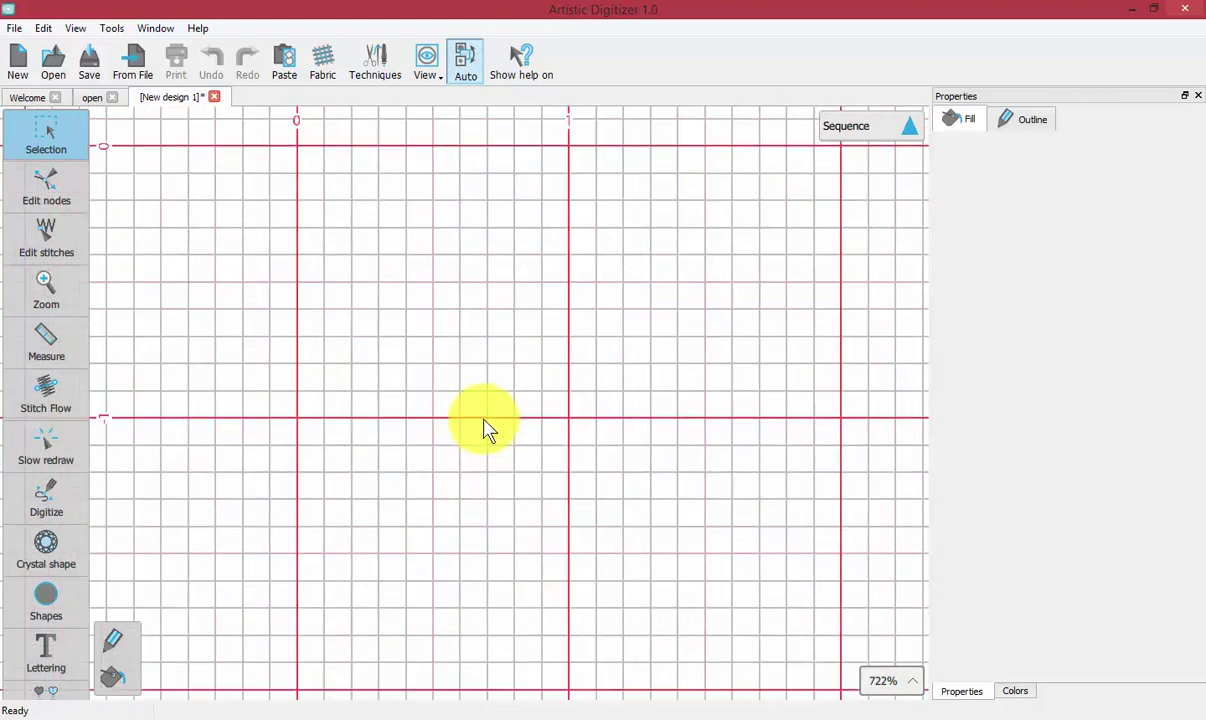
click(55, 493)
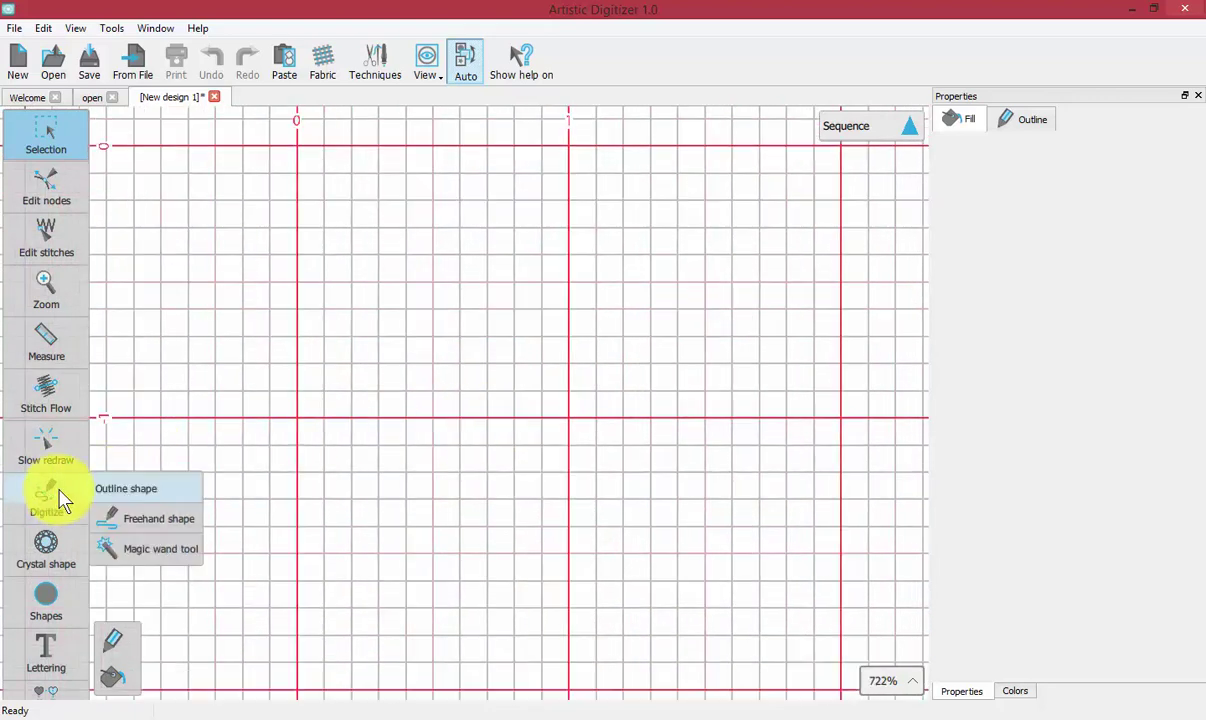
click(125, 488)
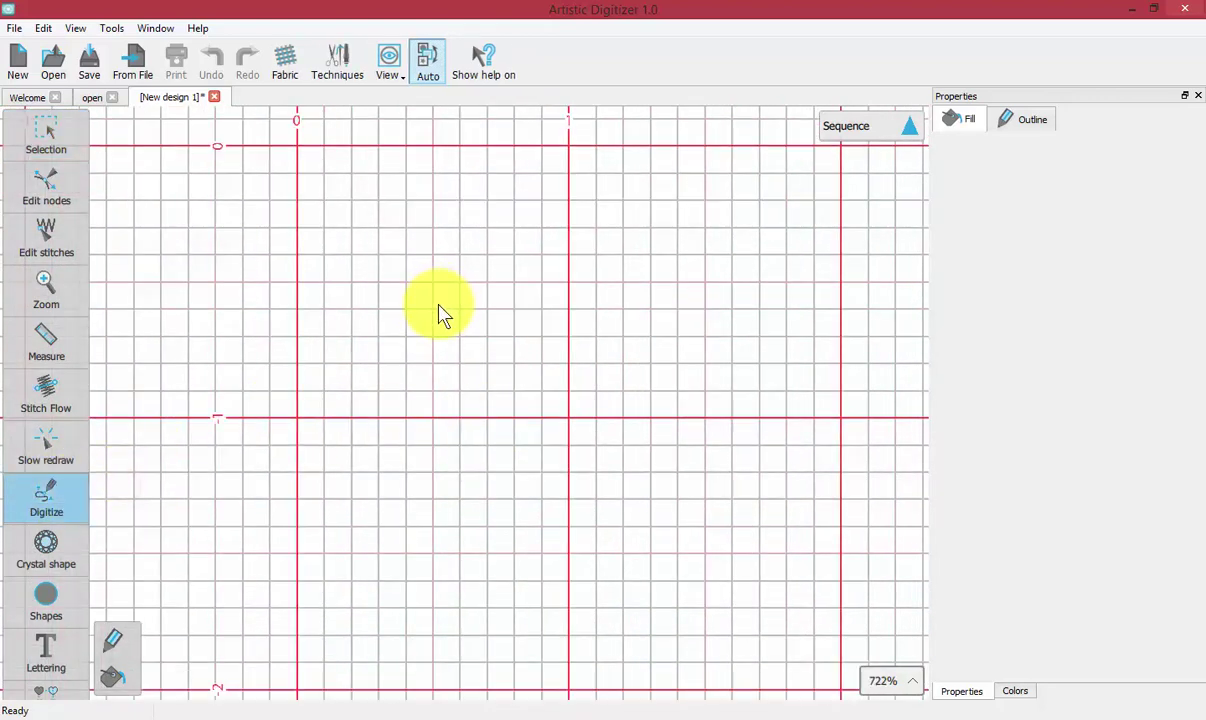
Start an outline shape between horizontal grid lines 0 and -1 with seven curve points winding from about 0.2 to 1.45 across.
click(358, 324)
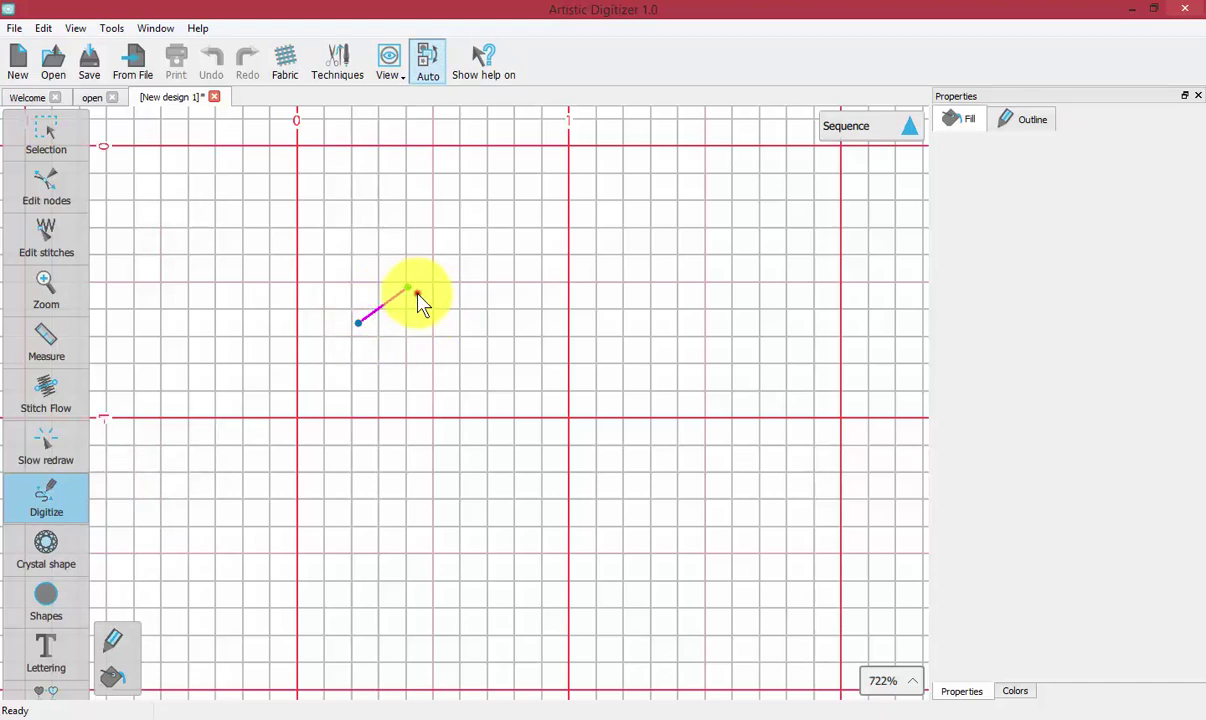
click(417, 293)
click(445, 344)
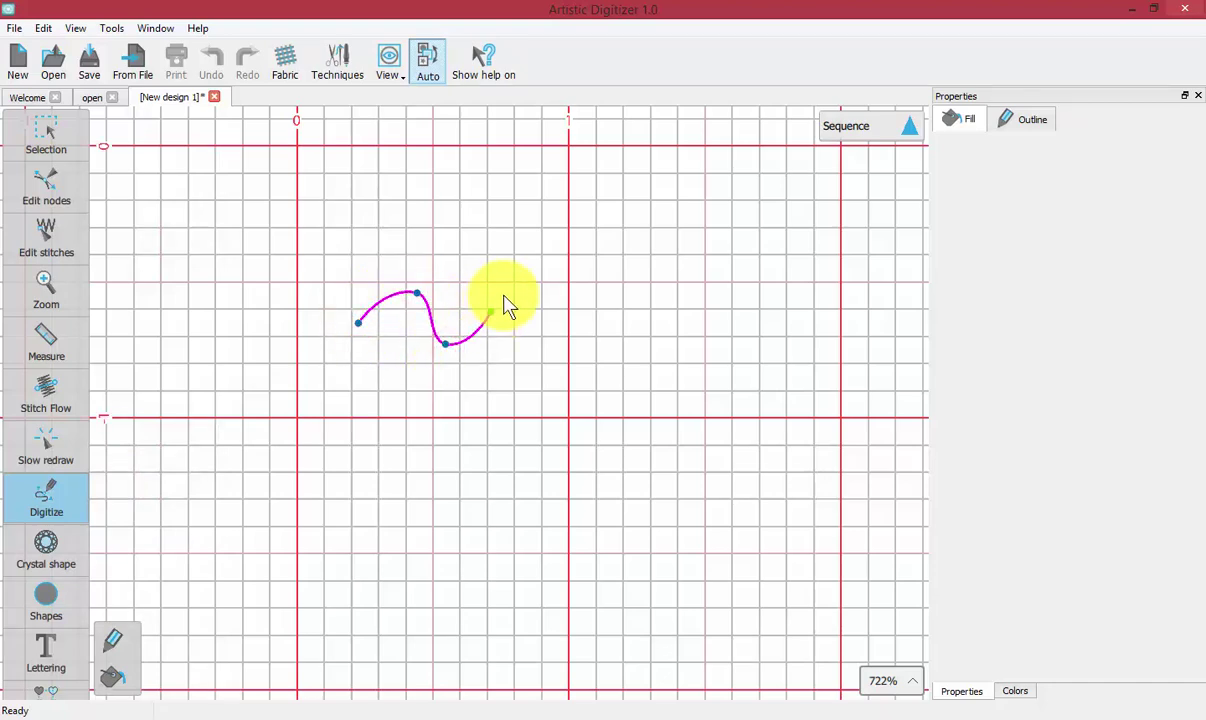
click(503, 295)
click(536, 371)
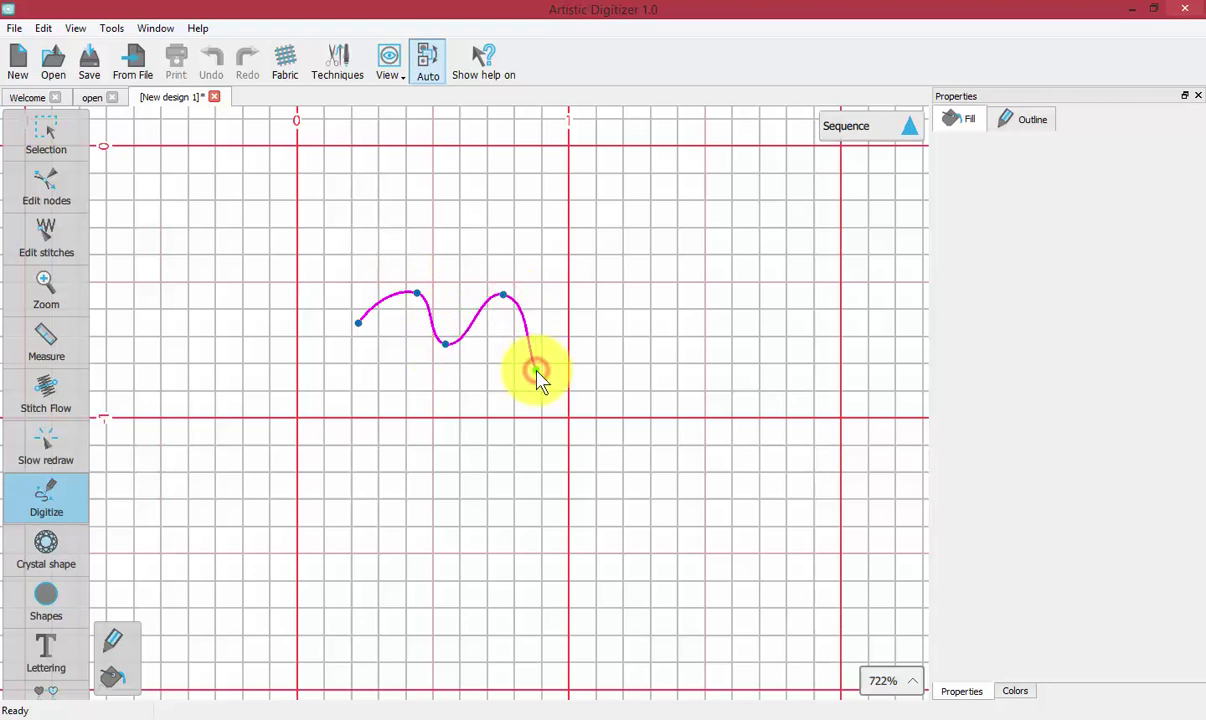
click(602, 352)
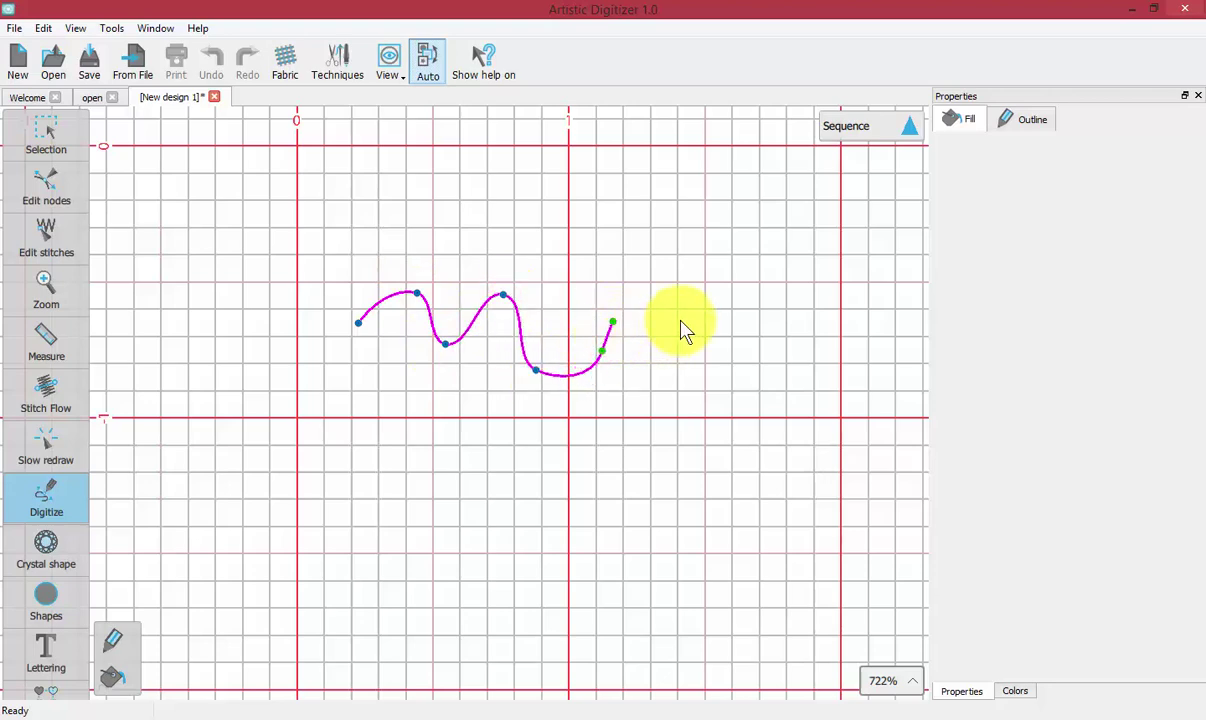
click(680, 320)
click(690, 351)
click(714, 336)
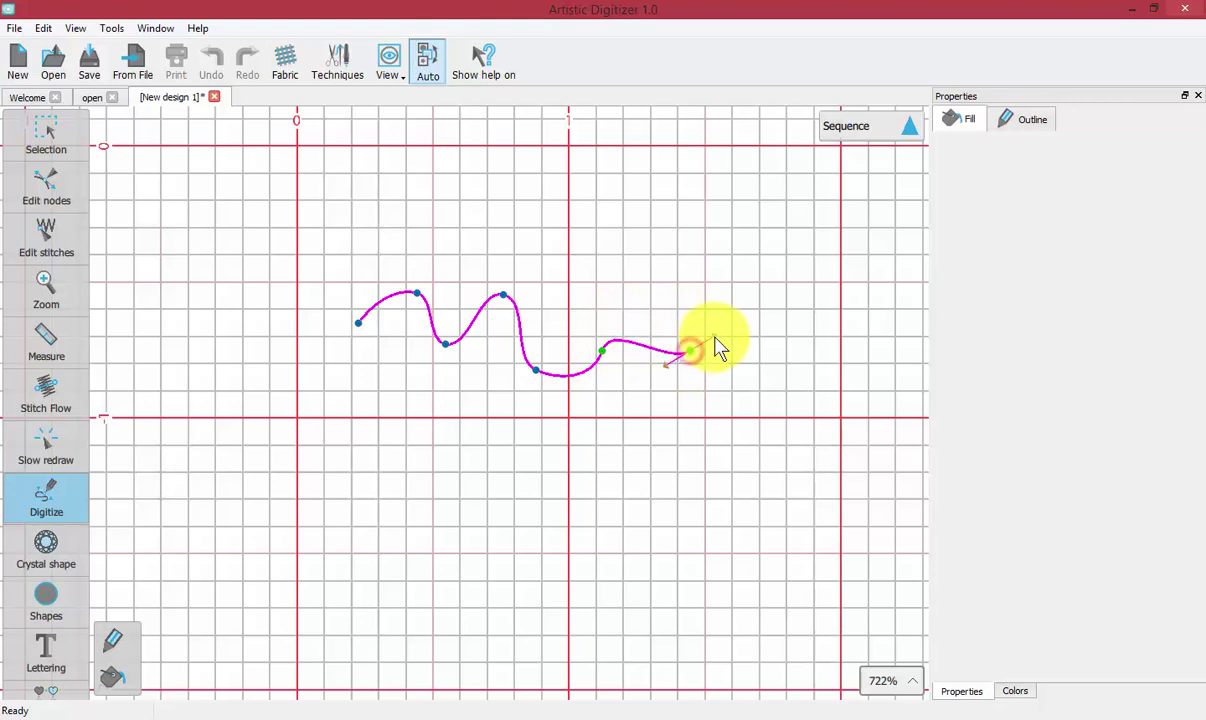
Continue the outline with eight corner points zigzagging out towards vertical grid line 2 and back below grid line -1, and end this line.
right_click(706, 279)
right_click(760, 323)
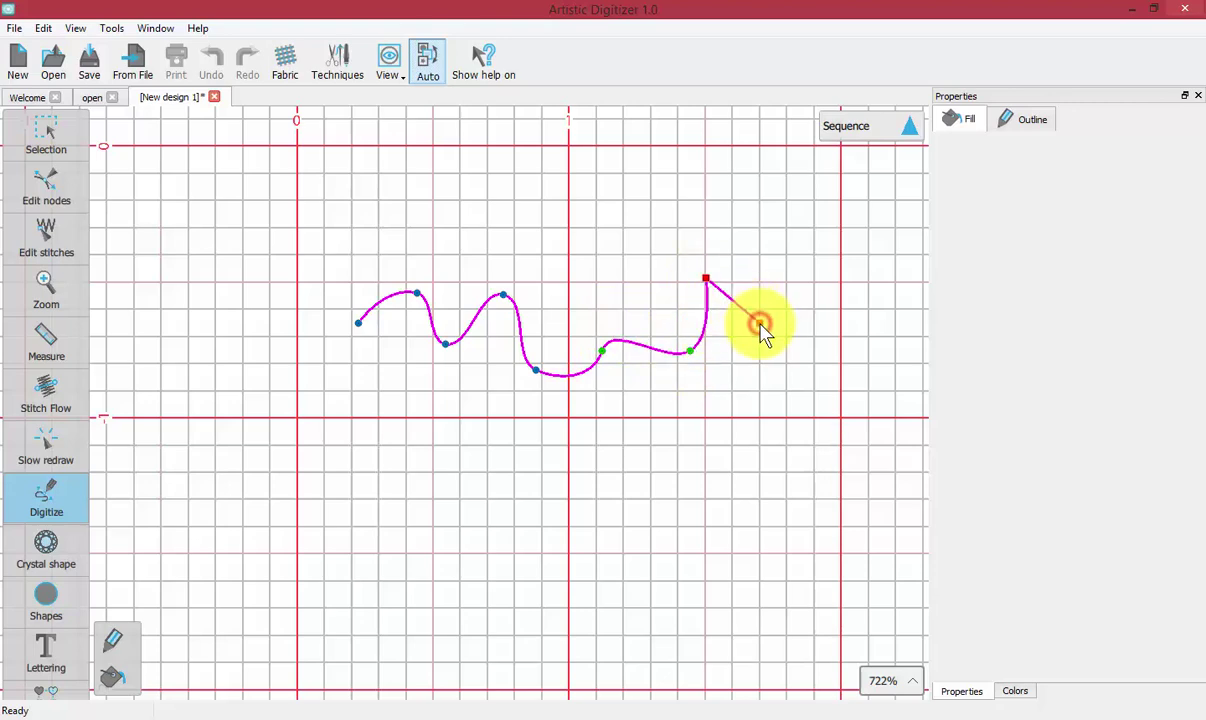
right_click(614, 285)
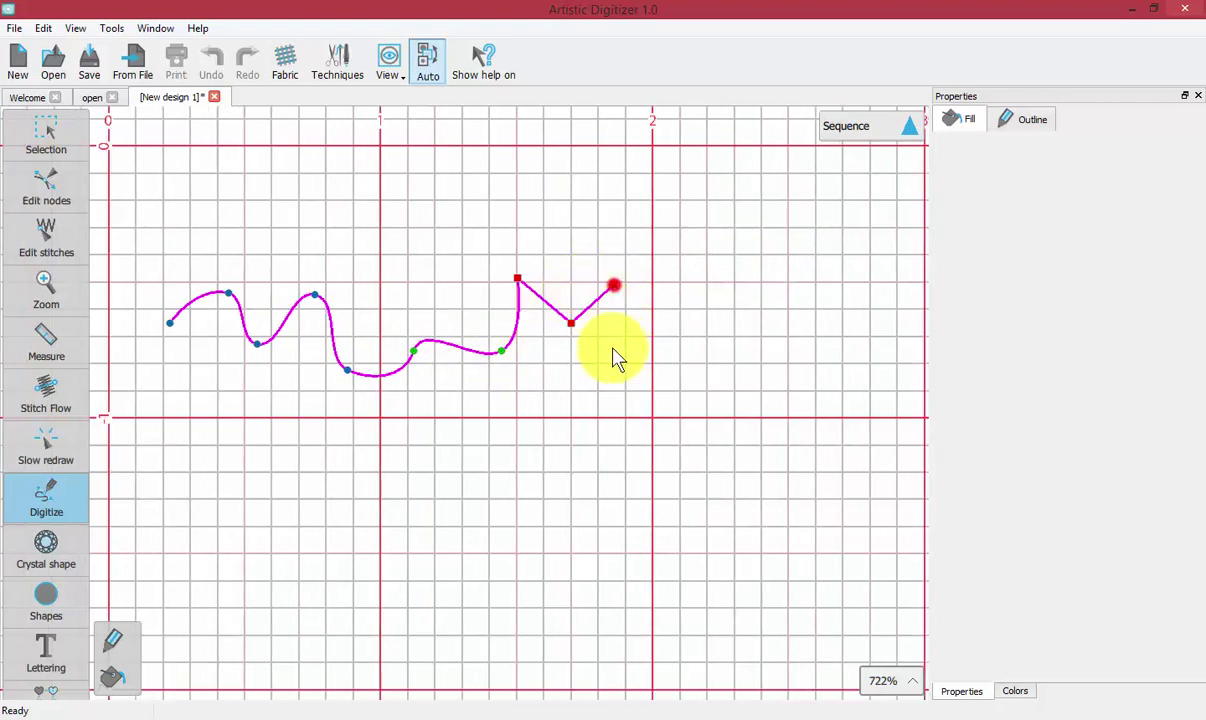
right_click(601, 371)
right_click(511, 407)
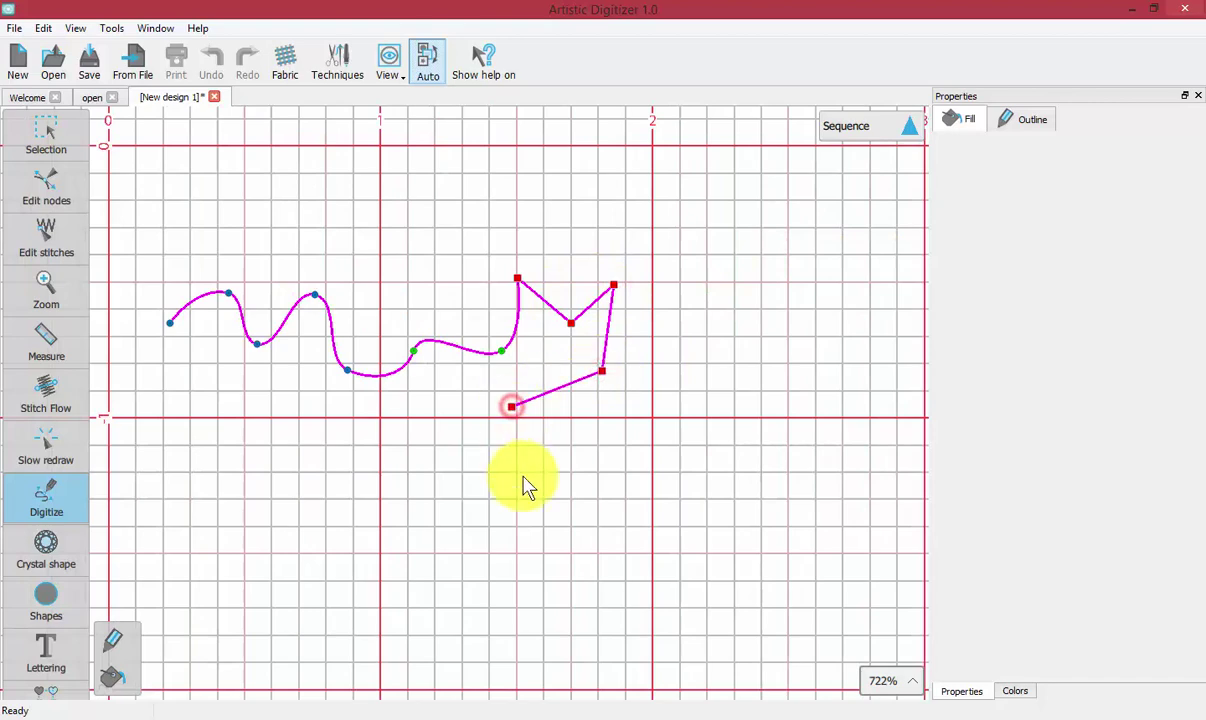
right_click(522, 476)
right_click(425, 408)
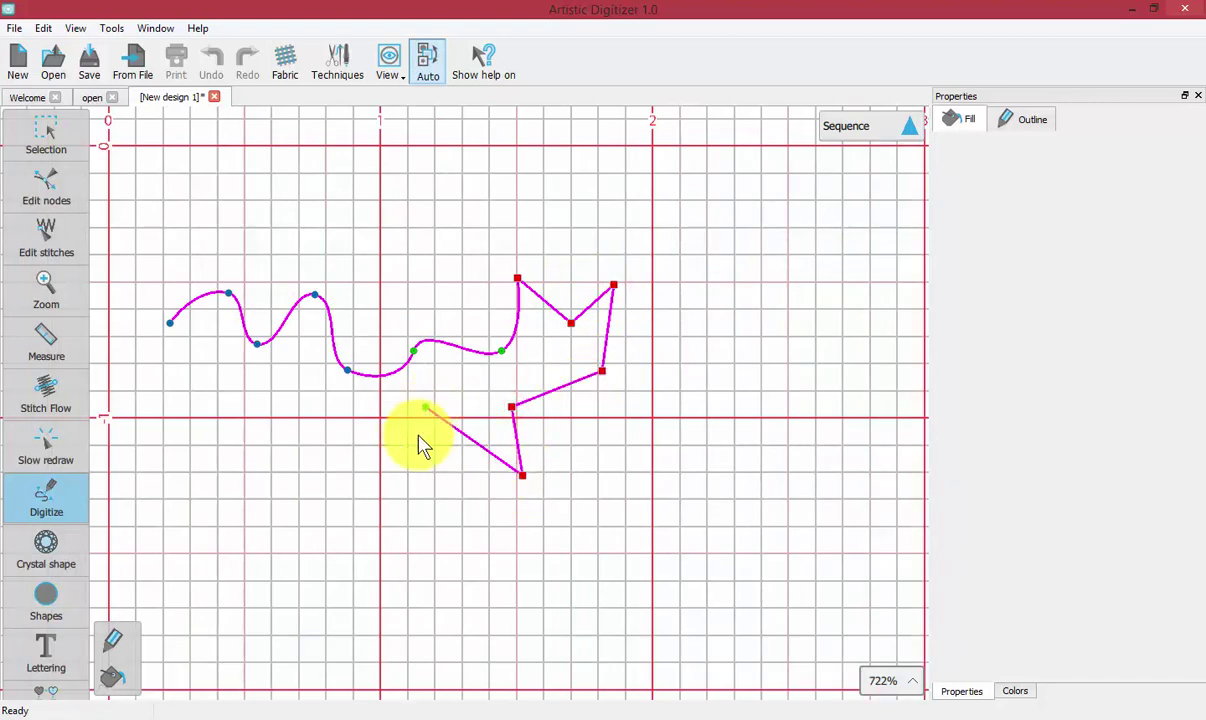
right_click(404, 461)
key(Return)
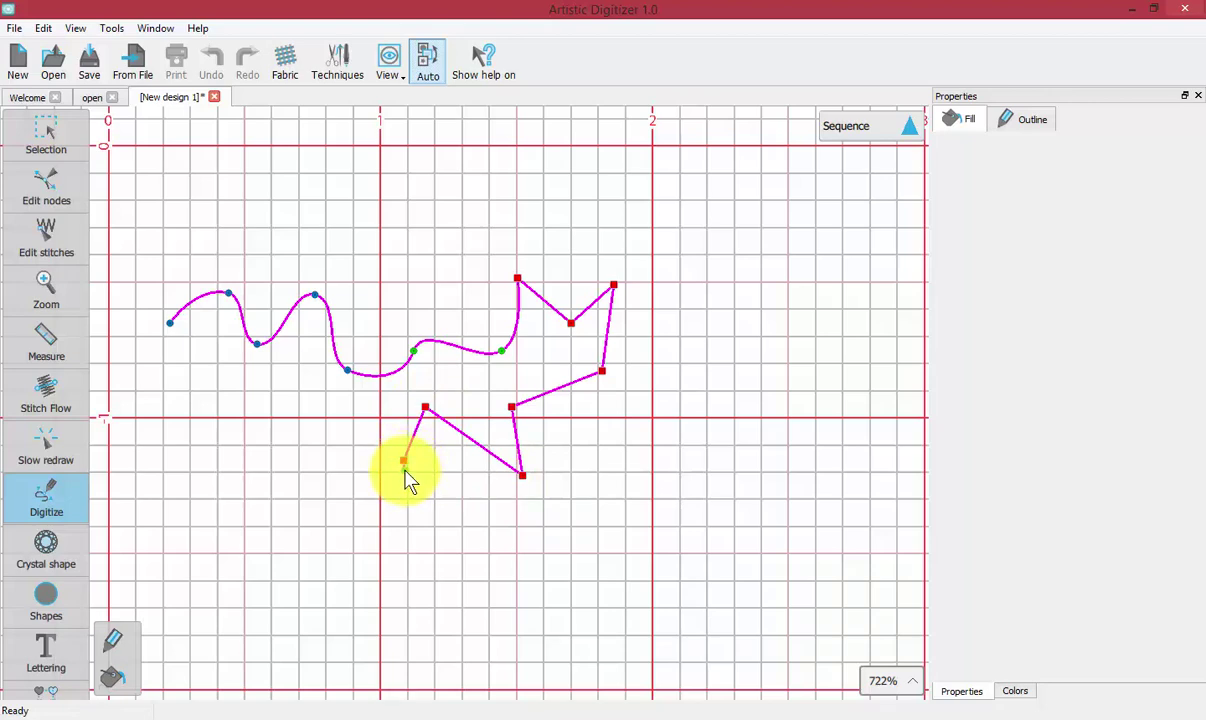
key(Return)
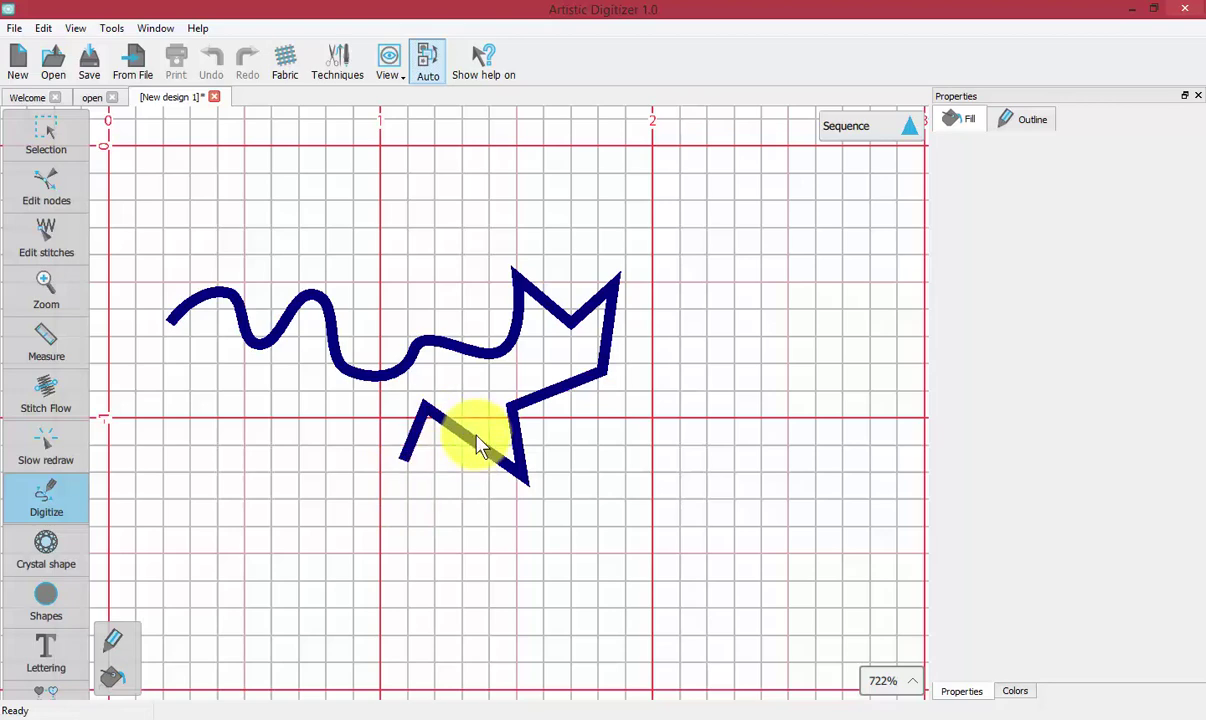
Add a second curved line crossing the zigzag and passing vertical grid line 2, and finish the combined outline, about 18.8 × 8.2 mm.
click(444, 489)
click(479, 387)
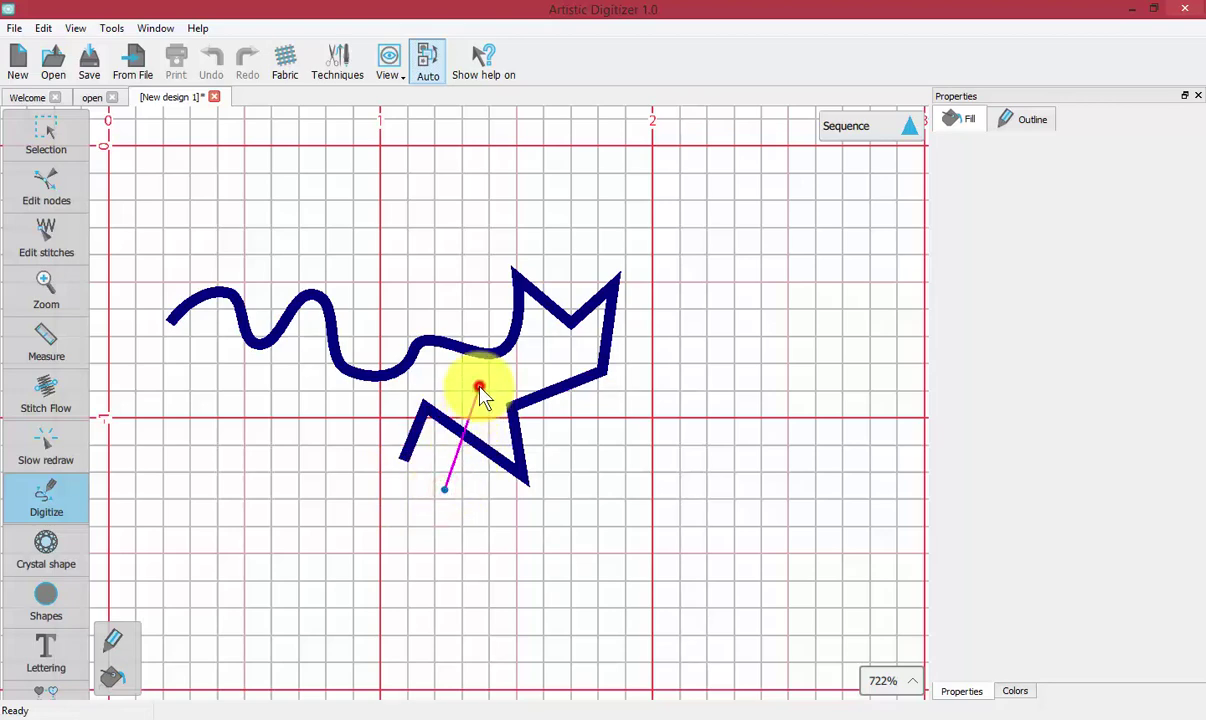
click(562, 432)
click(670, 372)
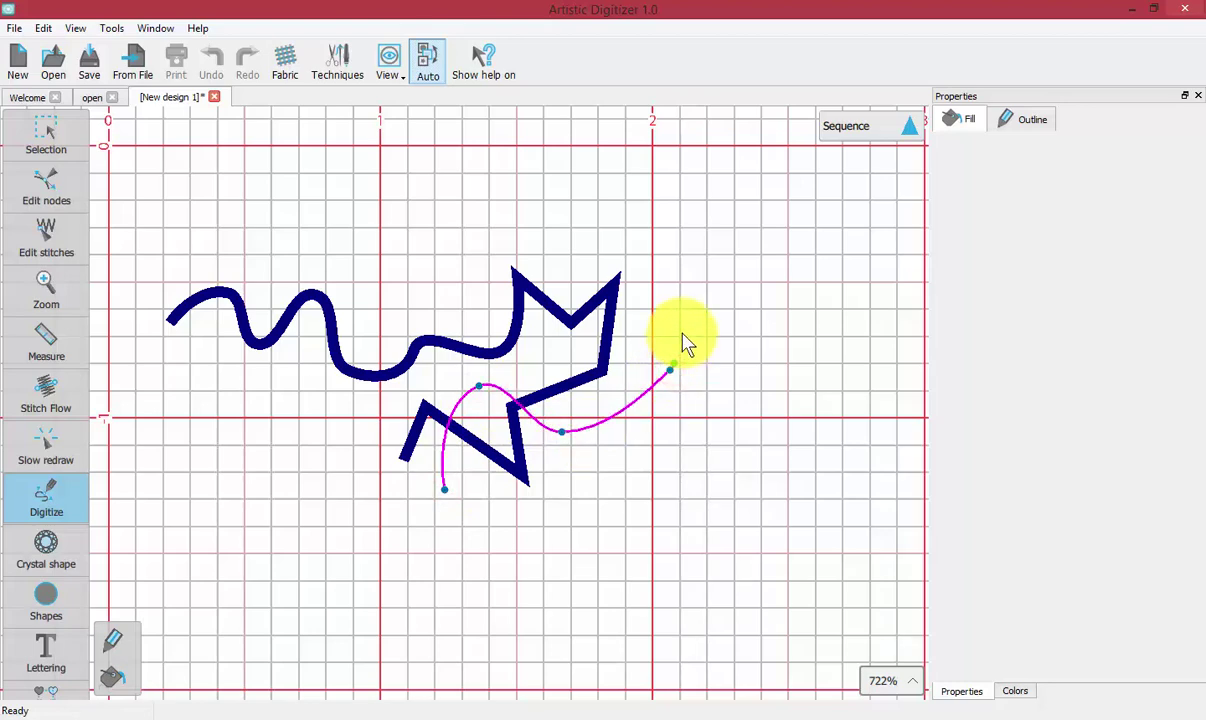
right_click(681, 340)
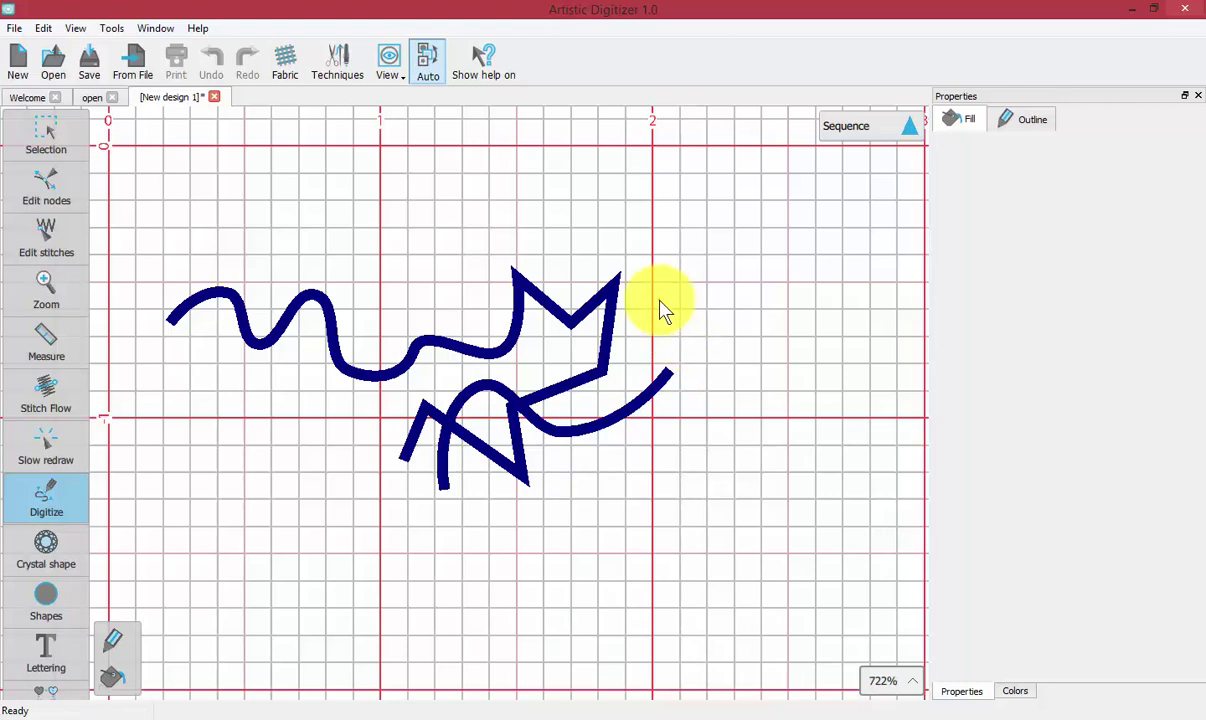
key(Return)
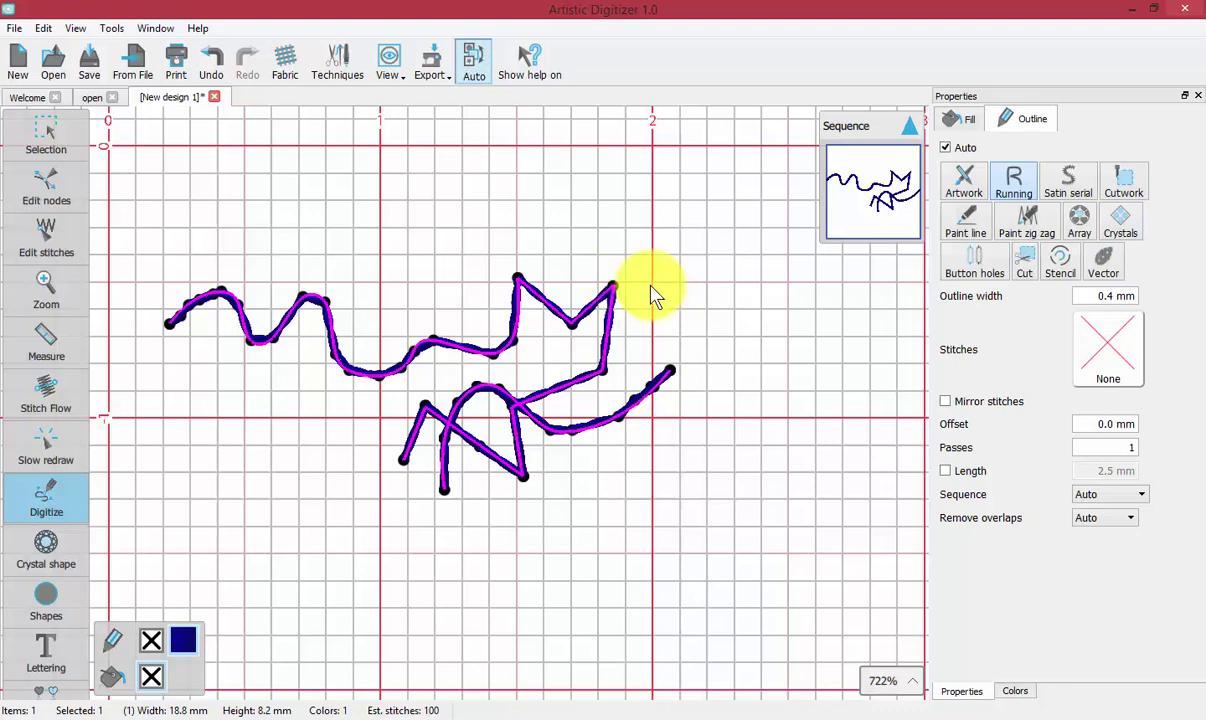
Set the digitizer tool in the program options to Janome Digitizer and accept the change.
click(114, 28)
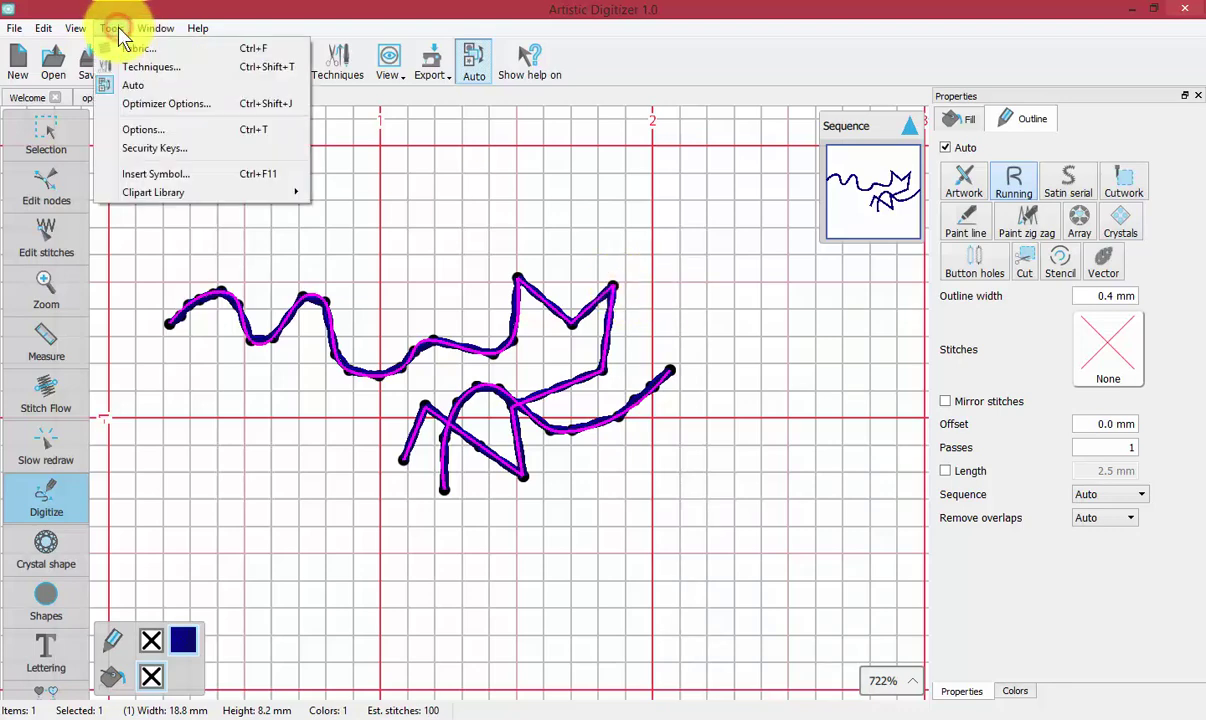
click(177, 132)
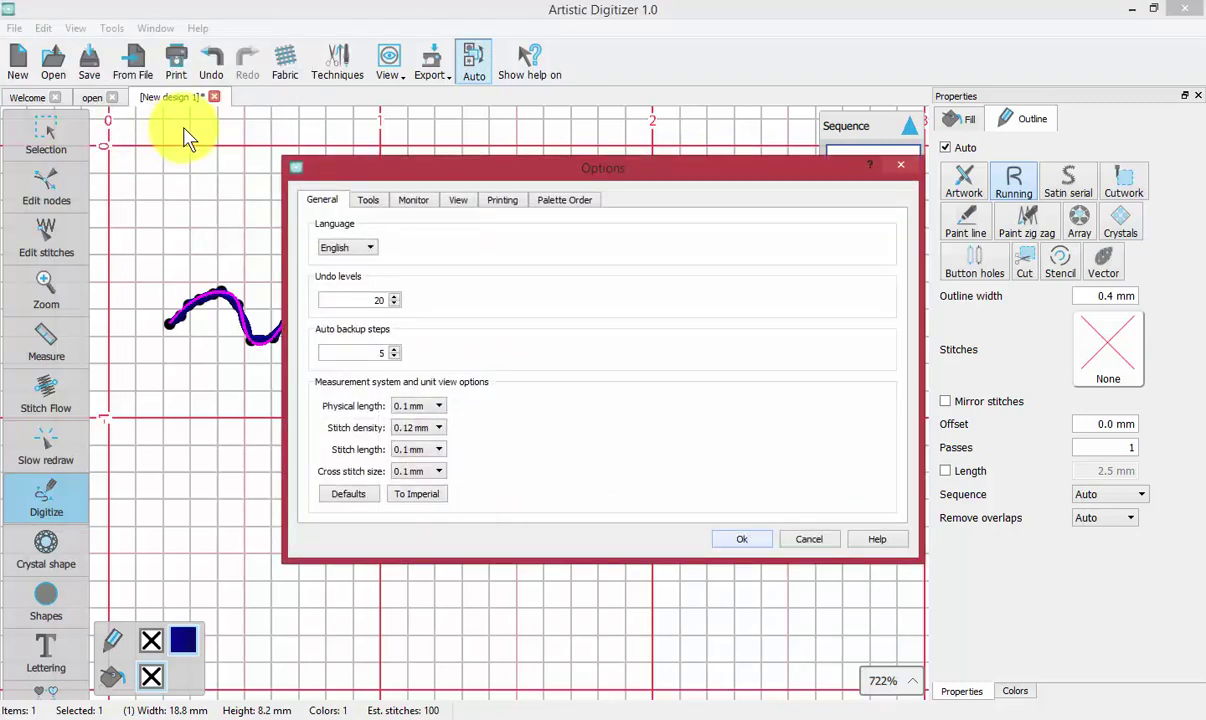
click(369, 199)
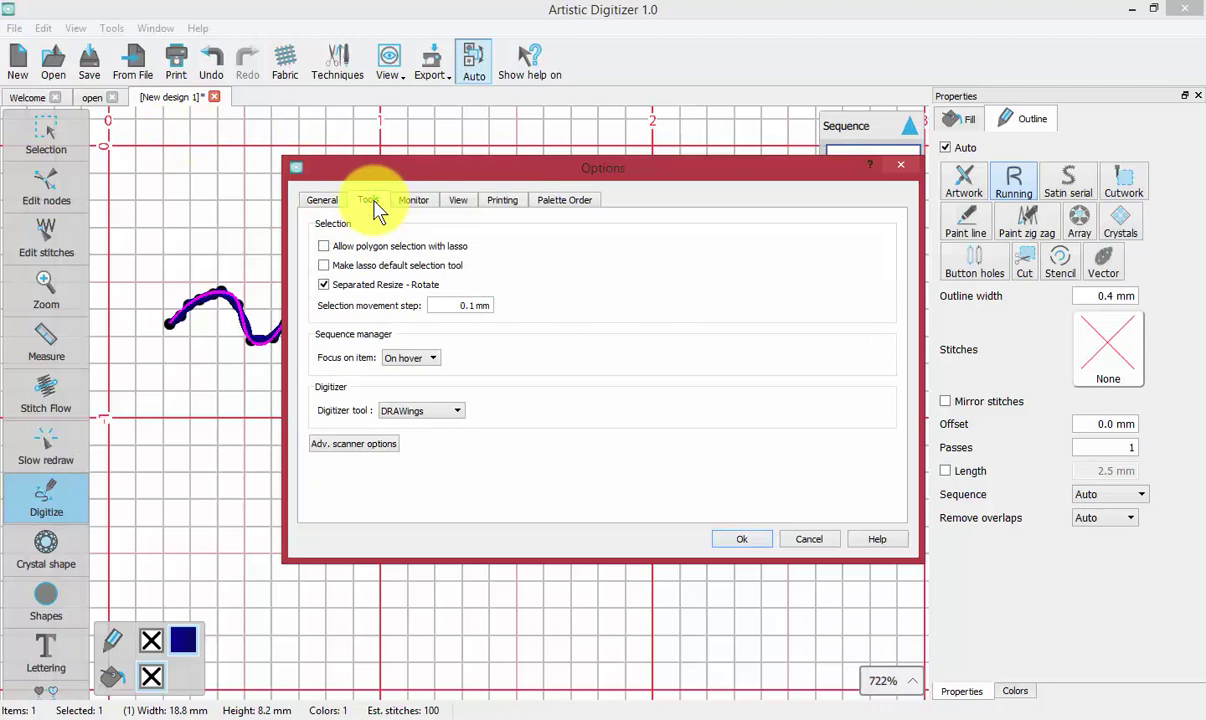
click(400, 411)
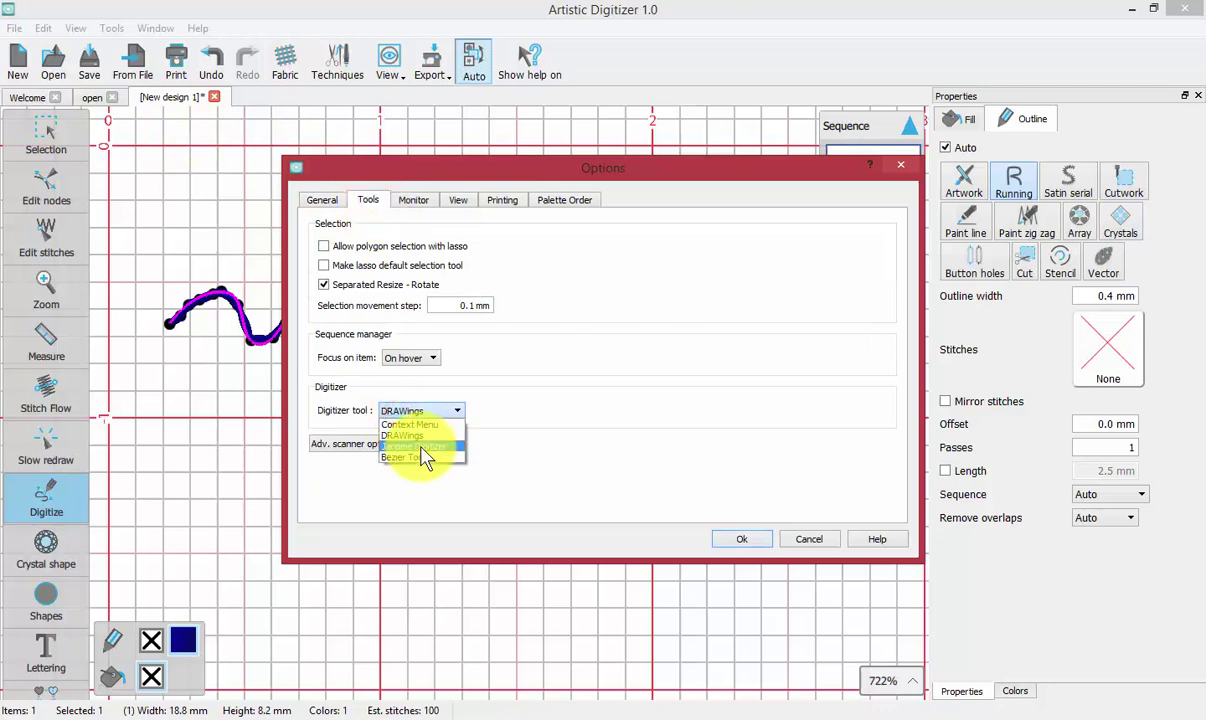
click(419, 445)
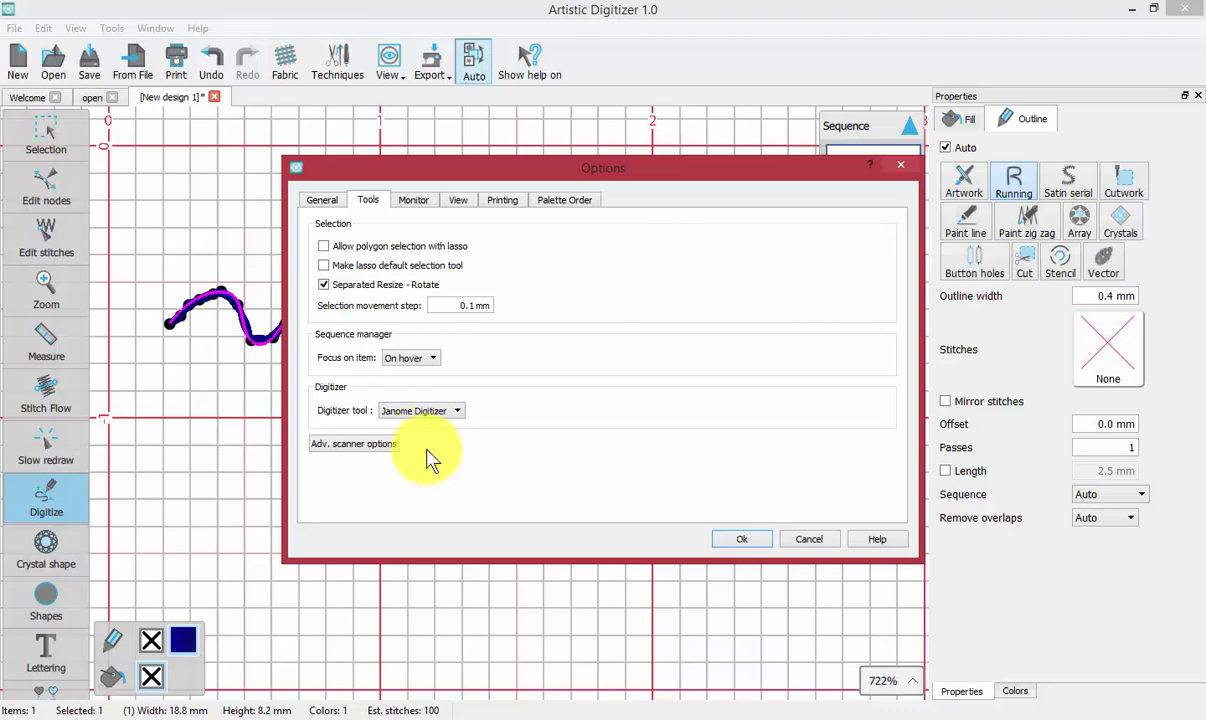
click(742, 540)
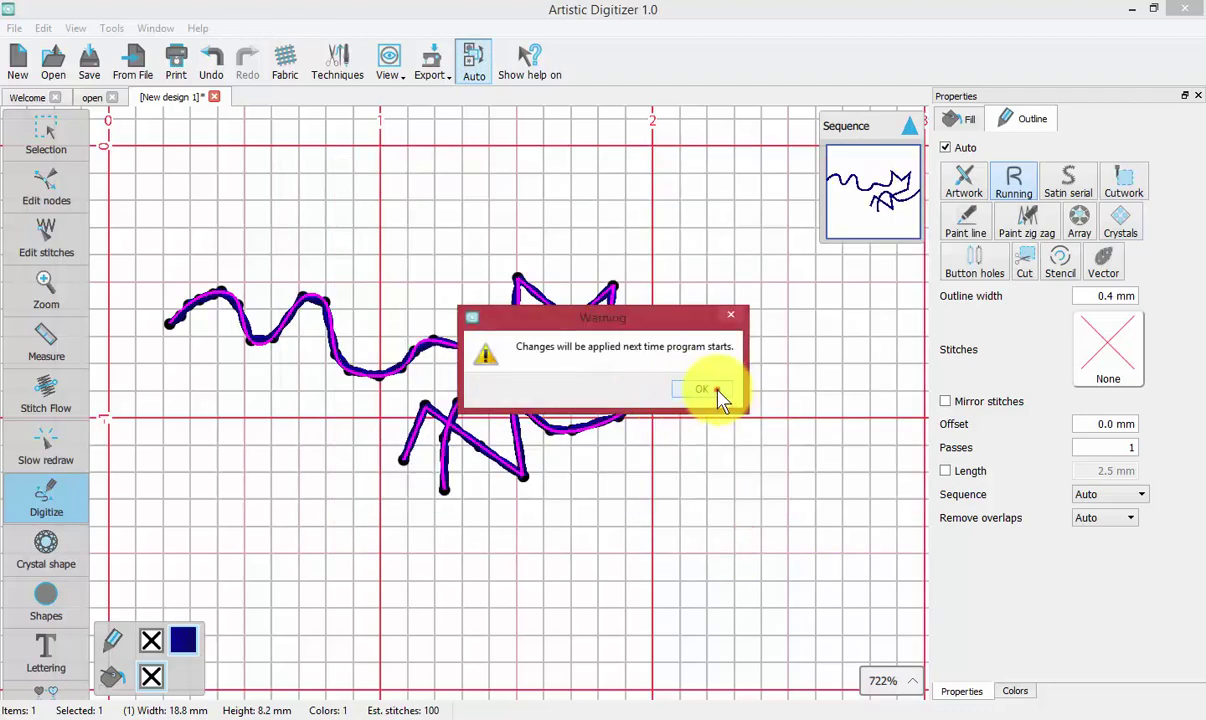
click(716, 390)
Start an outline shape with seven corner points zigzagging across horizontal grid line 0 from about -0.6 to 0.5.
scroll(812, 462, right, 10)
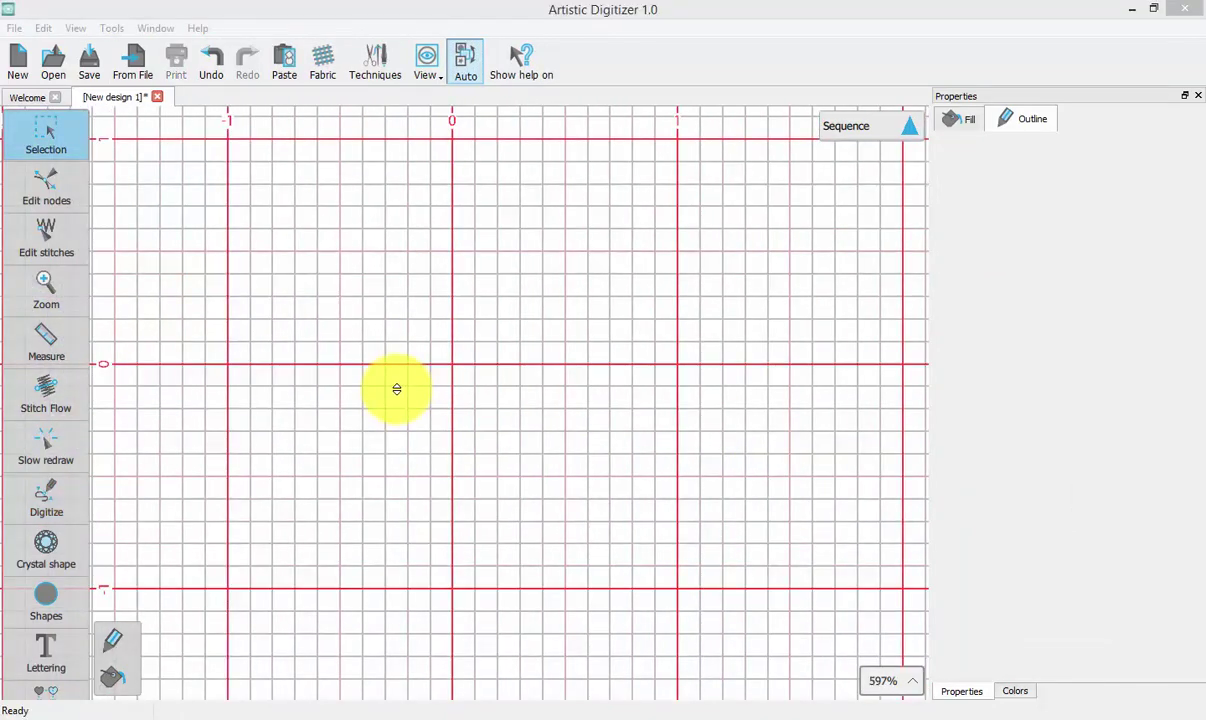
click(40, 500)
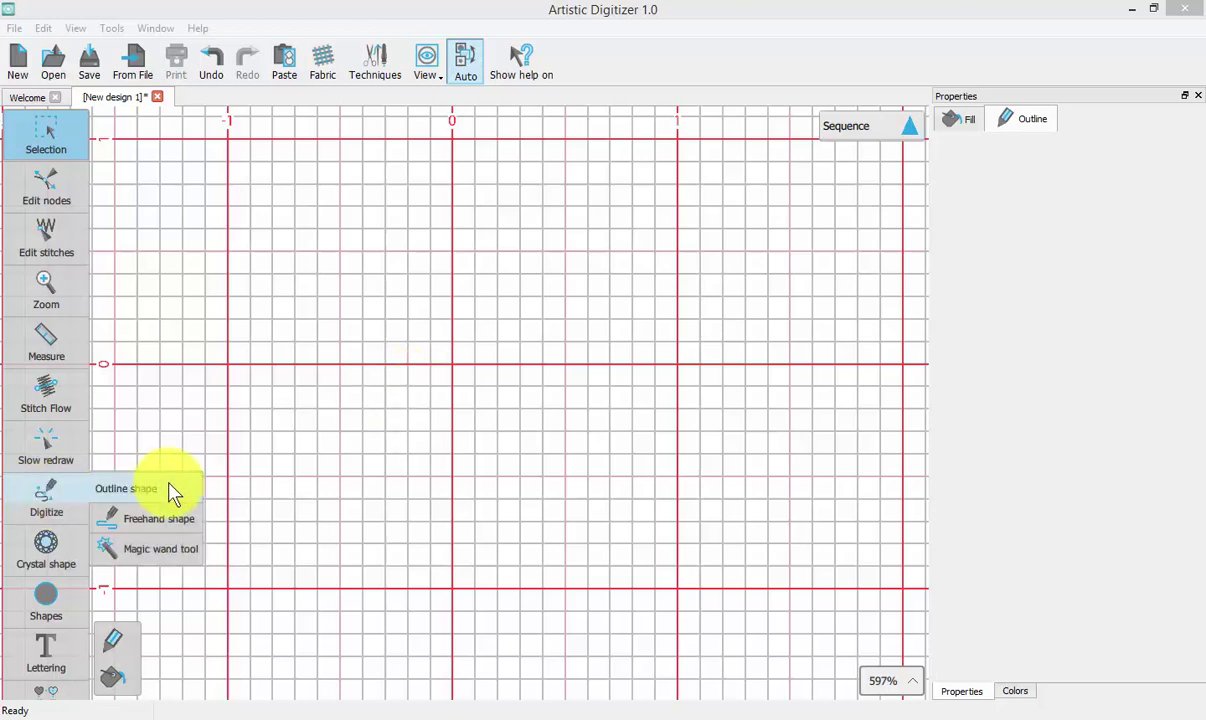
click(139, 491)
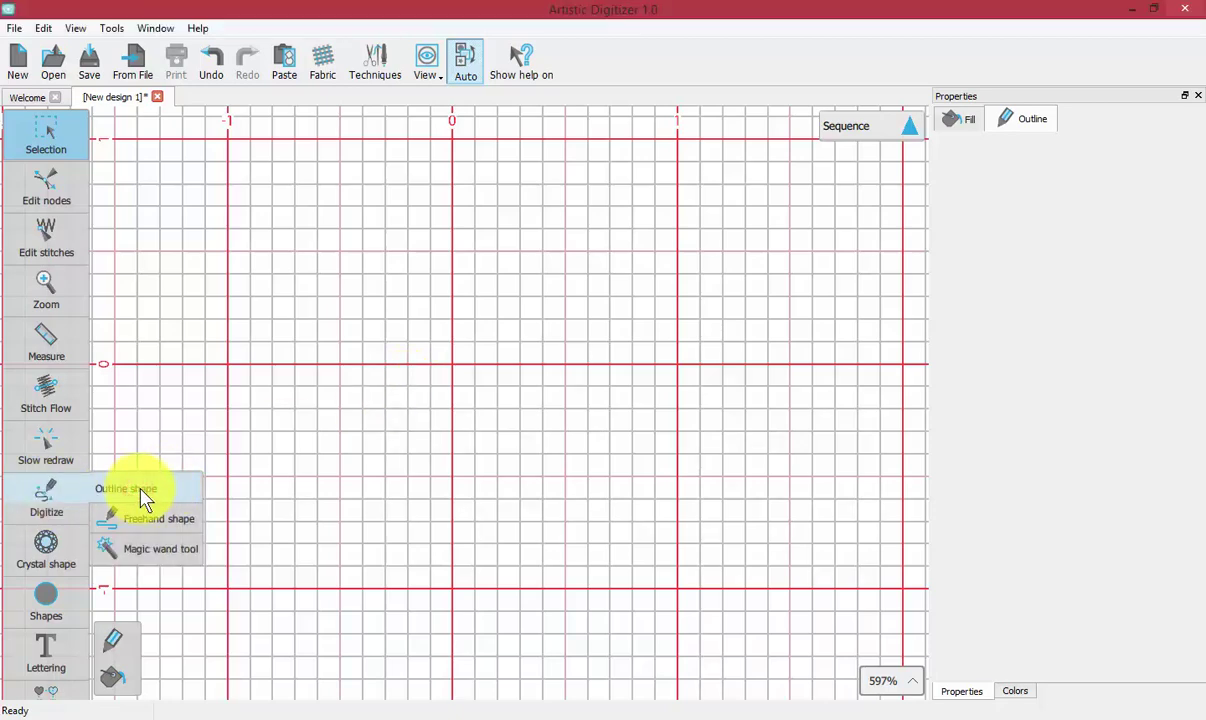
click(323, 431)
click(42, 493)
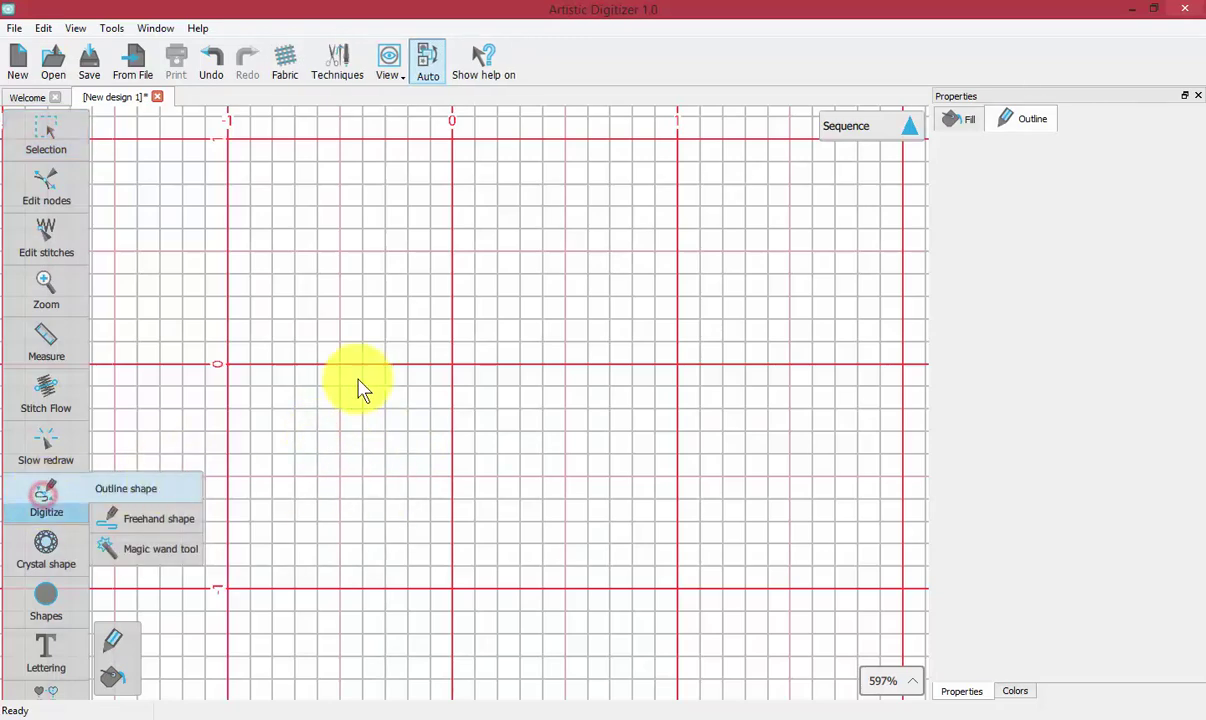
click(323, 412)
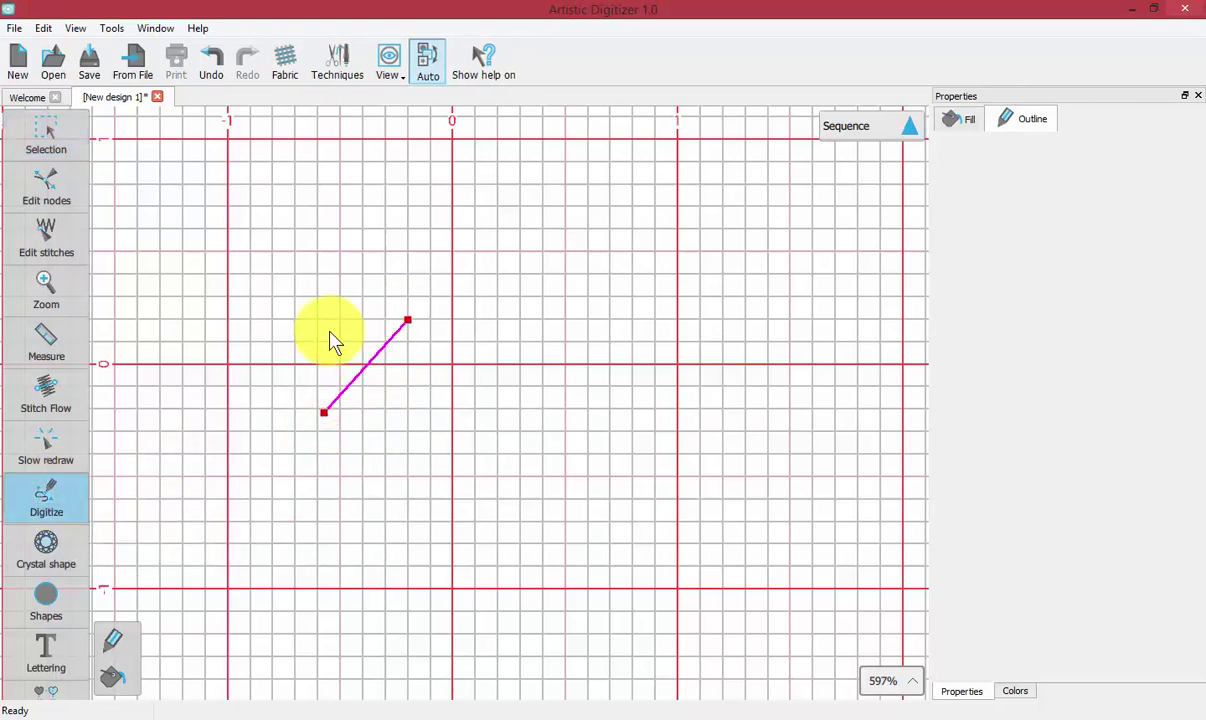
click(358, 343)
click(397, 410)
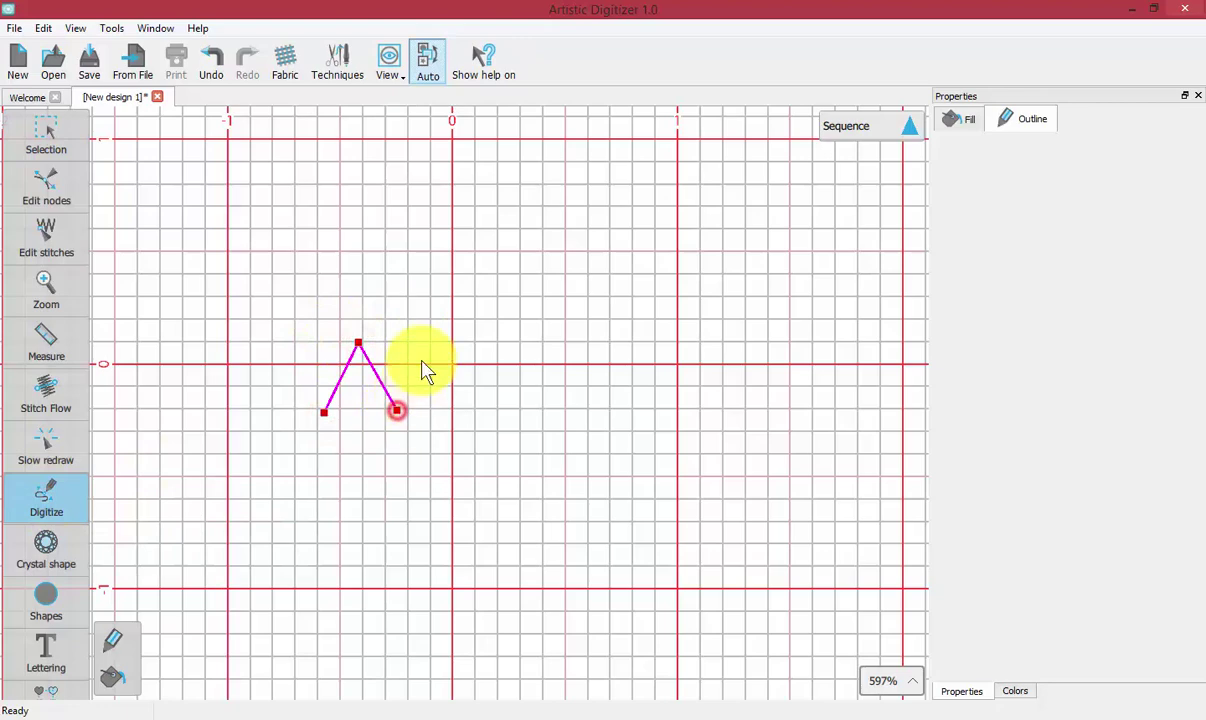
click(424, 343)
click(492, 417)
click(541, 344)
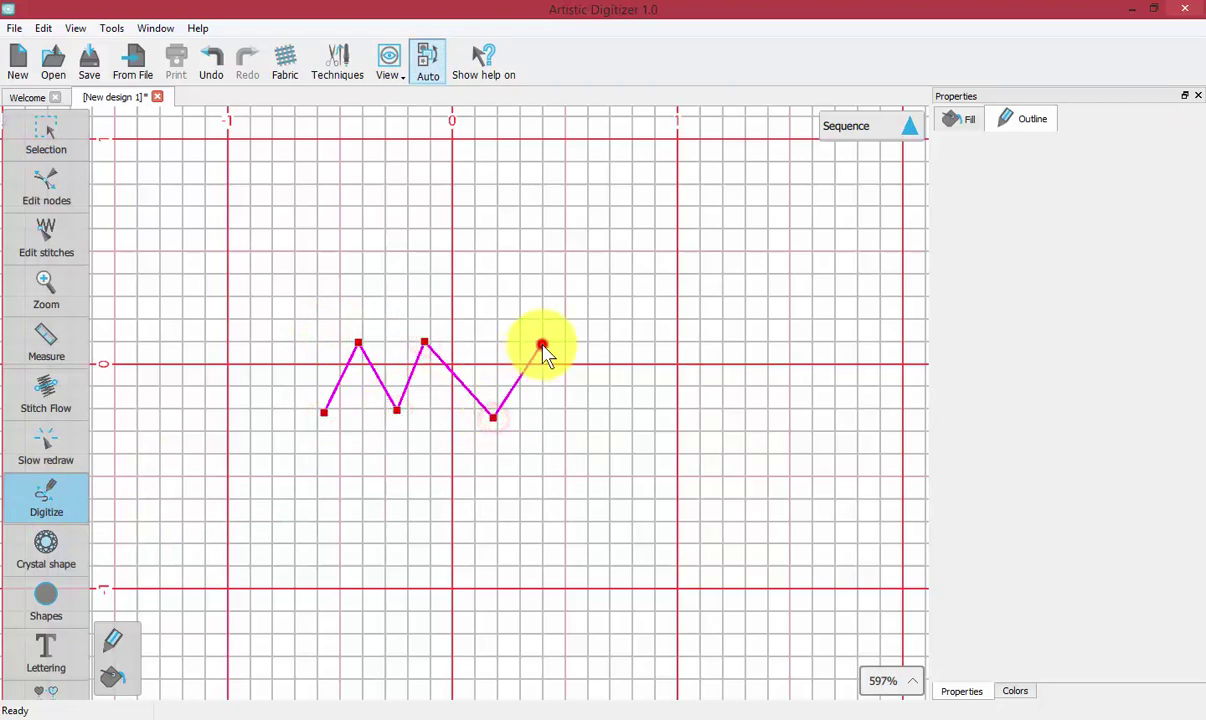
click(555, 394)
click(570, 399)
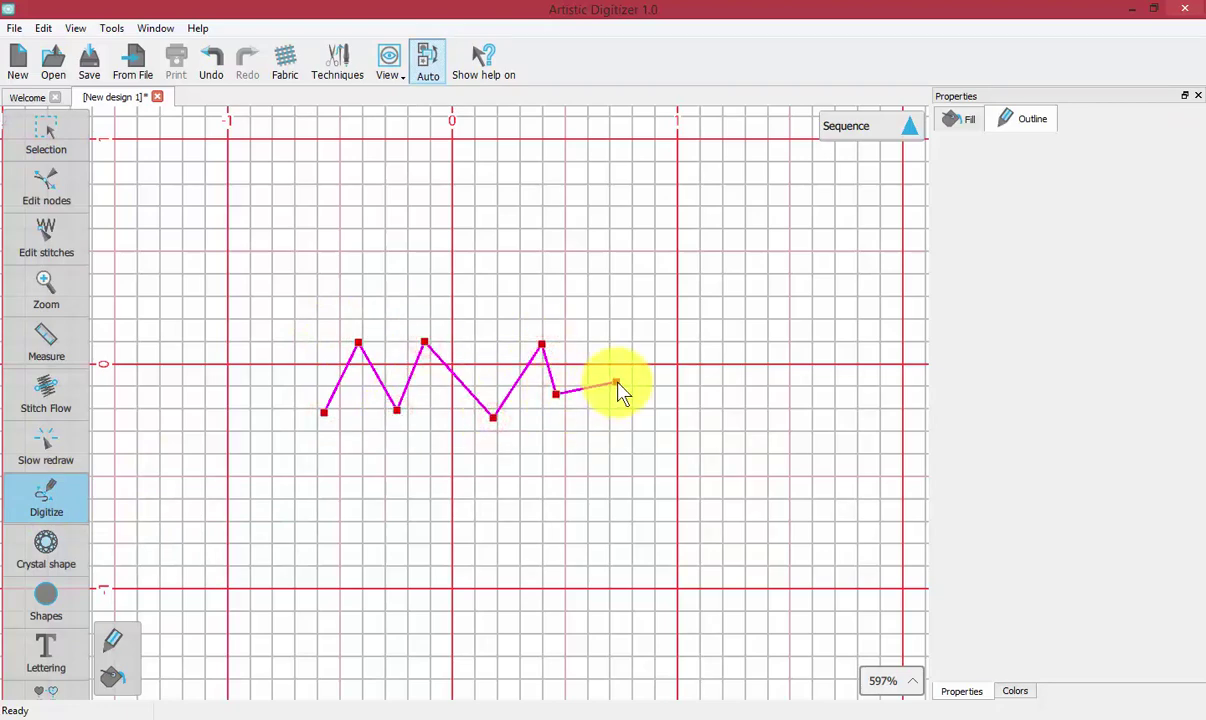
Continue the outline with seven curve points looping below the zigzag and back up to about -0.8 across, near horizontal grid line 0.
right_click(617, 383)
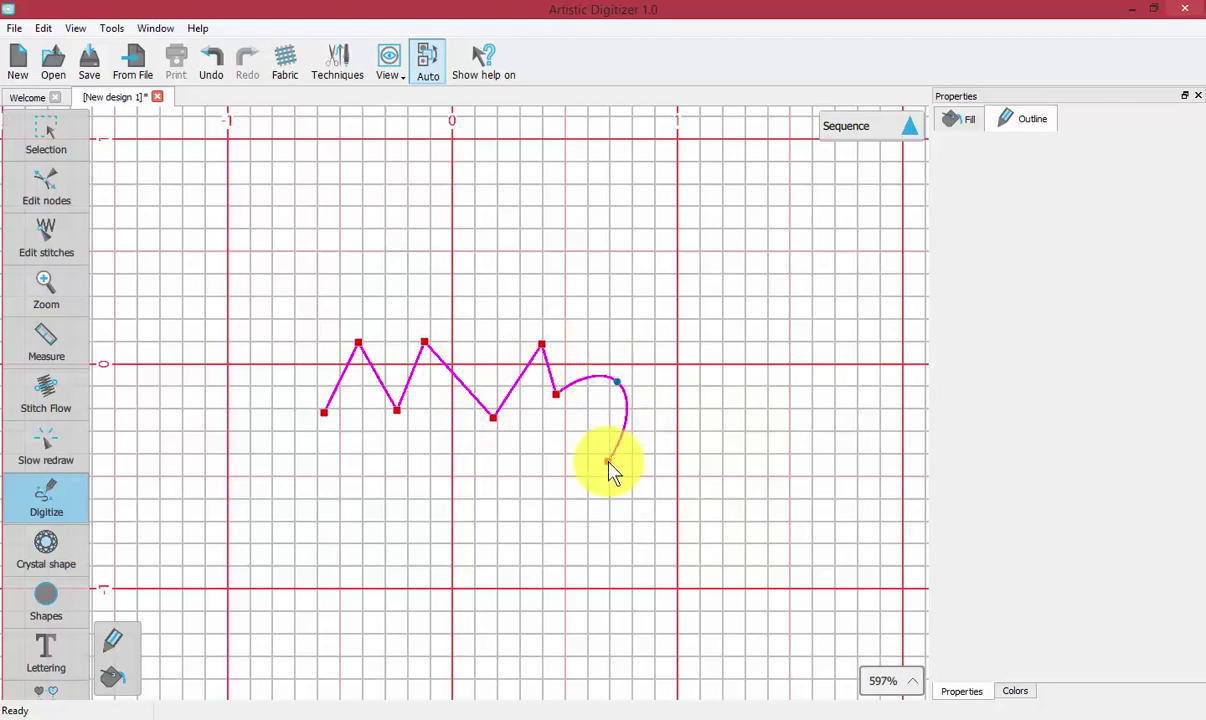
right_click(608, 462)
right_click(535, 504)
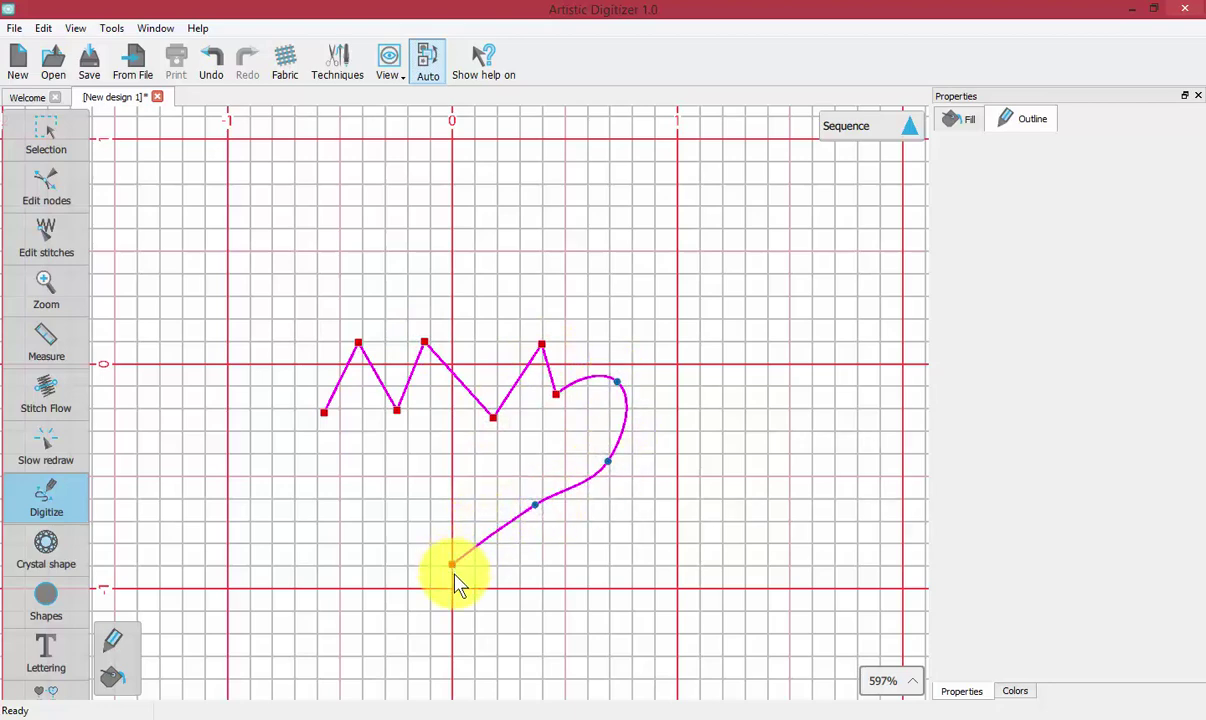
right_click(329, 489)
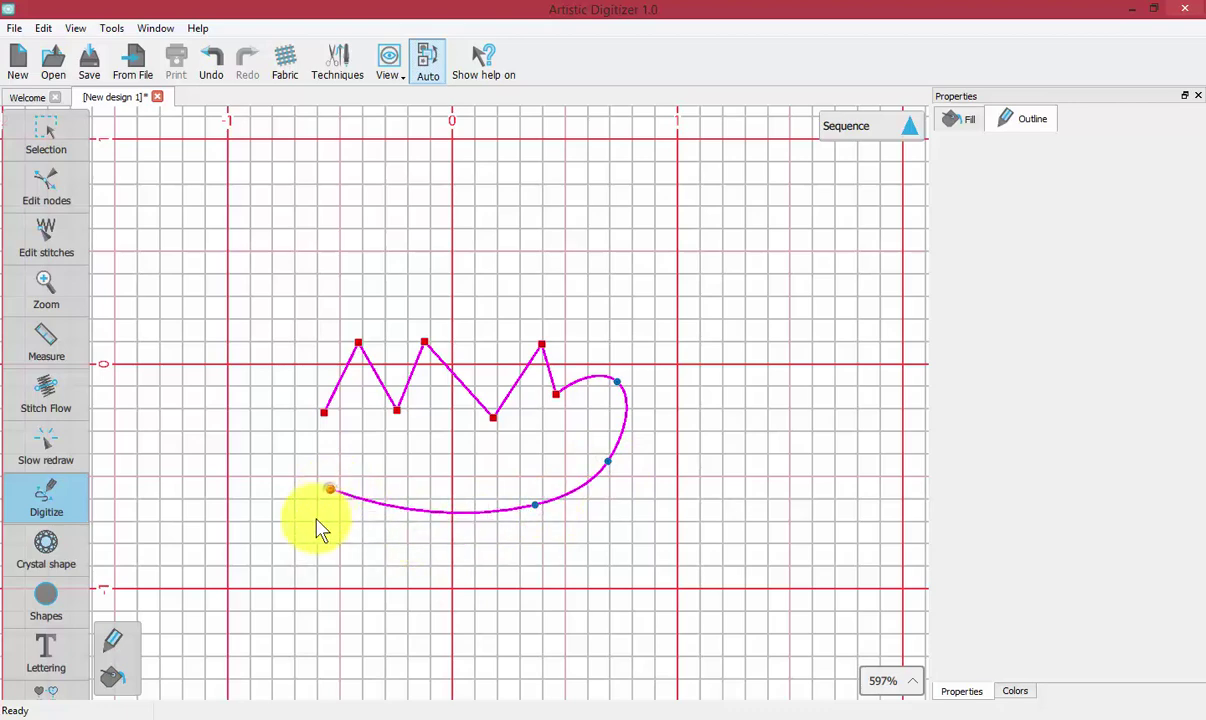
right_click(313, 536)
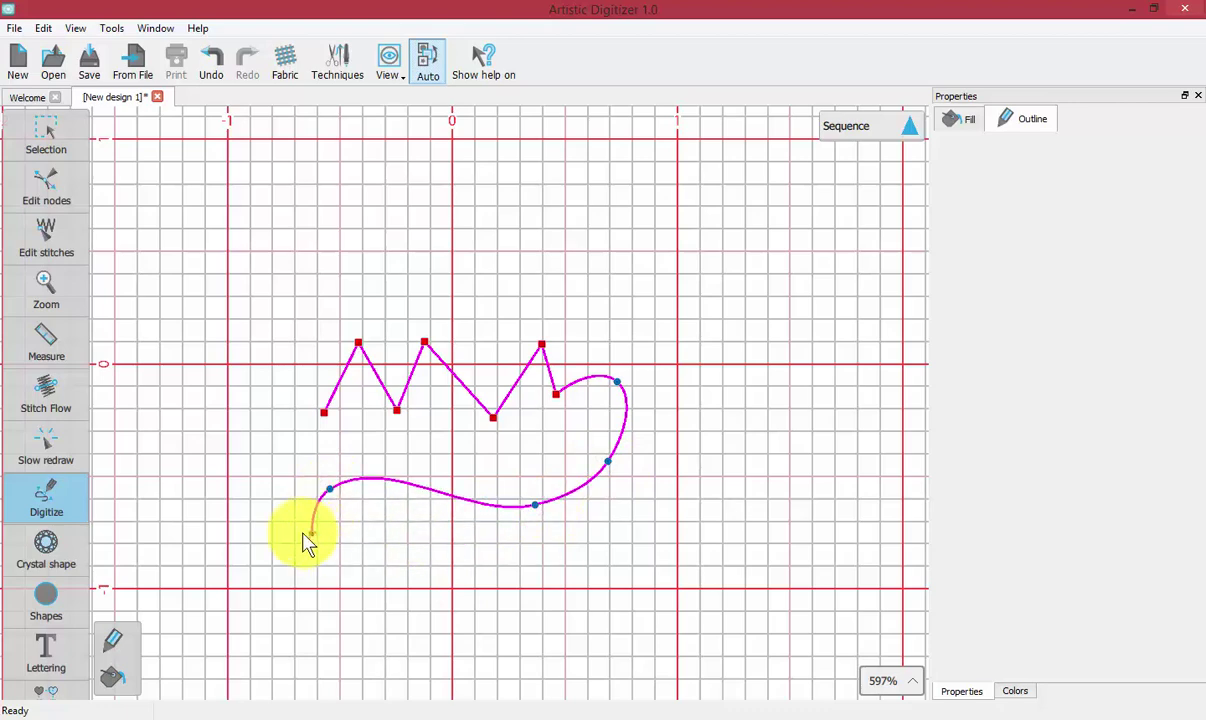
right_click(276, 444)
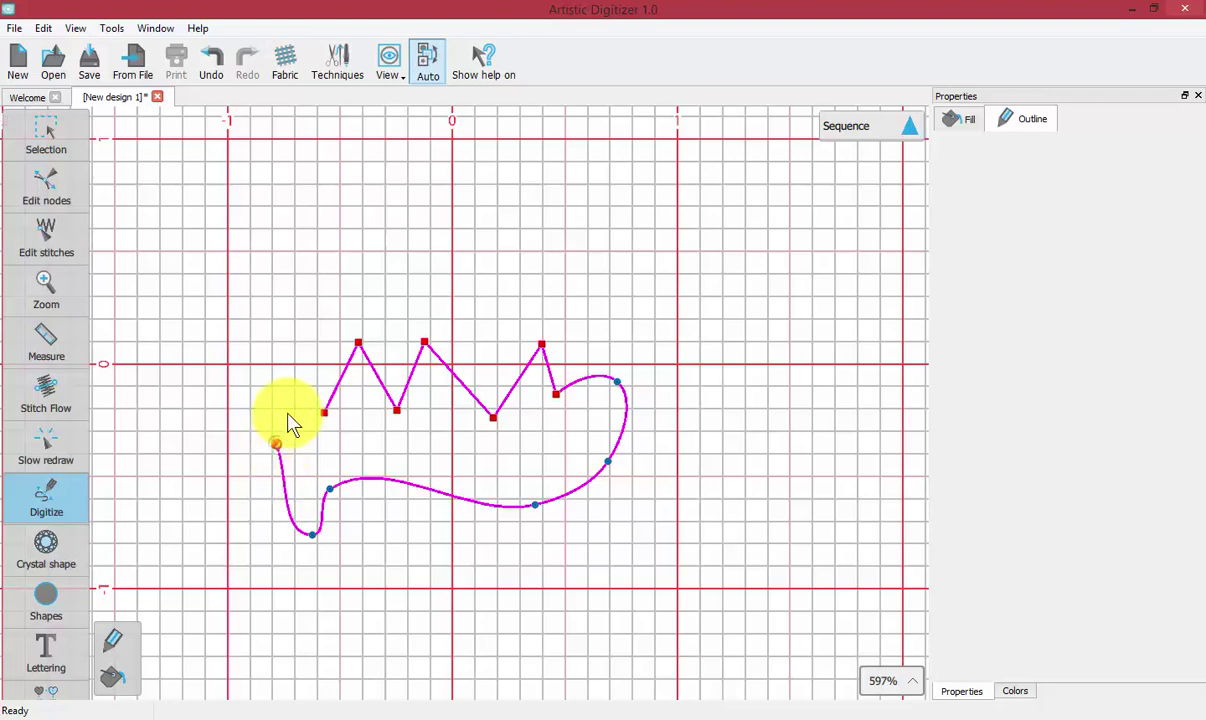
right_click(278, 388)
Continue the outline with seven corner points forming a jagged edge above the zigzag, out to about 0.3 across.
click(291, 314)
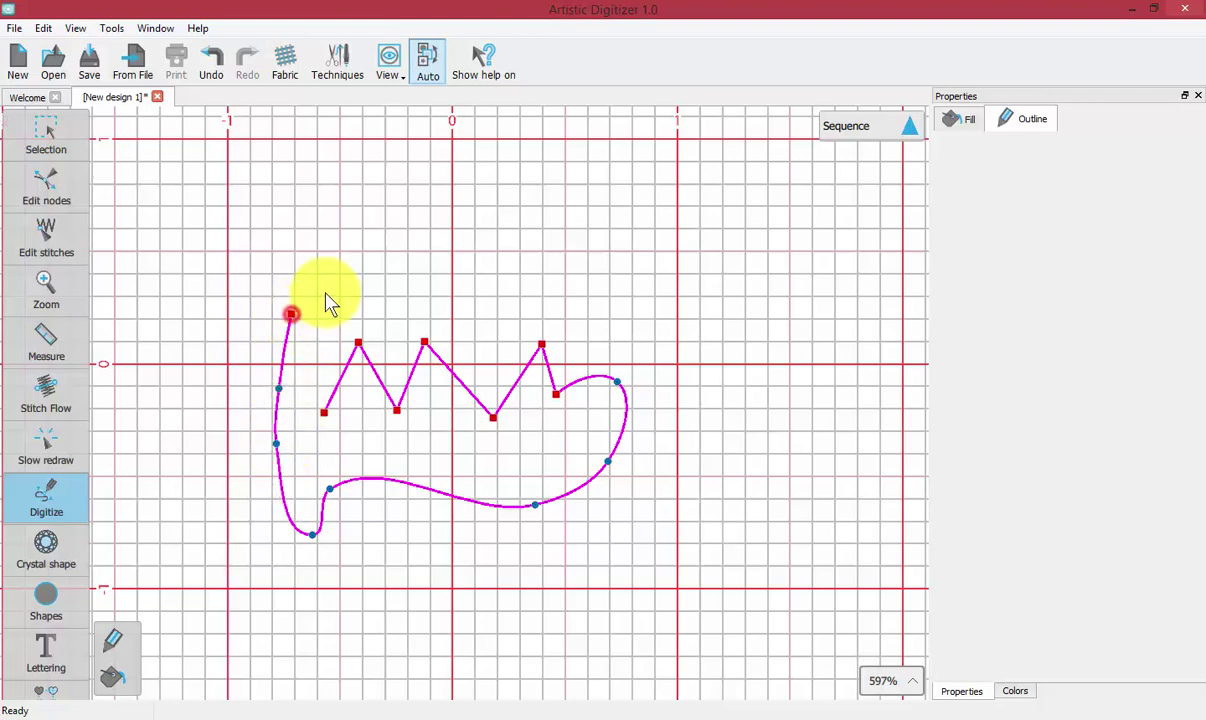
click(324, 291)
click(357, 258)
click(358, 289)
click(409, 256)
click(422, 281)
click(521, 248)
Continue with six curve points swinging past vertical grid line 1 and back near horizontal grid line -1, and end this line.
right_click(621, 281)
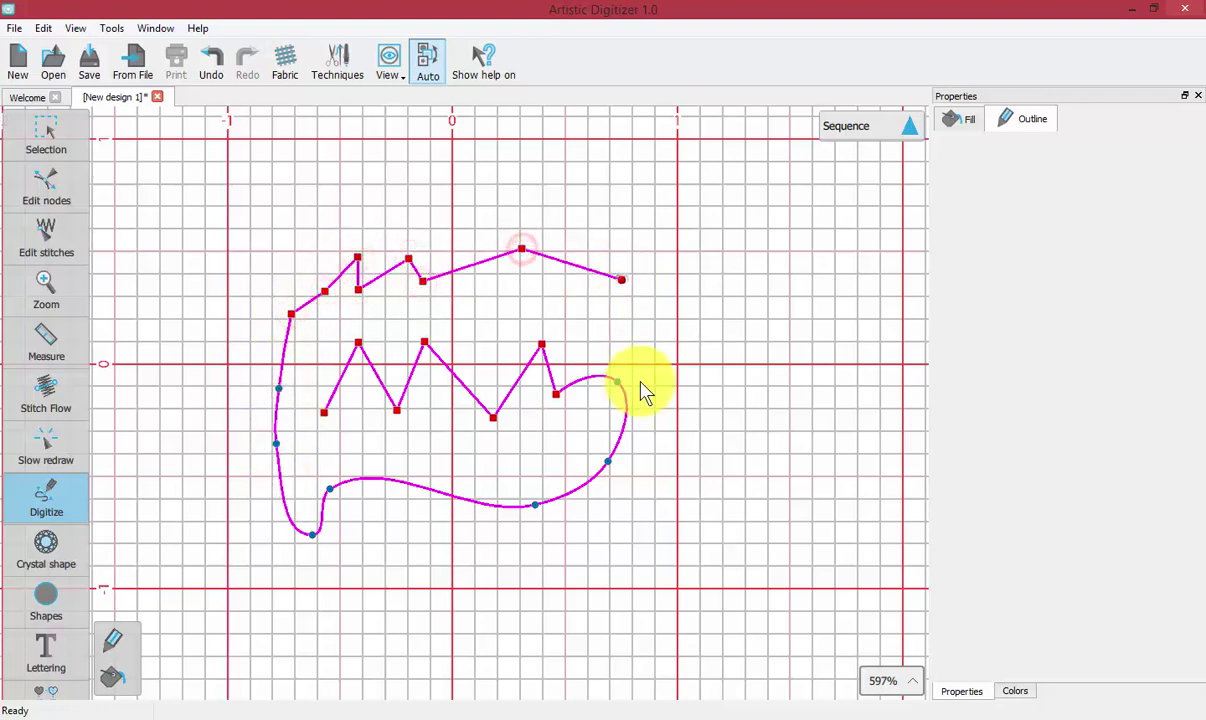
right_click(639, 381)
right_click(753, 353)
click(746, 430)
right_click(619, 566)
right_click(506, 578)
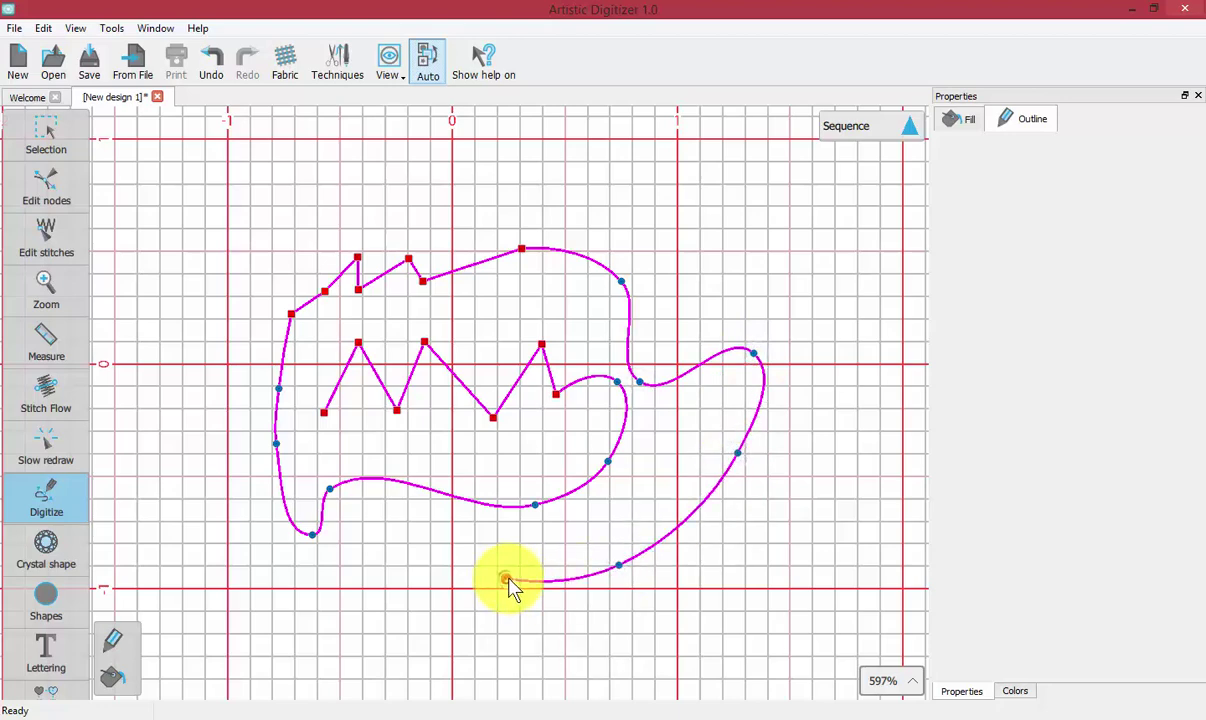
click(483, 646)
scroll(505, 615, down, 3)
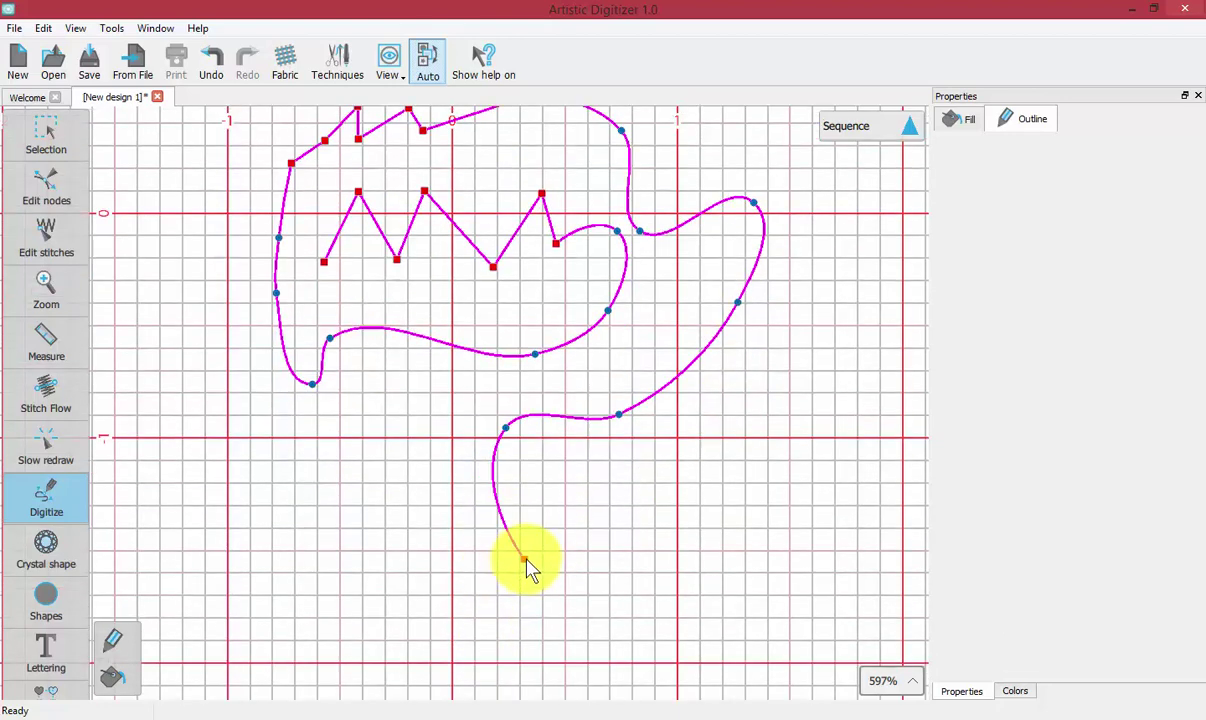
key(Return)
Add a second line of five corner points crossing the large curve near vertical grid line 1, and finish the outline, about 22.6 × 15.2 mm.
scroll(563, 290, up, 2)
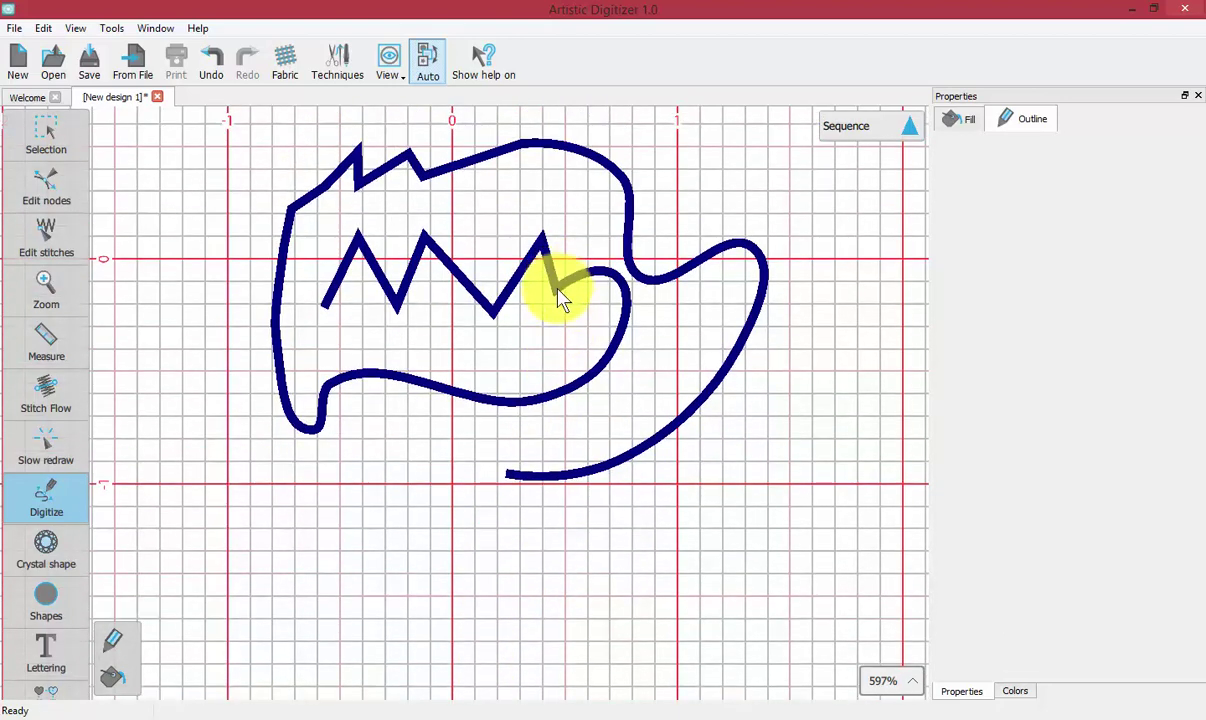
click(665, 492)
click(773, 442)
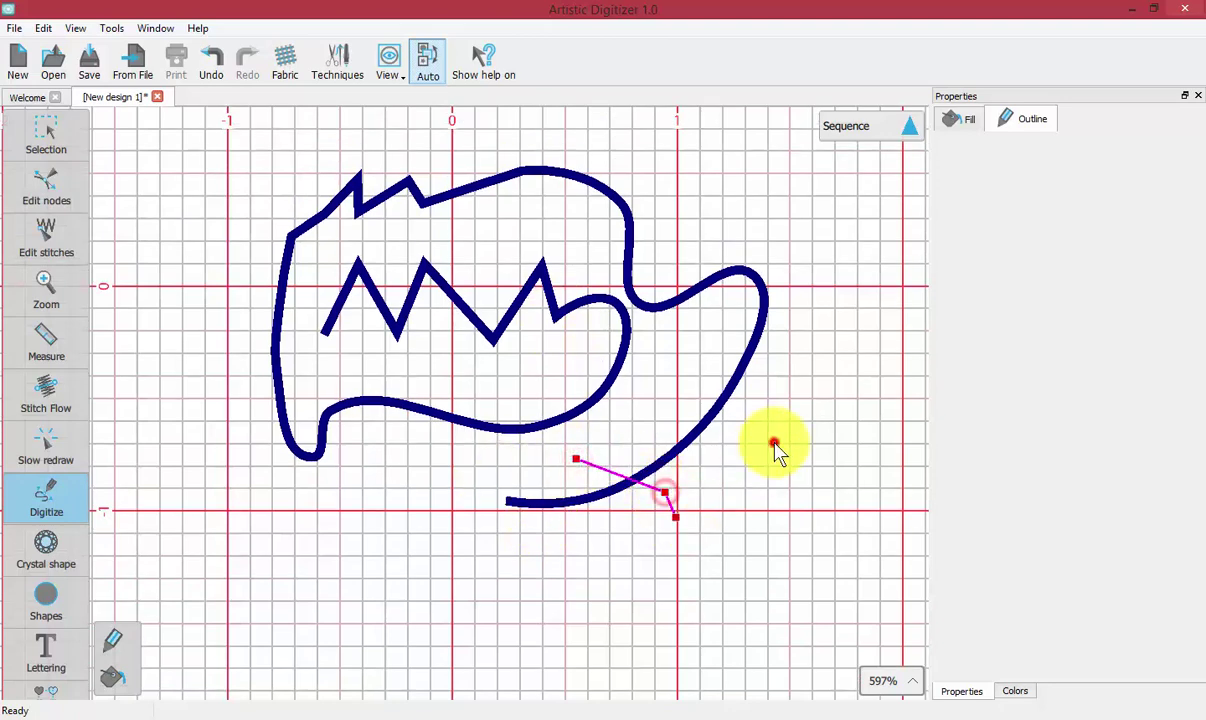
click(707, 359)
click(693, 196)
key(Return)
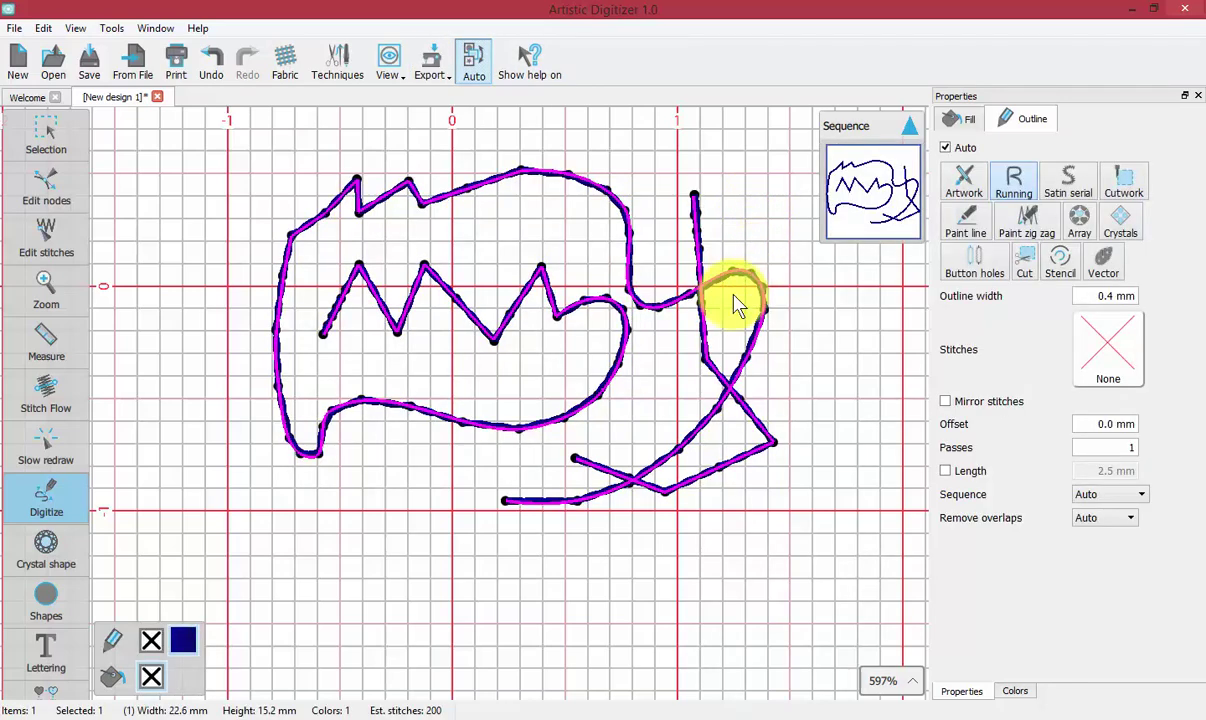
Draw an open line of four corner points around horizontal grid line -2, below the first outline, and end it.
click(520, 571)
click(420, 619)
scroll(490, 600, down, 2)
scroll(567, 580, down, 1)
click(565, 568)
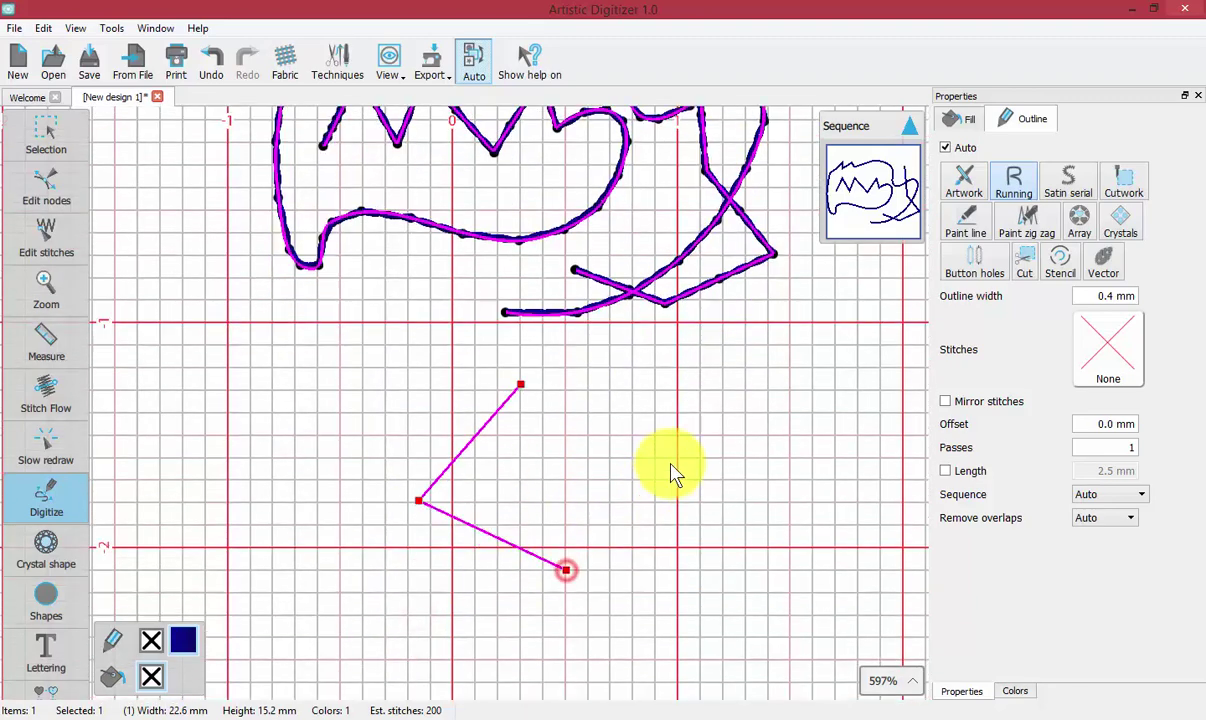
click(669, 462)
key(Return)
Add two straight lines, each crossing a side of the open line, and finish the combined outline, about 11.6 × 10.1 mm.
click(642, 564)
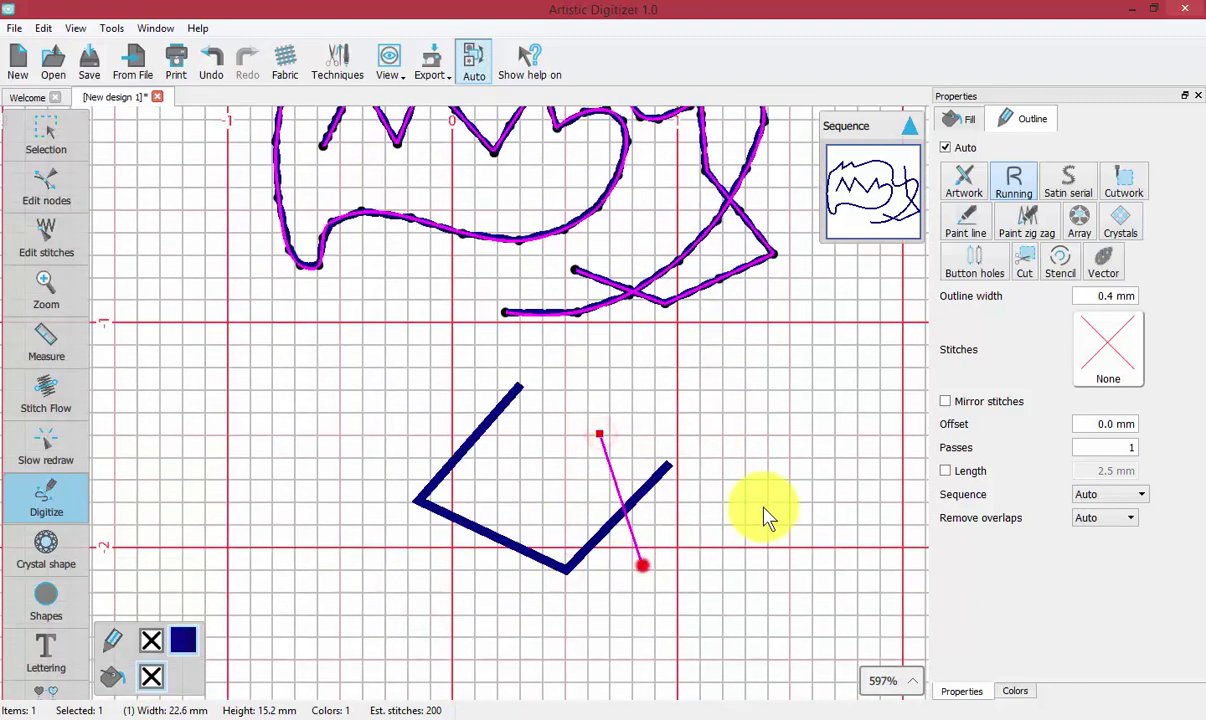
key(Return)
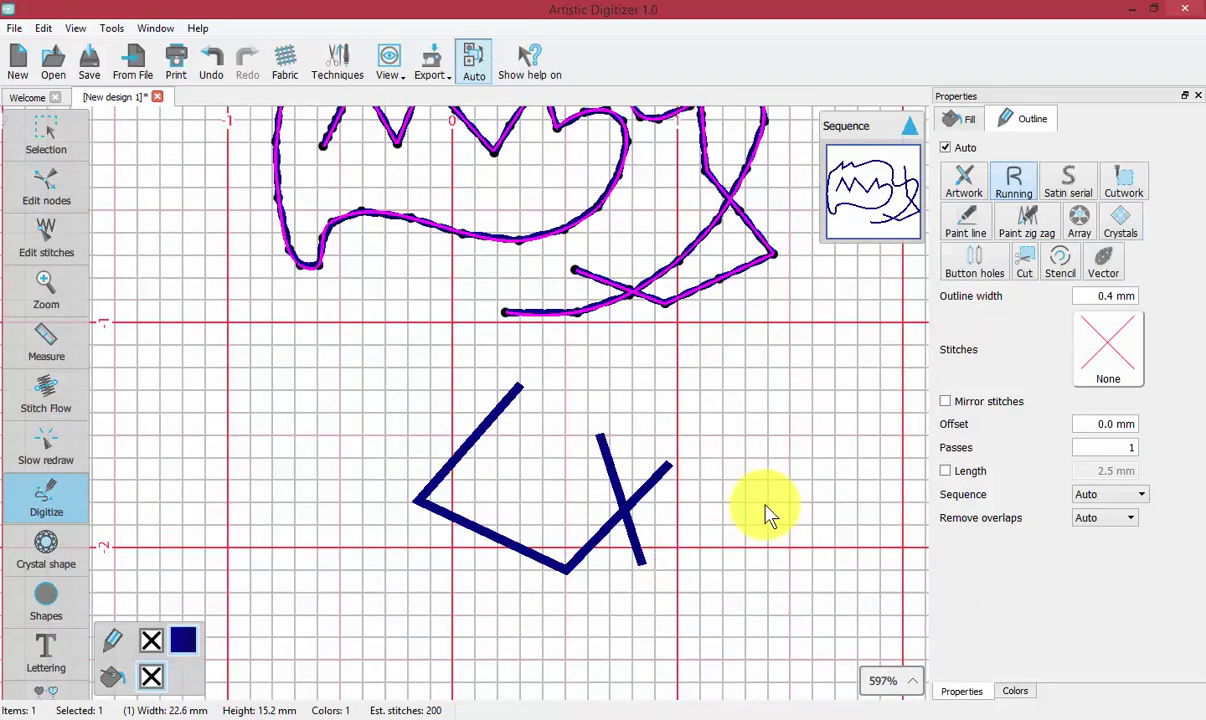
click(524, 482)
click(431, 600)
key(Return)
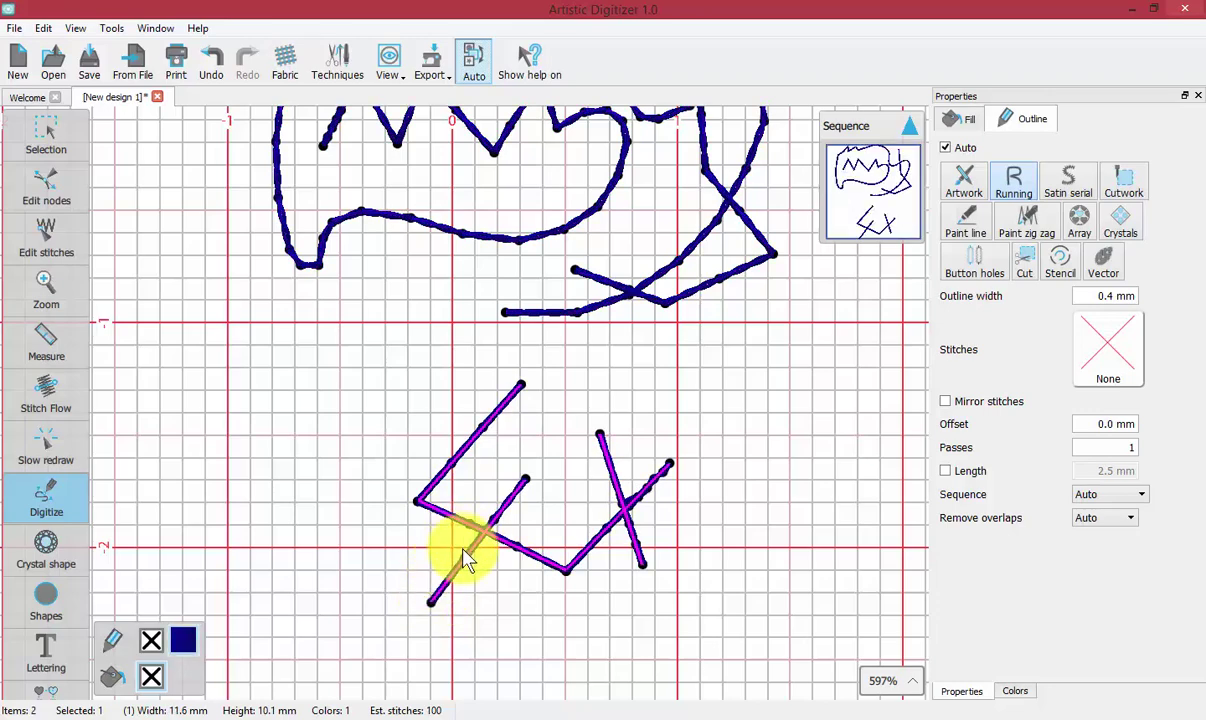
Switch to the Selection tool and deselect the new outline.
click(60, 118)
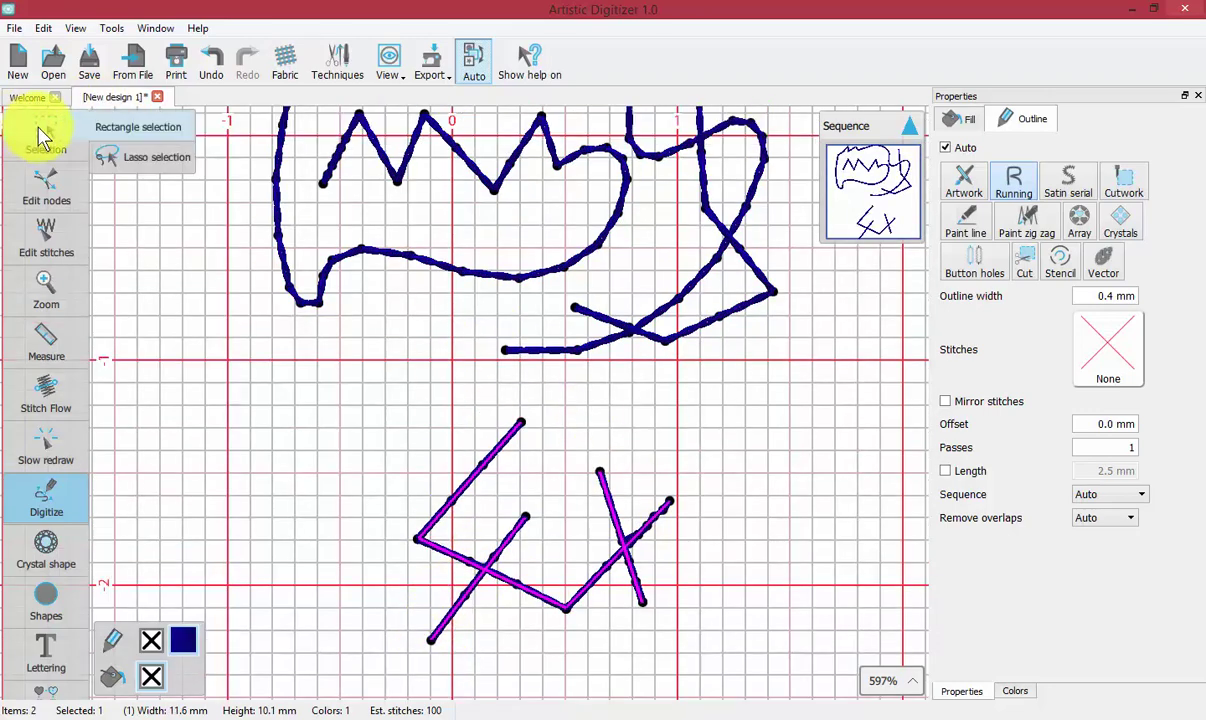
click(215, 398)
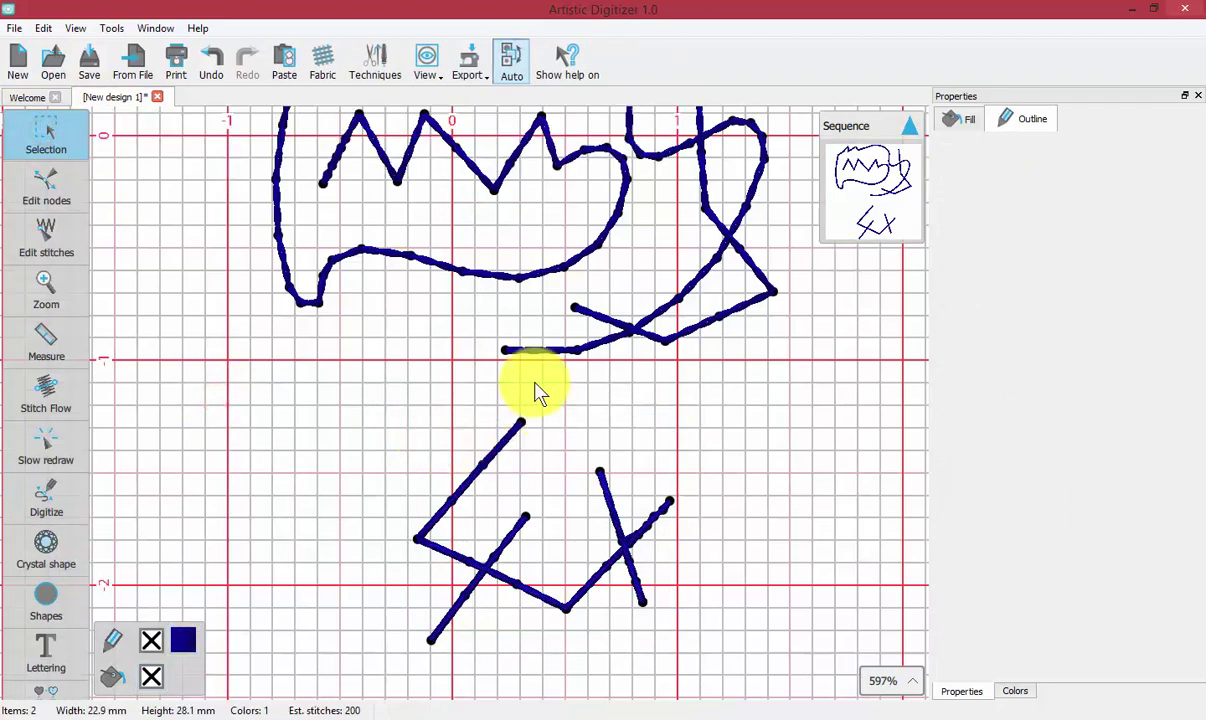
scroll(541, 396, up, 3)
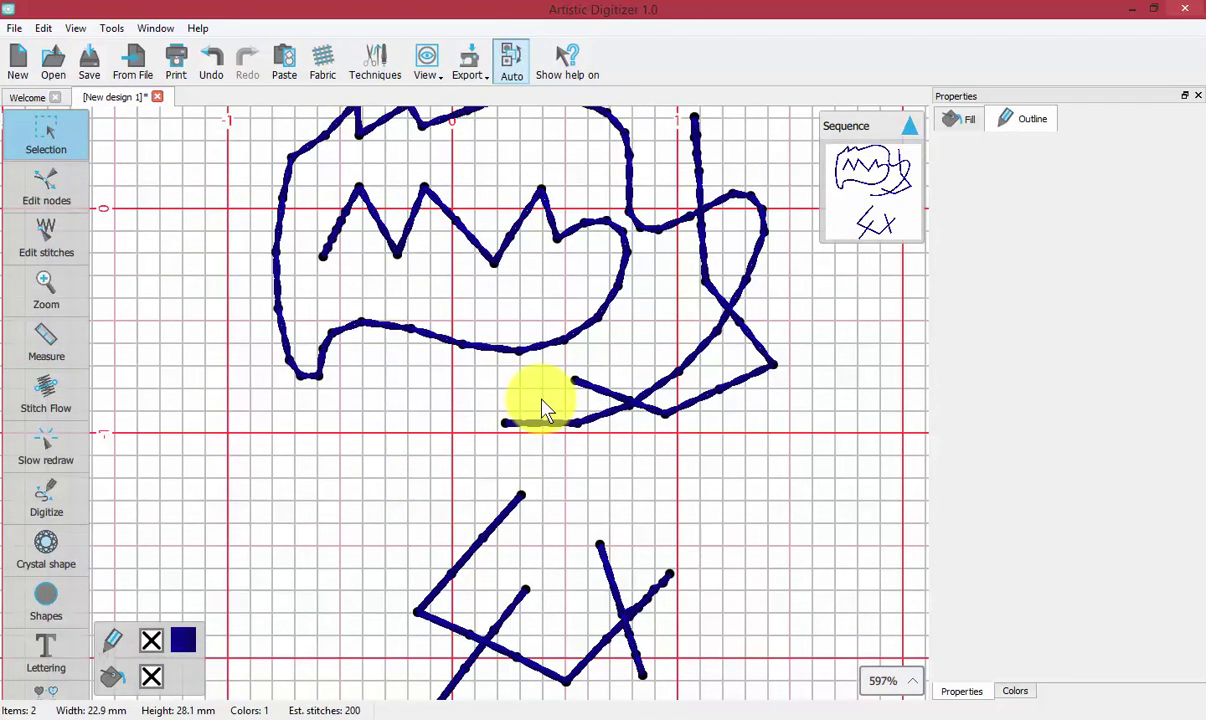
scroll(541, 410, up, 3)
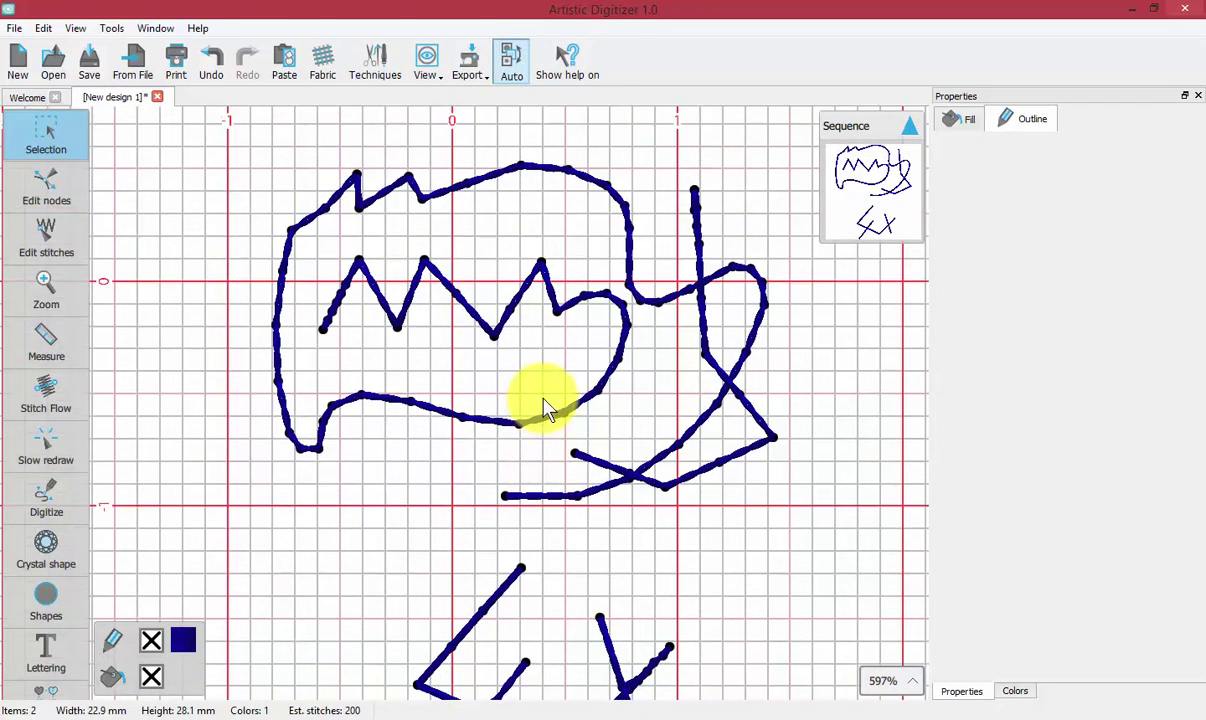
Set the digitizer tool in the program's tool options to Bezier Tool and confirm the change.
click(115, 30)
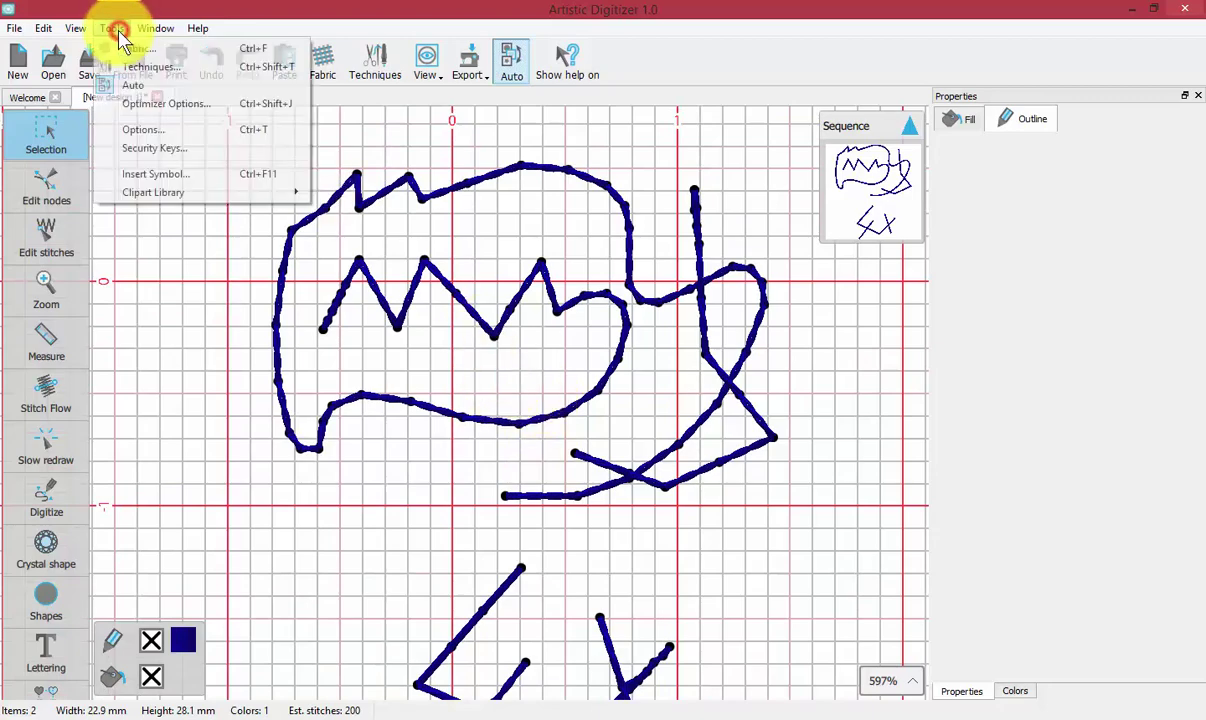
click(152, 129)
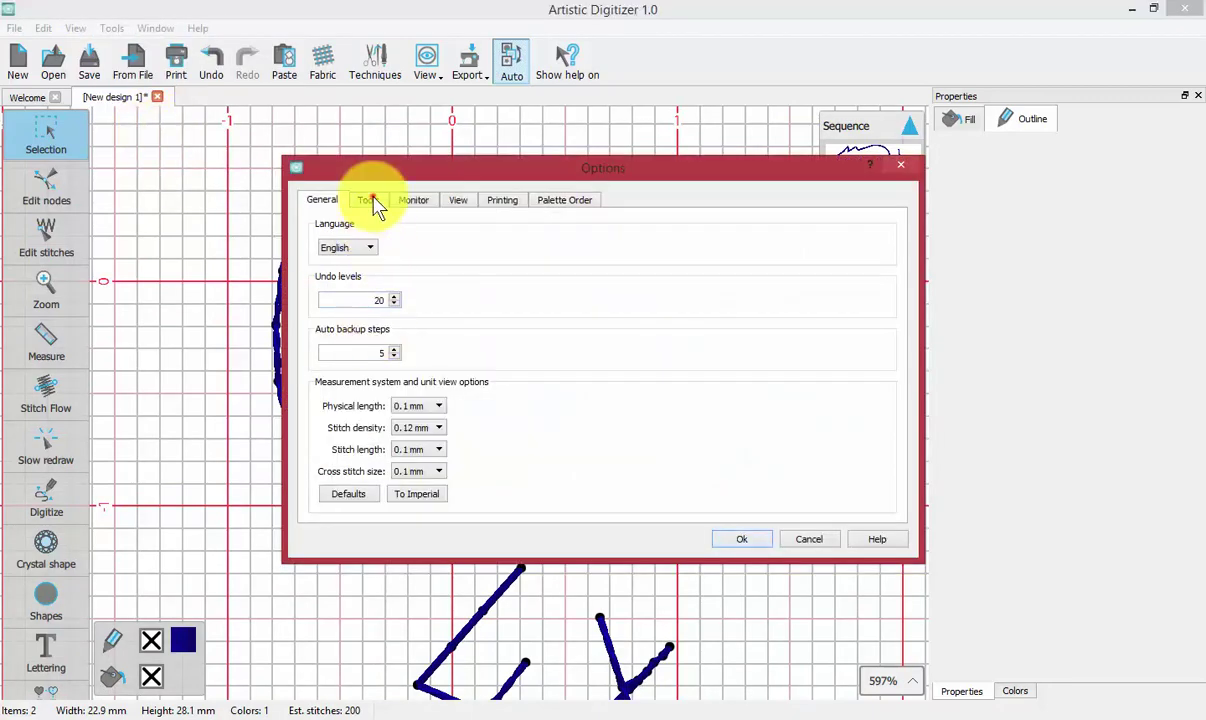
click(370, 200)
click(421, 413)
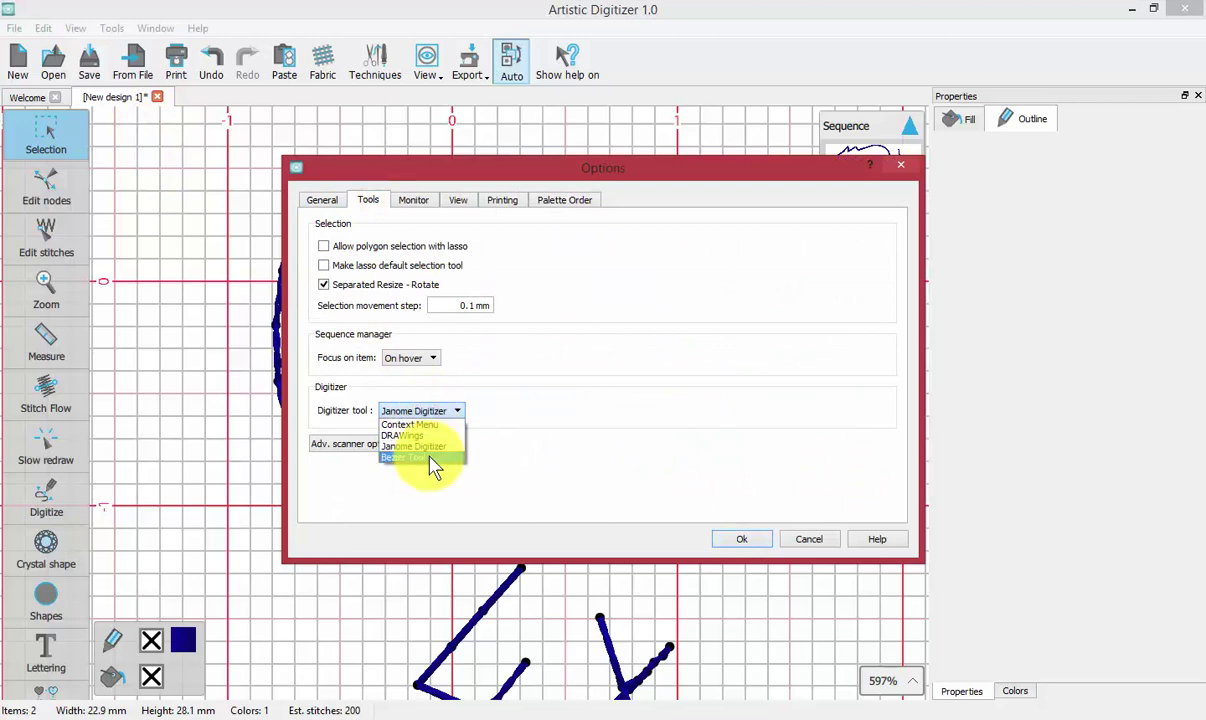
click(428, 457)
click(750, 540)
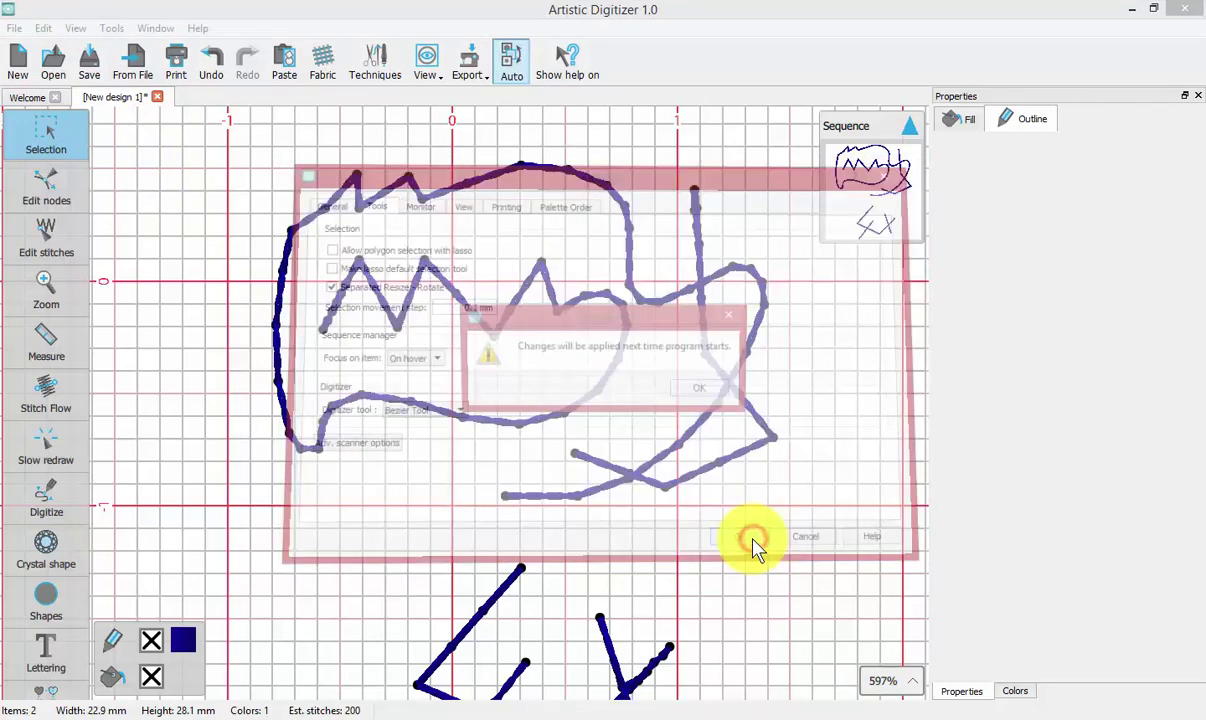
click(705, 388)
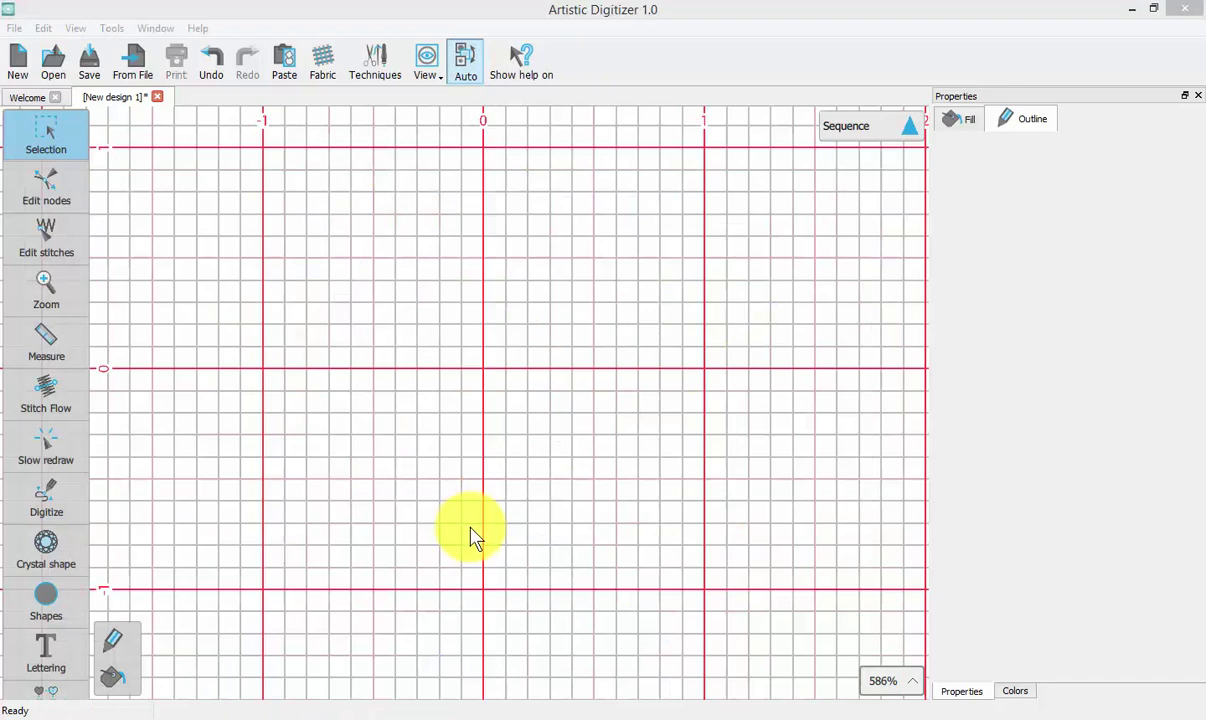
With the Outline shape tool, draw an open zigzag of five corner points just below horizontal grid line 0, between vertical lines -1 and 0, and end it.
click(40, 505)
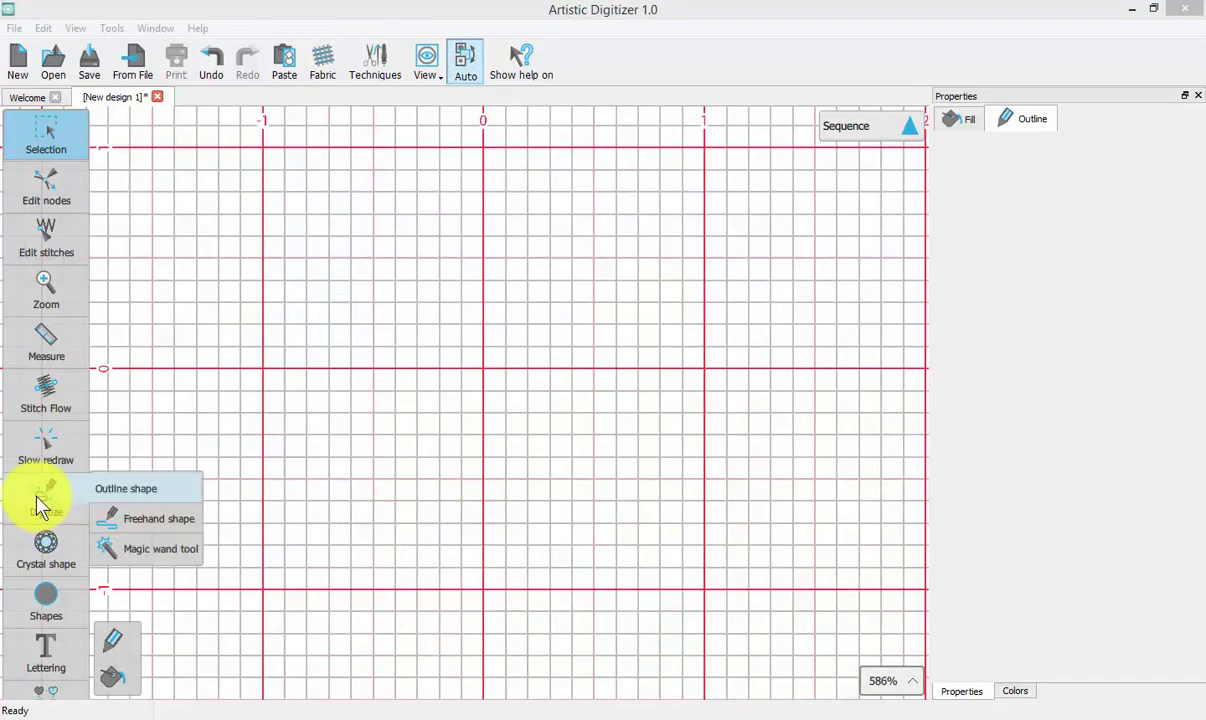
click(133, 489)
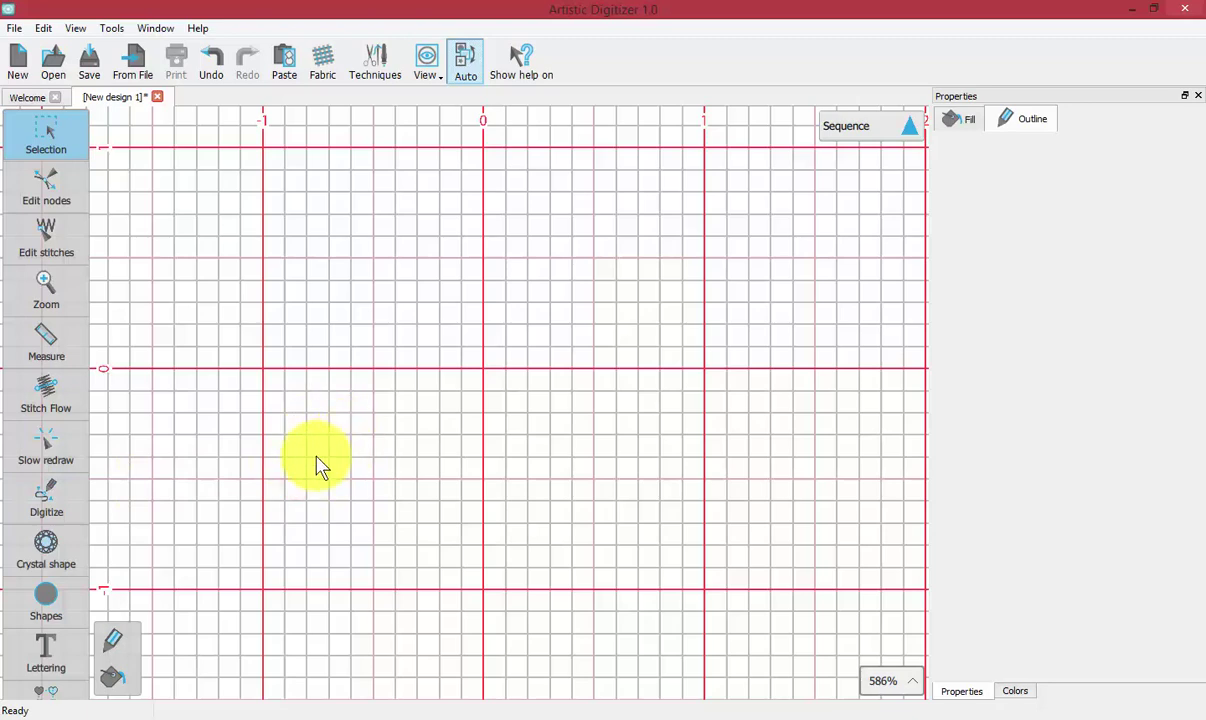
click(54, 494)
click(151, 488)
click(294, 441)
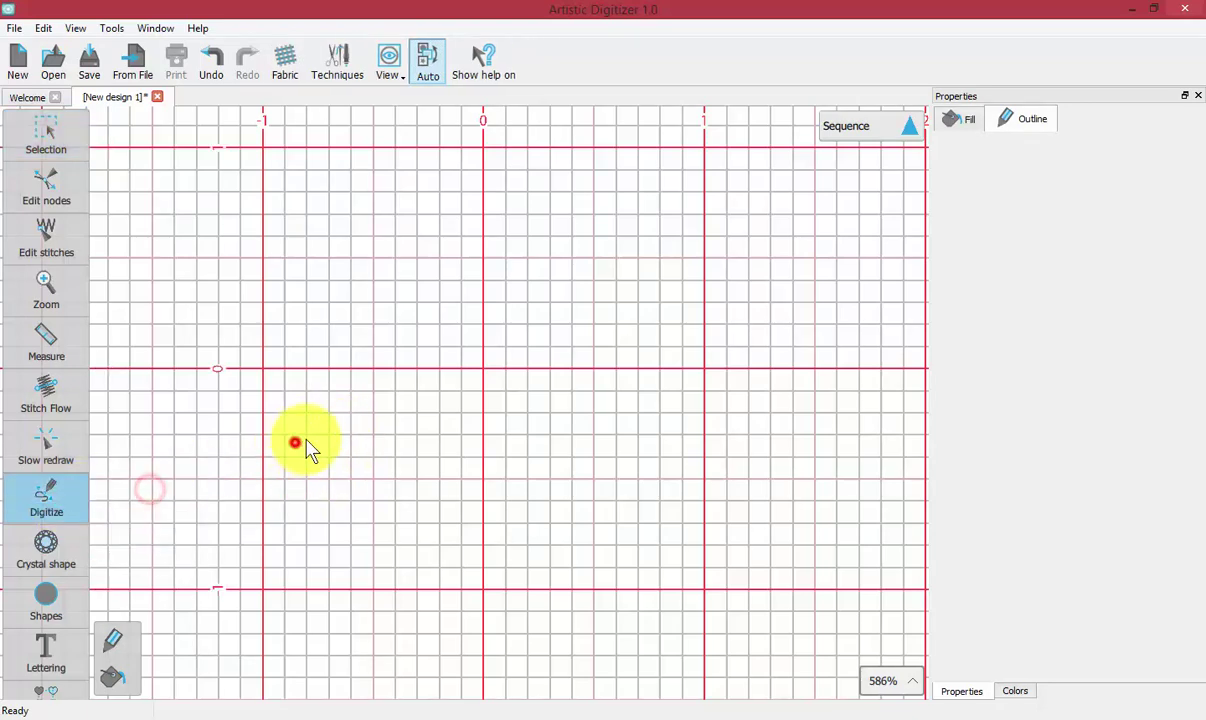
click(358, 404)
click(326, 392)
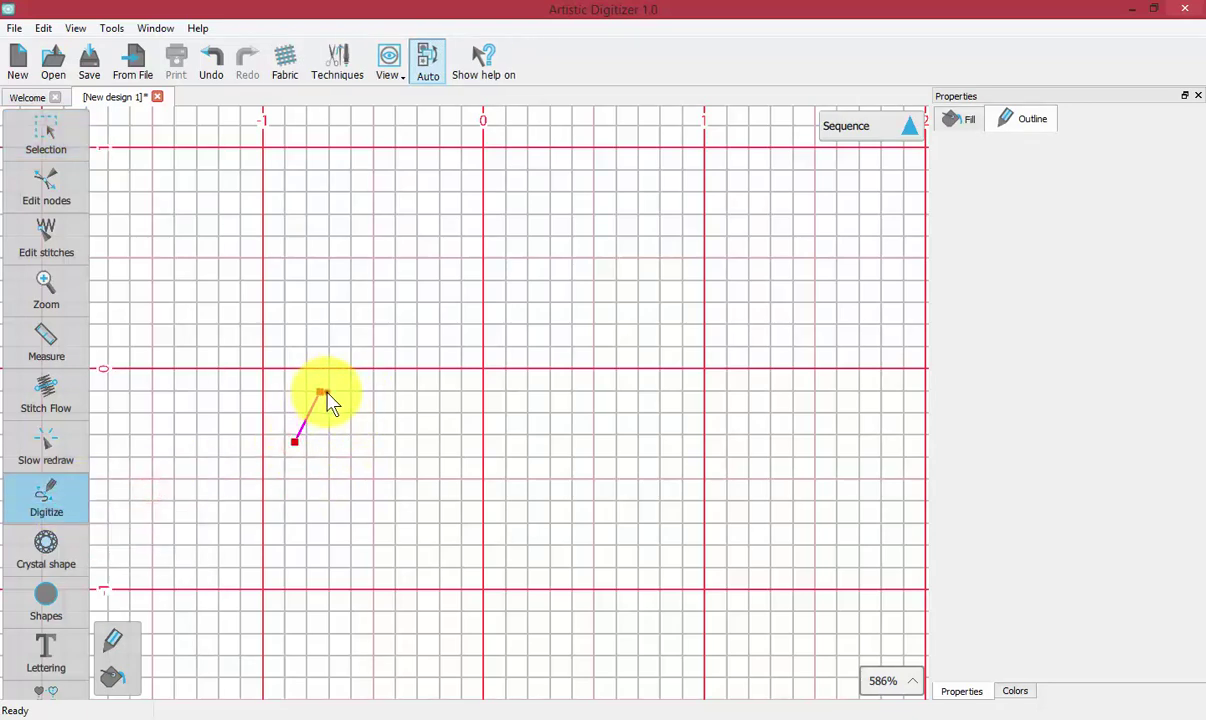
click(362, 458)
click(400, 402)
click(420, 457)
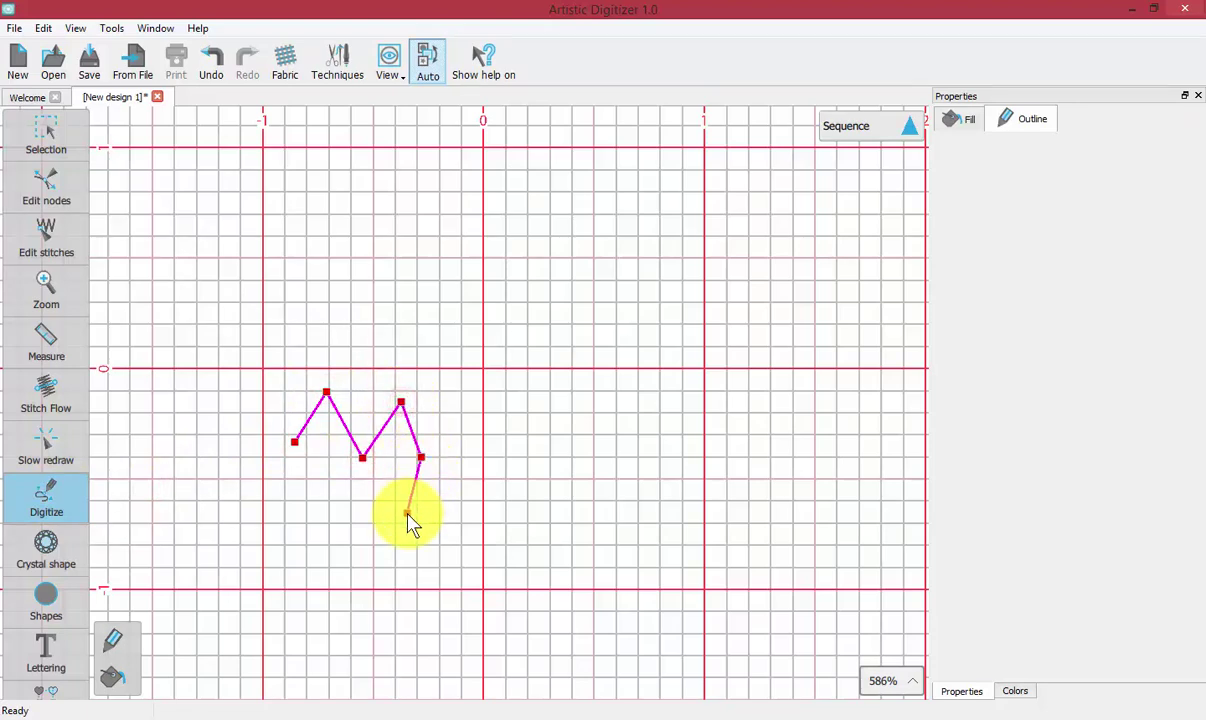
key(Return)
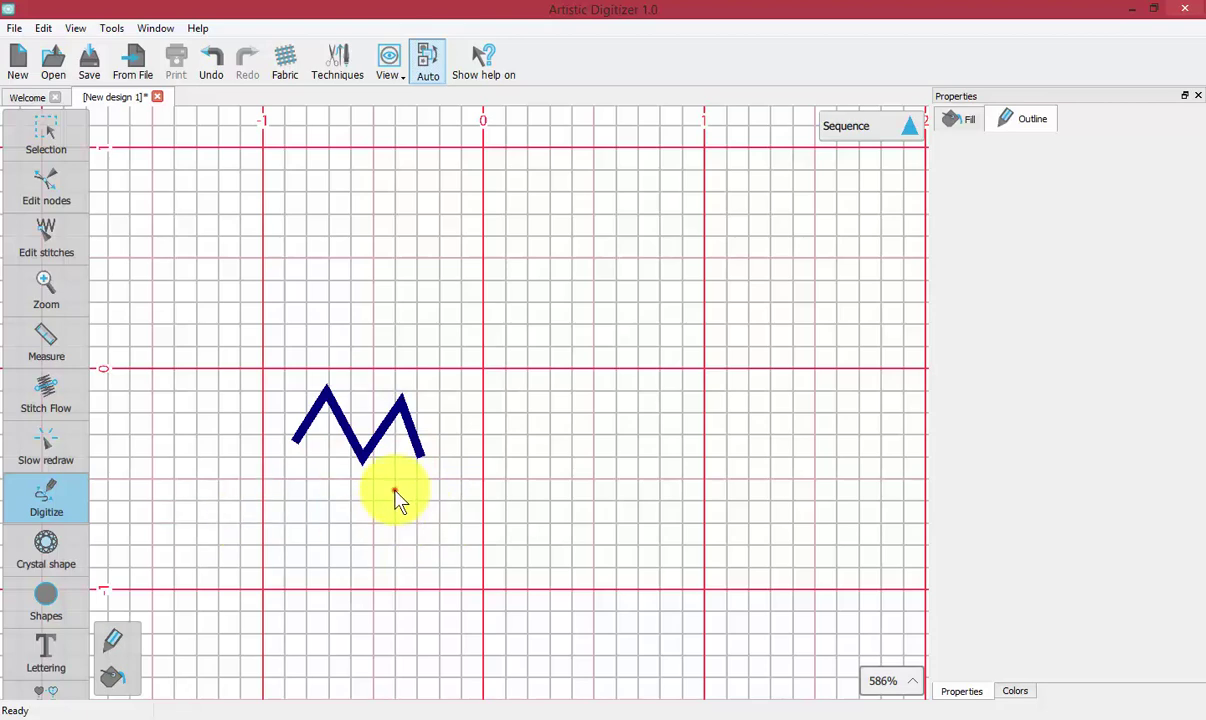
Start a second line with four corner points, forming a V below the zigzag's end and rising beside it toward horizontal grid line 0.
click(394, 490)
click(413, 535)
click(449, 484)
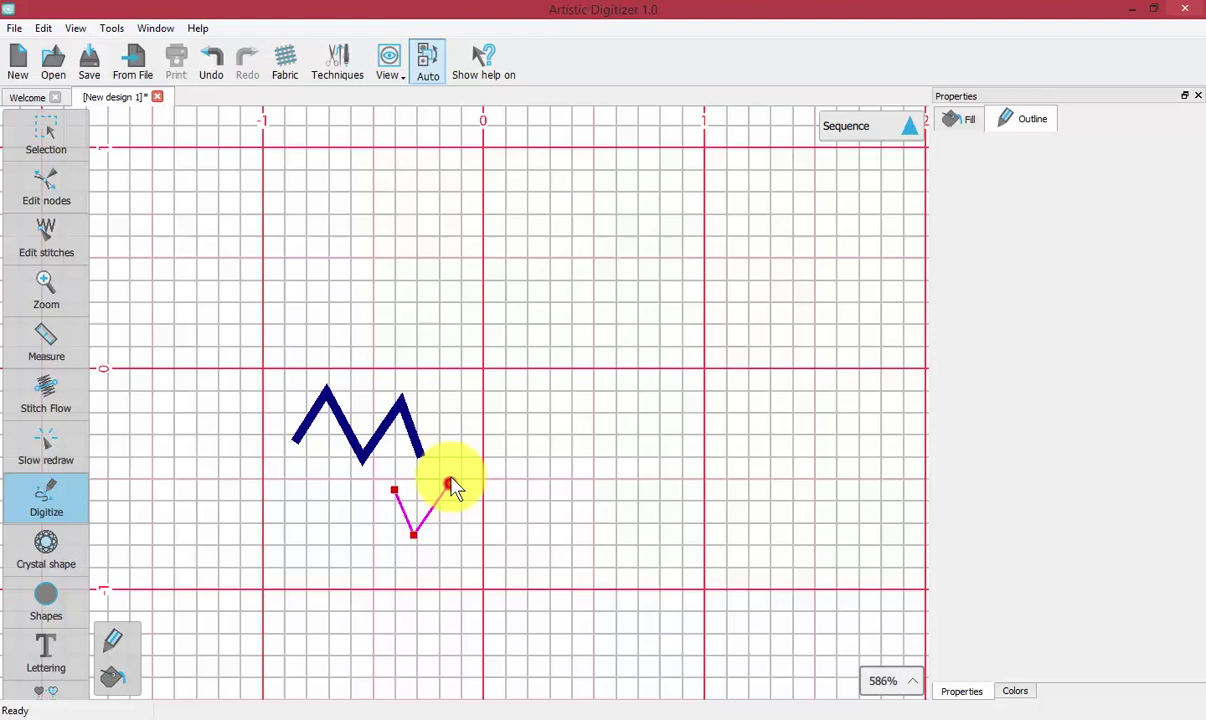
click(457, 399)
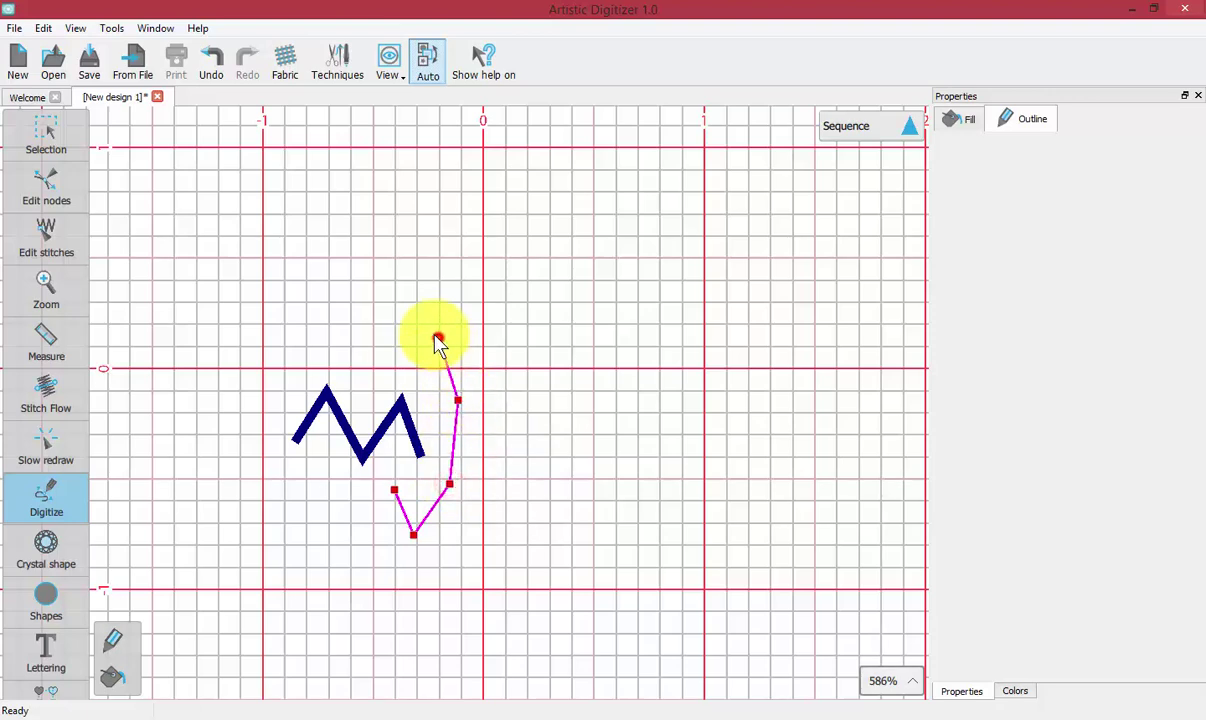
Continue the line with seven smooth points looping above the zigzag and back down, end it, and finish the combined outline, about 9.2 × 11.8 mm.
right_click(372, 318)
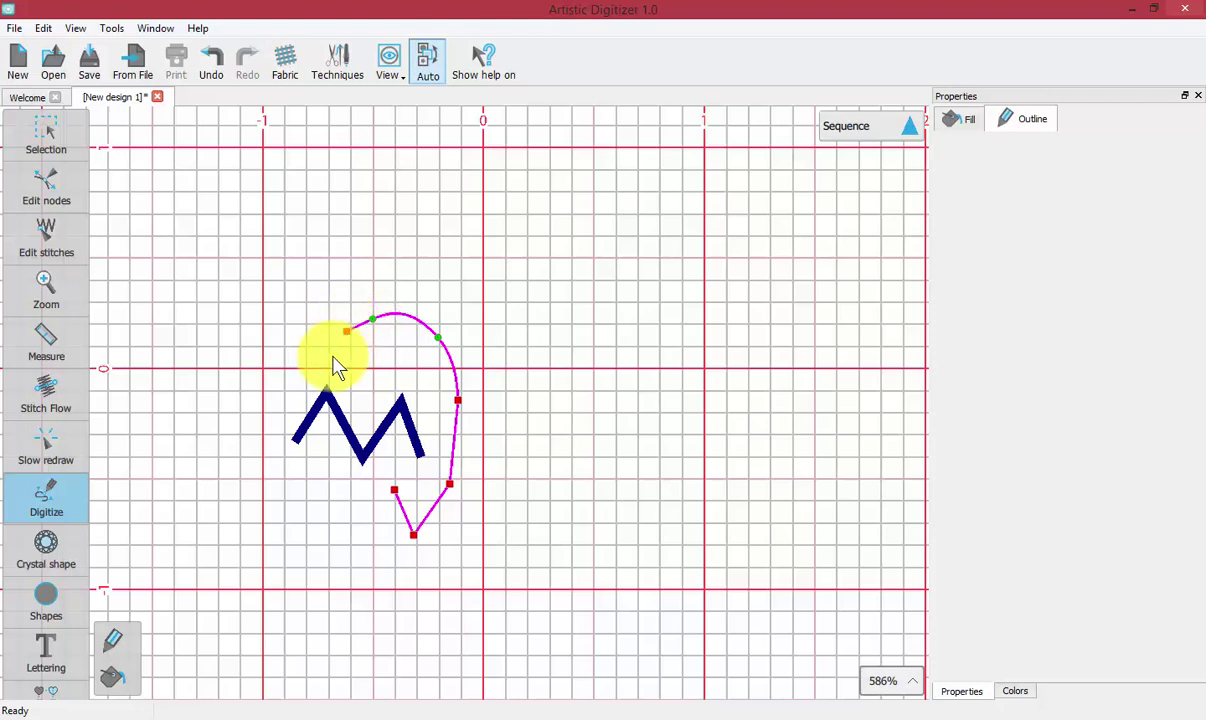
click(290, 360)
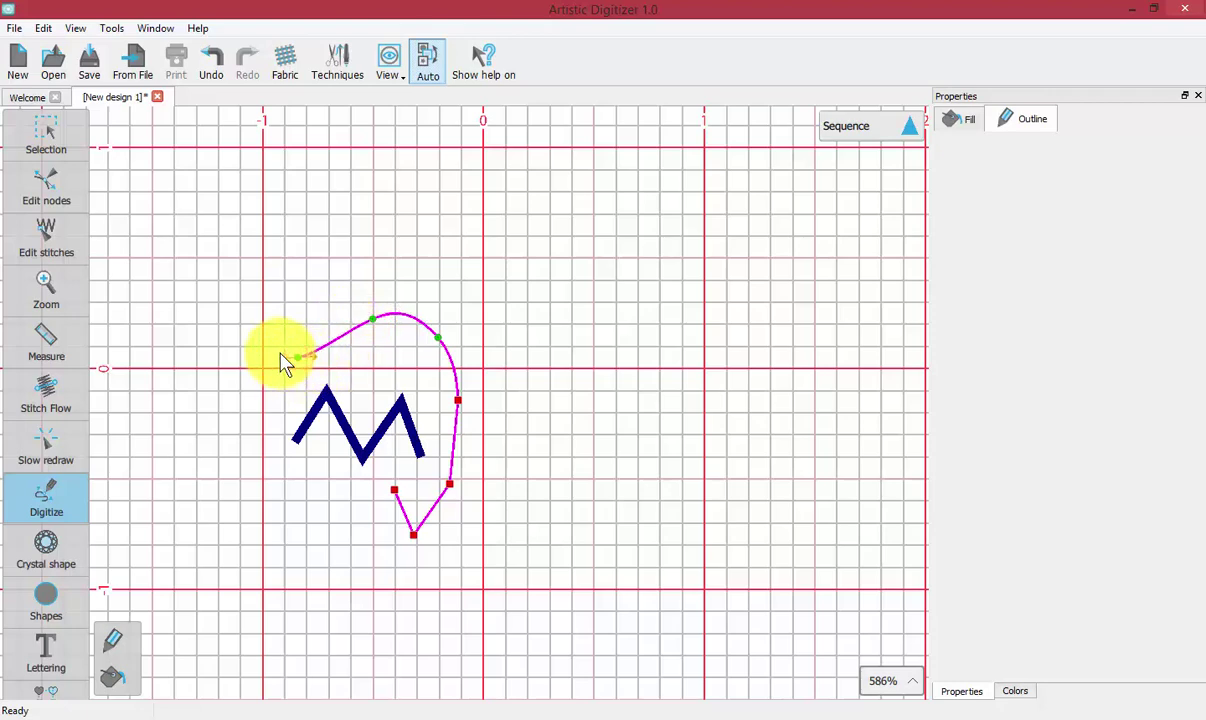
click(301, 322)
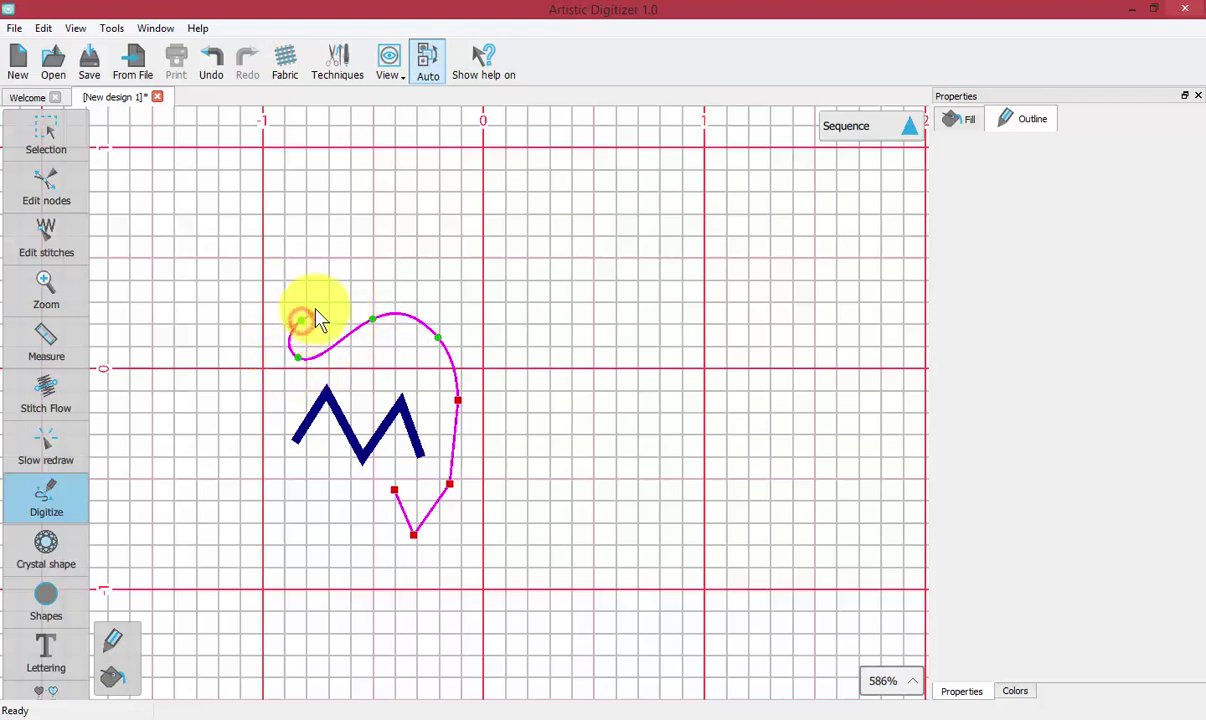
click(384, 286)
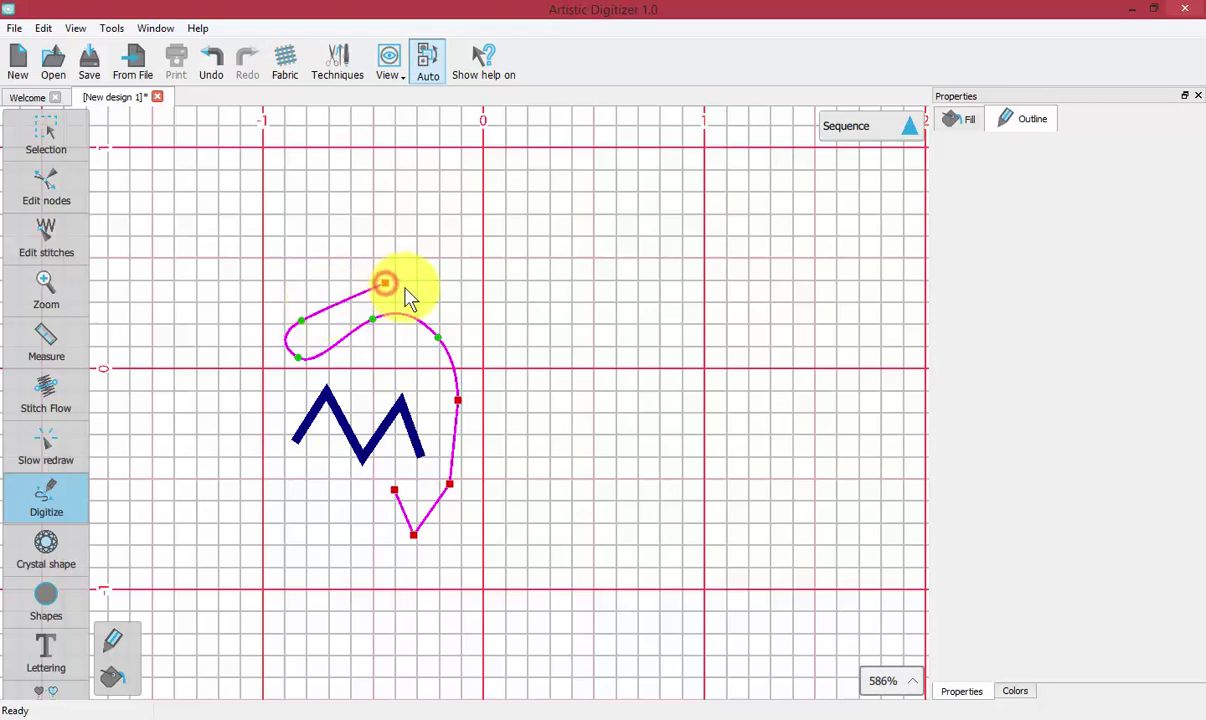
click(449, 316)
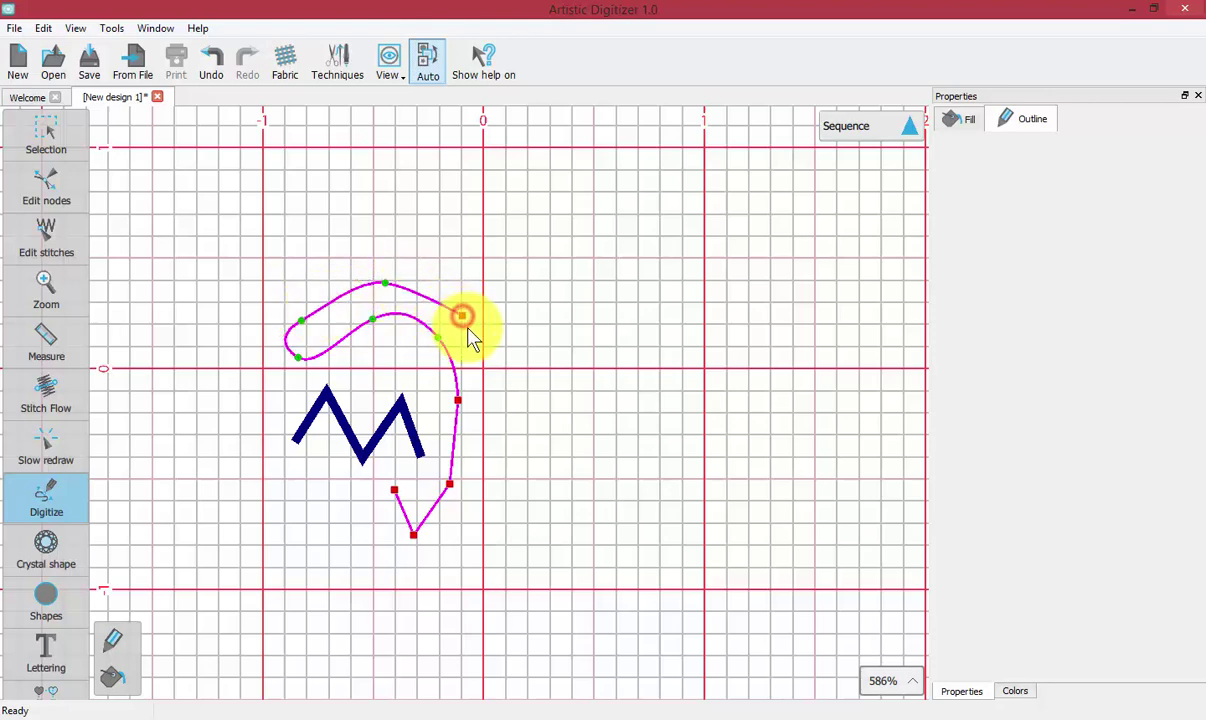
click(472, 340)
click(479, 423)
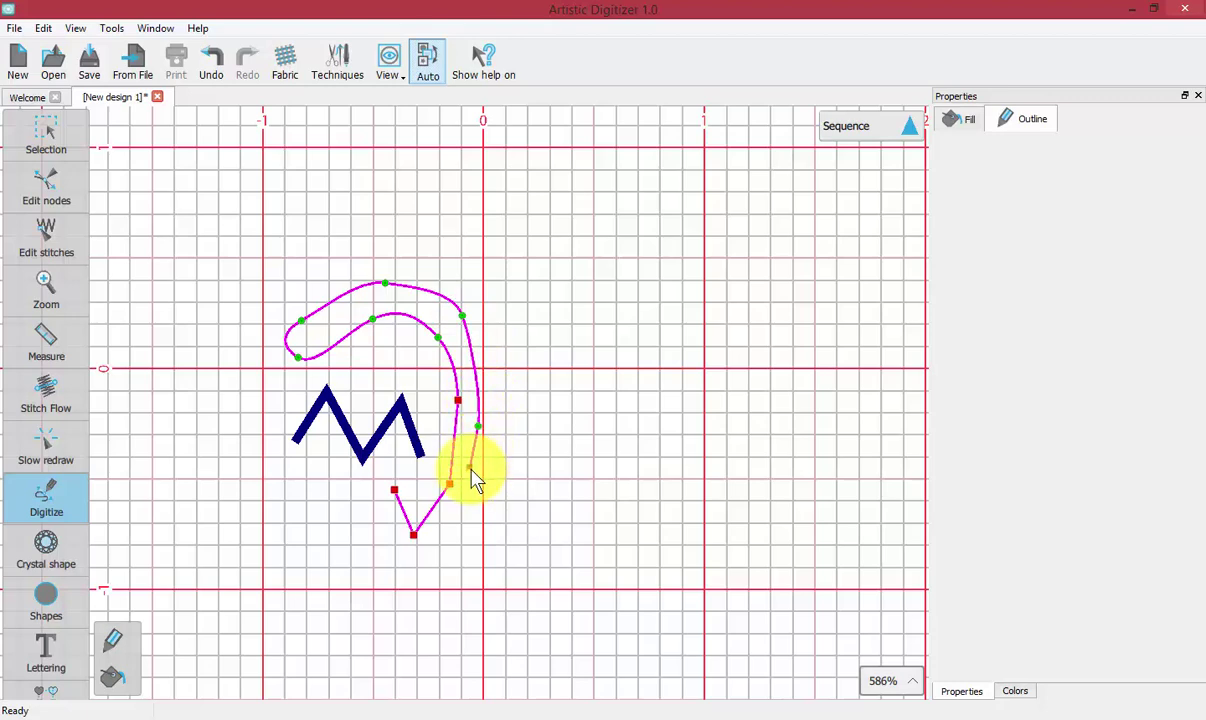
key(Return)
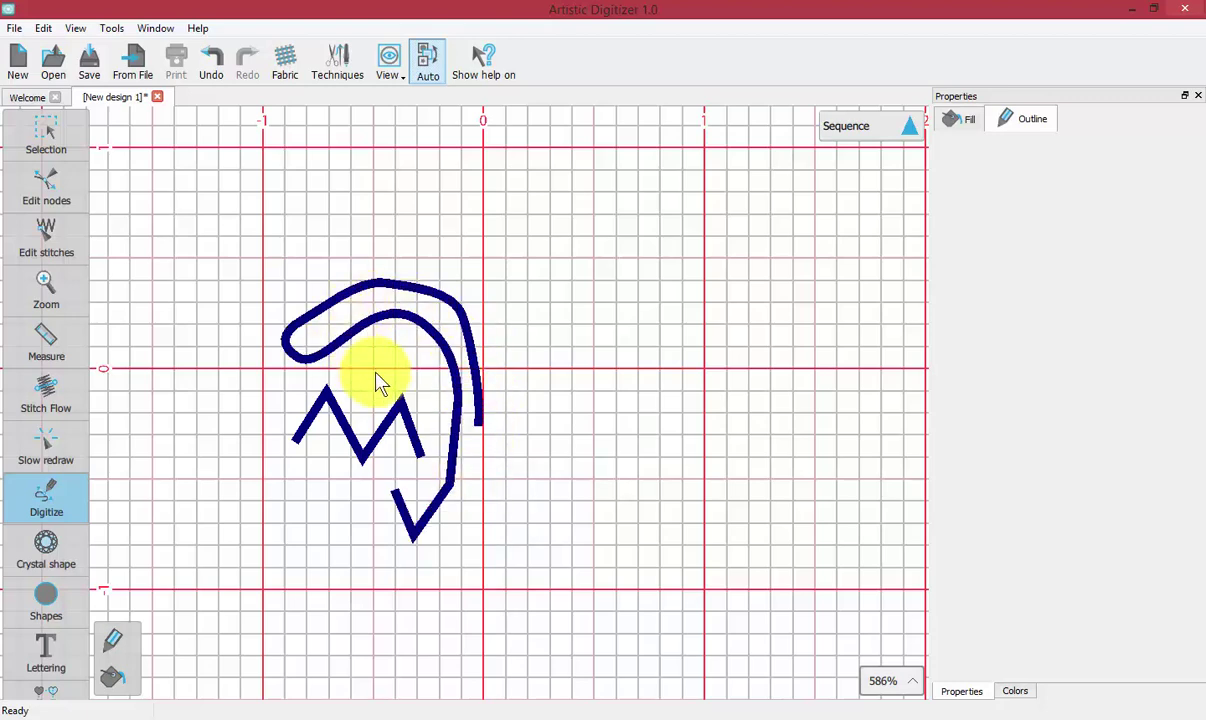
click(448, 405)
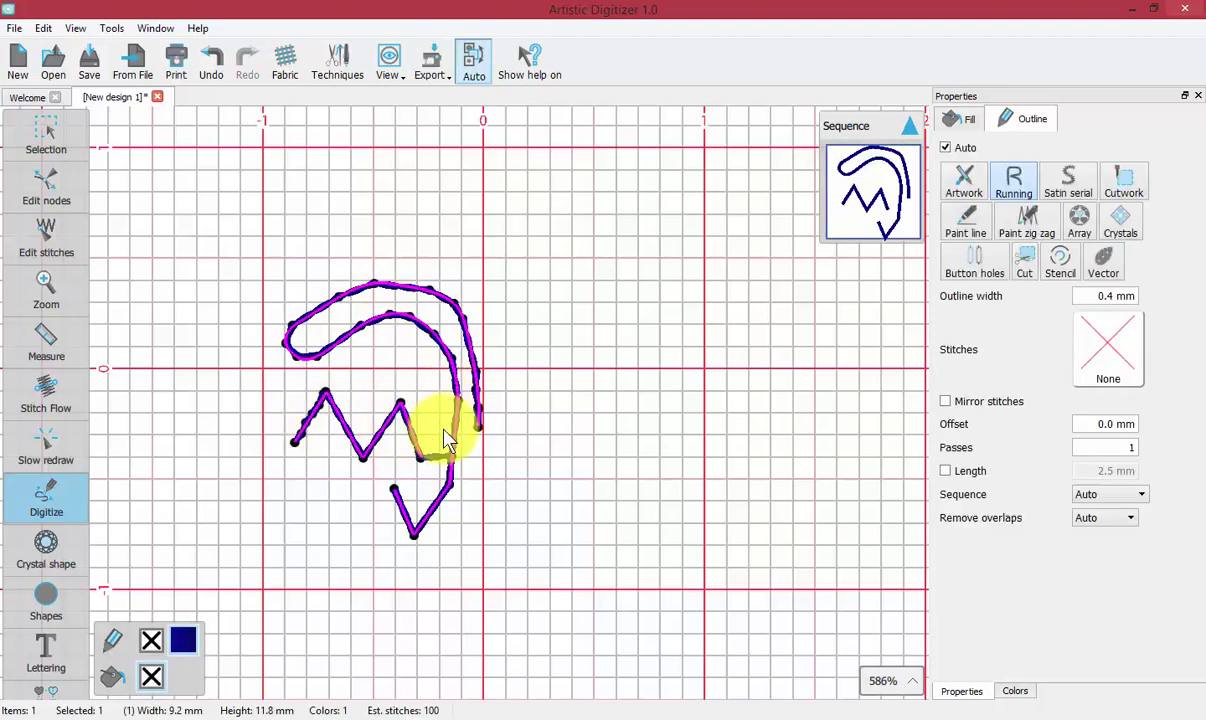
Draw an open outline of three corner points followed by four smooth points between vertical grid lines 0 and 1, about 6.3 × 6.1 mm, and finish it.
click(561, 433)
click(607, 392)
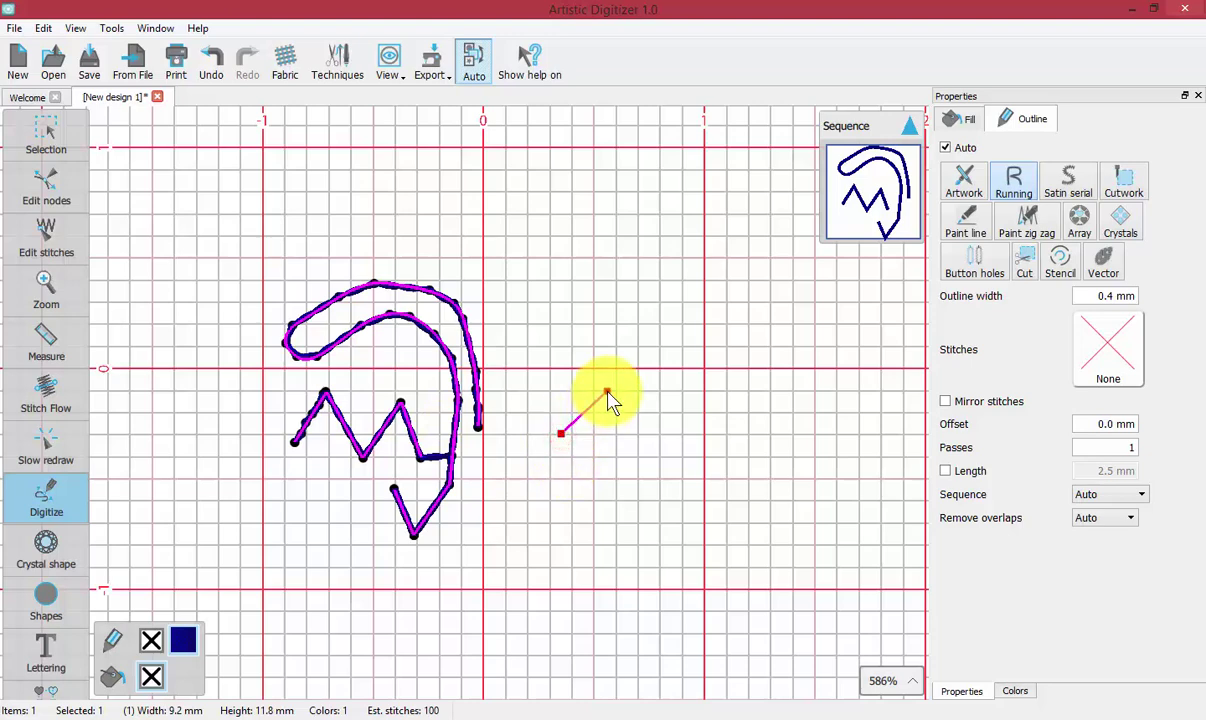
click(638, 456)
click(679, 429)
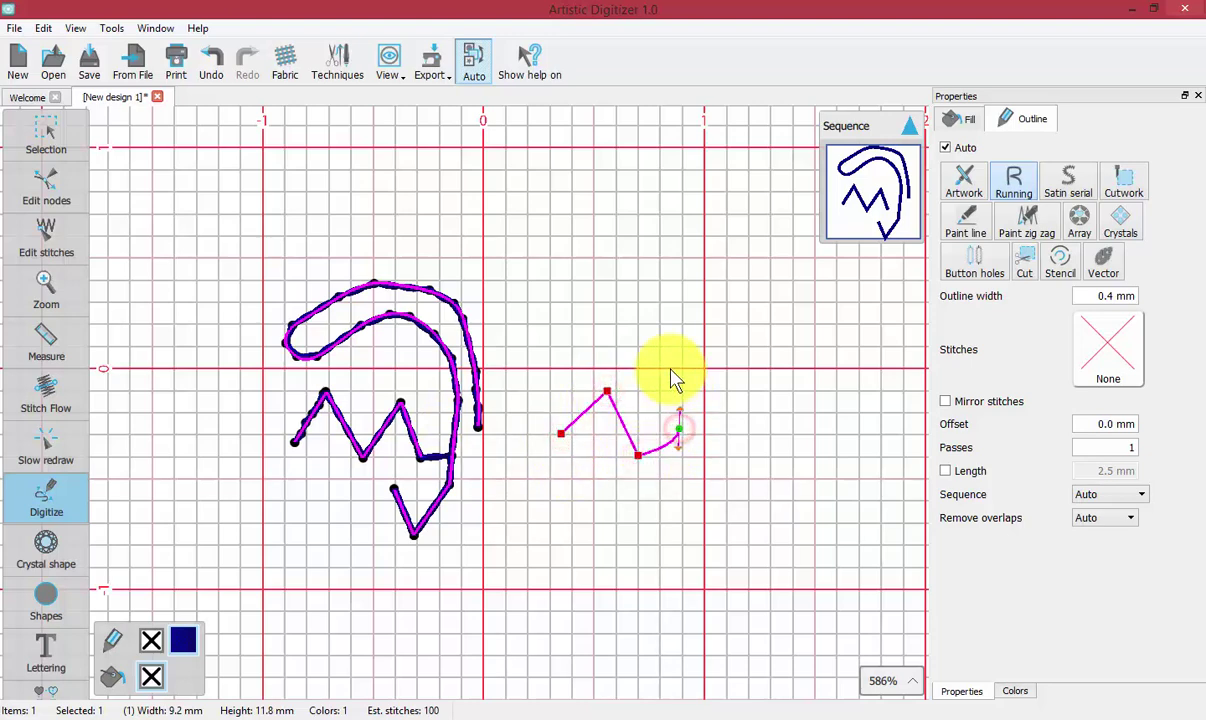
click(606, 330)
click(549, 349)
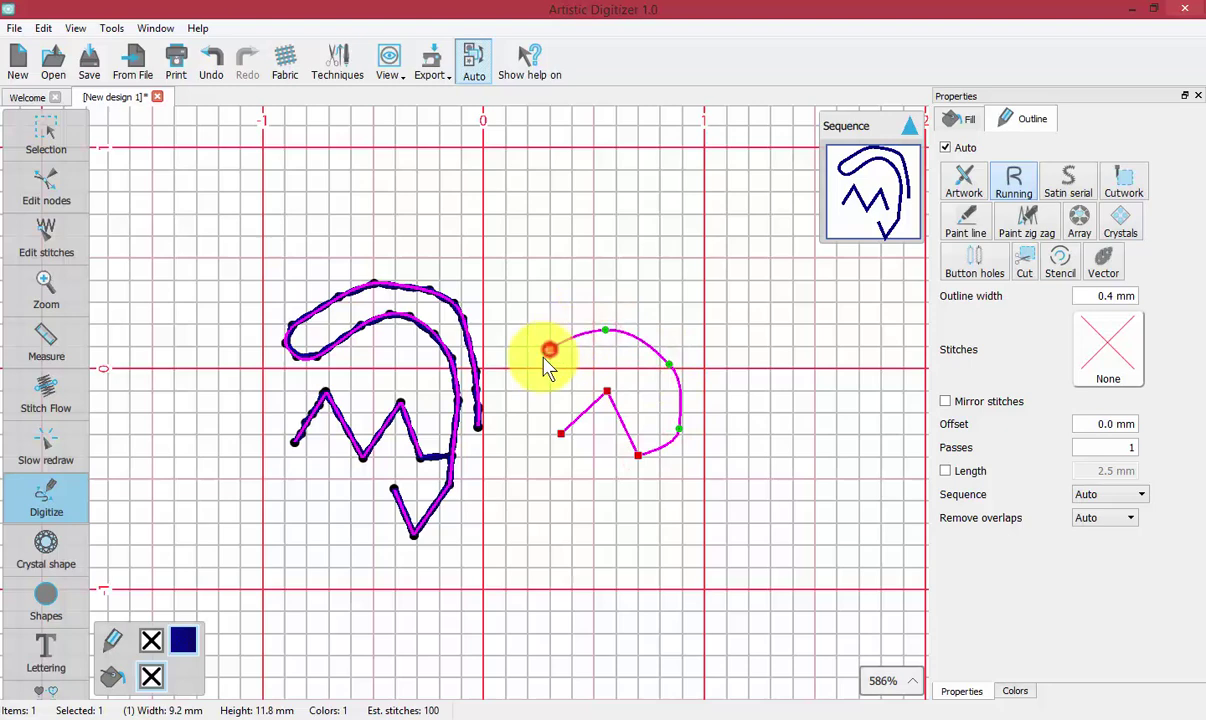
click(541, 372)
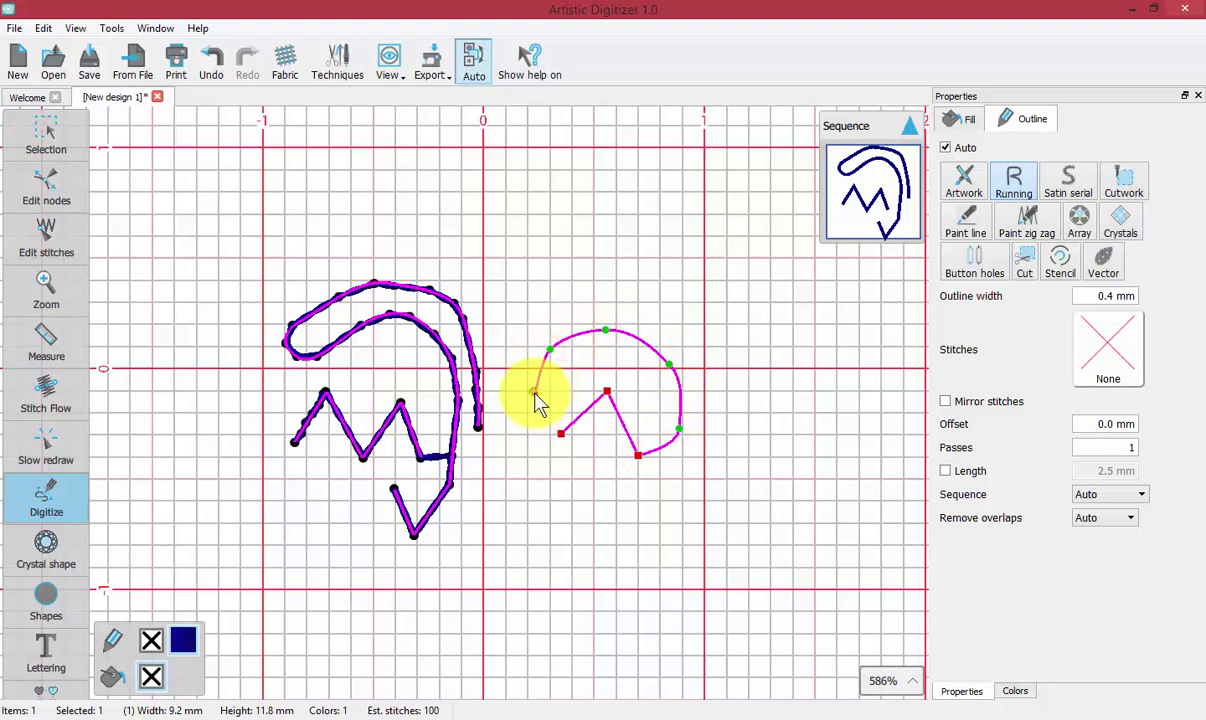
right_click(537, 400)
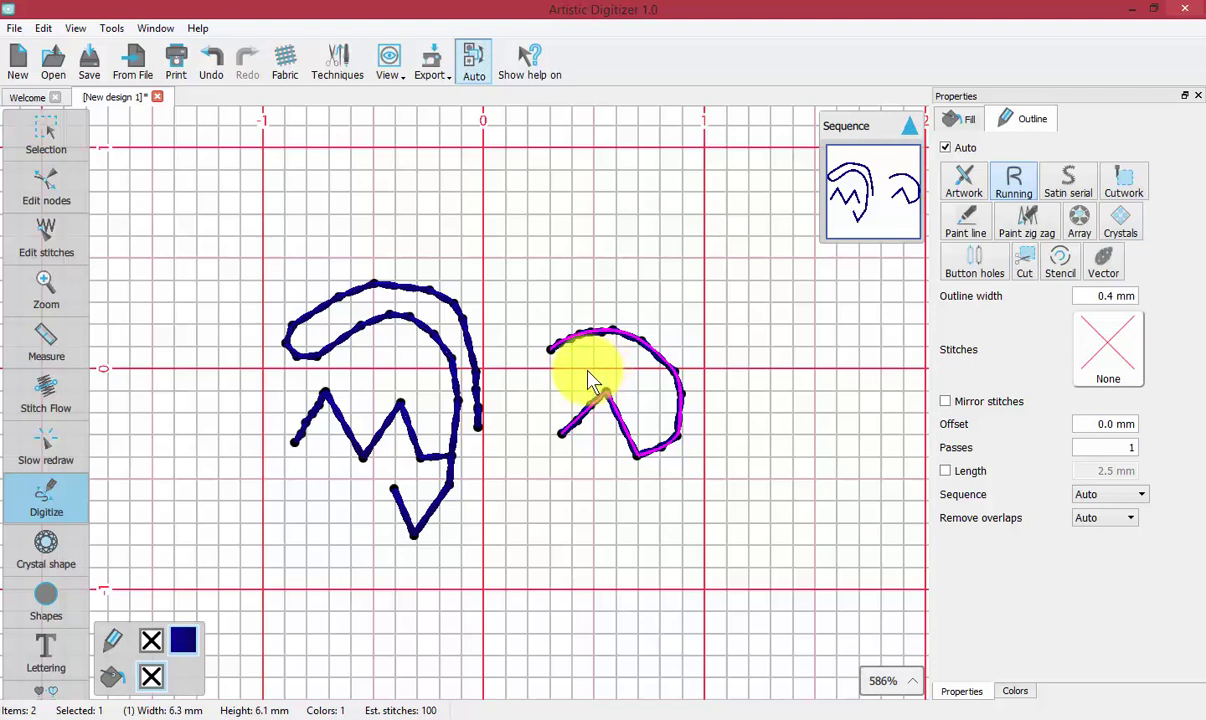
Switch the digitizer tool in the program's tool options from Bezier Tool to another mode and confirm the change.
click(42, 500)
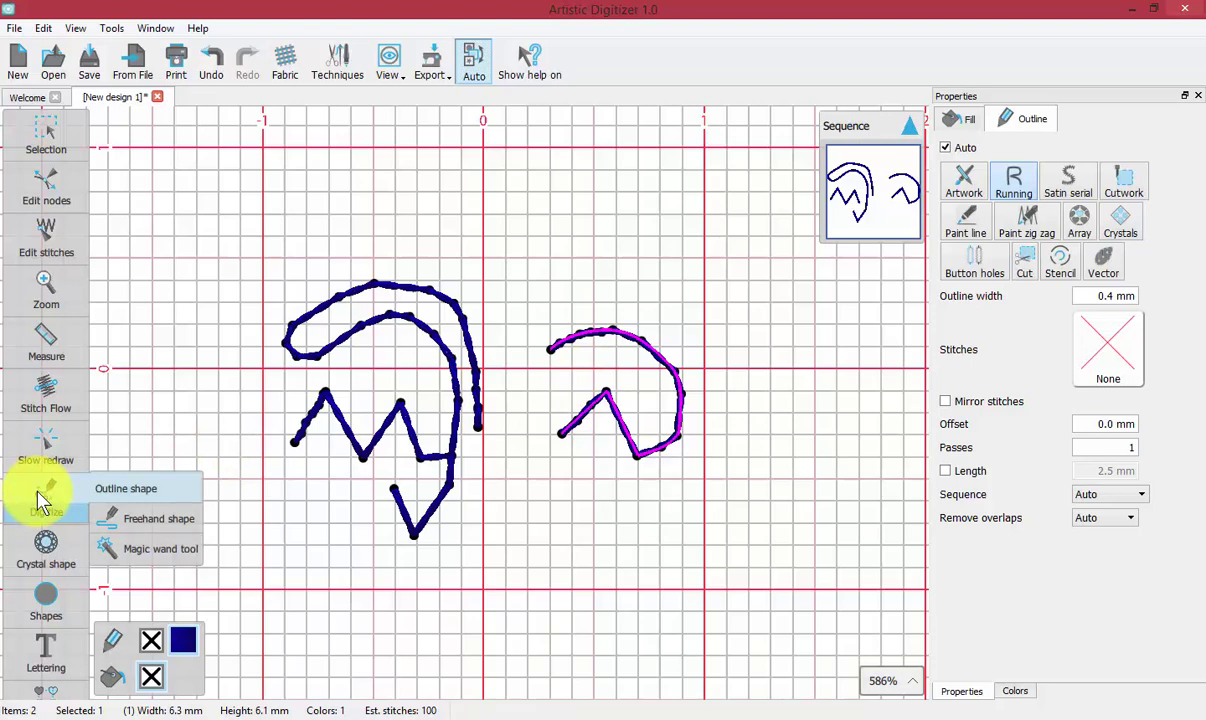
click(113, 30)
click(141, 125)
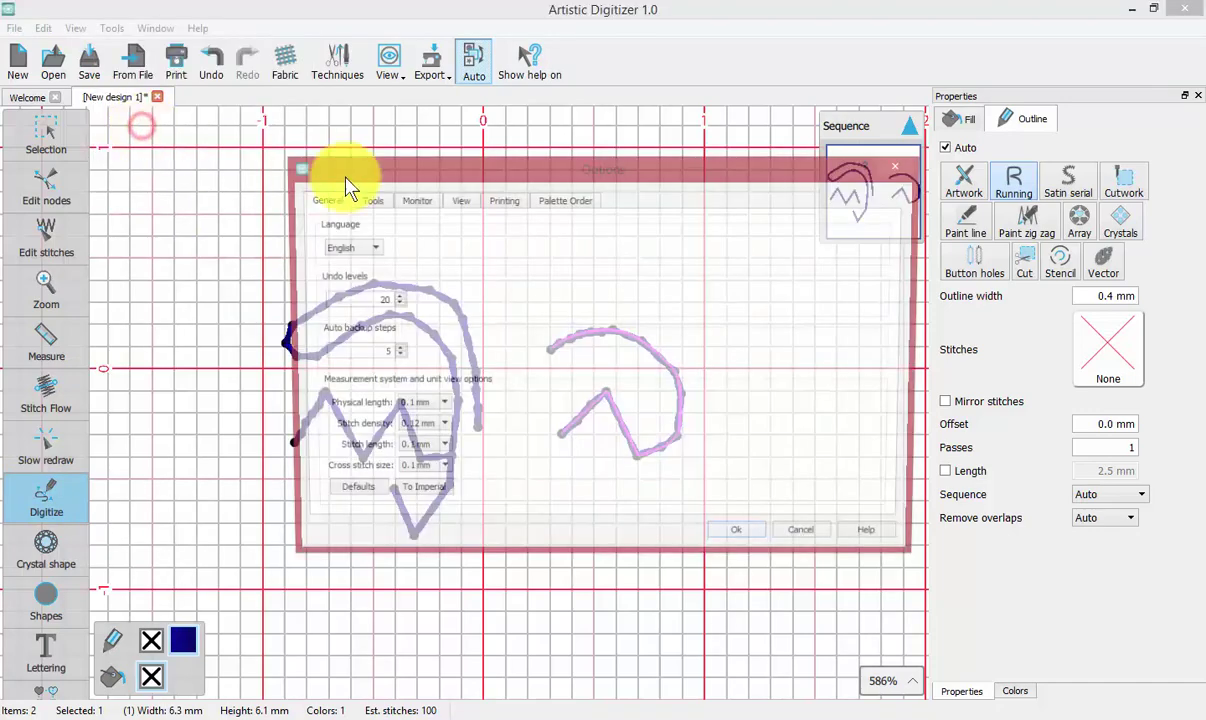
click(370, 200)
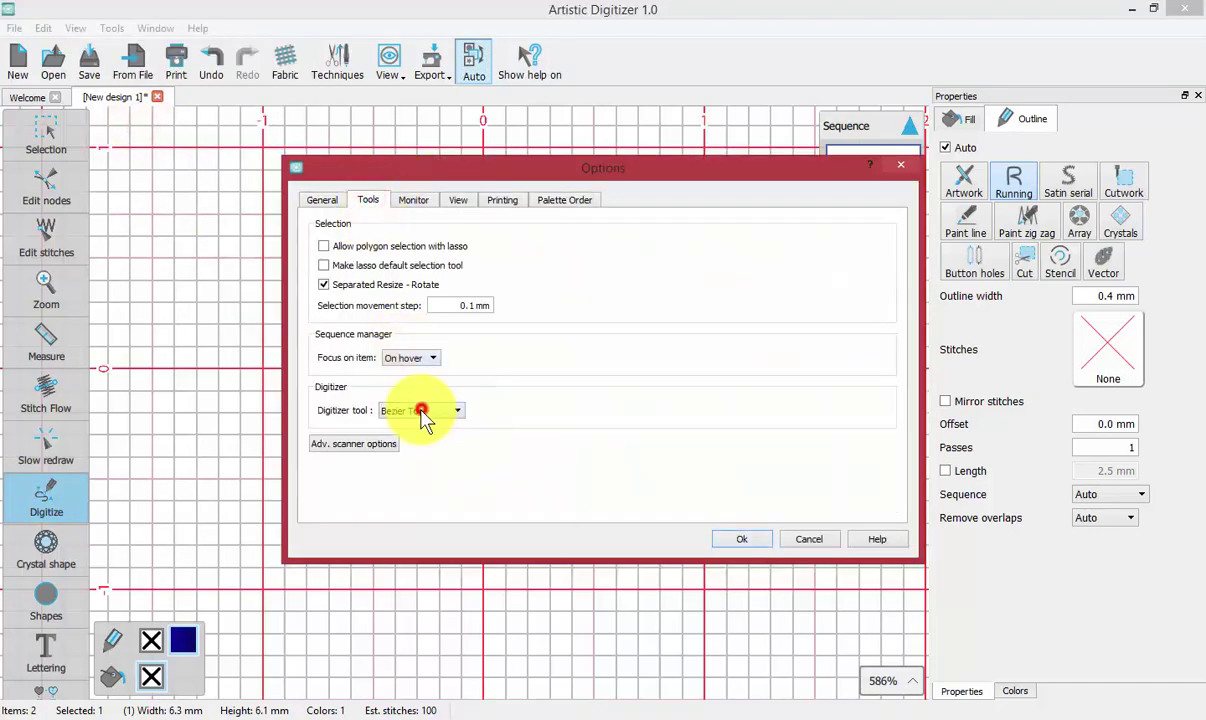
click(422, 412)
click(428, 430)
click(748, 540)
click(716, 393)
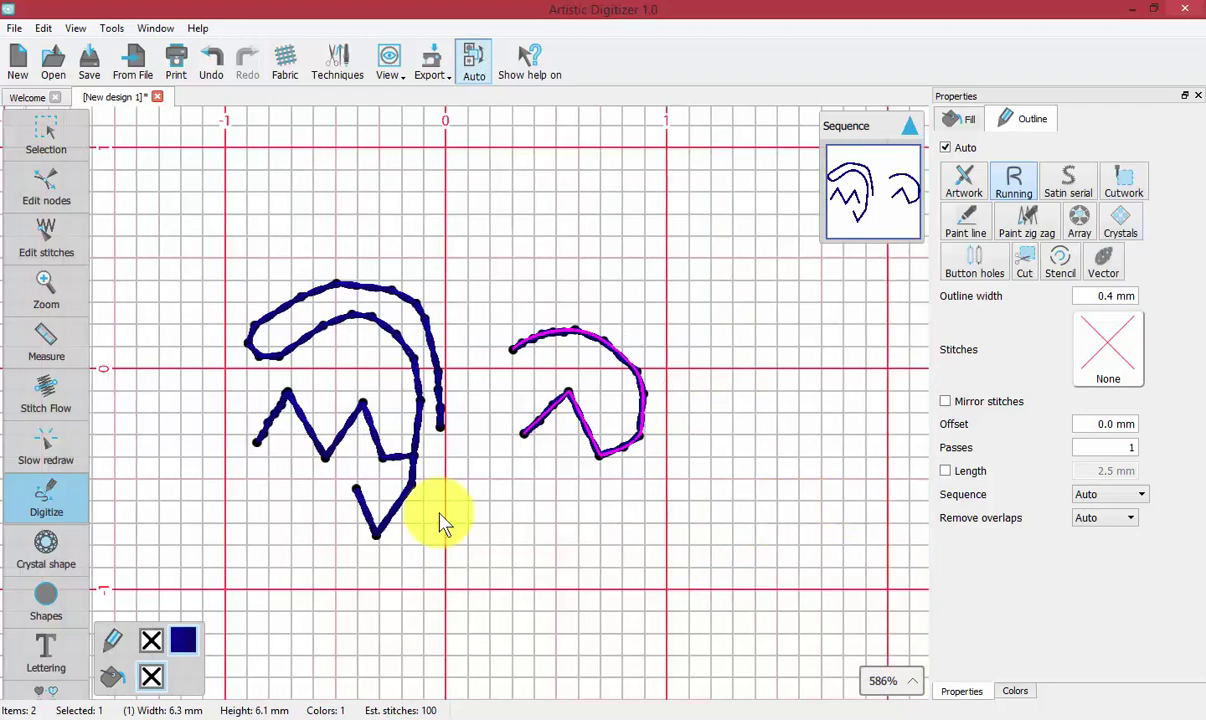